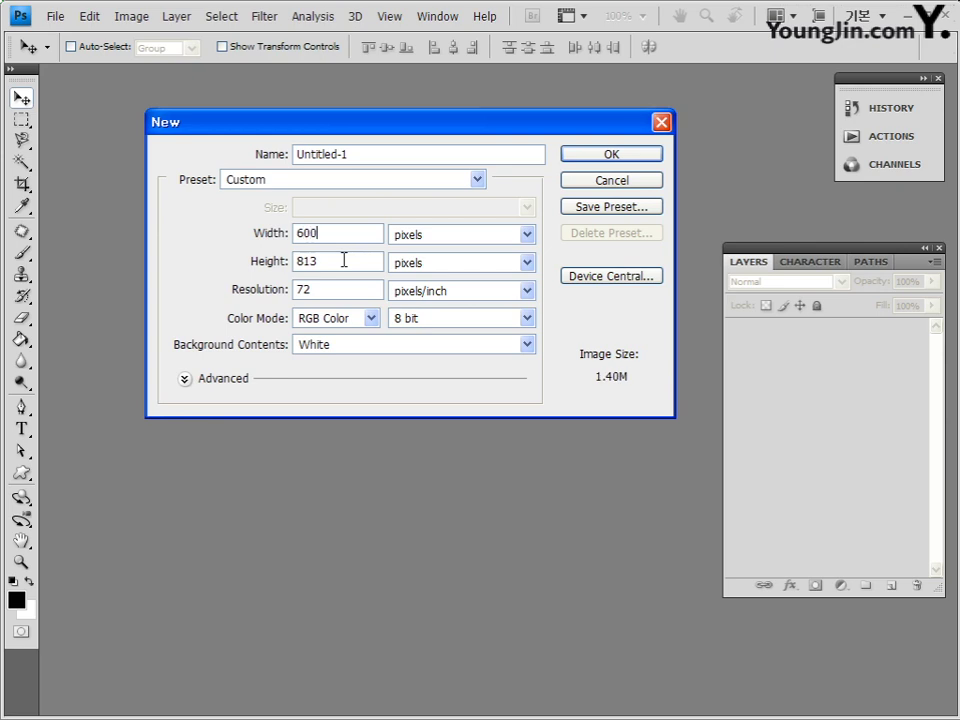
Step: Set the new document's height to 400 pixels and create it
key(Tab)
text(400)
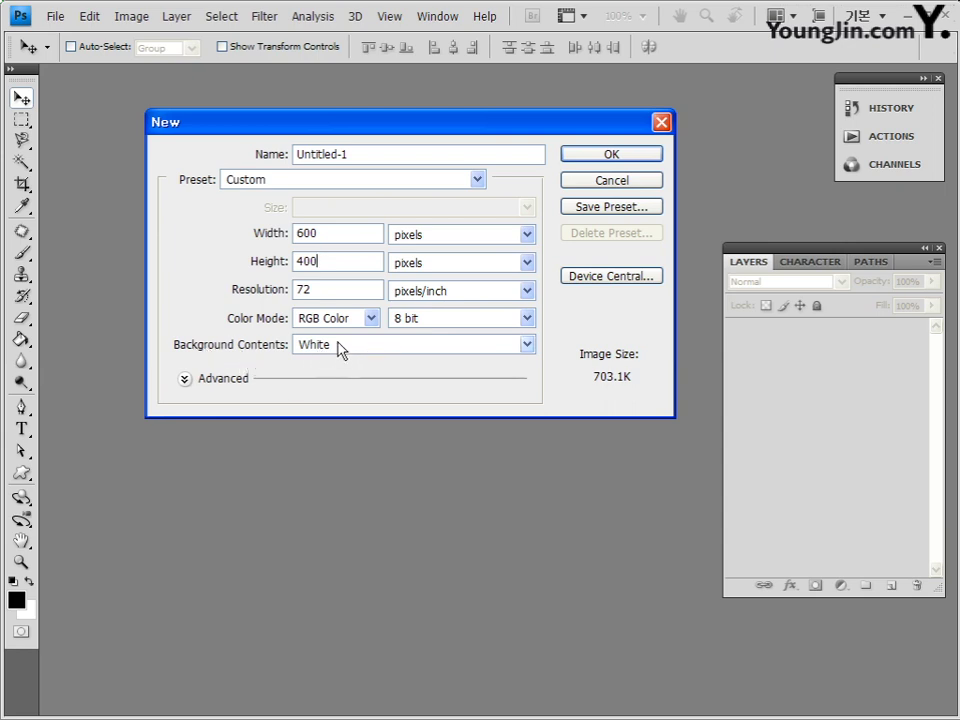
click(624, 156)
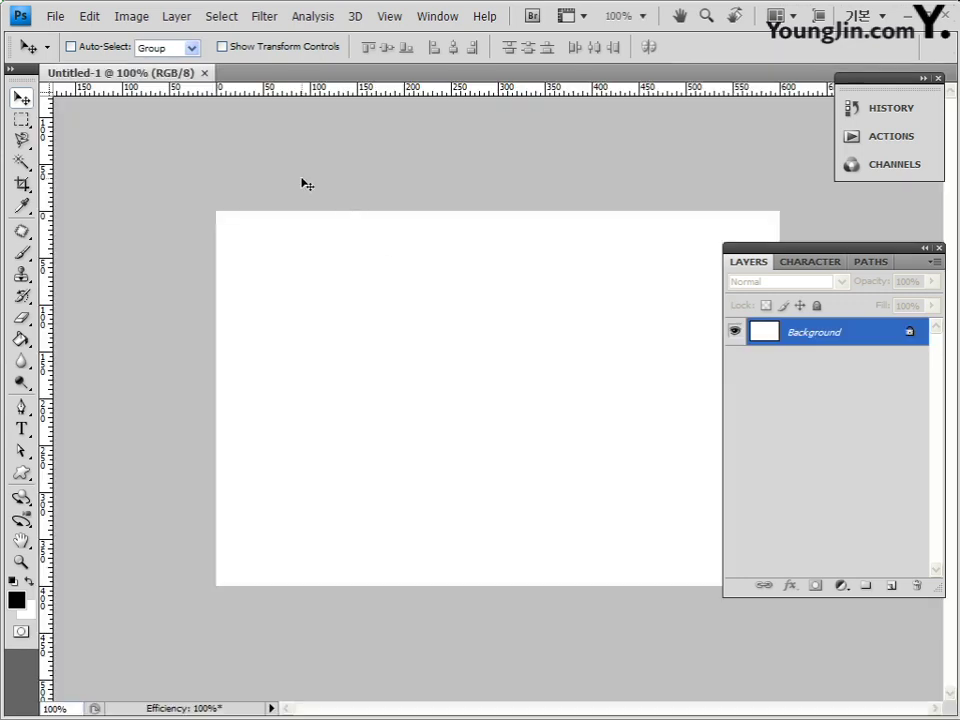
Step: Save the document in Photoshop PSD format in the GTQ folder, naming it with the examinee number, the examinee's name and the suffix -1
click(55, 16)
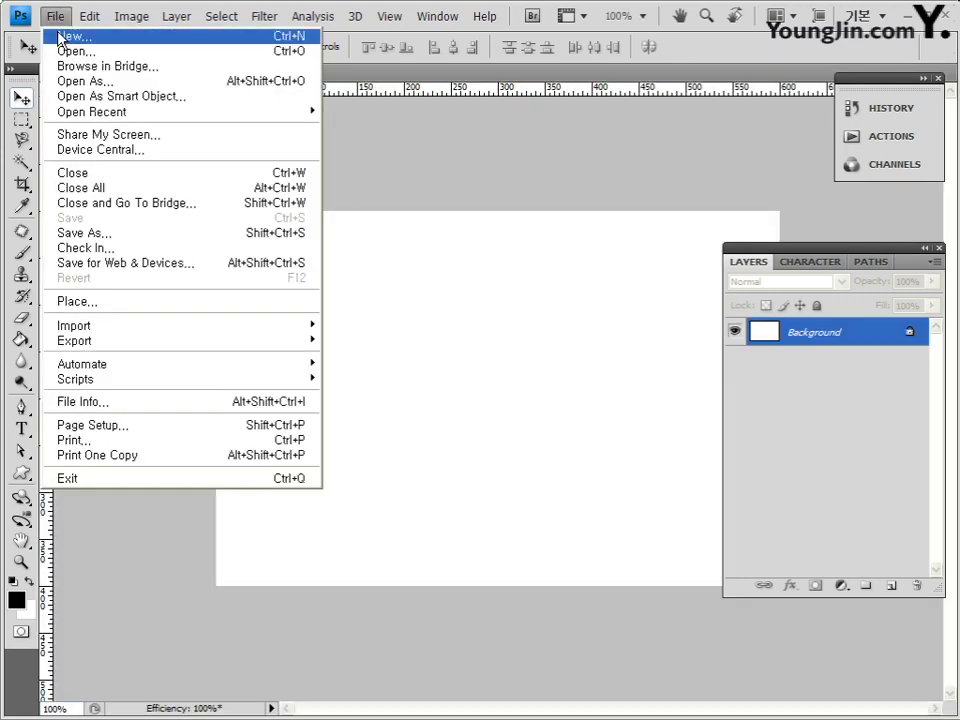
click(85, 233)
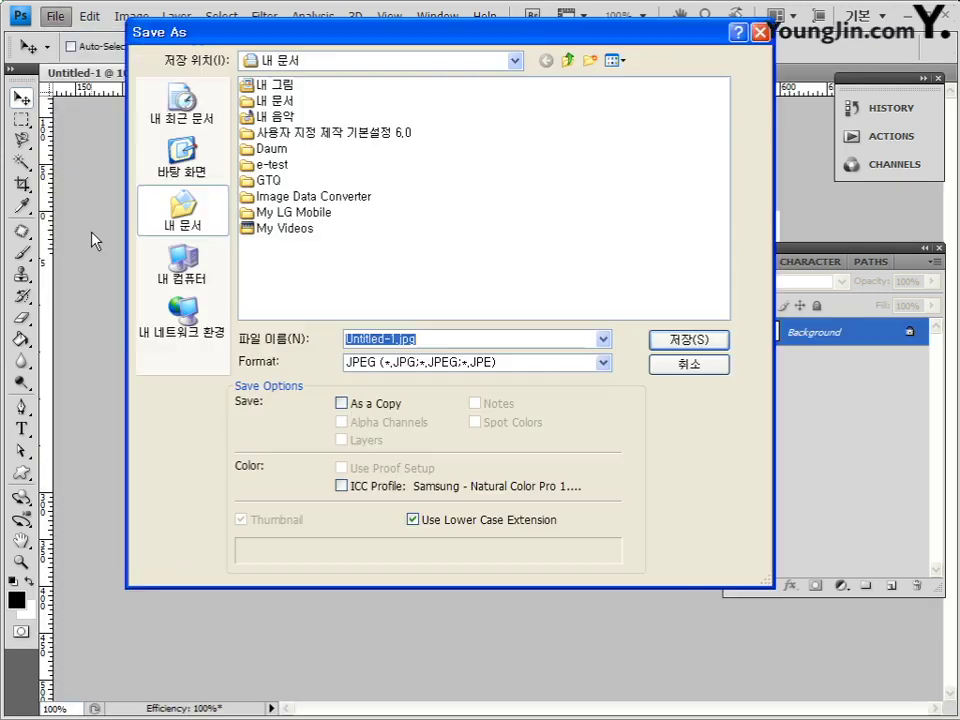
click(475, 365)
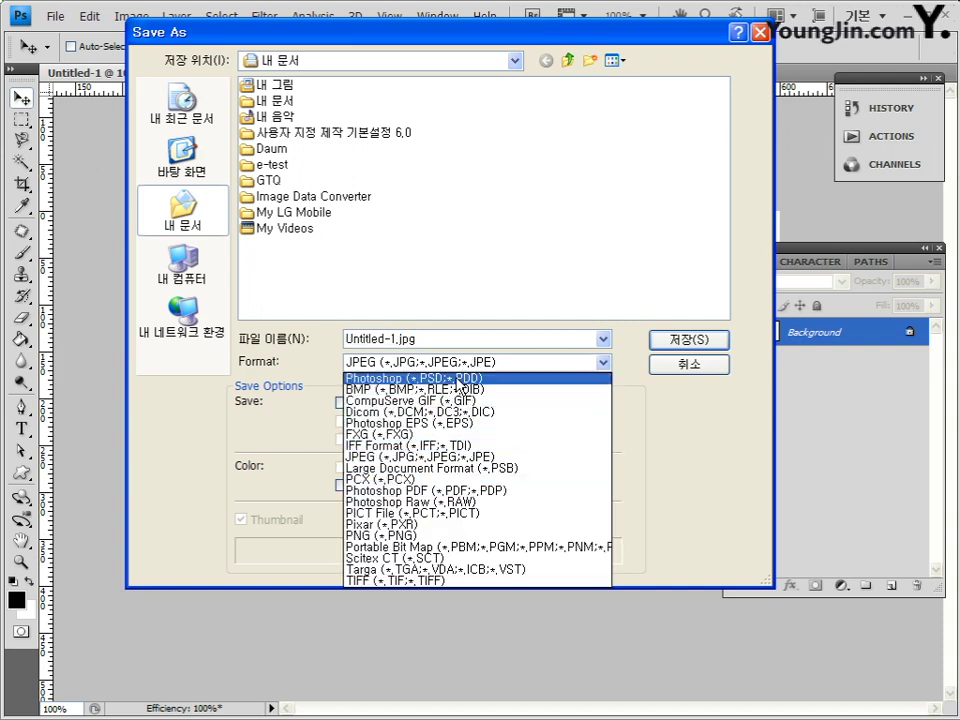
click(420, 380)
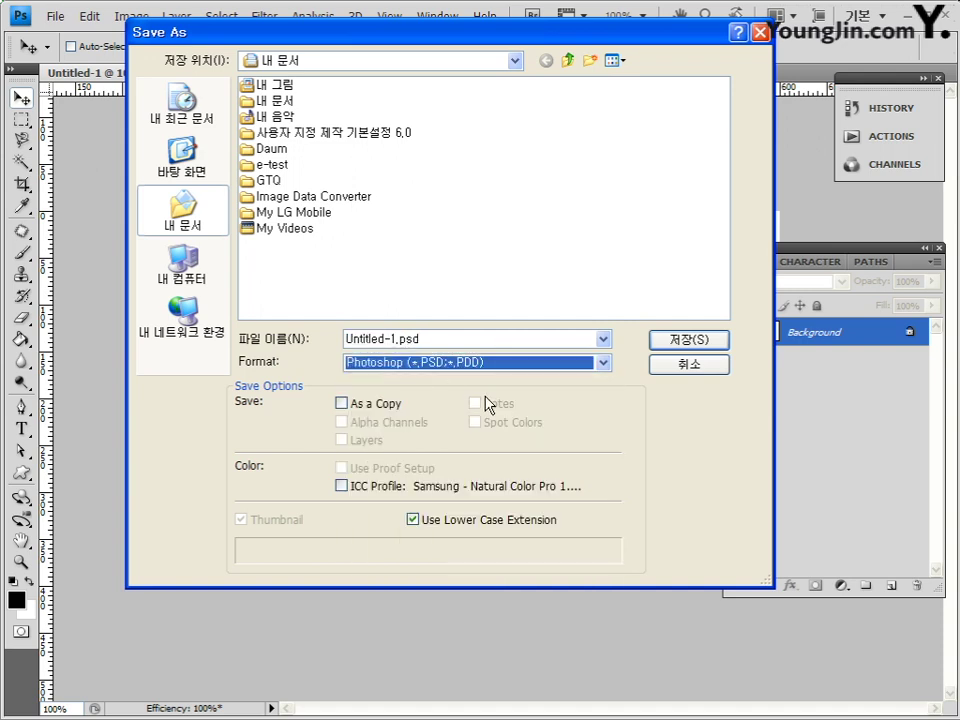
double_click(266, 182)
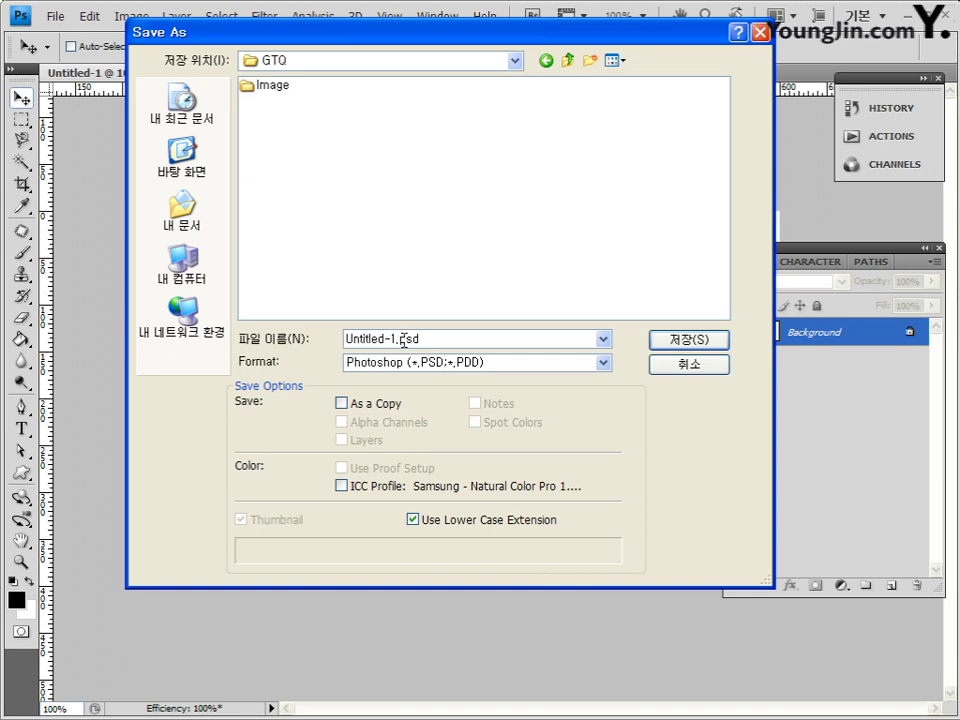
drag(398, 338, 223, 340)
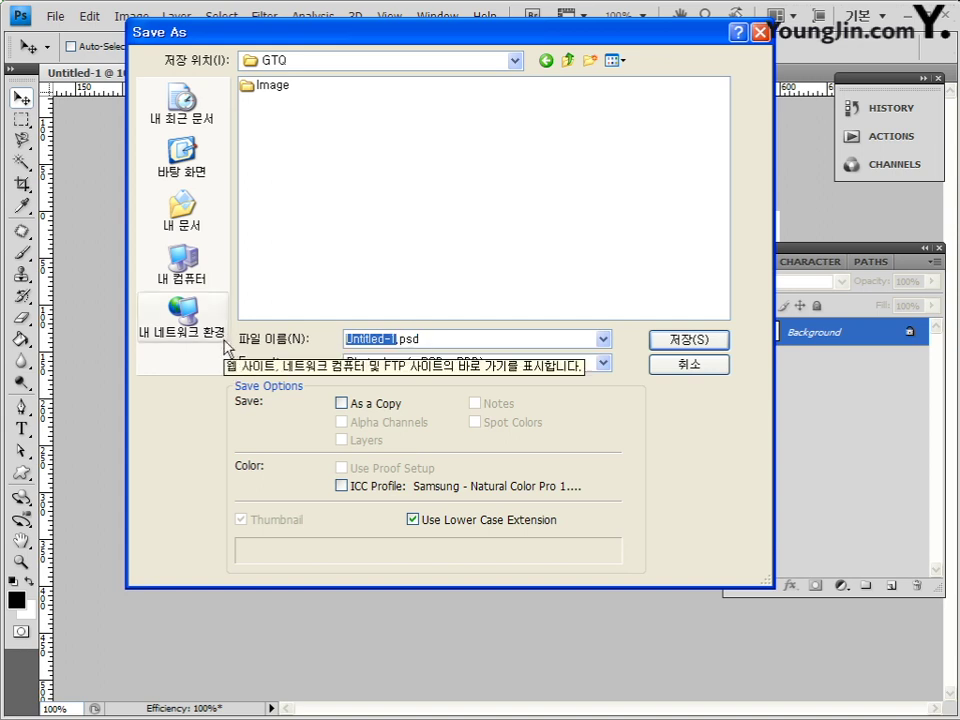
text(G12345678-홍길동-1)
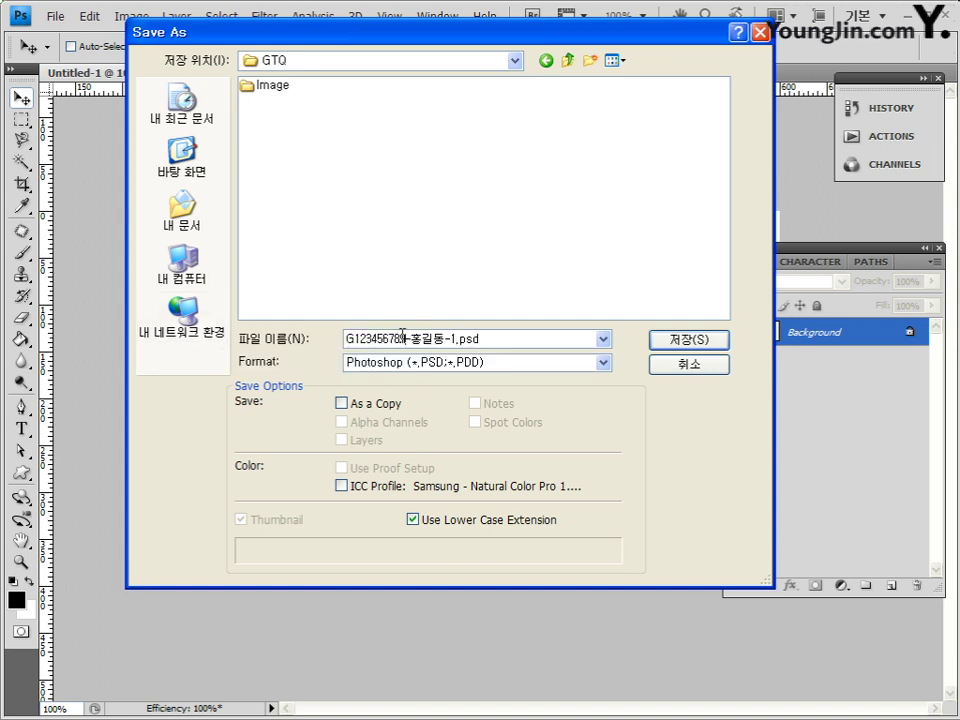
drag(405, 338, 271, 334)
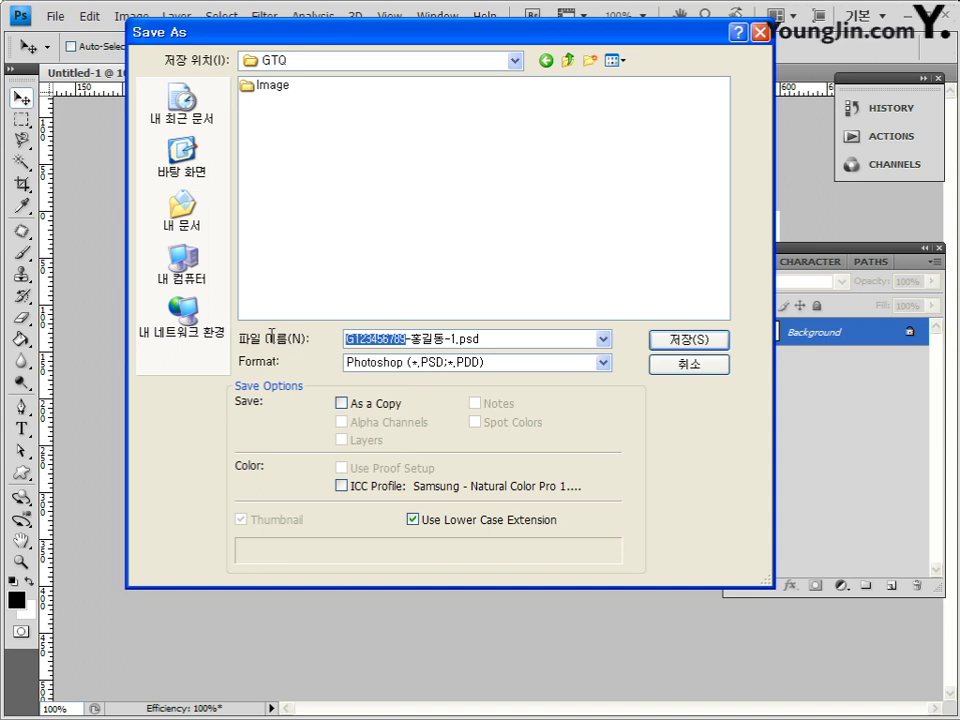
mouse_move(456, 338)
mouse_down()
mouse_move(406, 338)
mouse_move(451, 338)
mouse_up()
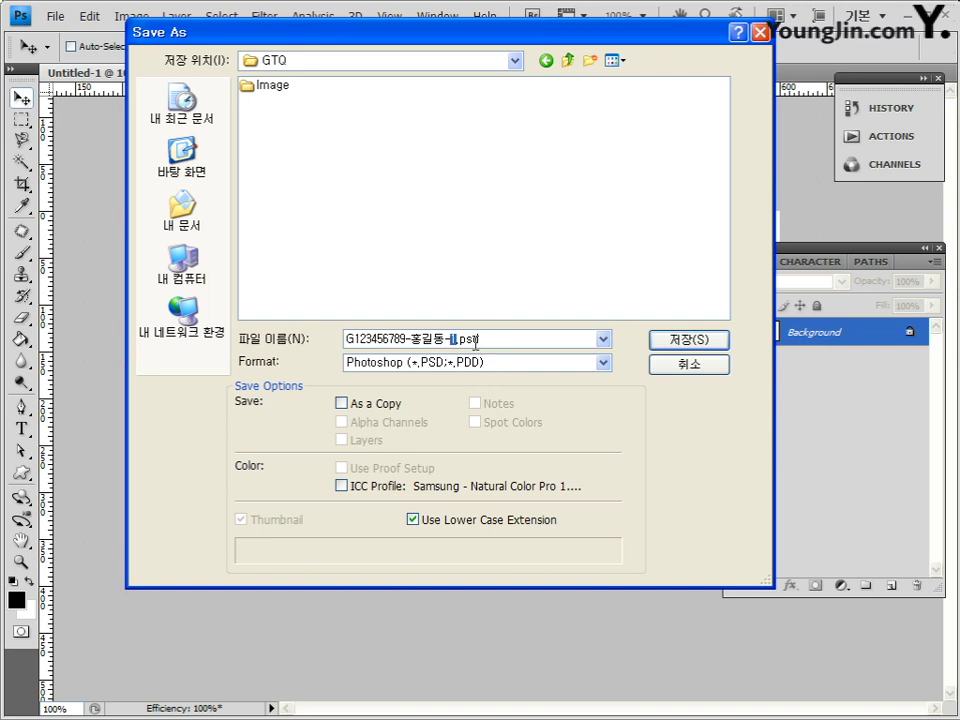
click(700, 344)
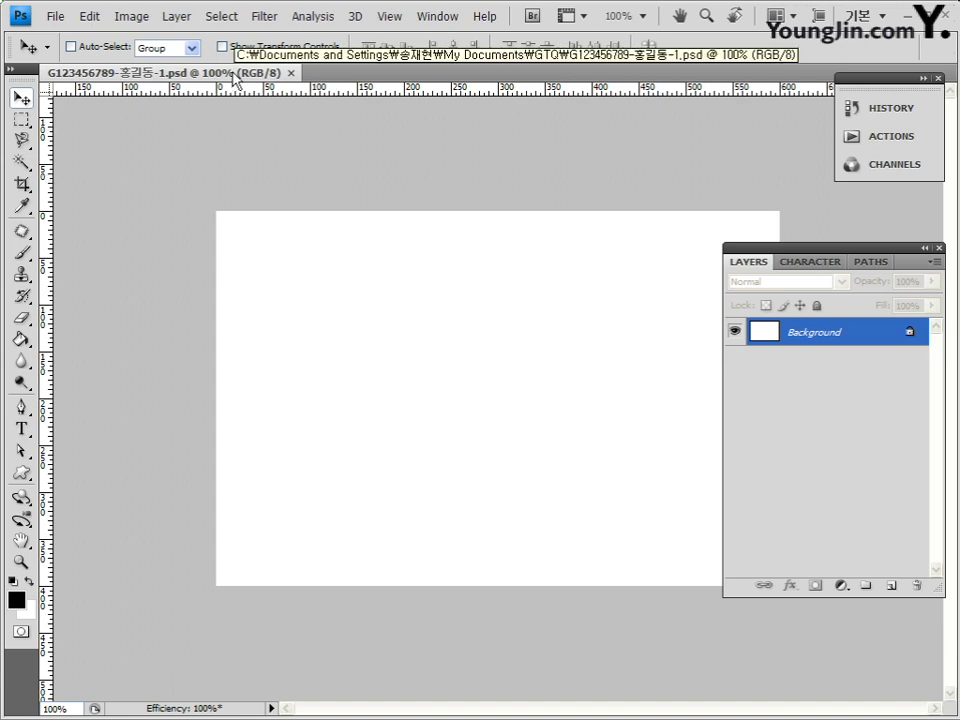
Step: Undock the blank PSD document into its own floating window
drag(240, 74, 270, 84)
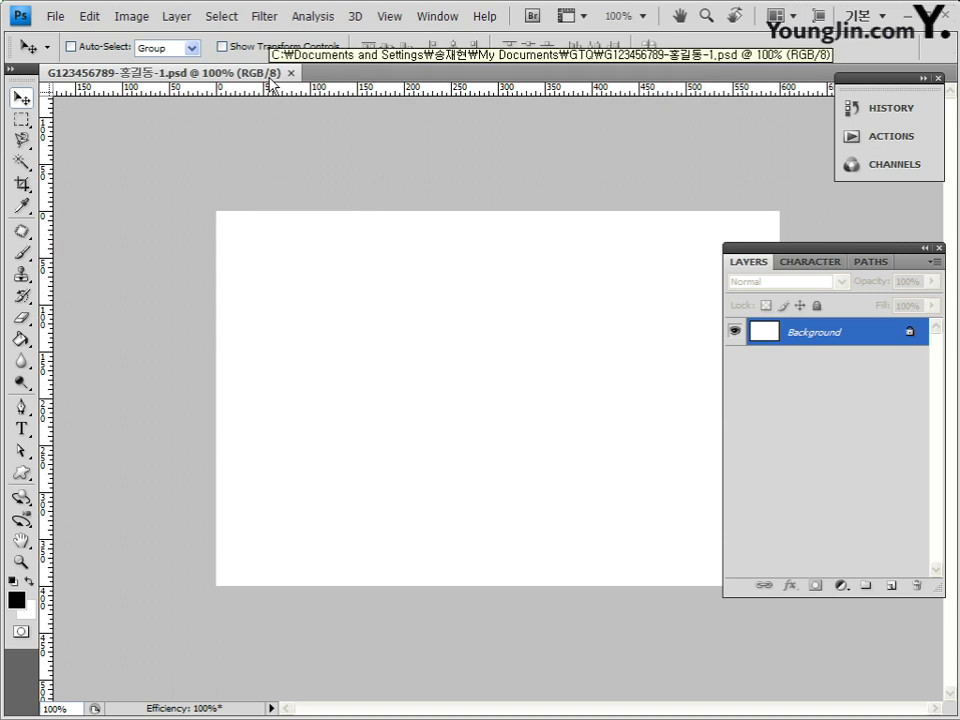
drag(150, 73, 154, 144)
drag(527, 111, 531, 130)
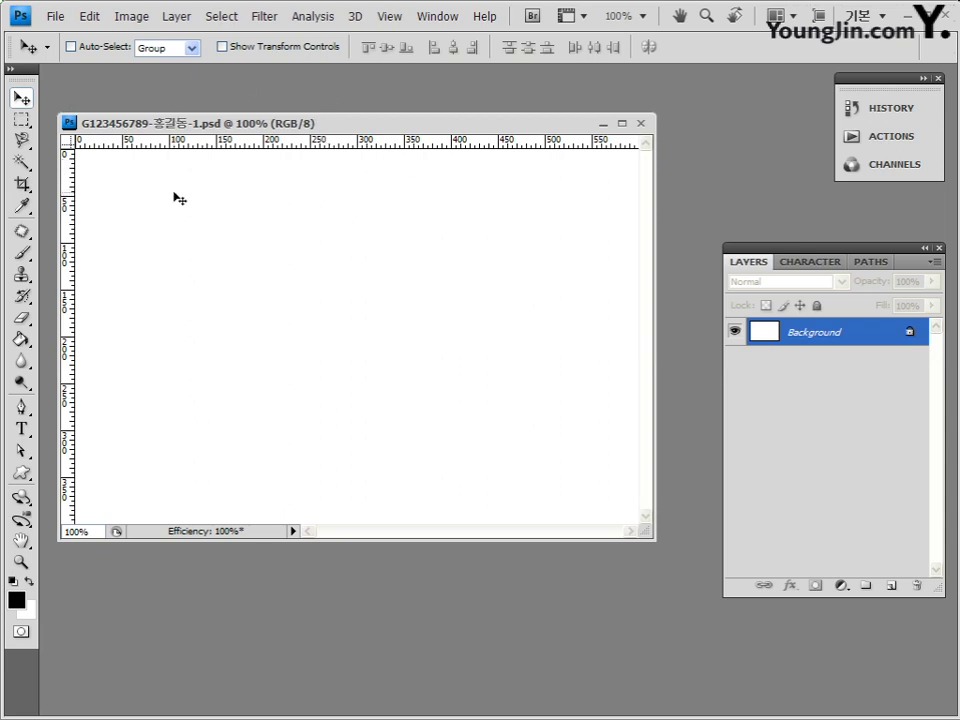
Step: Open the picture 3급-1.jpg from the Image folder inside GTQ
double_click(193, 97)
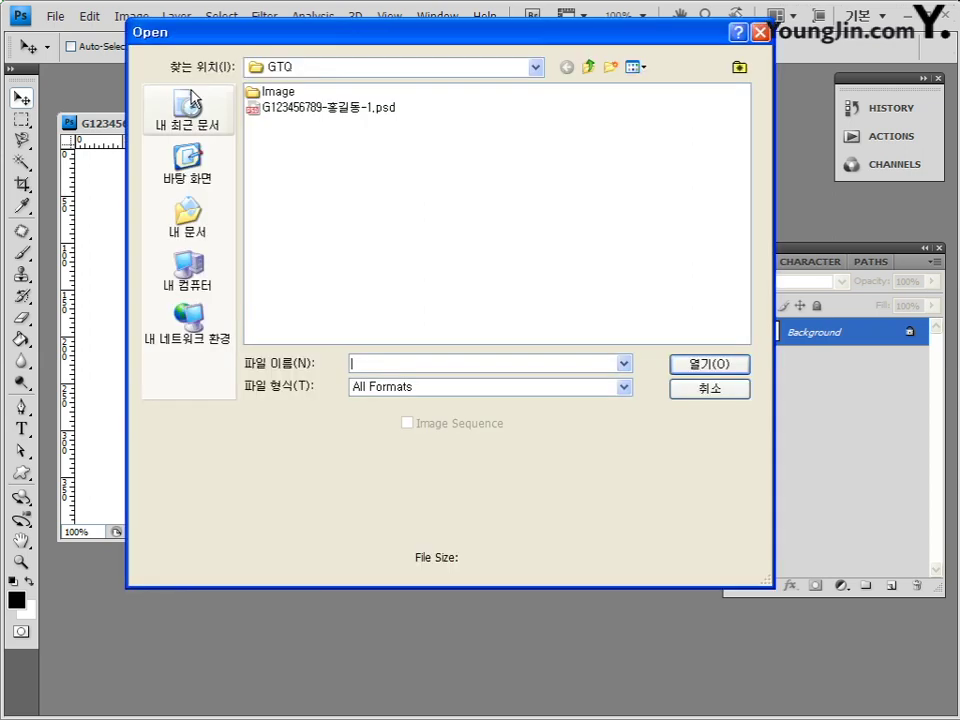
double_click(285, 94)
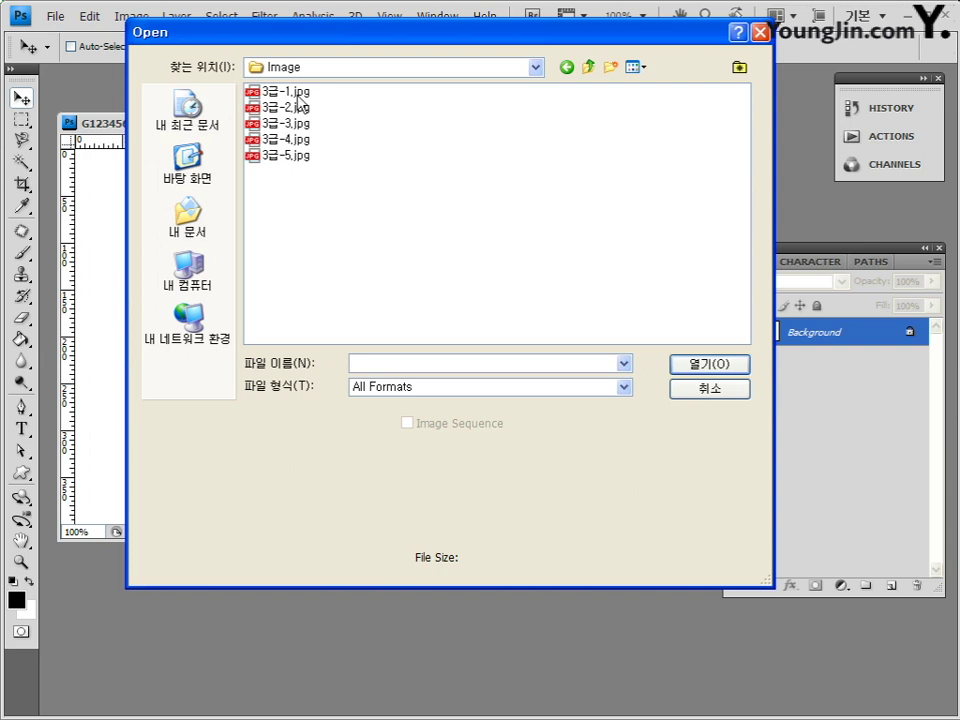
double_click(298, 101)
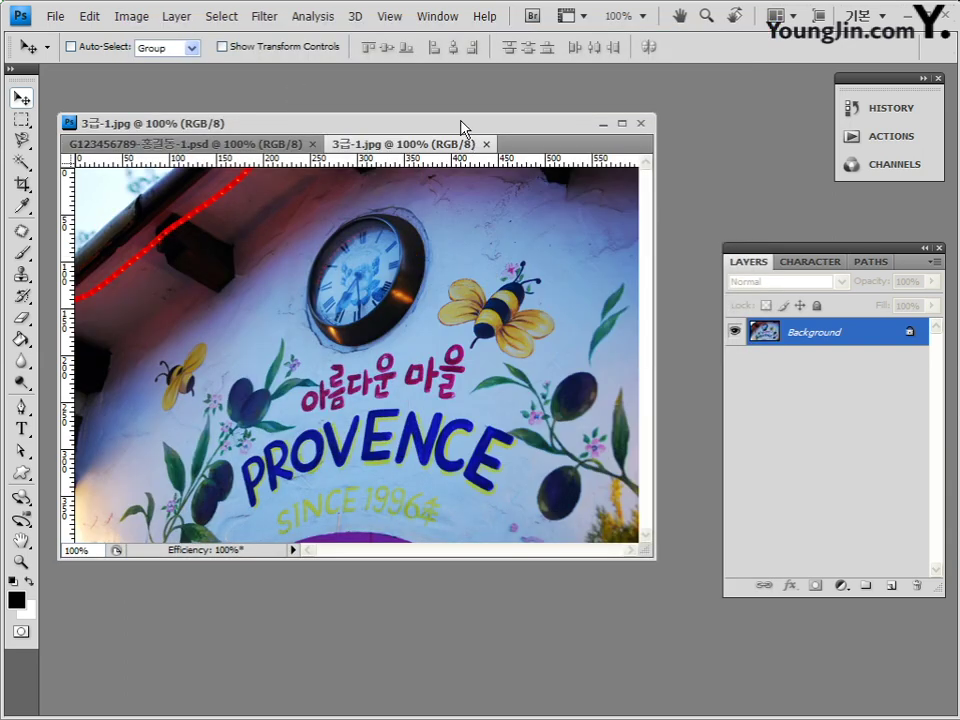
Step: Separate 3급-1.jpg into its own floating window, leaving part of the blank PSD canvas accessible
drag(461, 127, 452, 110)
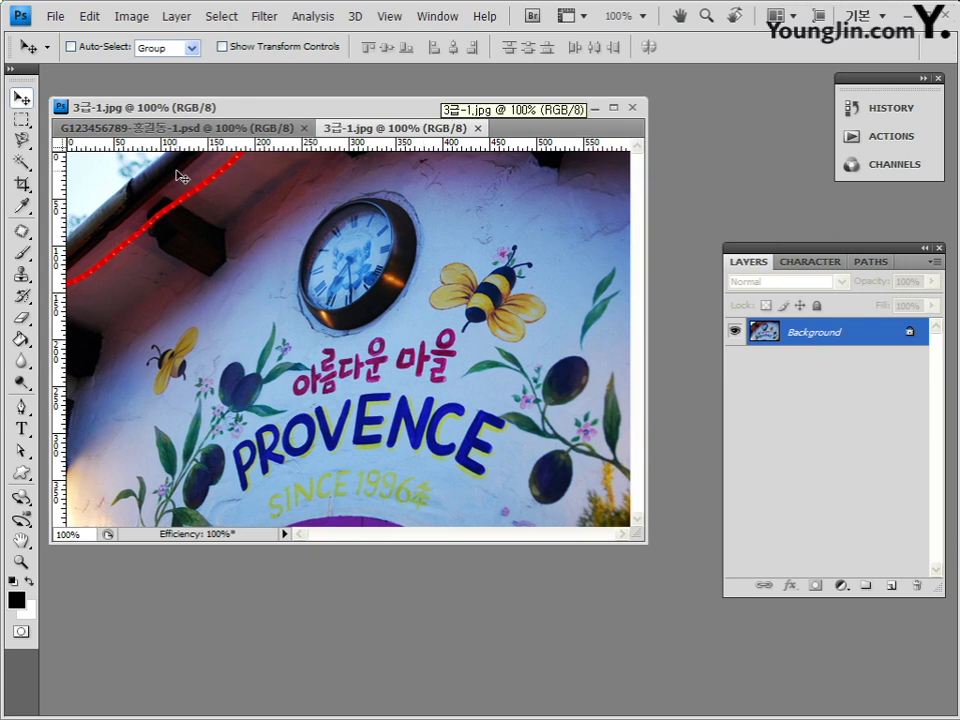
drag(386, 136, 490, 228)
drag(678, 220, 530, 212)
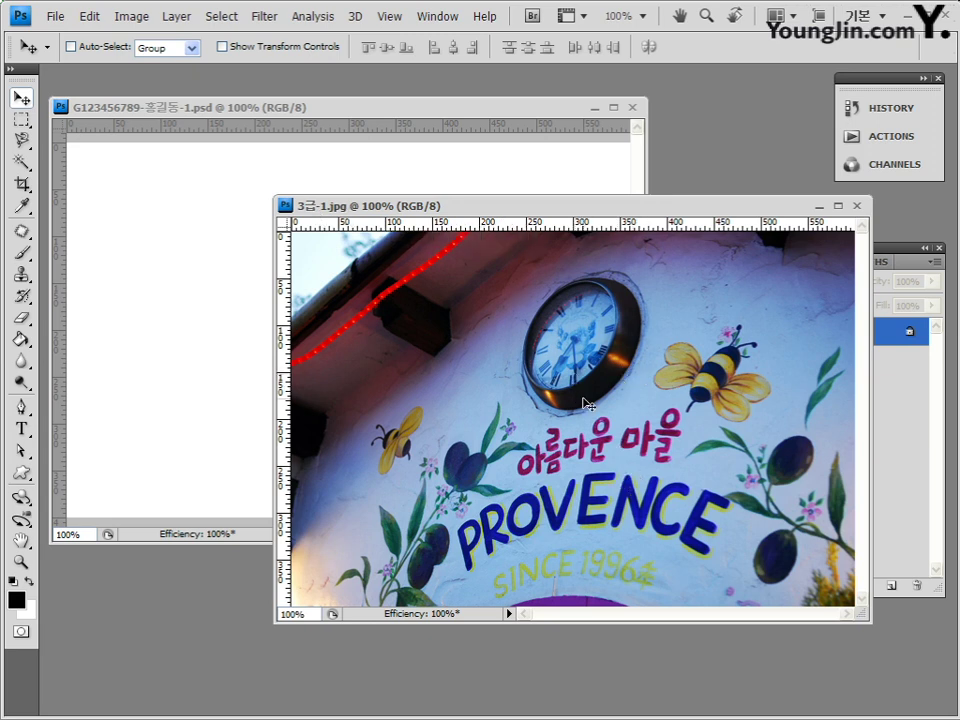
Step: Copy the 3급-1.jpg picture onto the blank PSD so it covers the canvas exactly, and close the source picture
drag(588, 403, 152, 213)
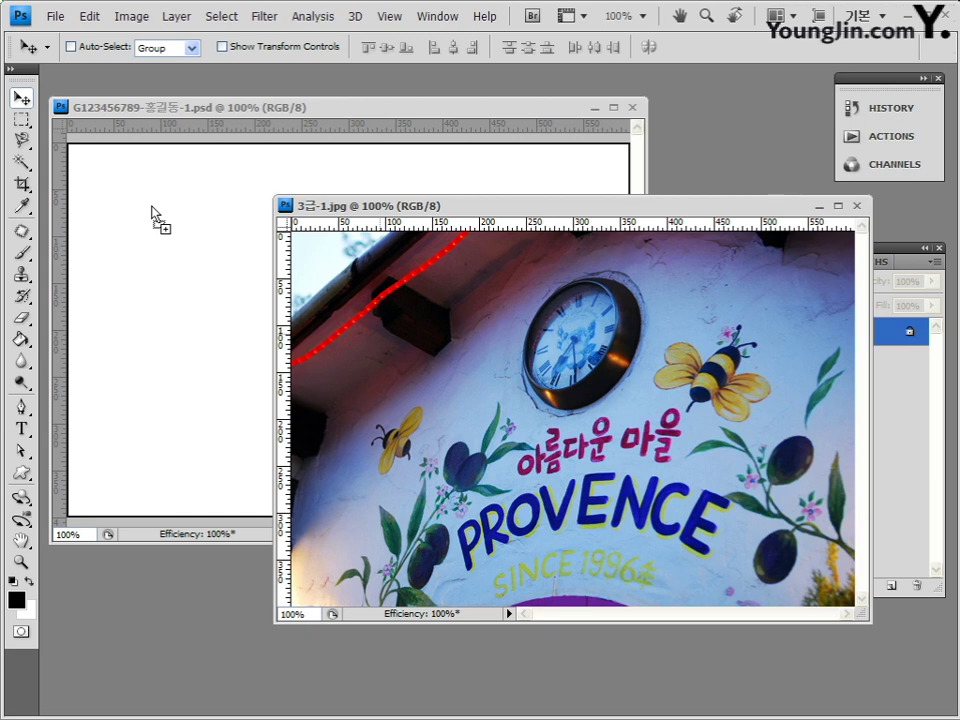
drag(152, 213, 152, 211)
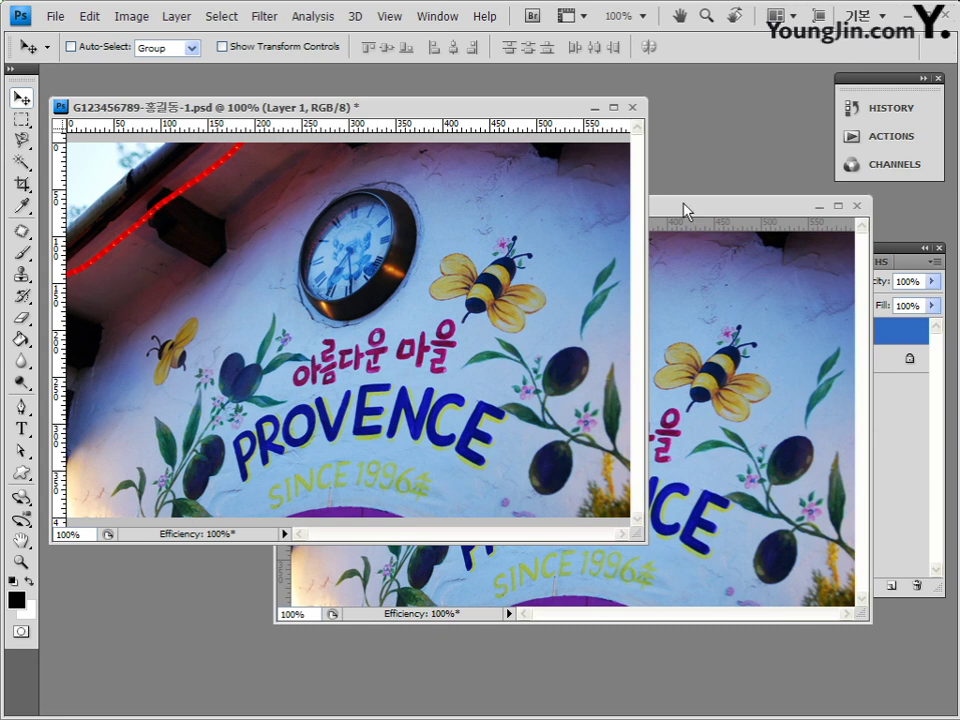
drag(695, 215, 657, 148)
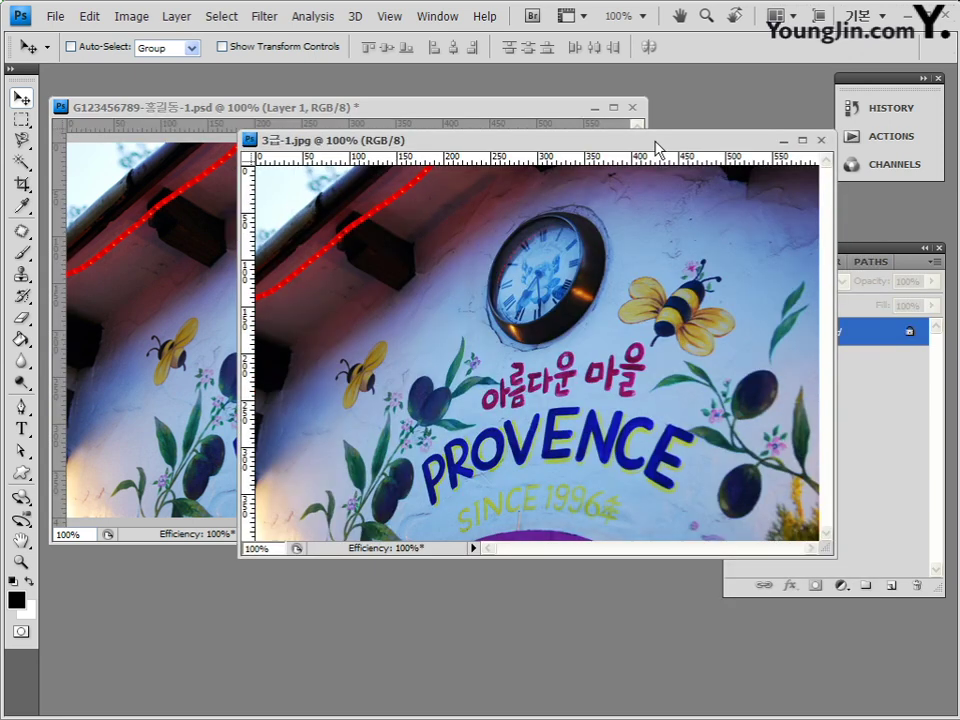
click(822, 142)
Step: Reposition the PSD document window and enlarge it to leave a grey margin around the canvas
drag(541, 114, 548, 102)
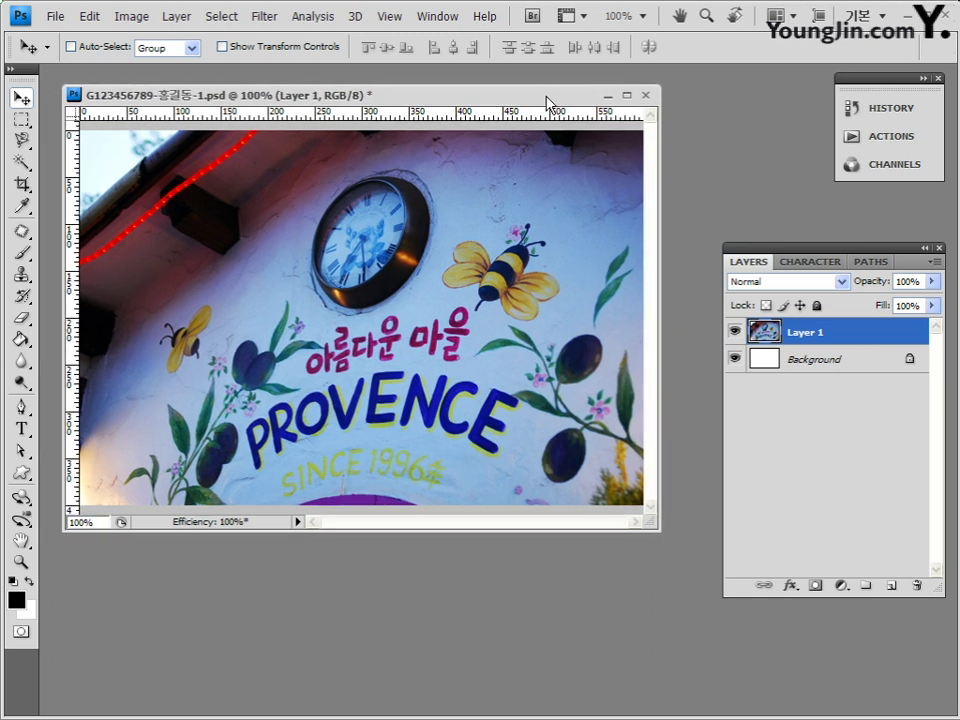
drag(659, 529, 690, 560)
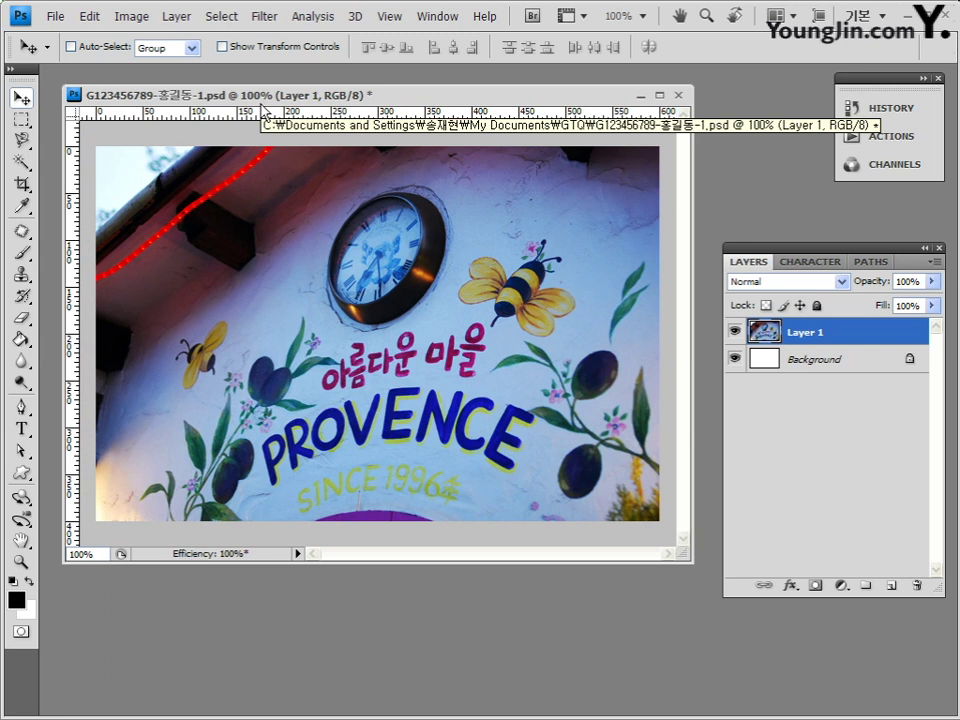
key(ctrl+plus)
key(ctrl+plus)
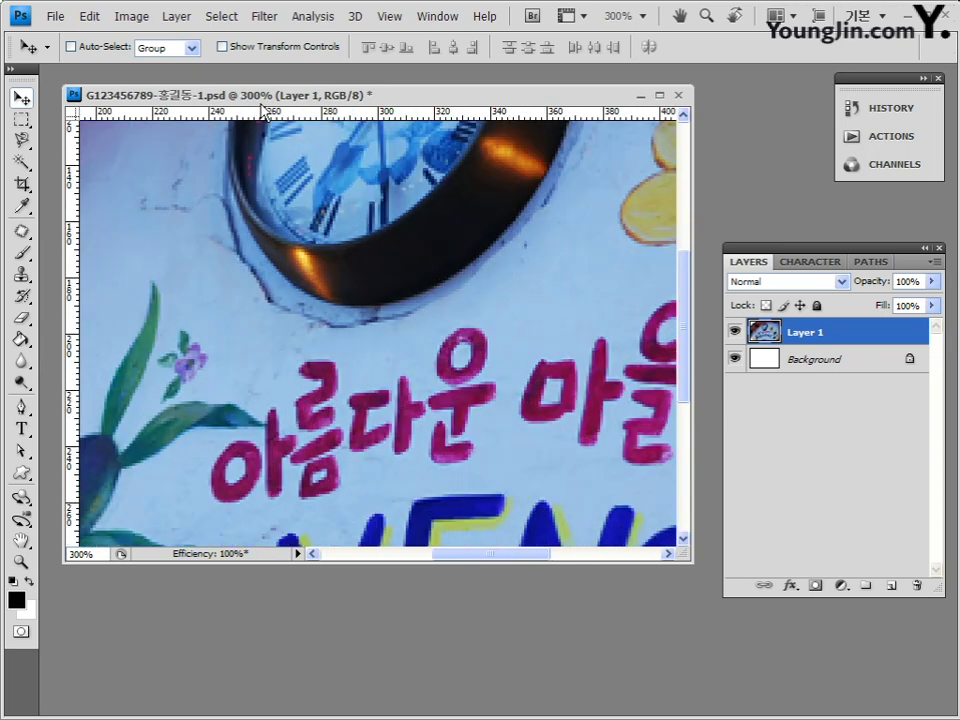
key(ctrl+minus)
key(ctrl+minus)
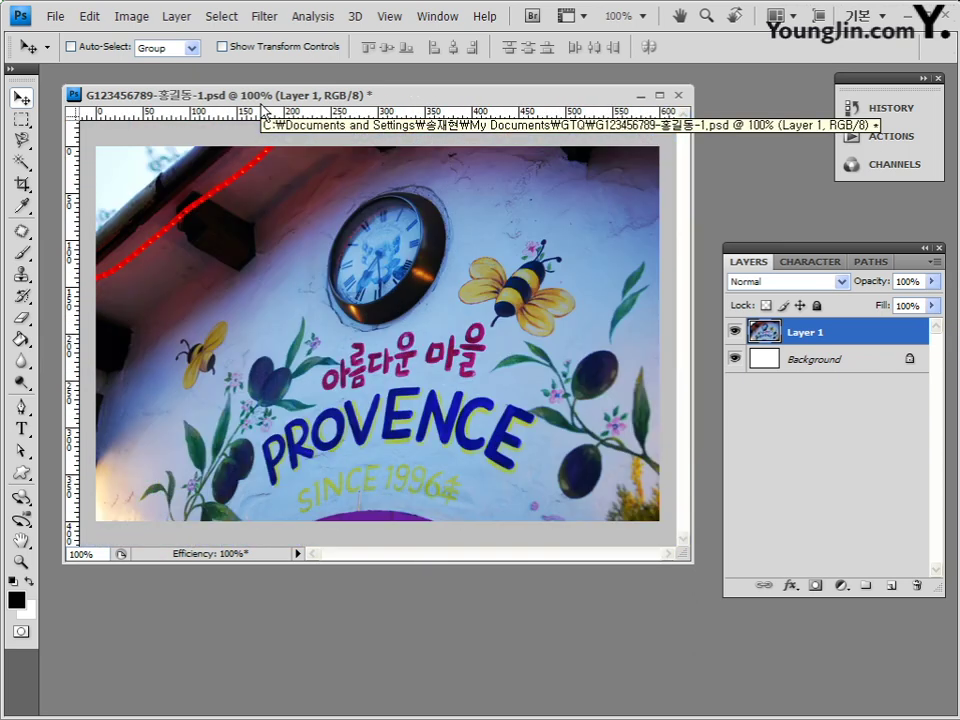
key(ctrl+minus)
key(ctrl+minus)
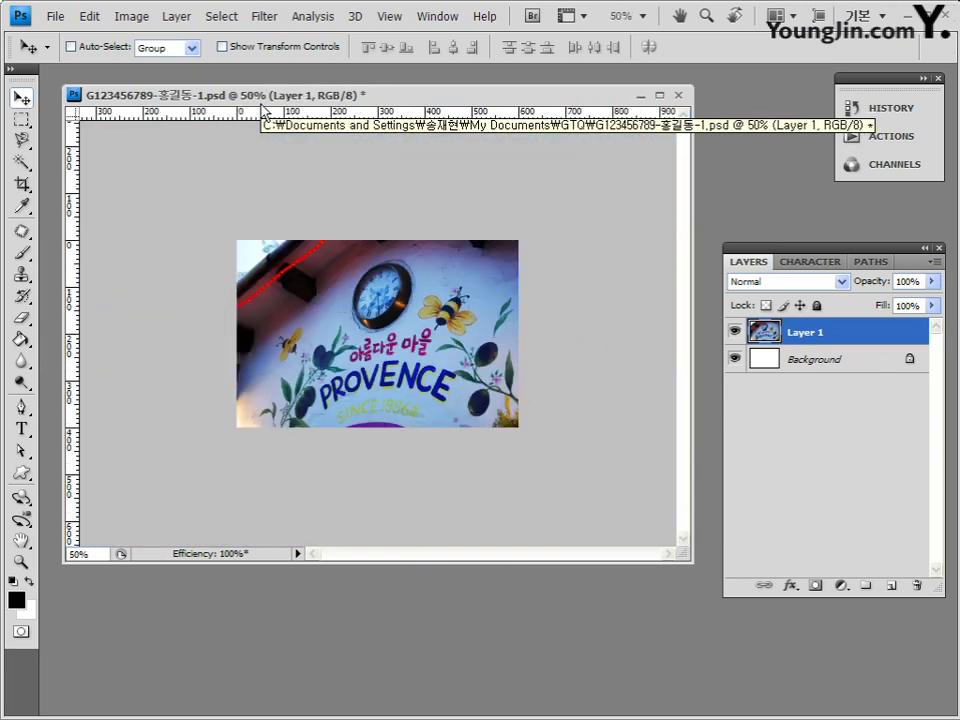
key(ctrl+plus)
key(ctrl+plus)
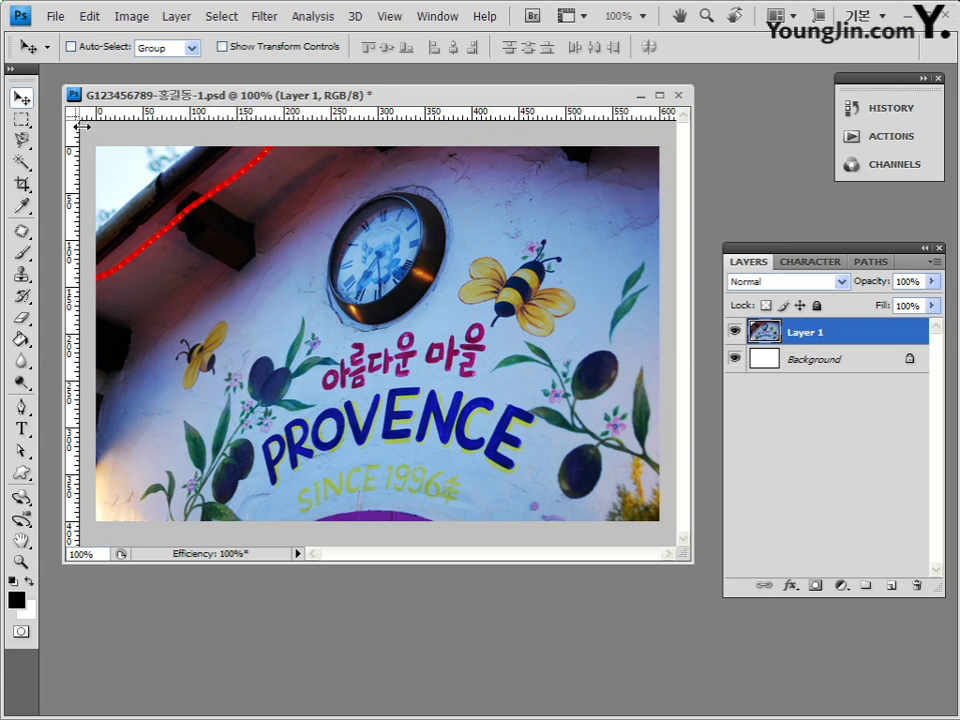
click(396, 18)
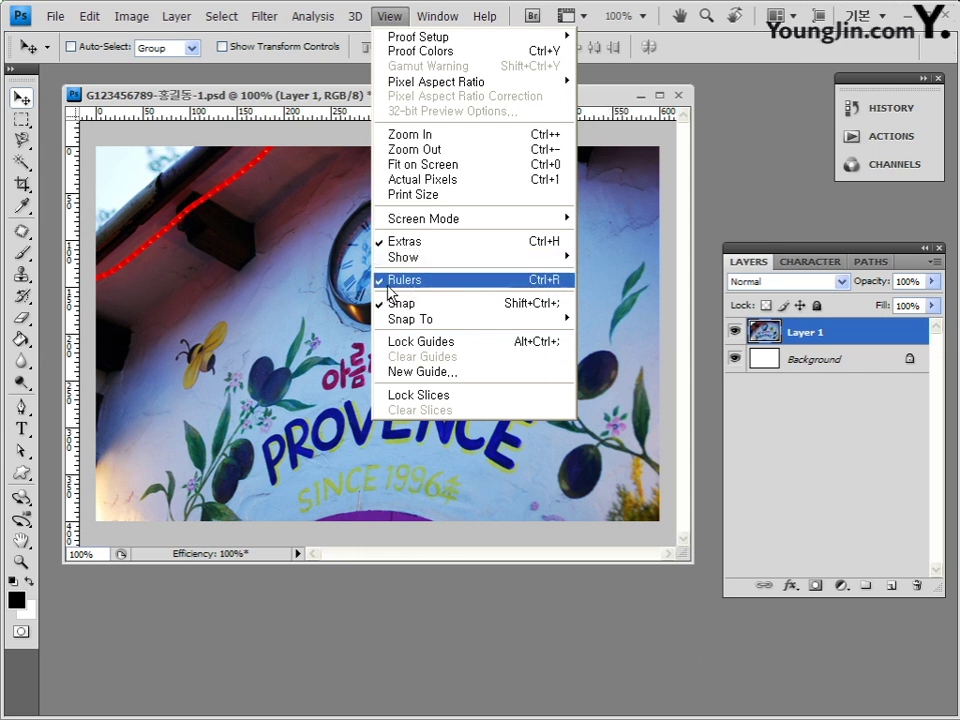
click(598, 98)
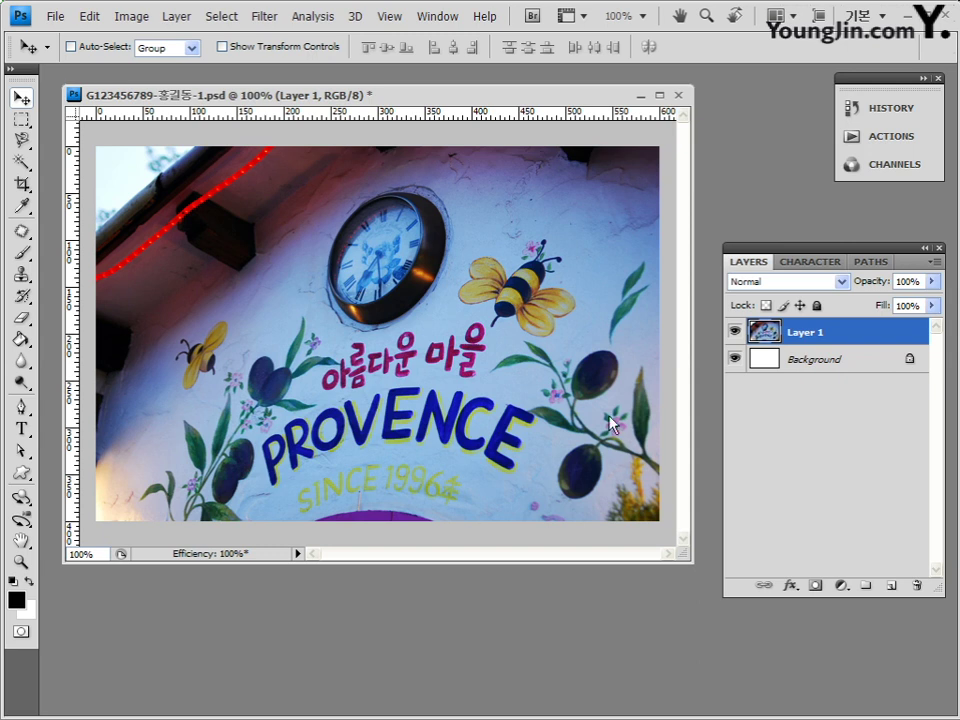
Step: Select the large bee's wings and striped body section with the Magnetic Lasso at a frequency of 90, excluding its dark head and tail
key(ctrl+plus)
key(ctrl+plus)
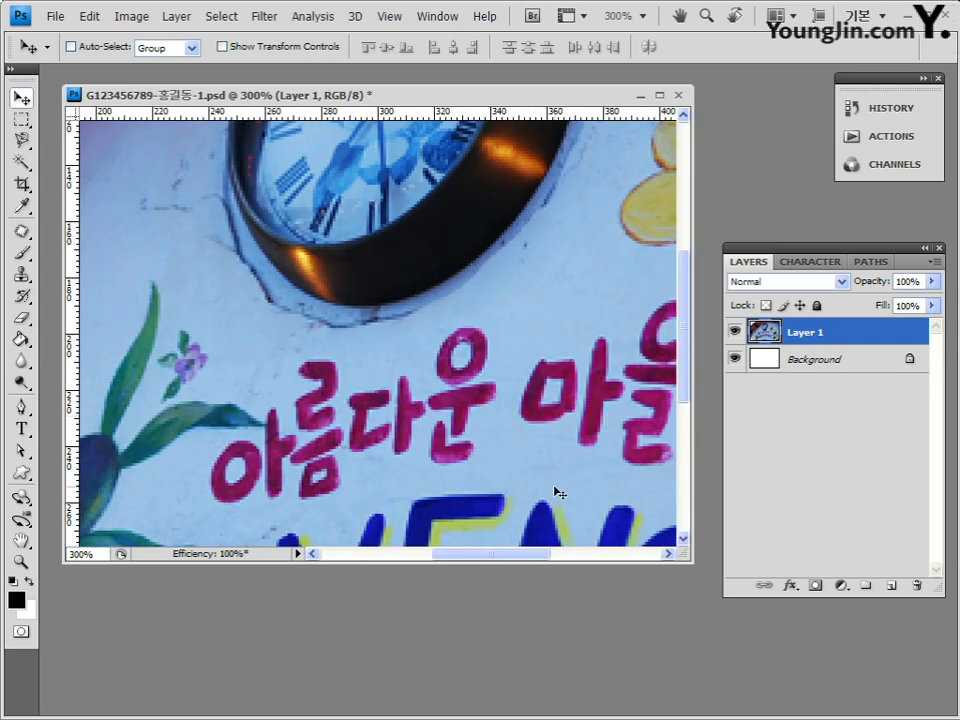
drag(527, 558, 581, 561)
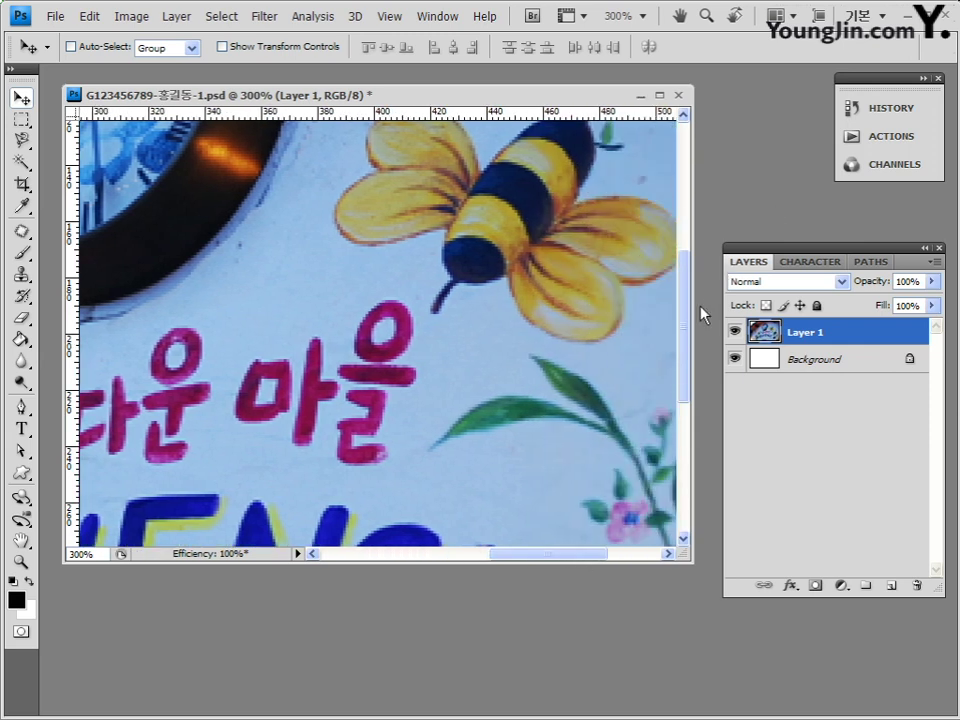
drag(687, 298, 687, 263)
drag(521, 551, 560, 556)
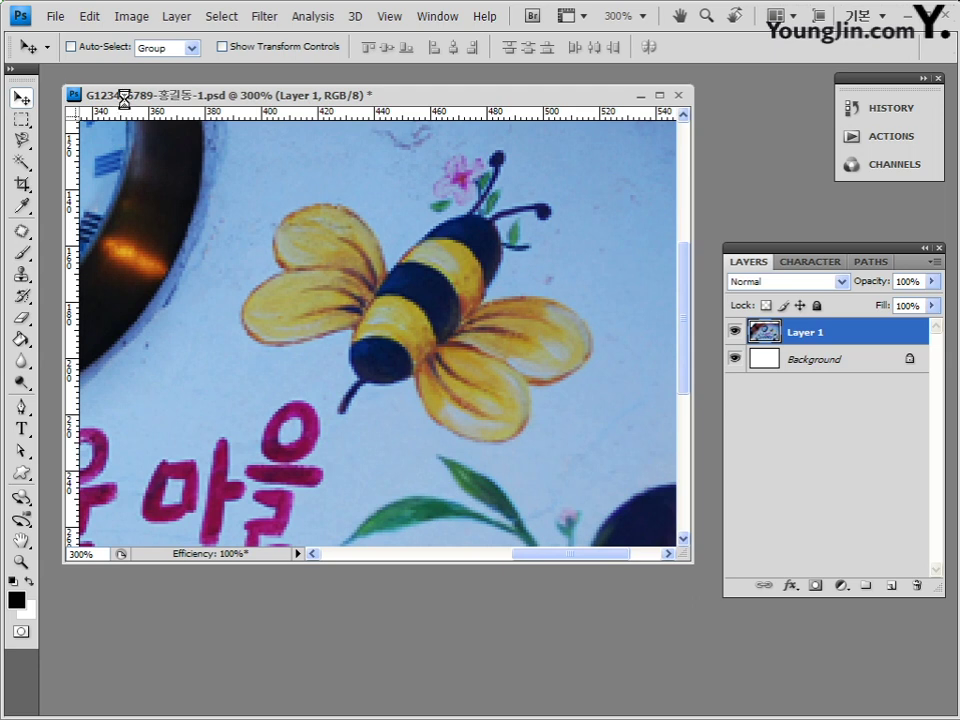
click(27, 150)
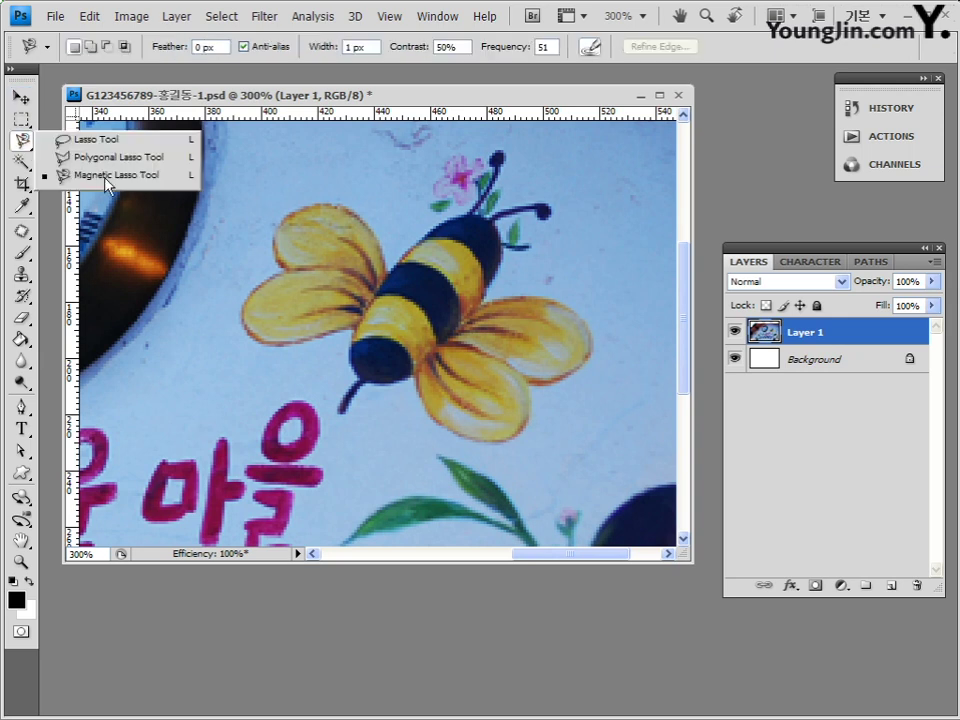
click(23, 144)
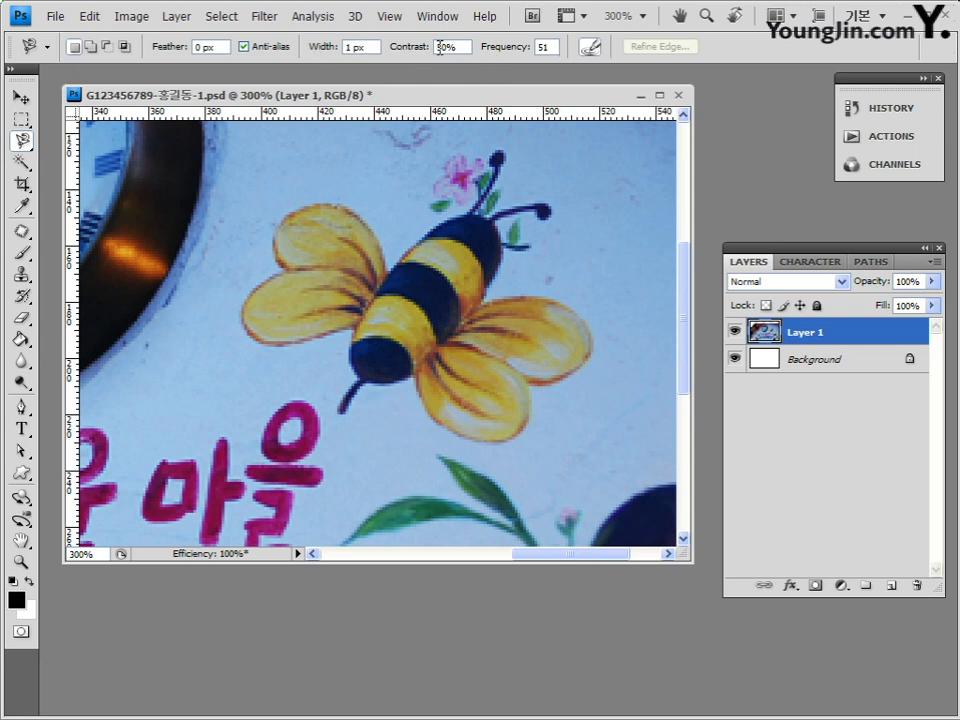
click(553, 46)
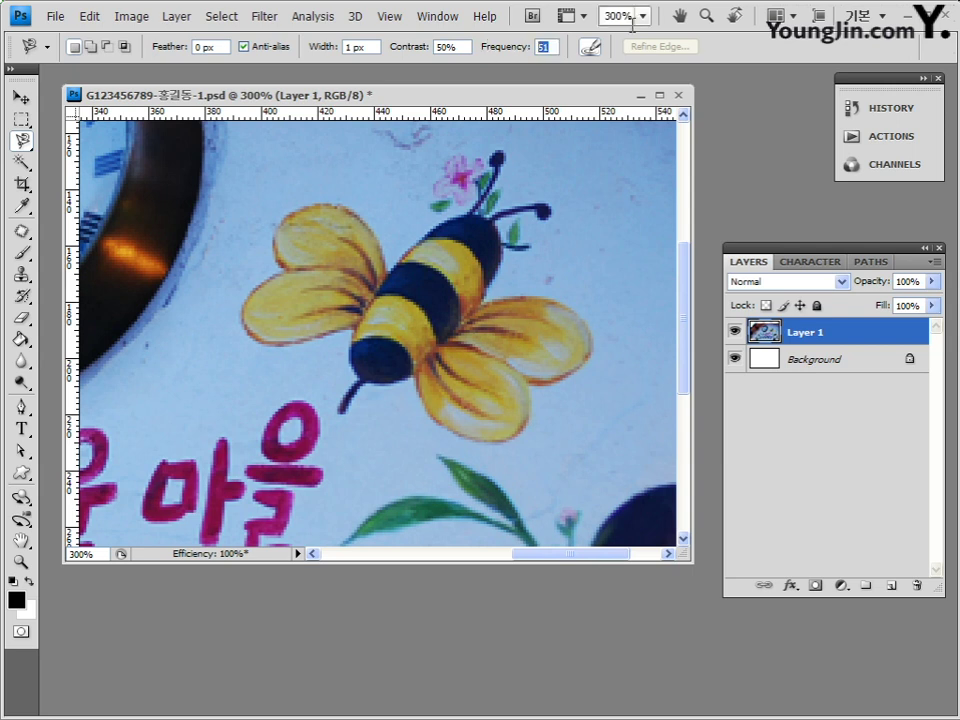
text(90)
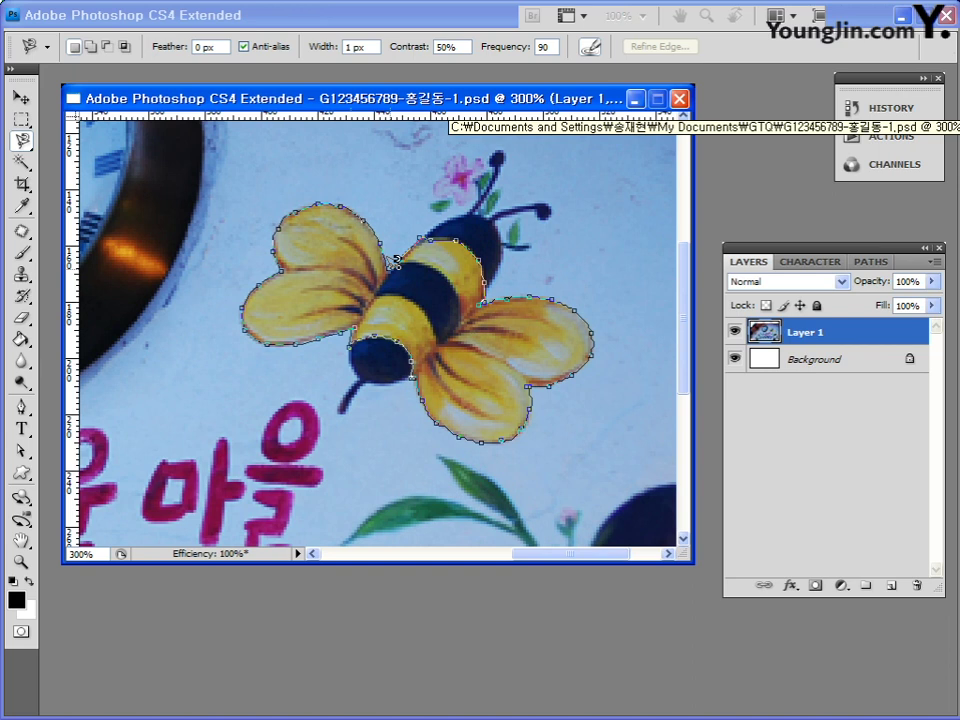
click(395, 262)
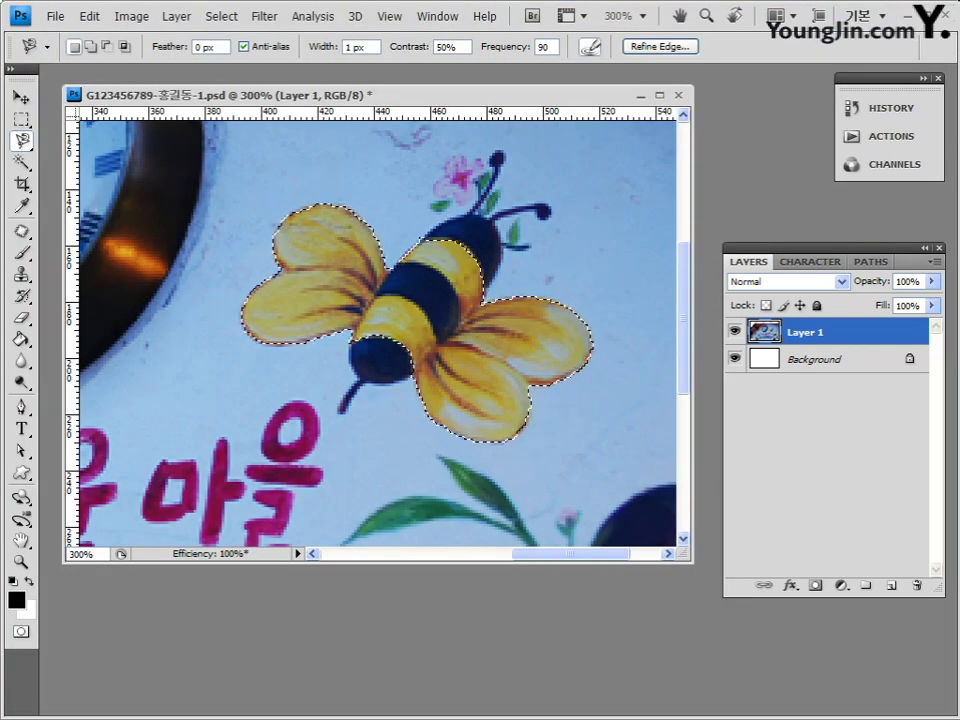
key(ctrl+d)
key(ctrl+z)
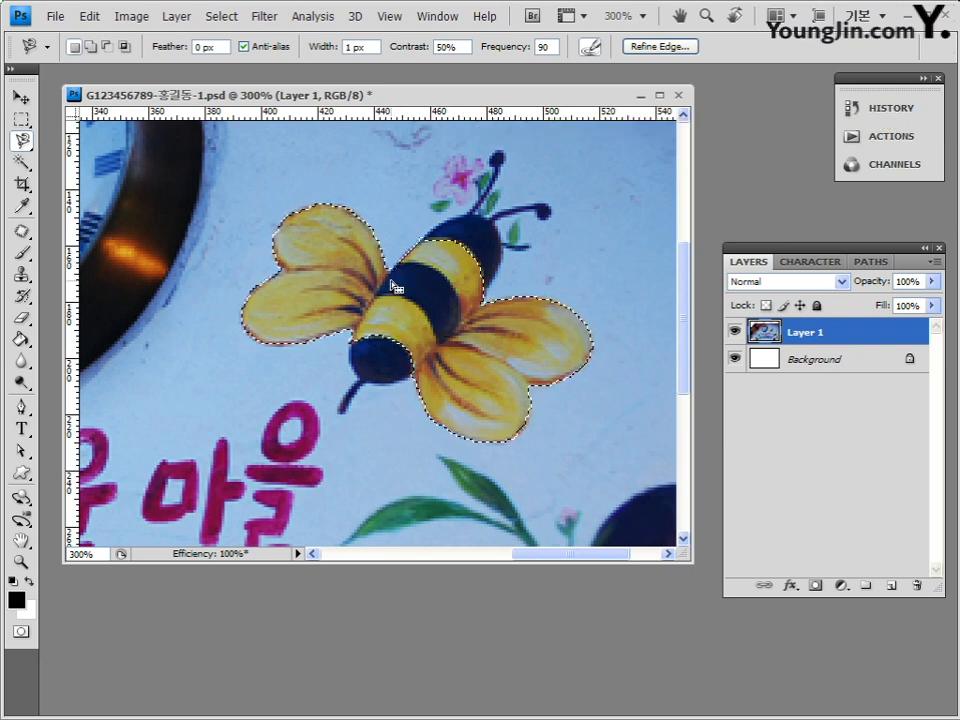
Step: Subtract the dark middle stripe of the large bee's body from the selection, leaving only the yellow parts selected
key(alt)
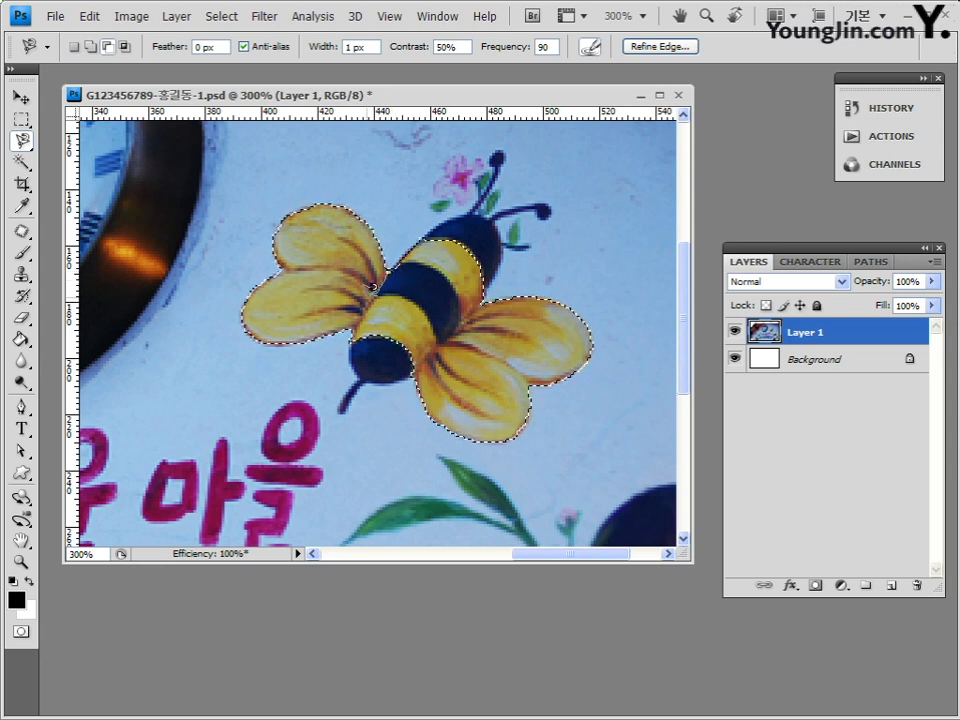
click(377, 293)
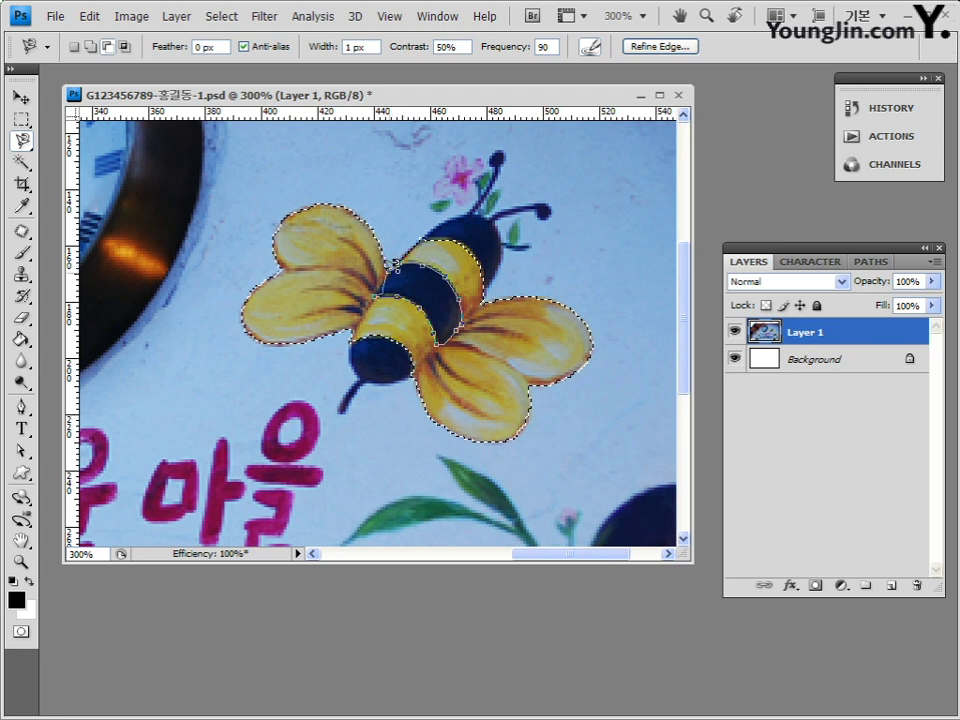
double_click(422, 280)
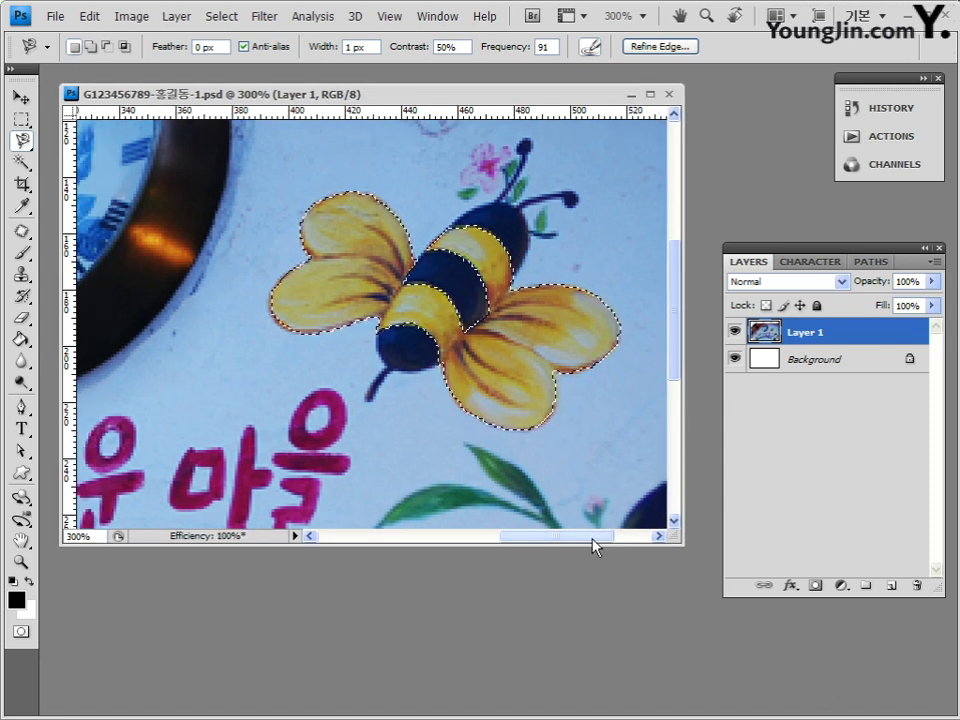
Step: Recolour the selected bee parts green with a Hue/Saturation adjustment layer at hue 85, and compare the picture with and without it
click(841, 585)
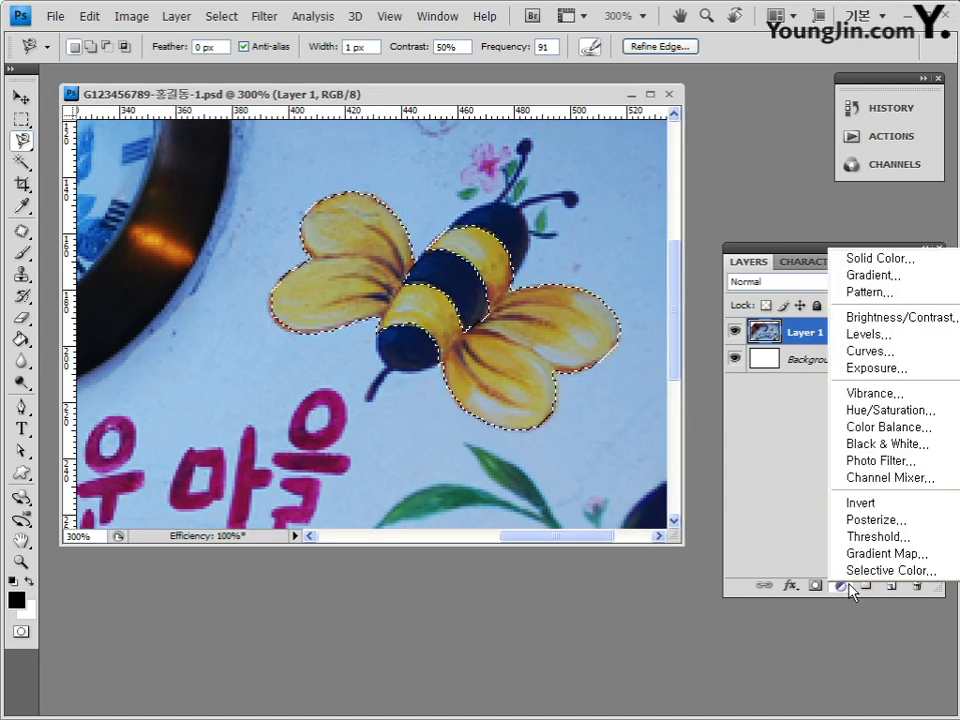
click(899, 421)
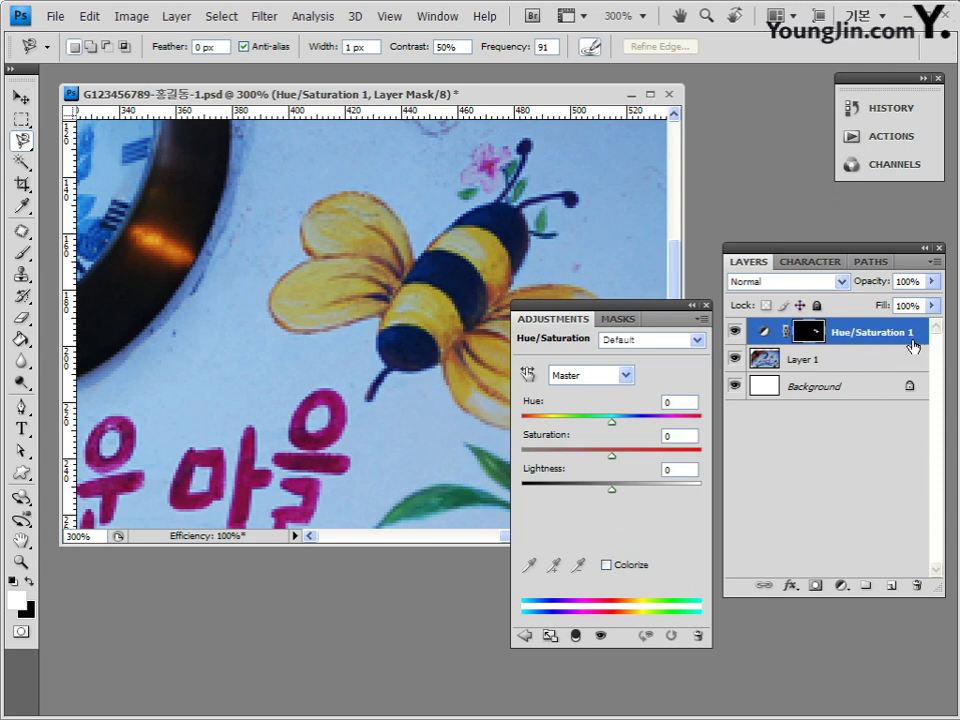
drag(645, 310, 645, 209)
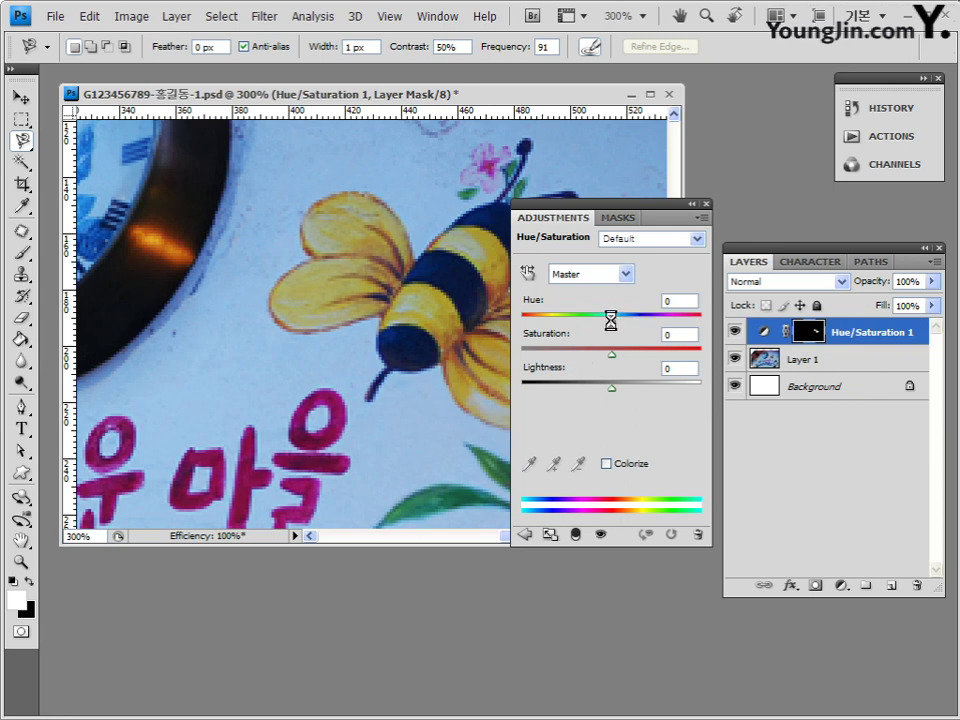
double_click(663, 300)
text(85)
key(Tab)
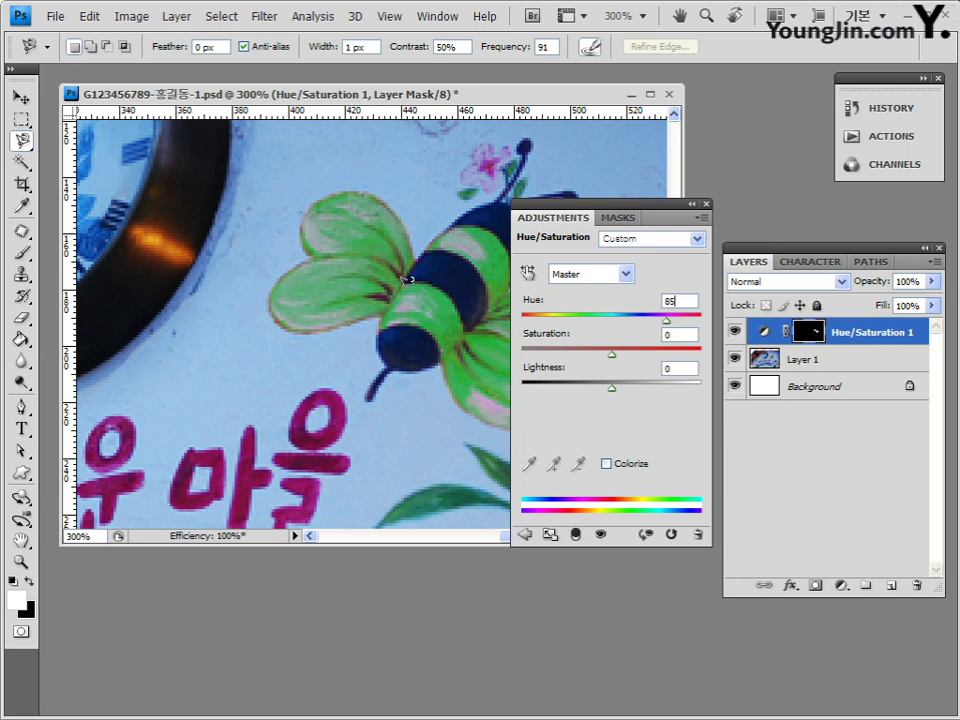
click(737, 332)
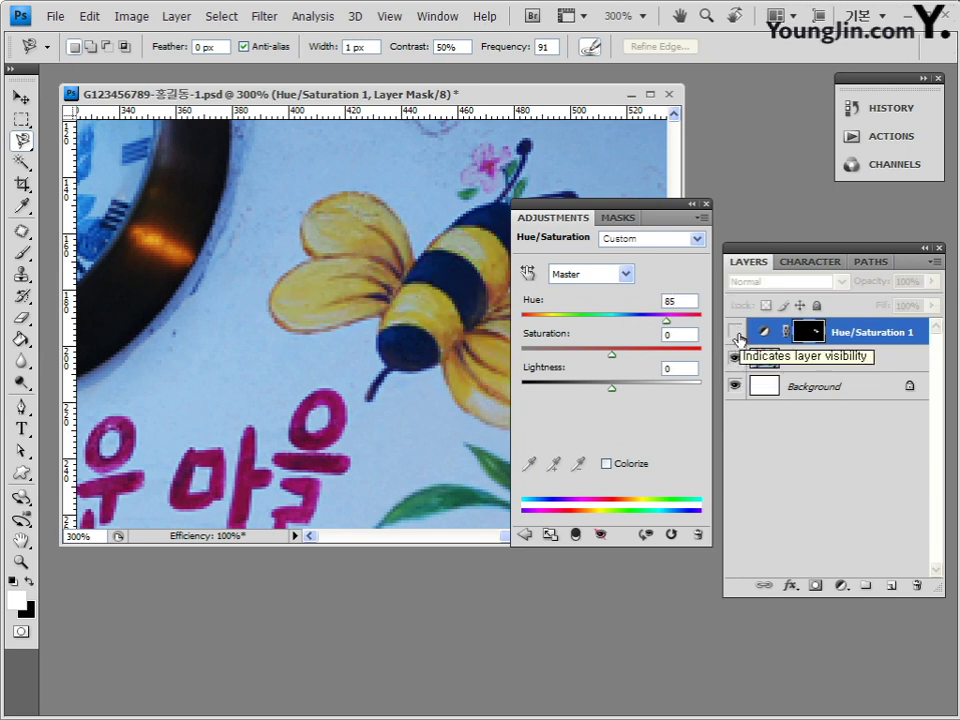
click(737, 334)
Step: Close the Hue/Saturation settings and save the PSD document
drag(651, 218, 680, 218)
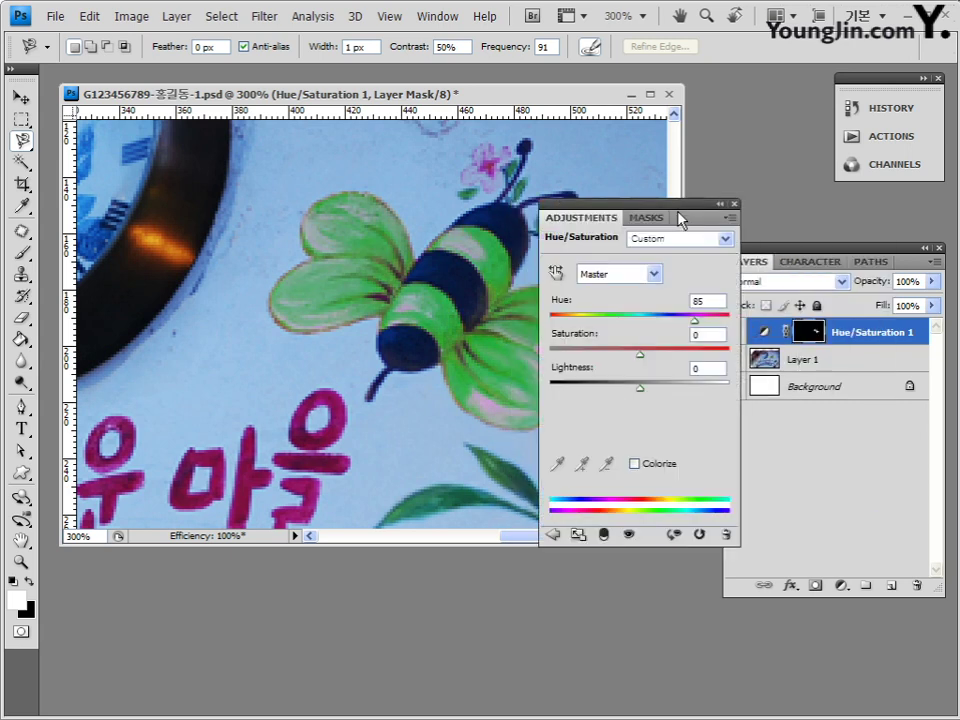
click(734, 205)
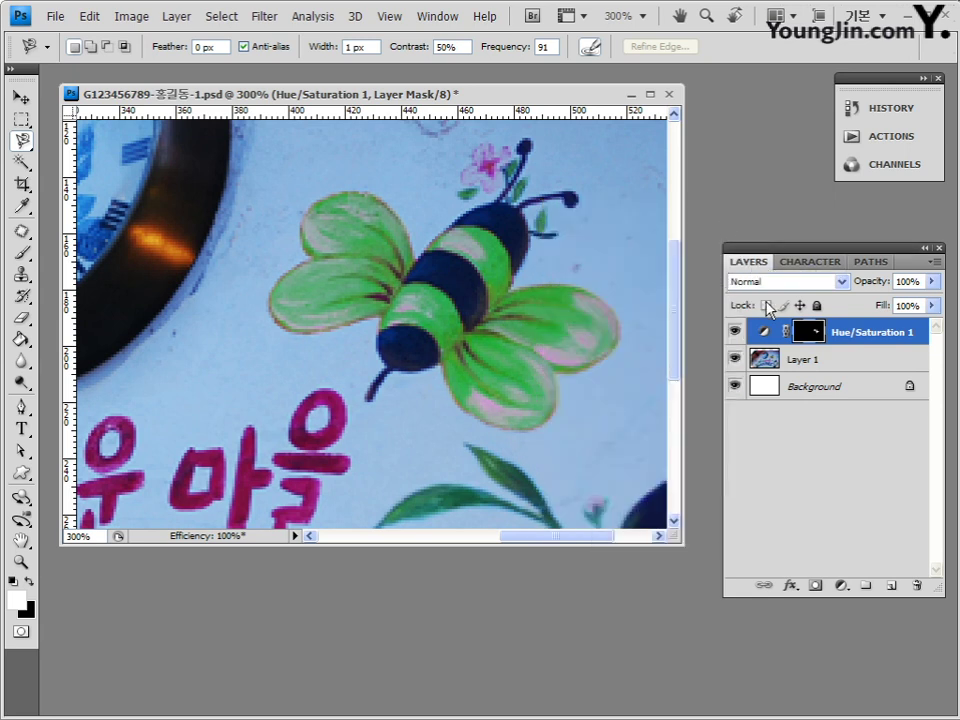
click(55, 16)
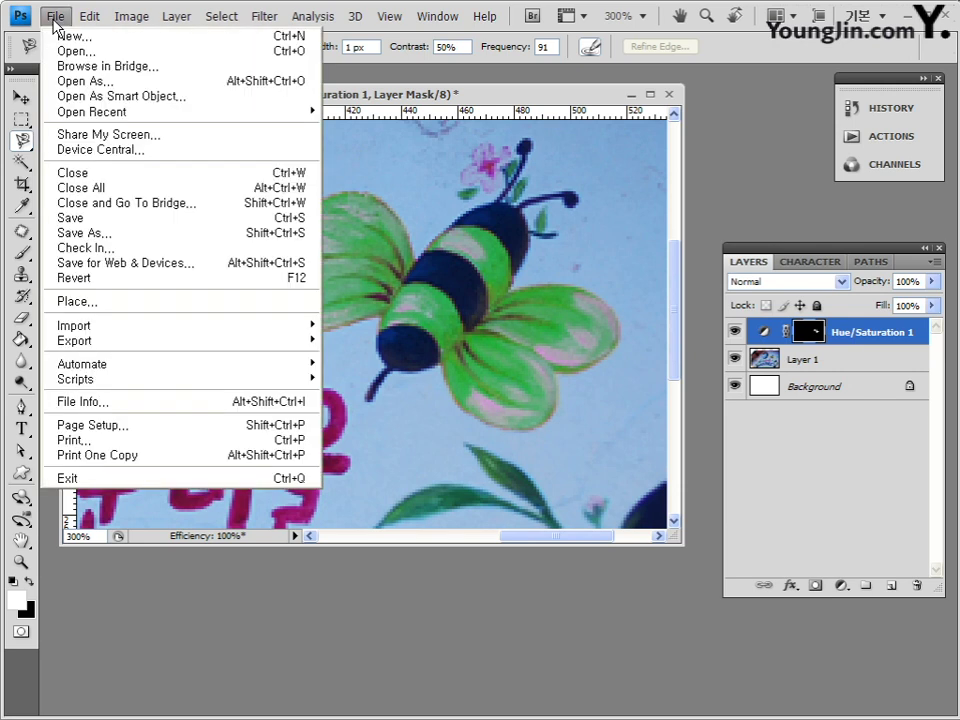
click(70, 216)
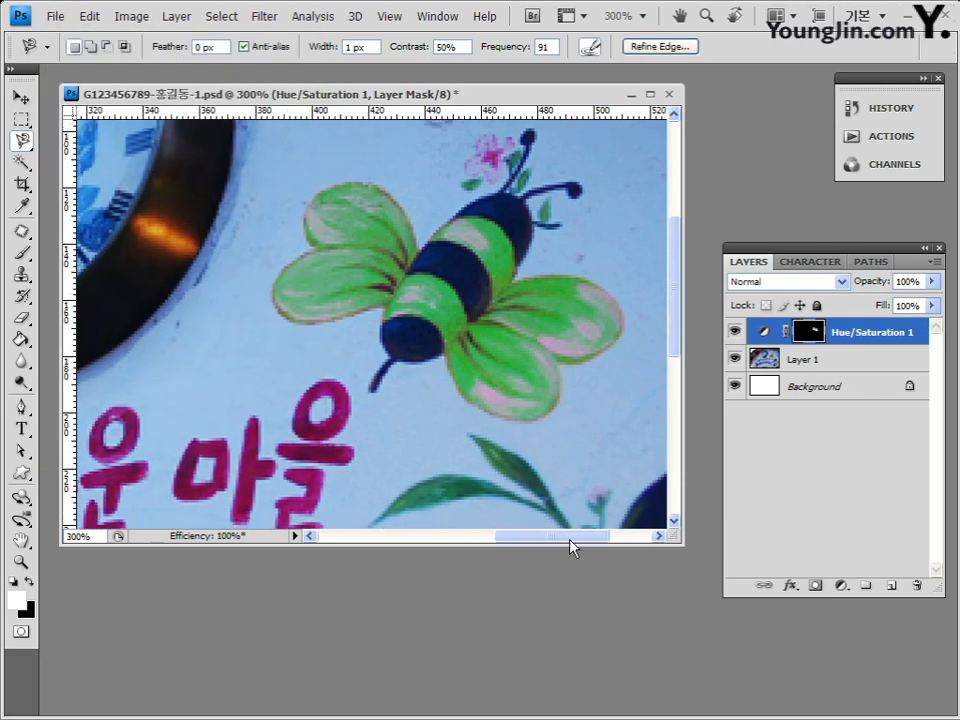
Step: Outline the whole small bee on Layer 1 with the Patch tool in Source mode, including its antennae and wings
key(ctrl+minus)
key(ctrl+minus)
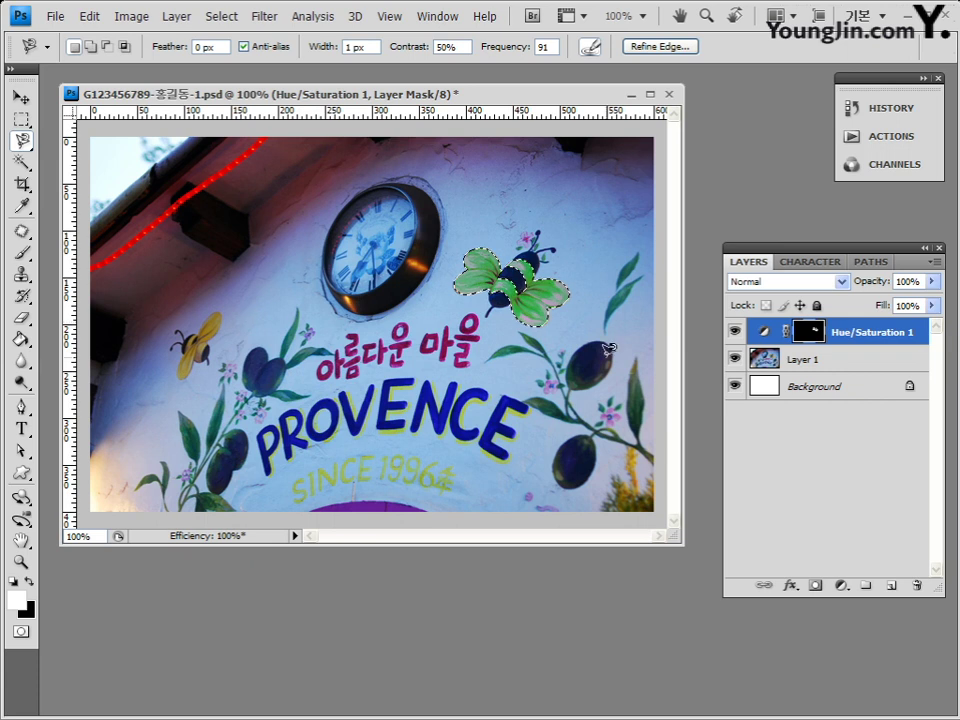
click(810, 366)
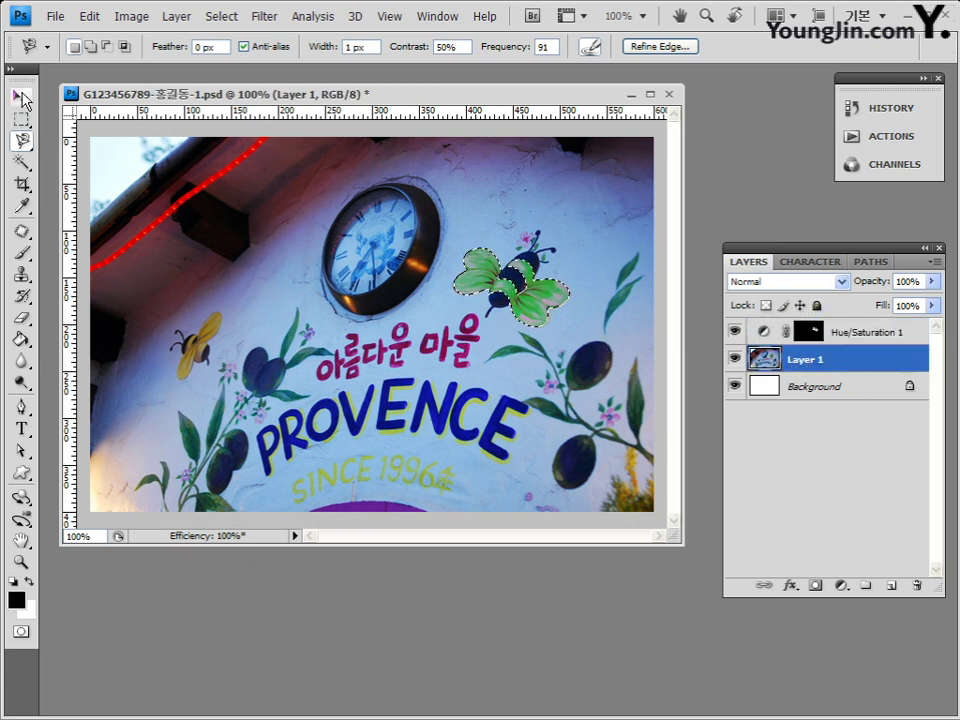
click(21, 233)
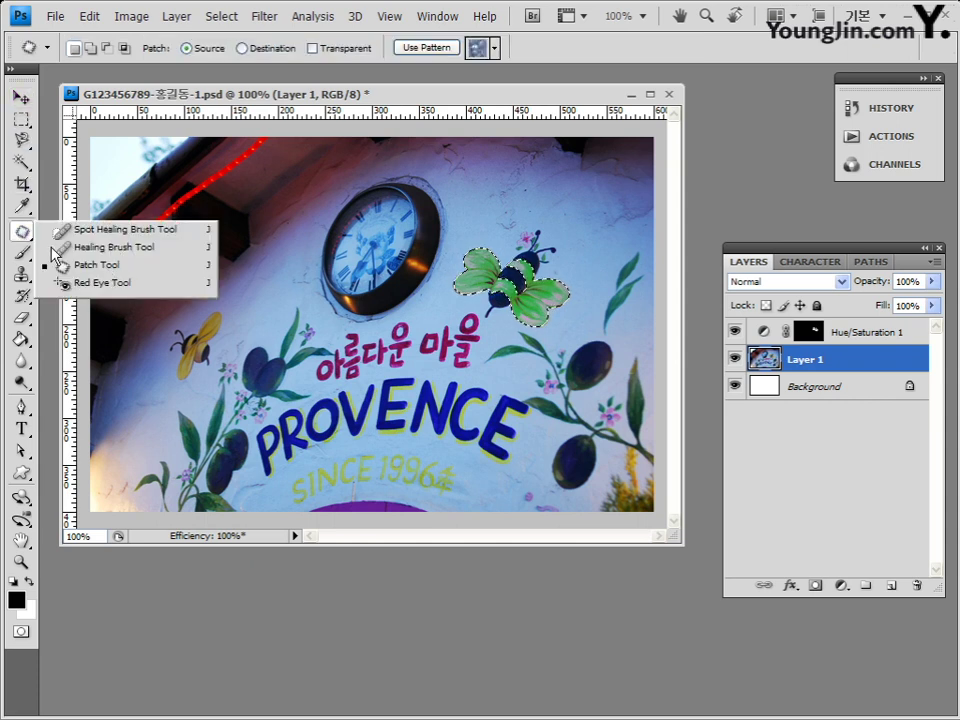
click(165, 257)
click(30, 236)
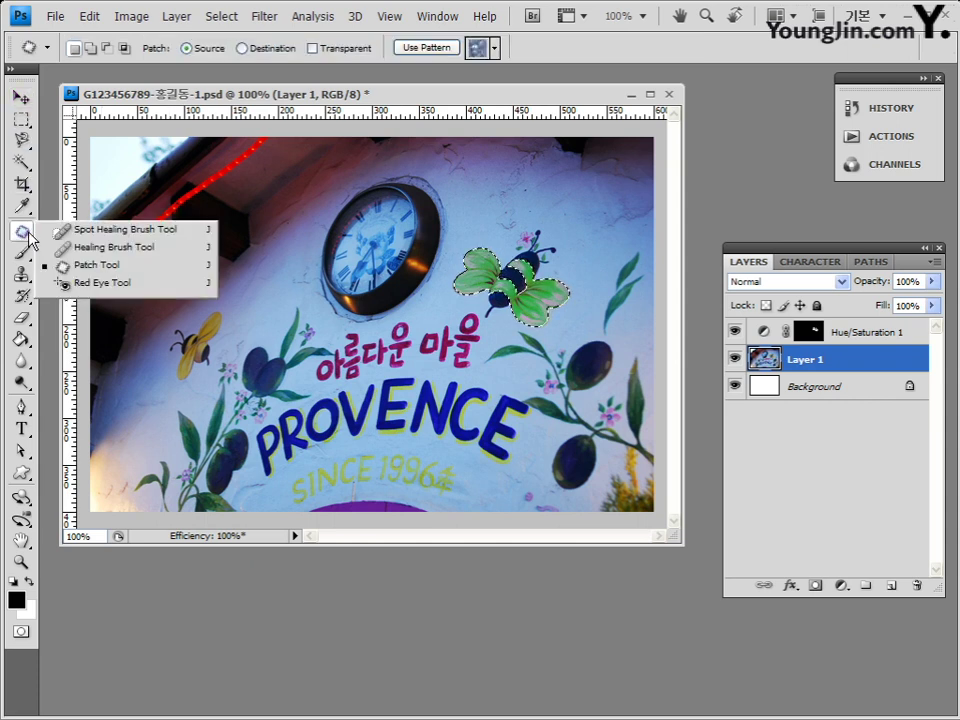
click(135, 266)
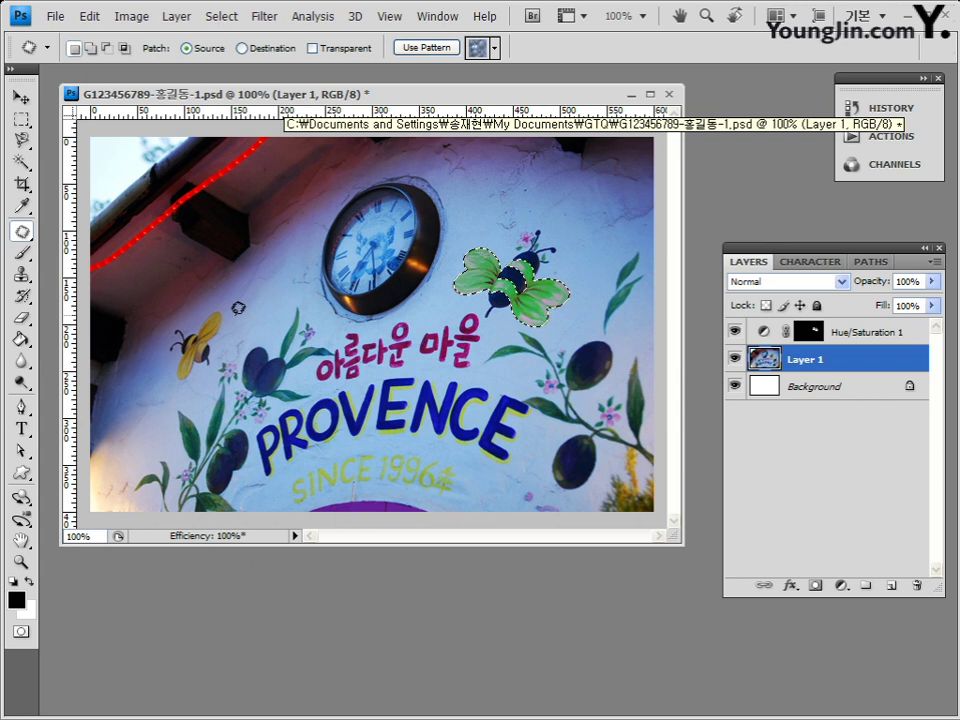
click(218, 336)
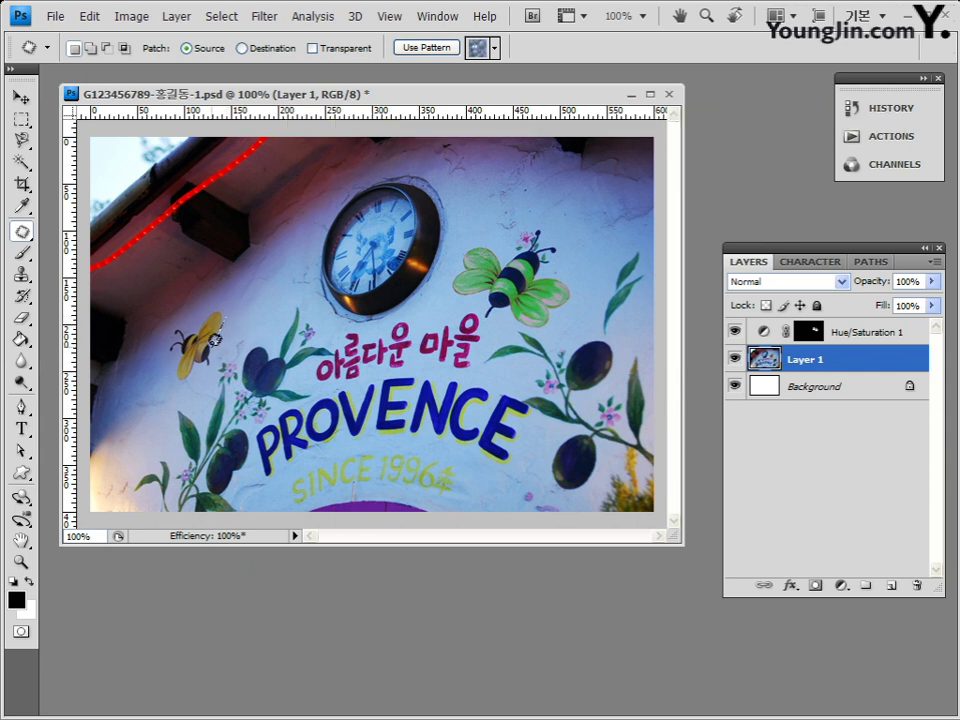
click(212, 338)
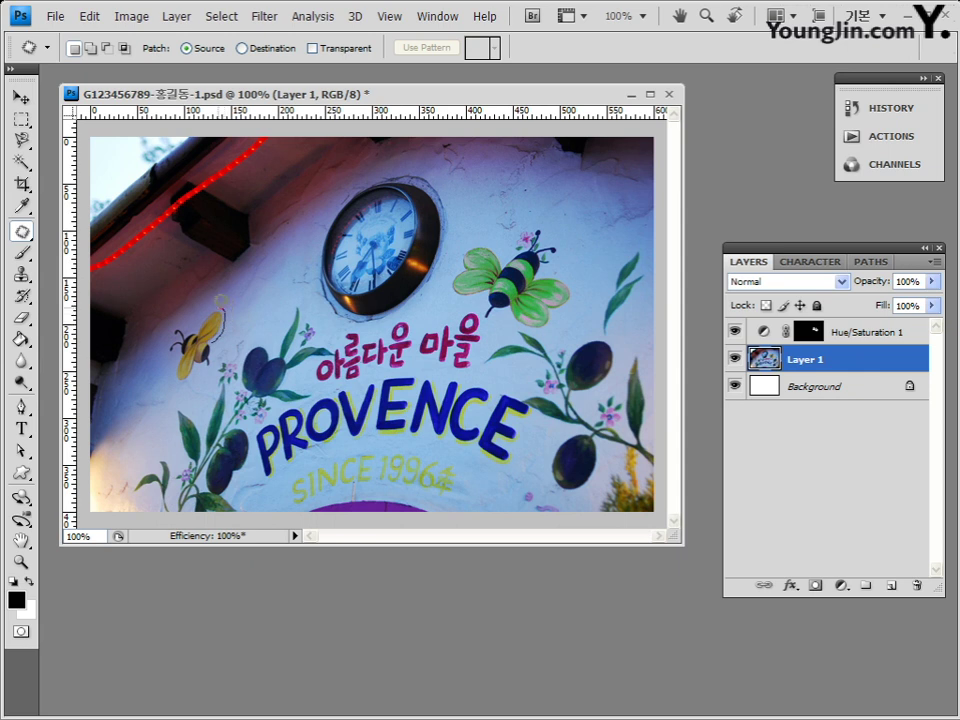
drag(178, 322, 168, 328)
drag(215, 351, 214, 360)
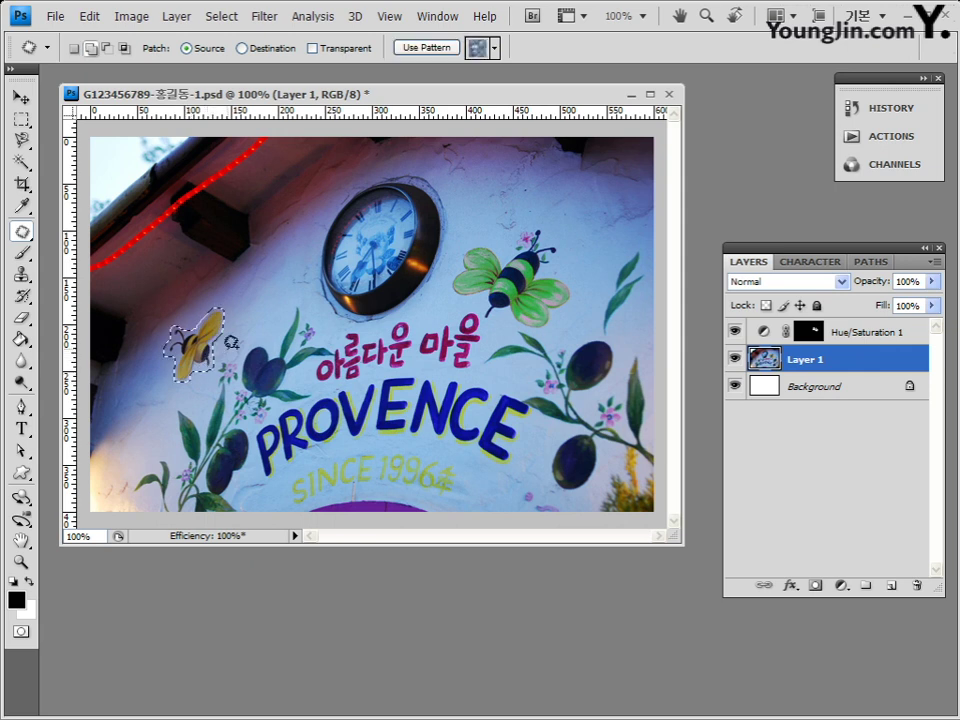
Step: Patch the small bee with the clean wall area diagonally above it, outline the remaining trace to smooth it, and clear the selection
drag(198, 345, 255, 299)
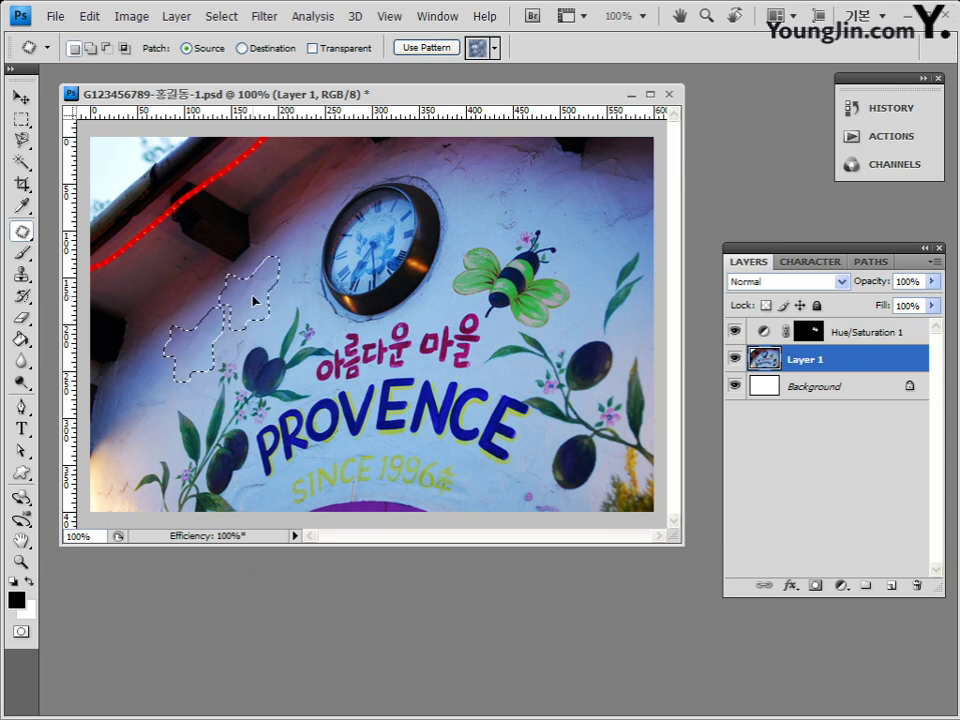
drag(255, 300, 254, 297)
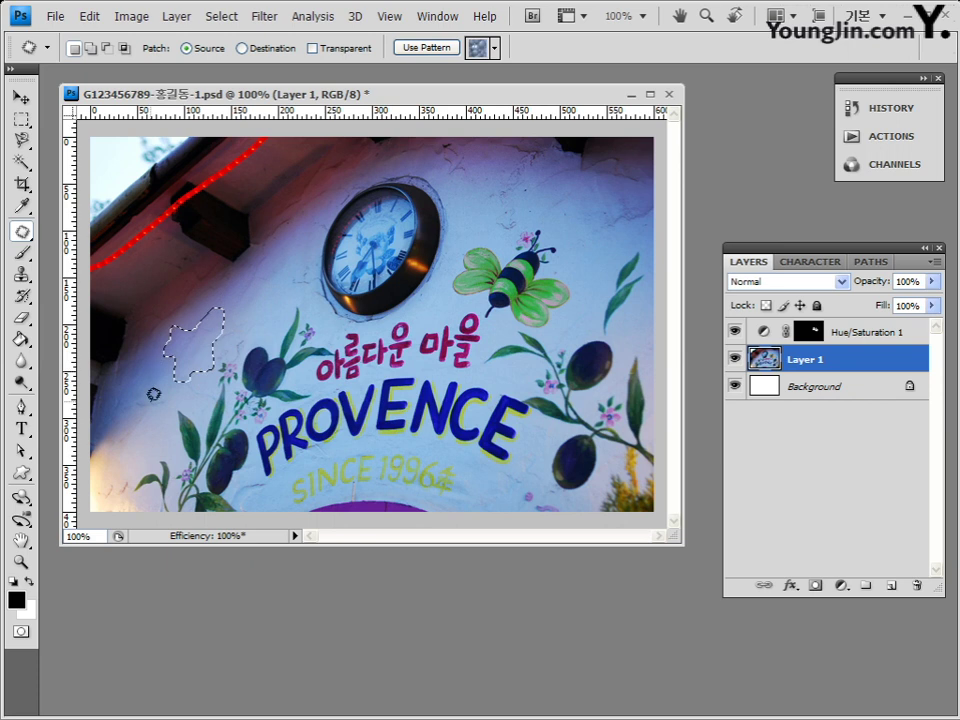
click(213, 330)
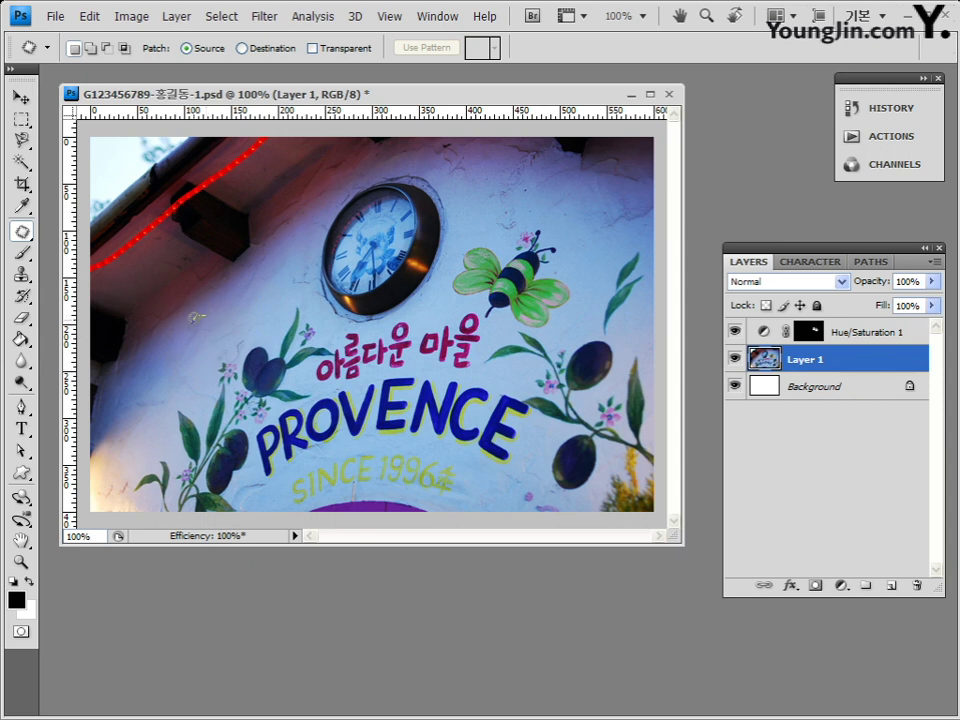
drag(218, 335, 189, 318)
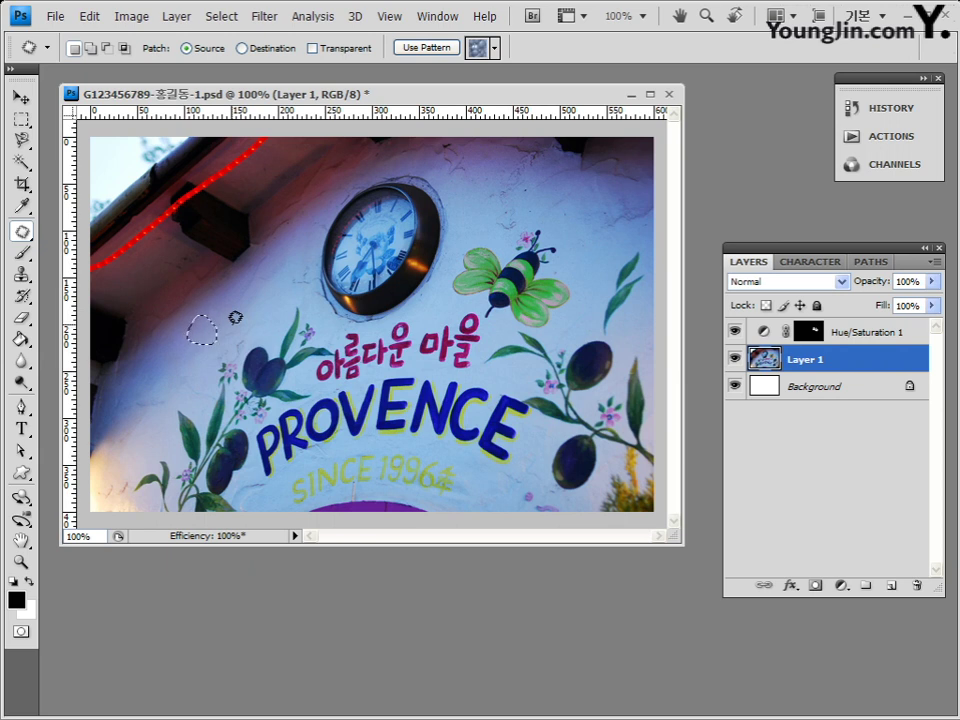
key(ctrl+d)
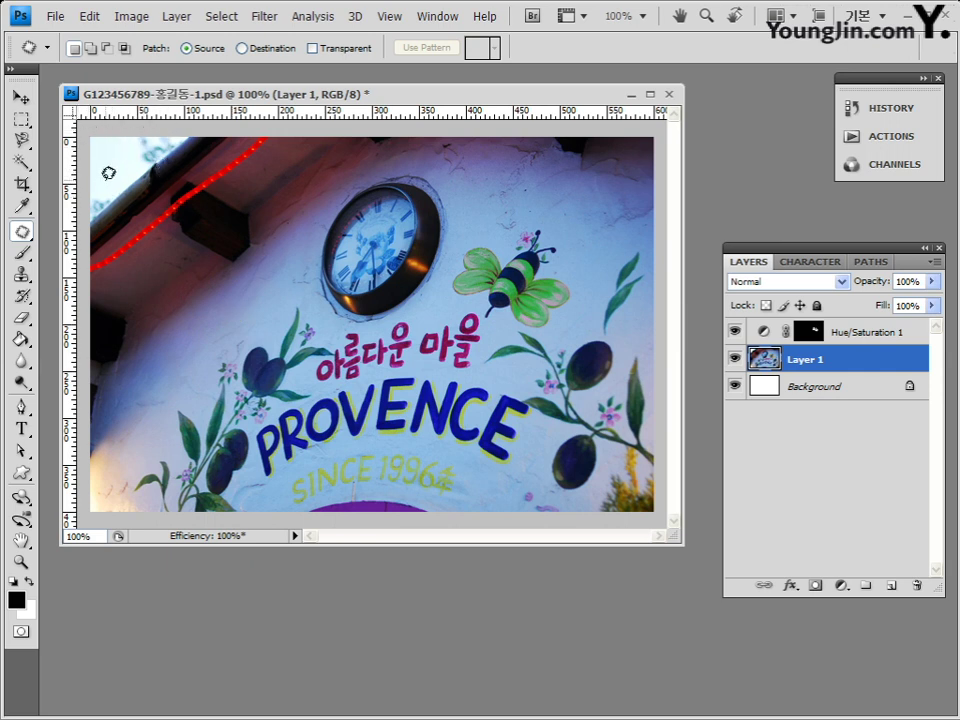
Step: Set up a Lens Flare filter on Layer 1 with its centre on the sky in the photo's upper-left corner and 100% brightness
click(264, 16)
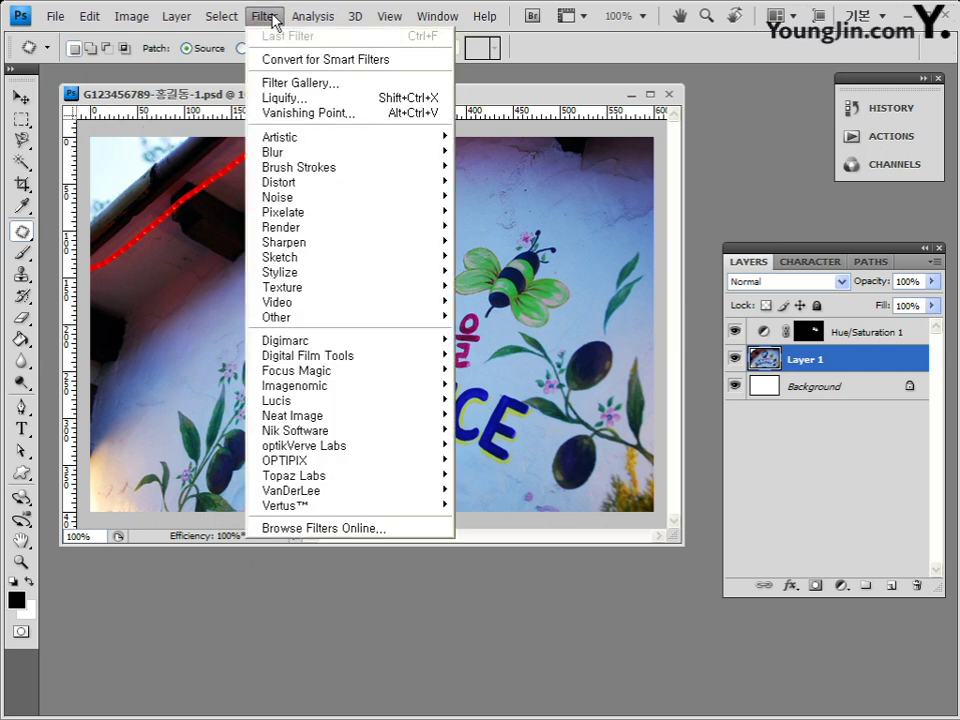
mouse_move(315, 227)
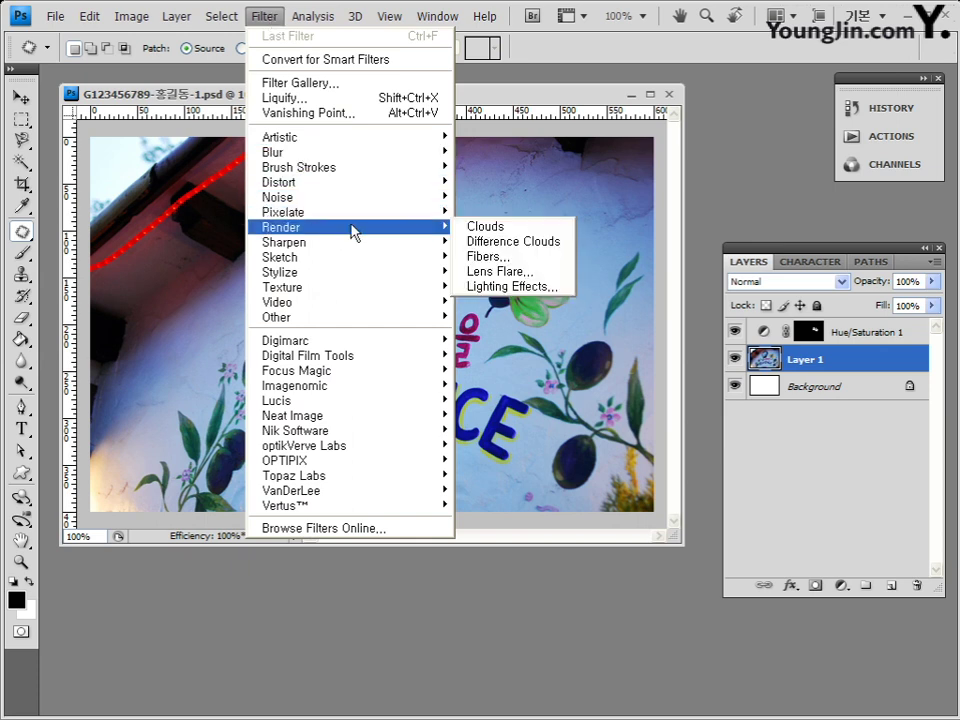
click(543, 272)
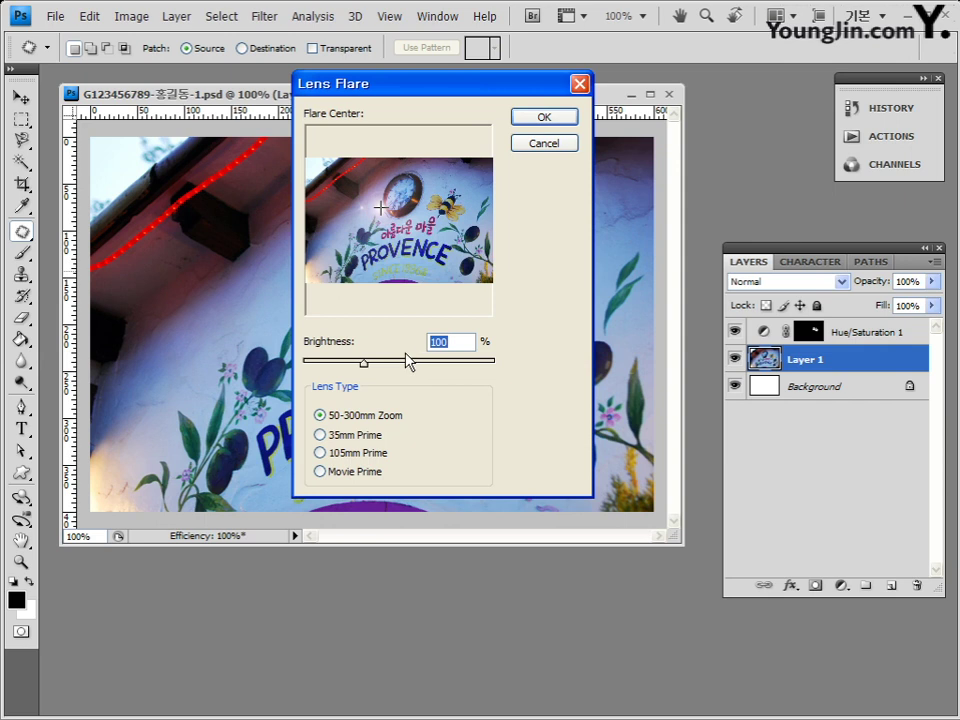
click(317, 171)
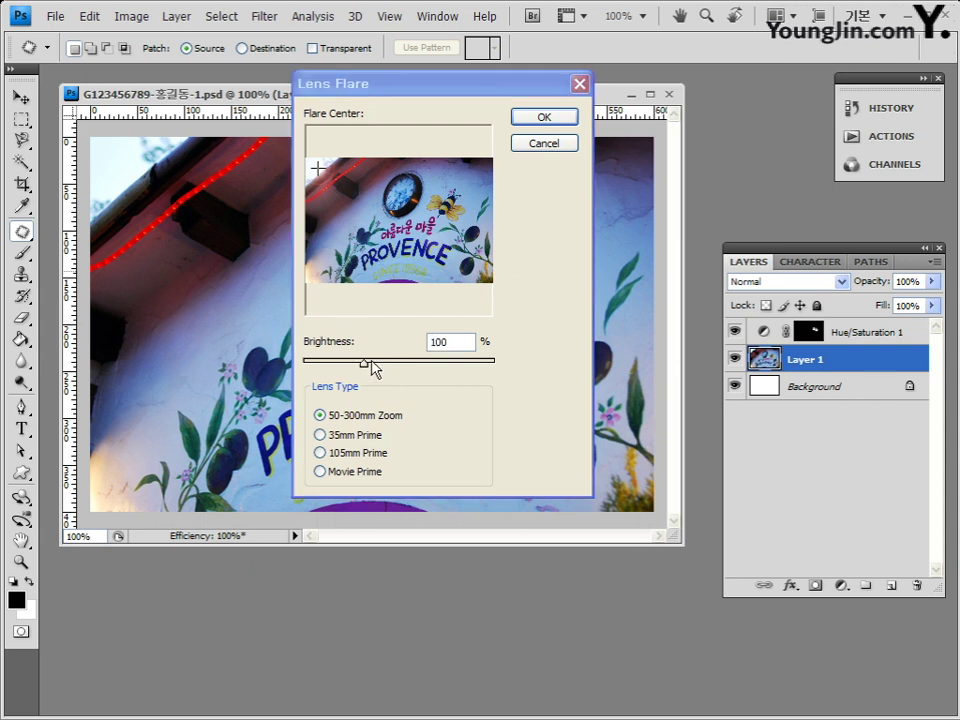
click(449, 343)
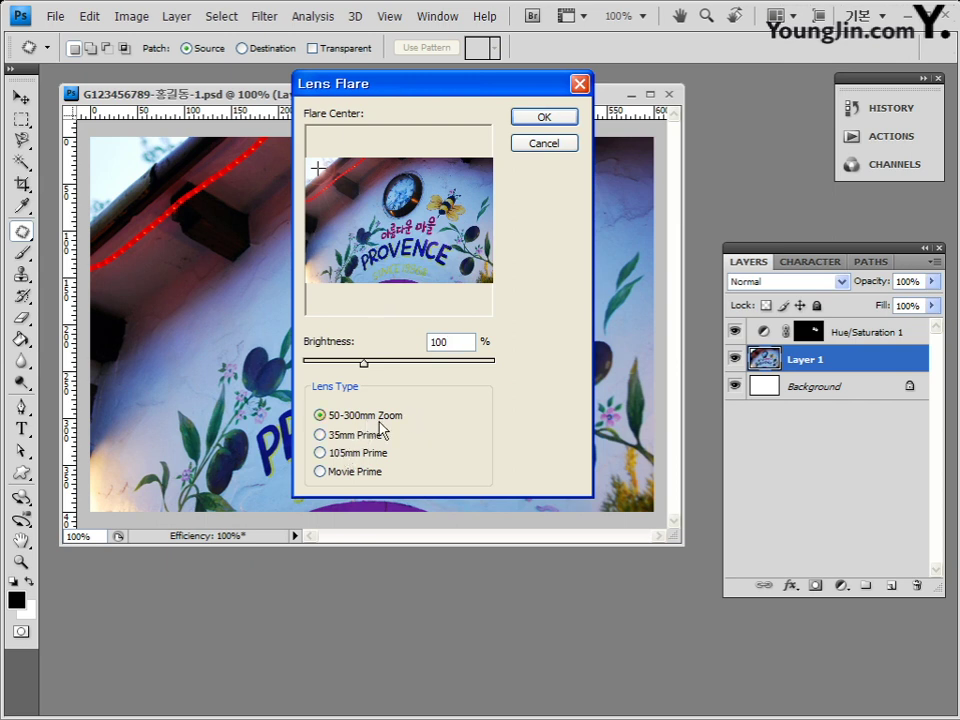
Step: Compare the 35mm Prime and 105mm Prime lens types, and apply the flare with the 50-300mm Zoom lens type
click(336, 435)
click(328, 453)
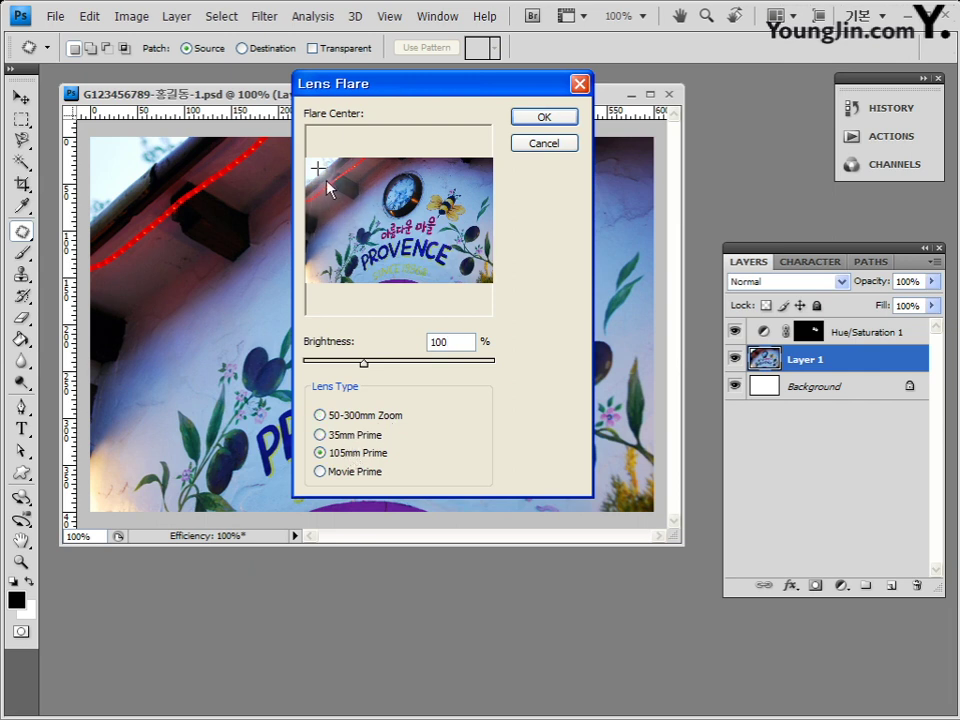
click(340, 435)
click(338, 416)
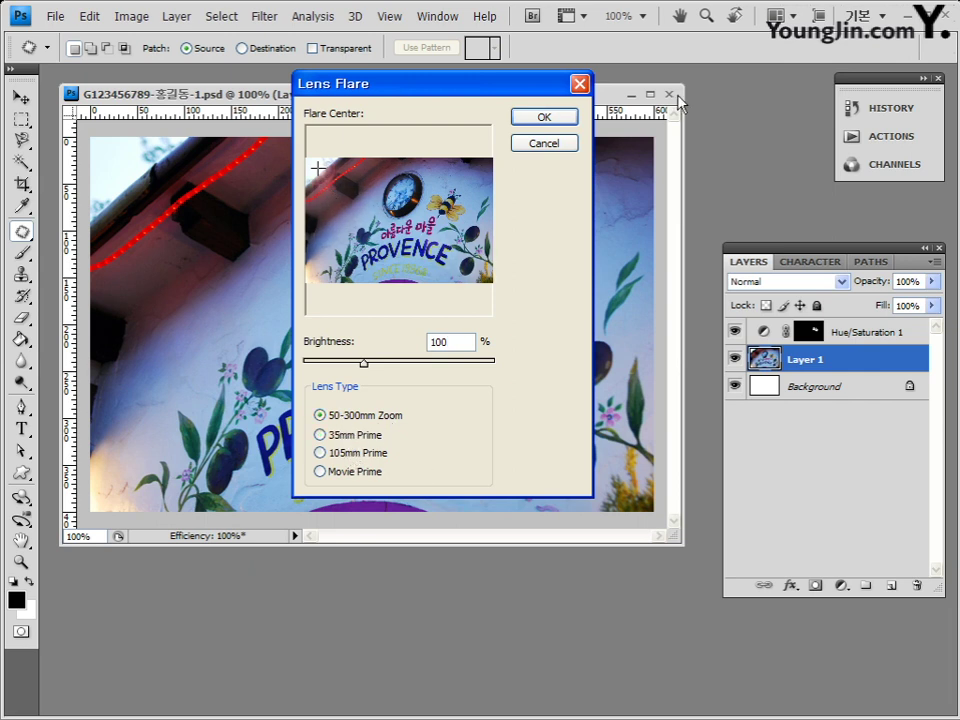
click(567, 119)
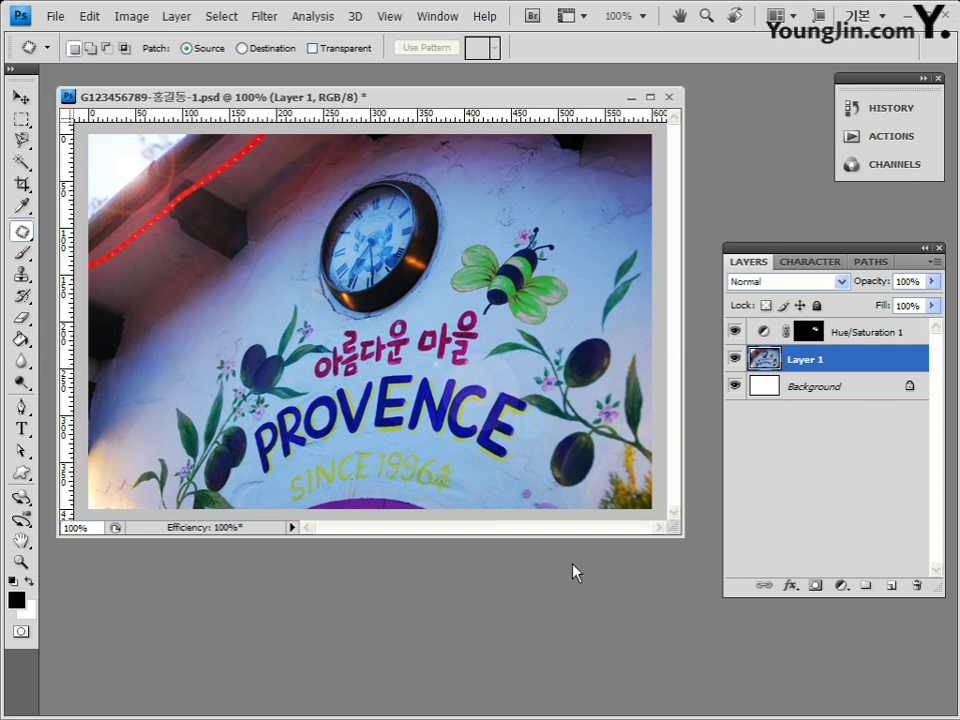
Step: Save the document as a separate PSD in the GTQ folder, adding 원본 to the end of the file name, with maximum compatibility
click(56, 18)
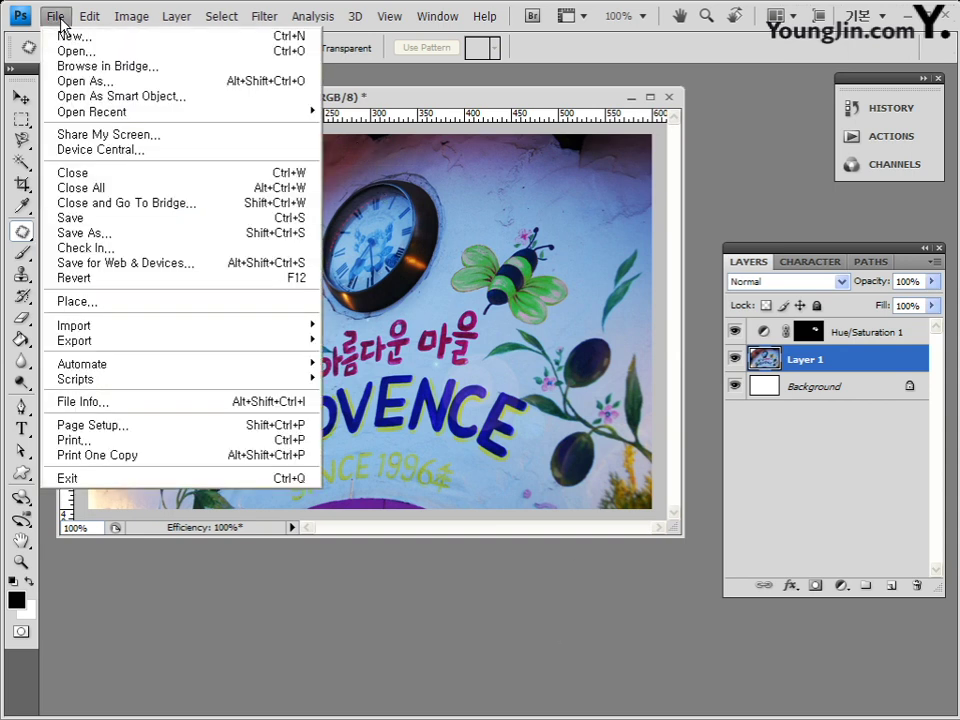
click(120, 233)
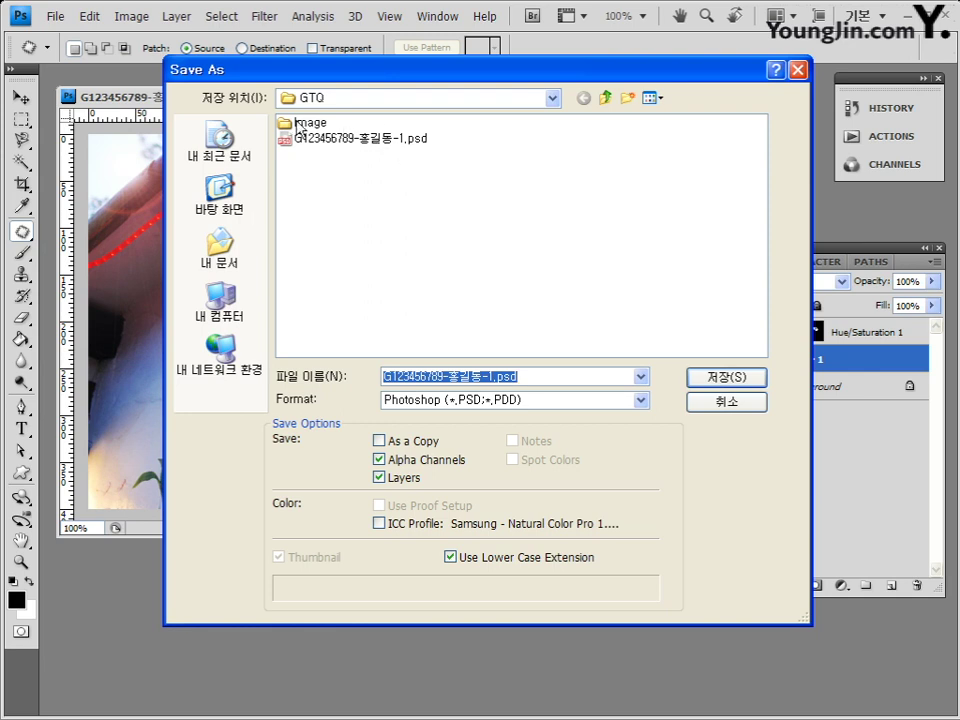
click(492, 376)
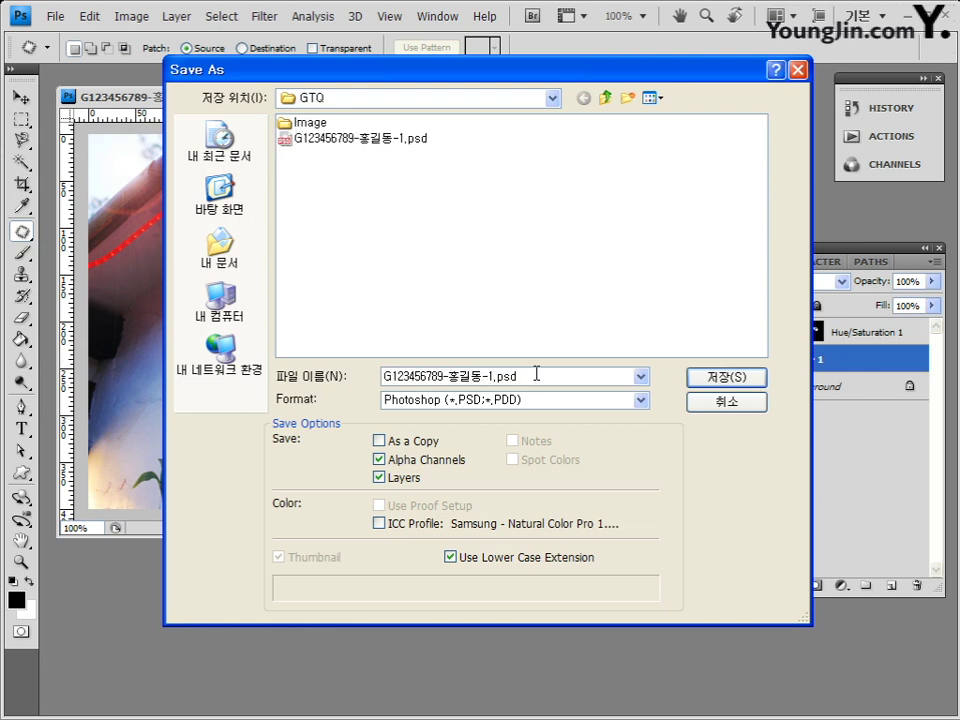
text(dnl)
key(BackSpace)
key(BackSpace)
key(BackSpace)
text(위qh)
key(Return)
click(557, 210)
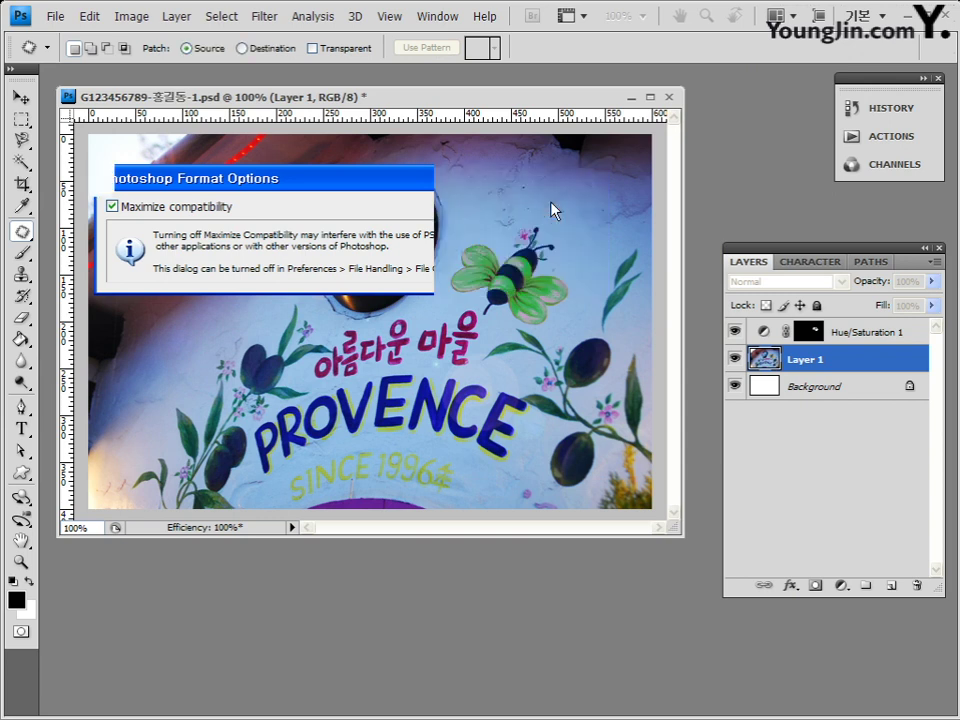
Step: Save a JPEG copy in the GTQ folder with 원본 removed from the file name, accepting the JPEG options
click(57, 18)
click(113, 239)
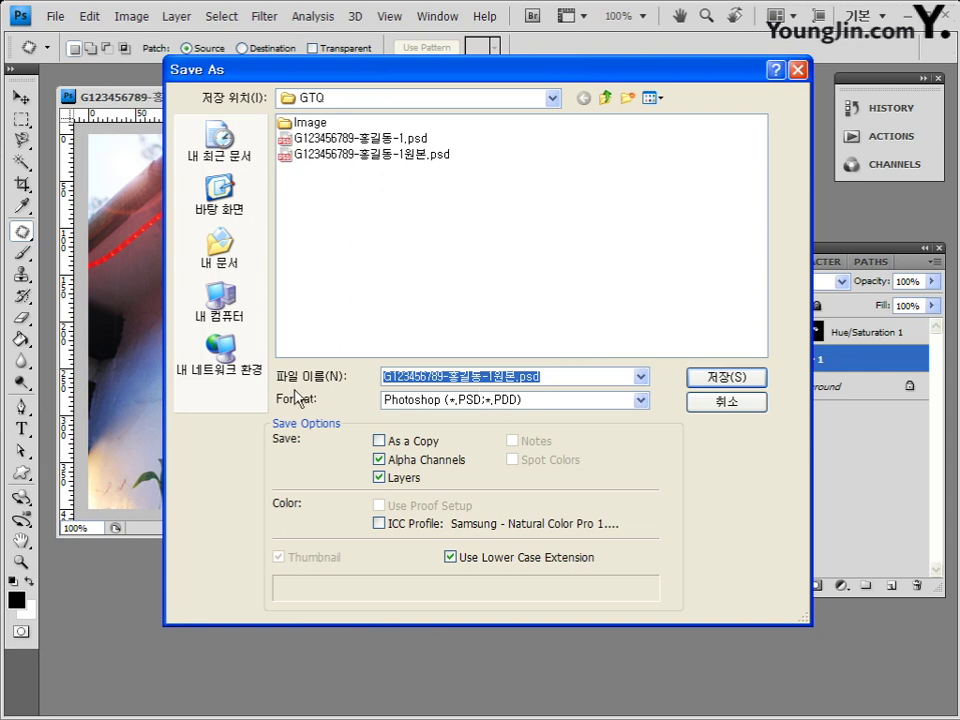
click(480, 399)
click(484, 495)
click(523, 375)
click(523, 375)
key(BackSpace)
key(BackSpace)
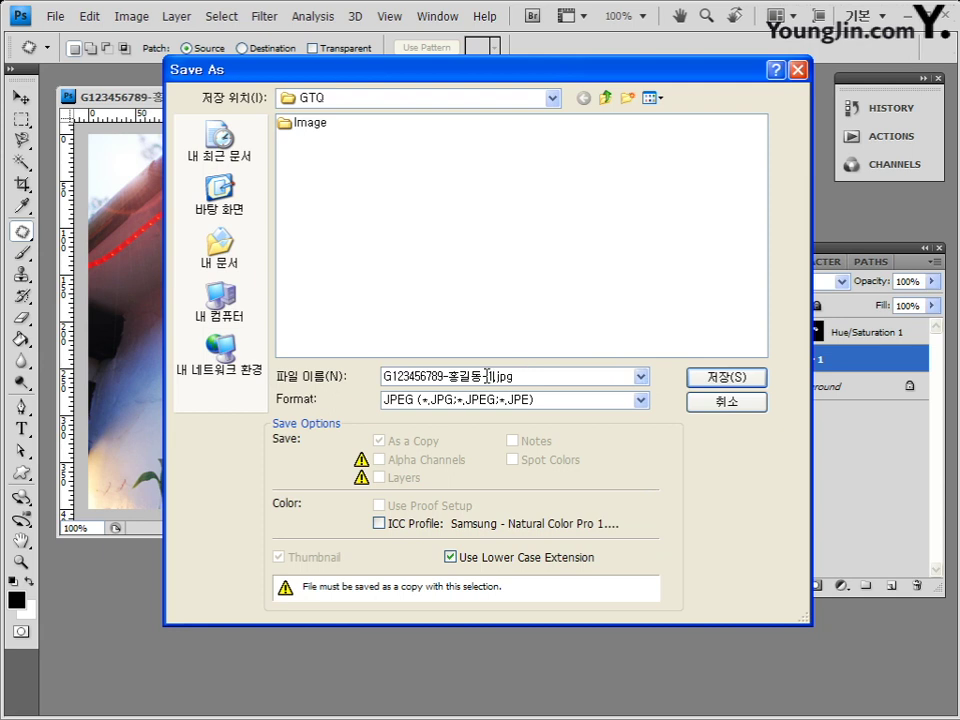
click(712, 380)
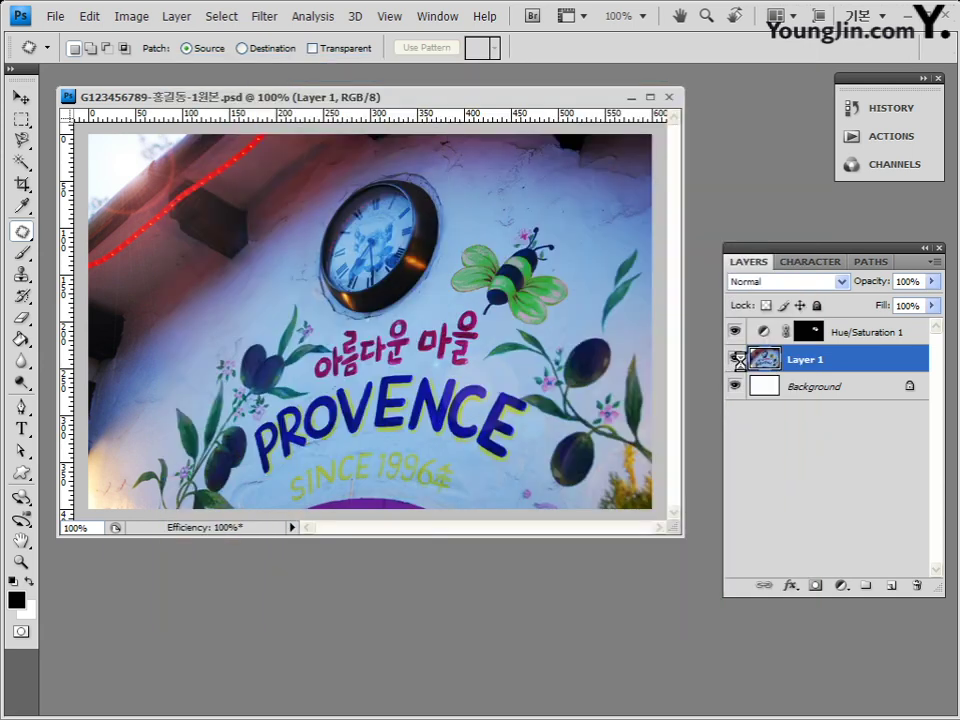
click(602, 199)
Step: Resize the image proportionally to 60 x 40 pixels
click(131, 17)
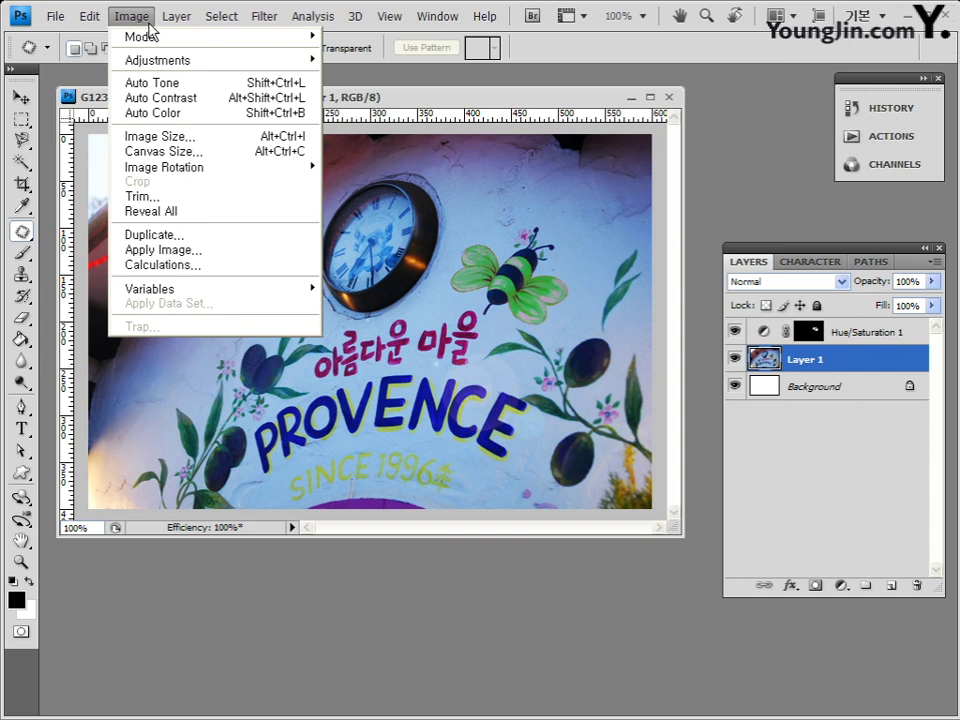
click(178, 148)
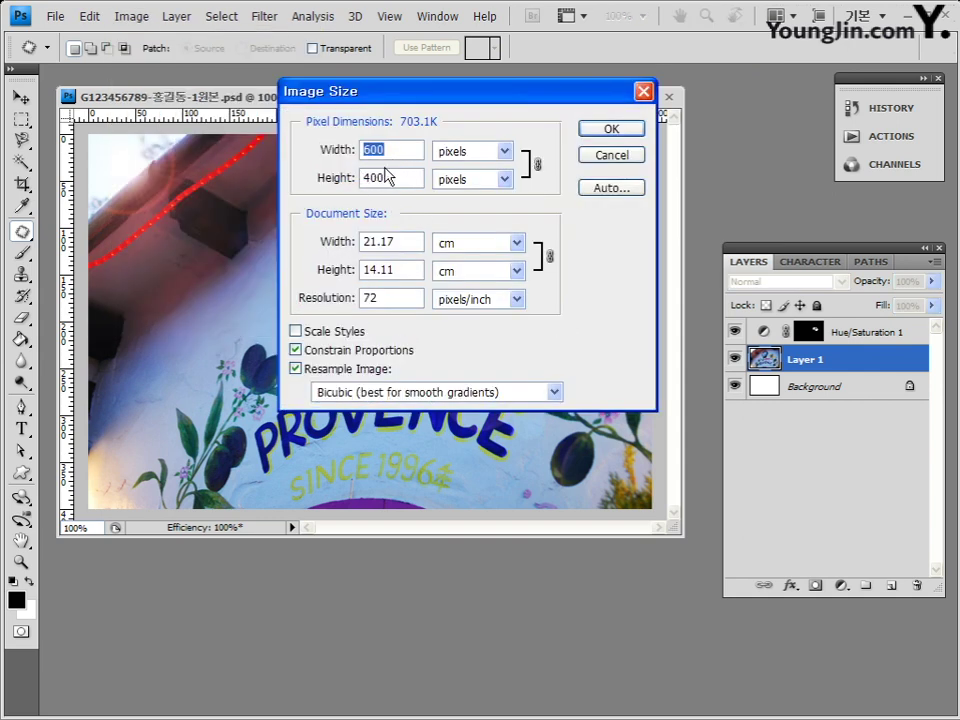
key(Right)
key(BackSpace)
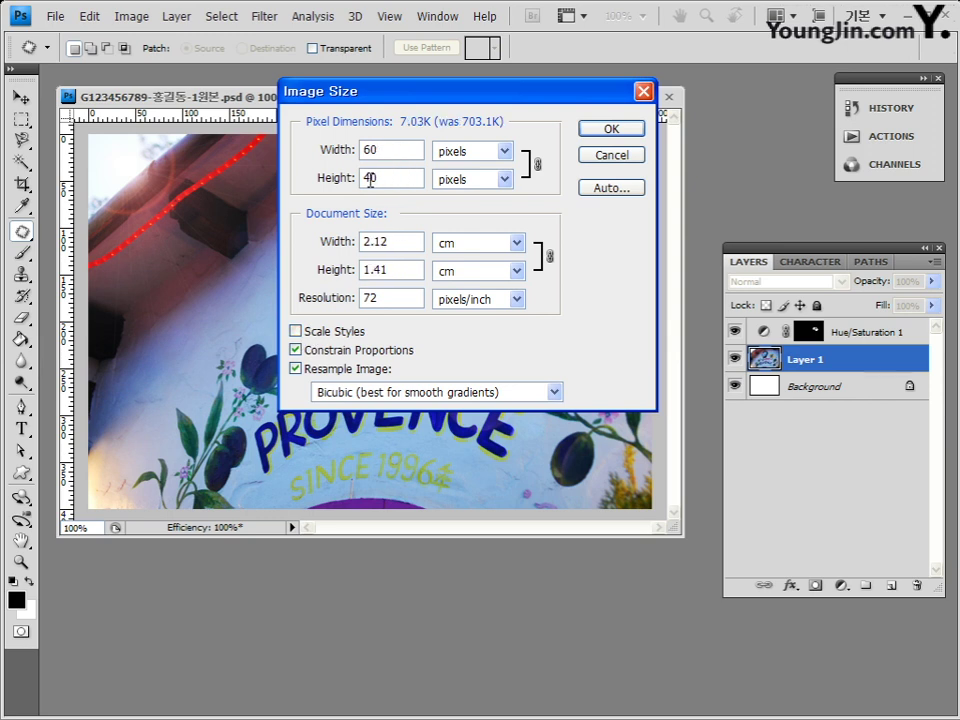
click(610, 131)
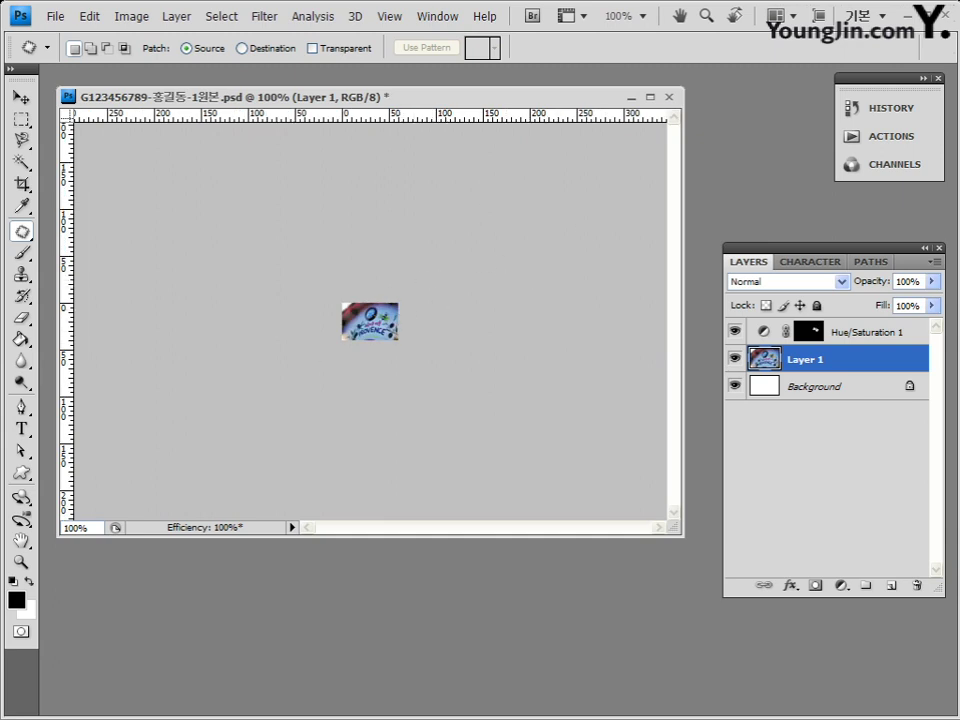
Step: Save the reduced image over the existing PSD in the GTQ folder whose name ends in -1, keeping maximum compatibility
click(55, 16)
click(108, 236)
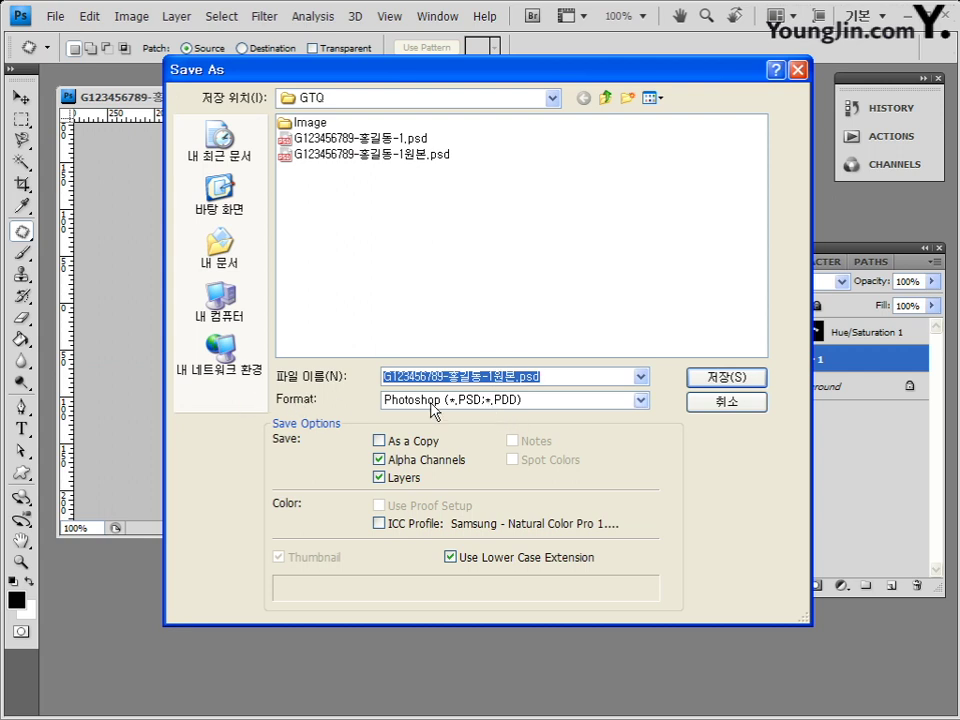
click(506, 377)
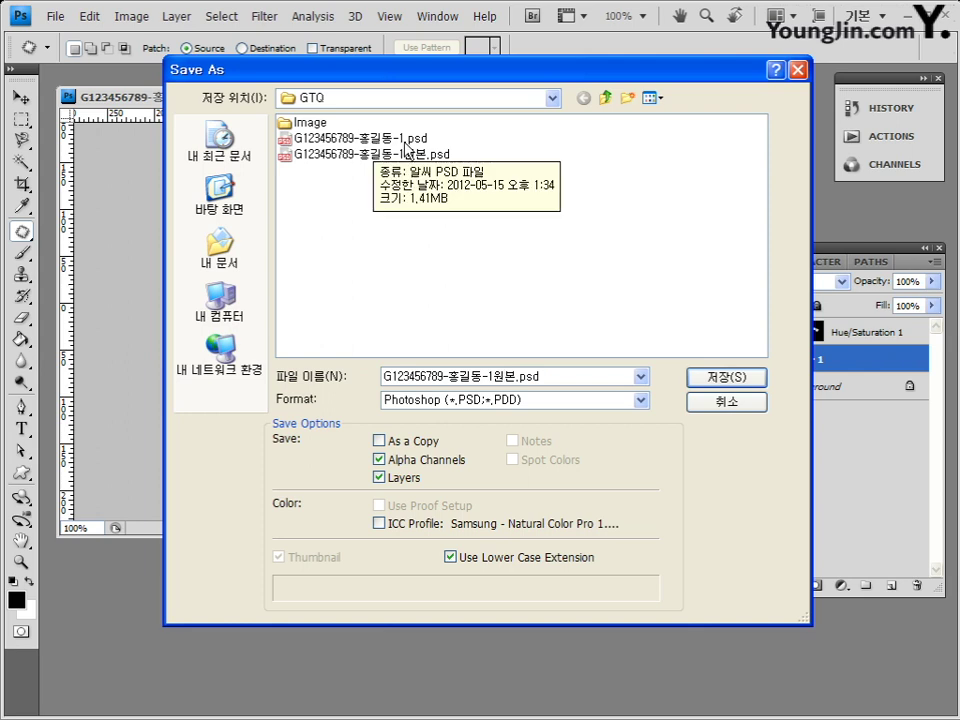
click(312, 139)
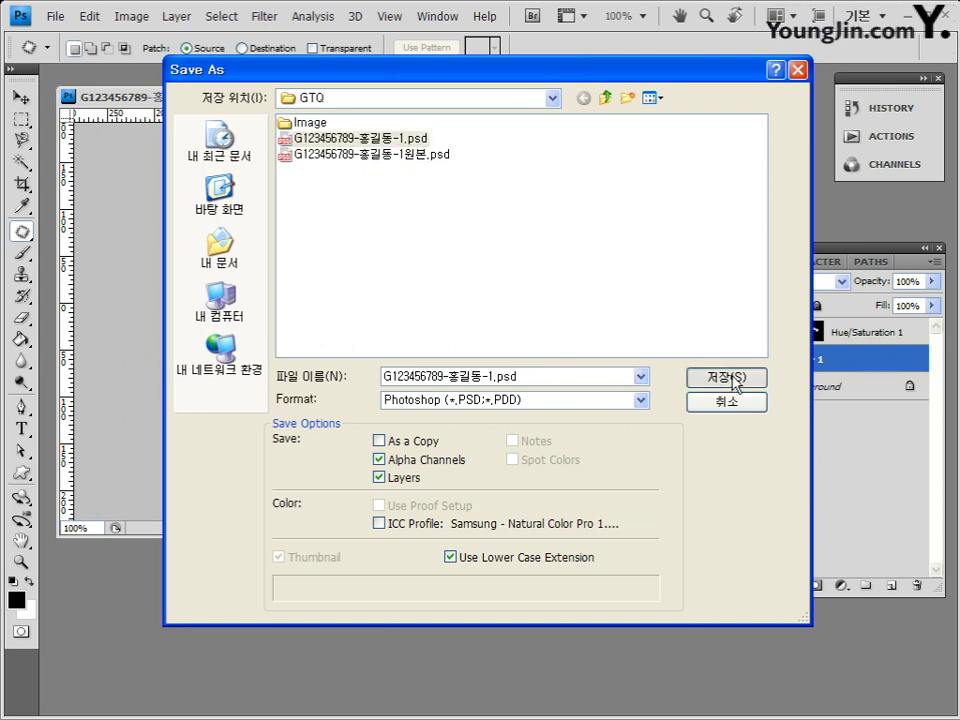
click(733, 378)
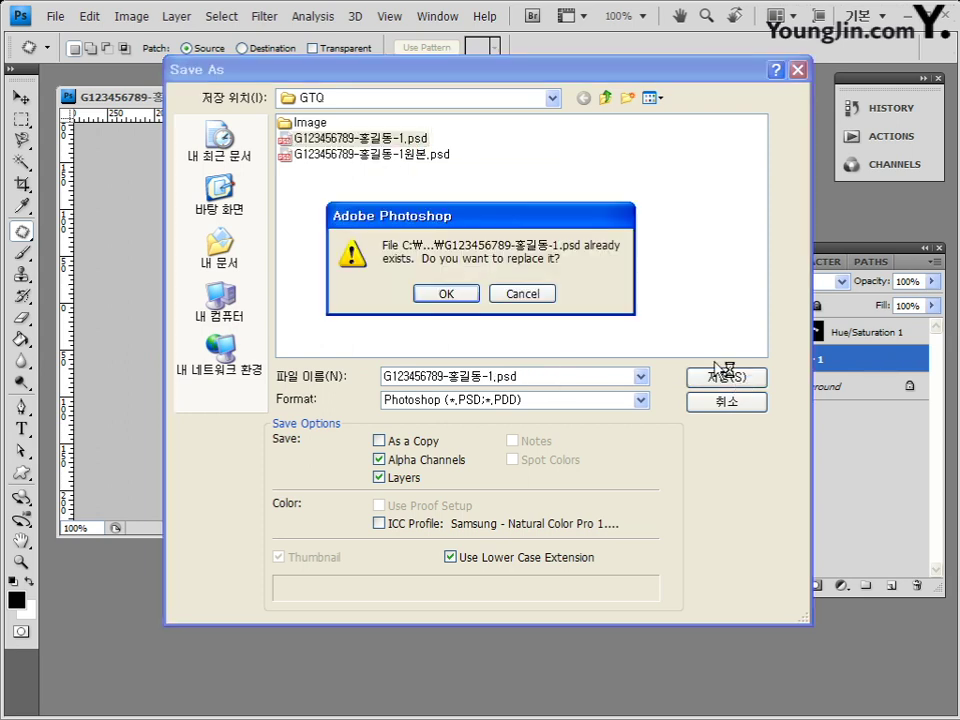
click(456, 296)
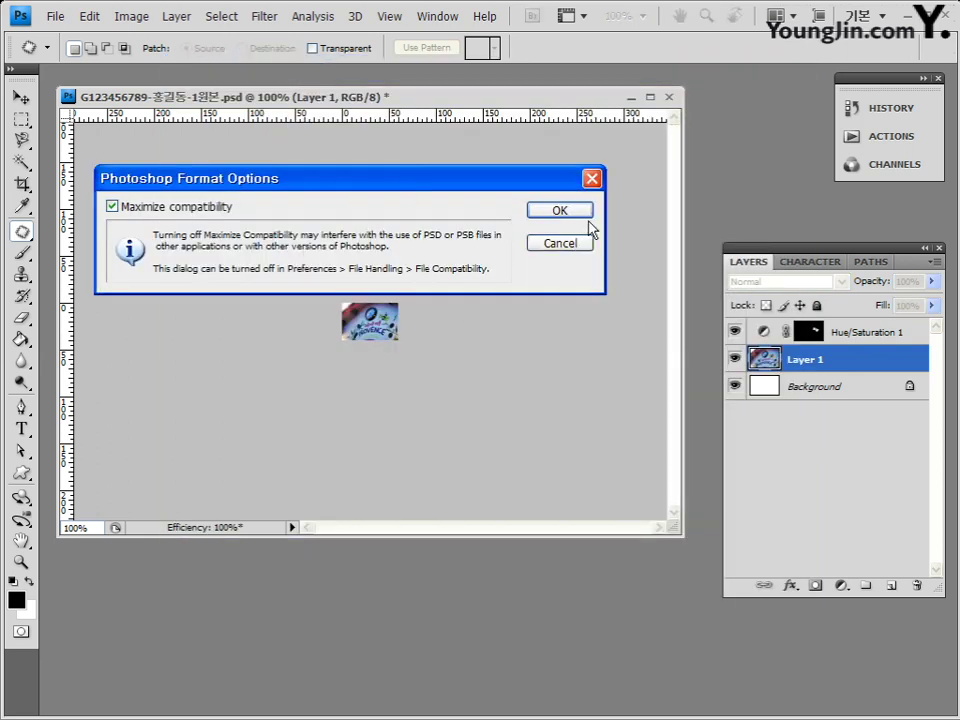
click(583, 216)
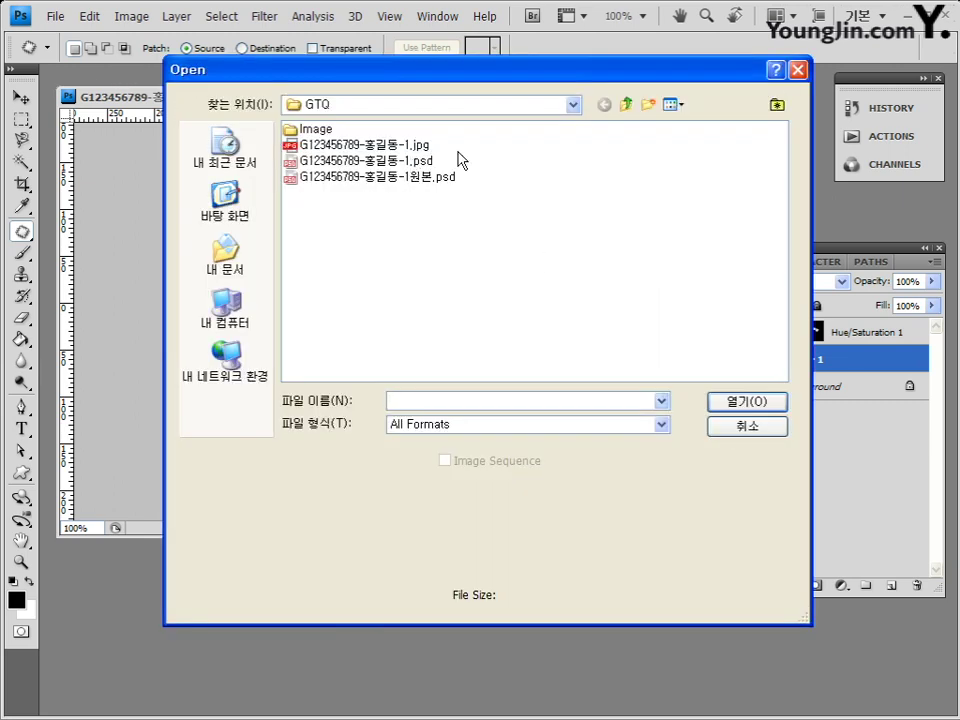
Step: Review the original PSD and the JPG and PSD submission files in the GTQ folder without opening them, and close the document
click(428, 178)
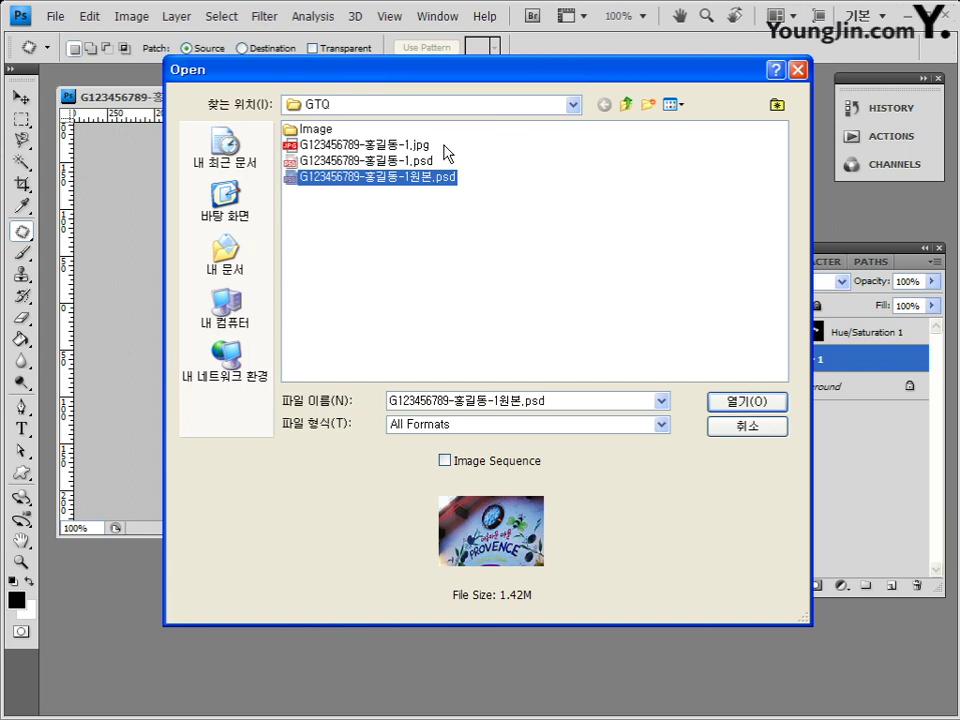
drag(447, 138, 340, 170)
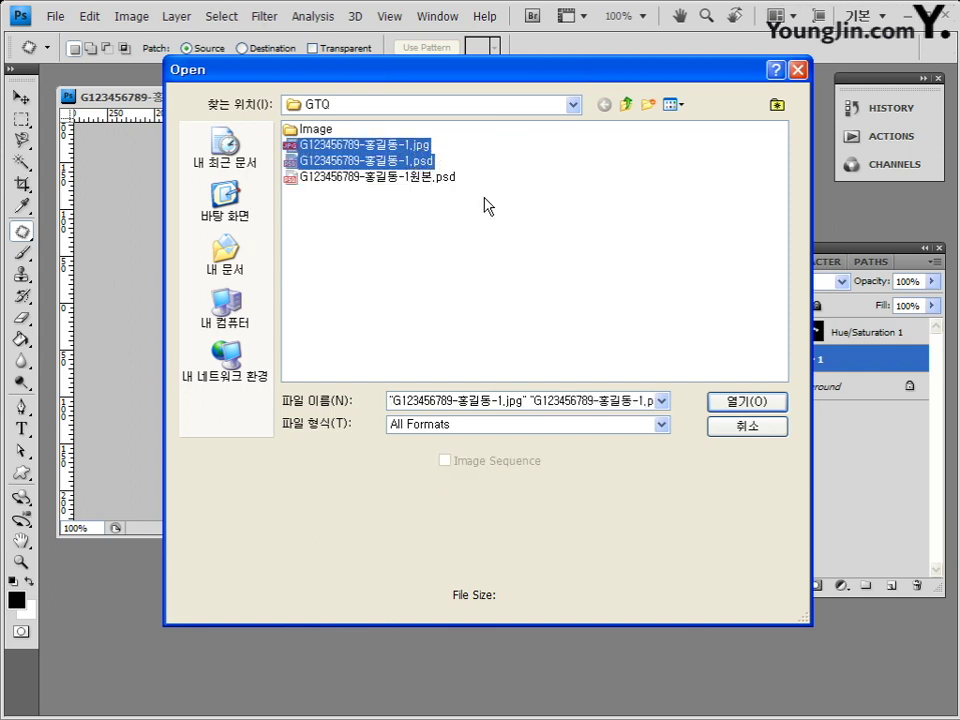
click(742, 427)
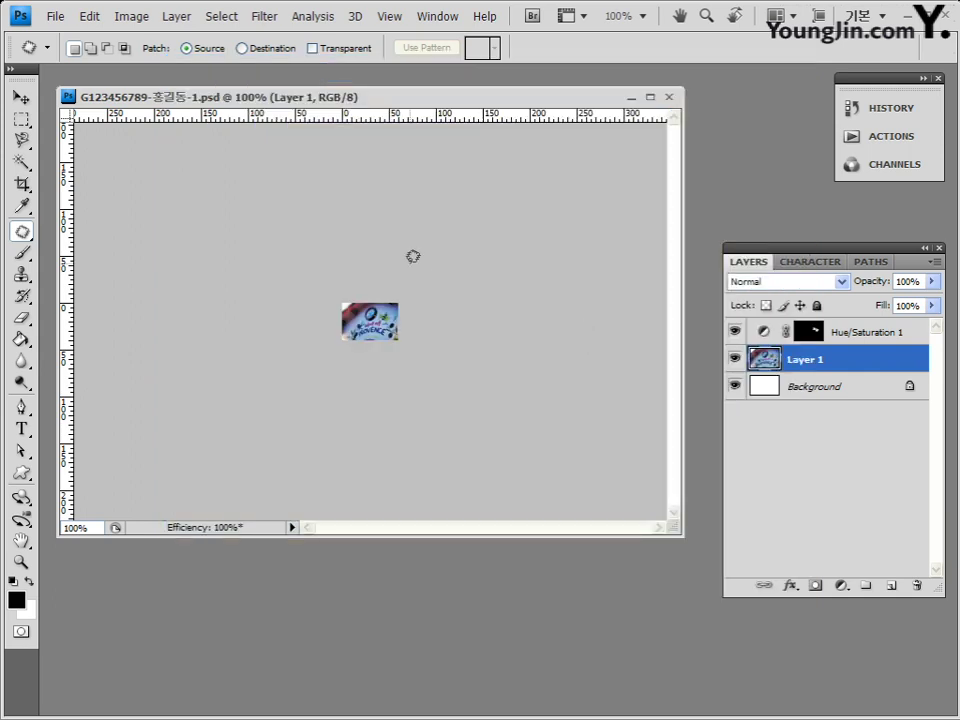
click(669, 97)
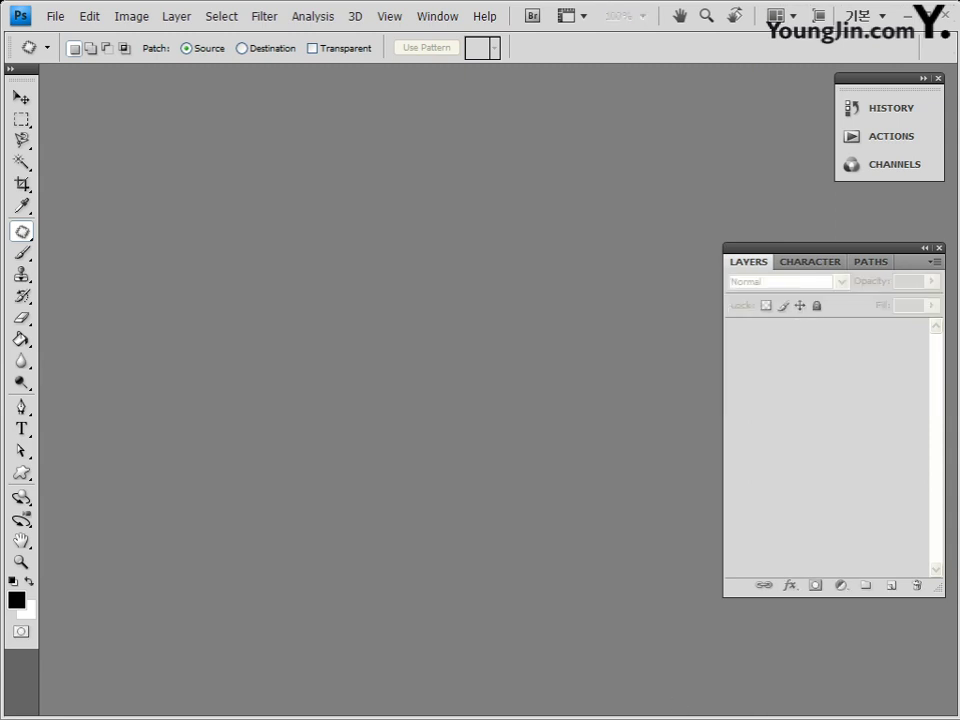
Step: Create a new document 400 pixels wide and 600 pixels high at 72 pixels/inch, RGB Color 8 bit, with a white background
key(v)
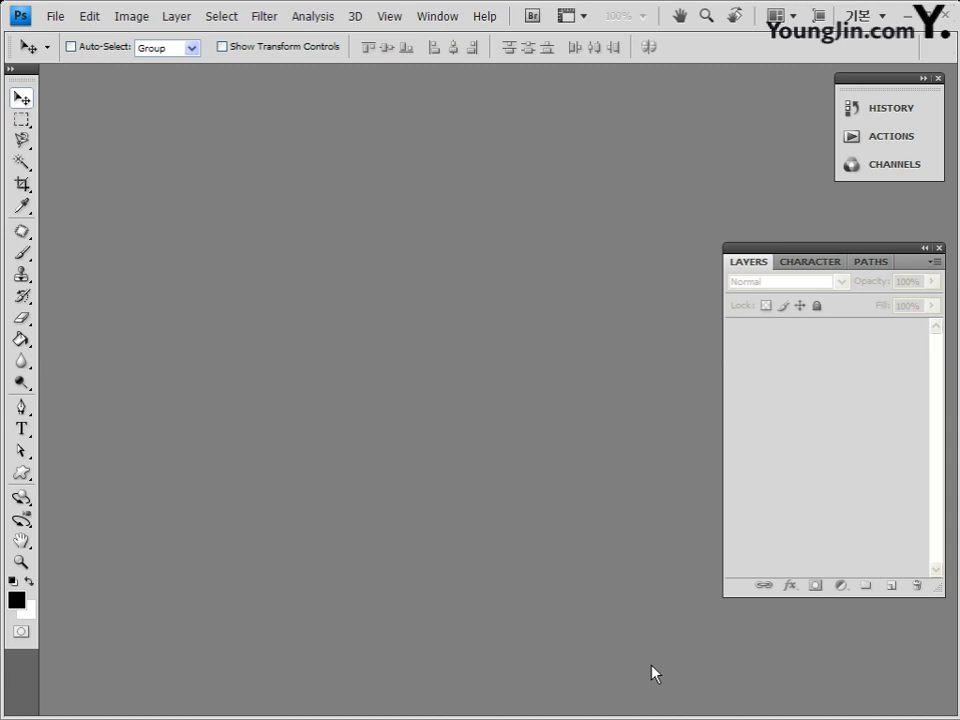
click(59, 27)
click(71, 37)
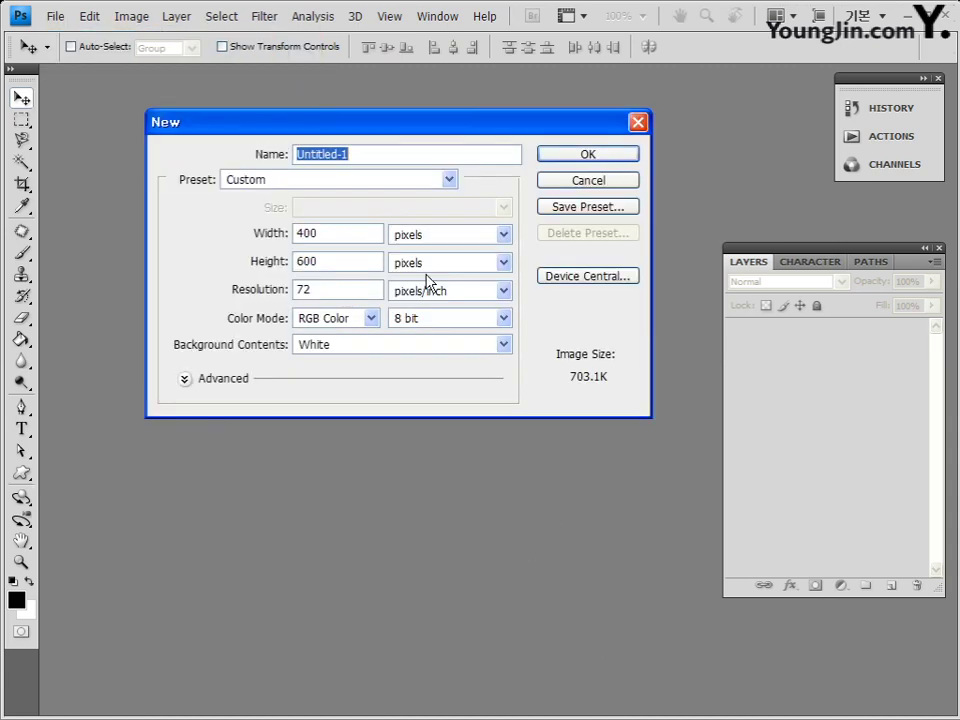
double_click(336, 234)
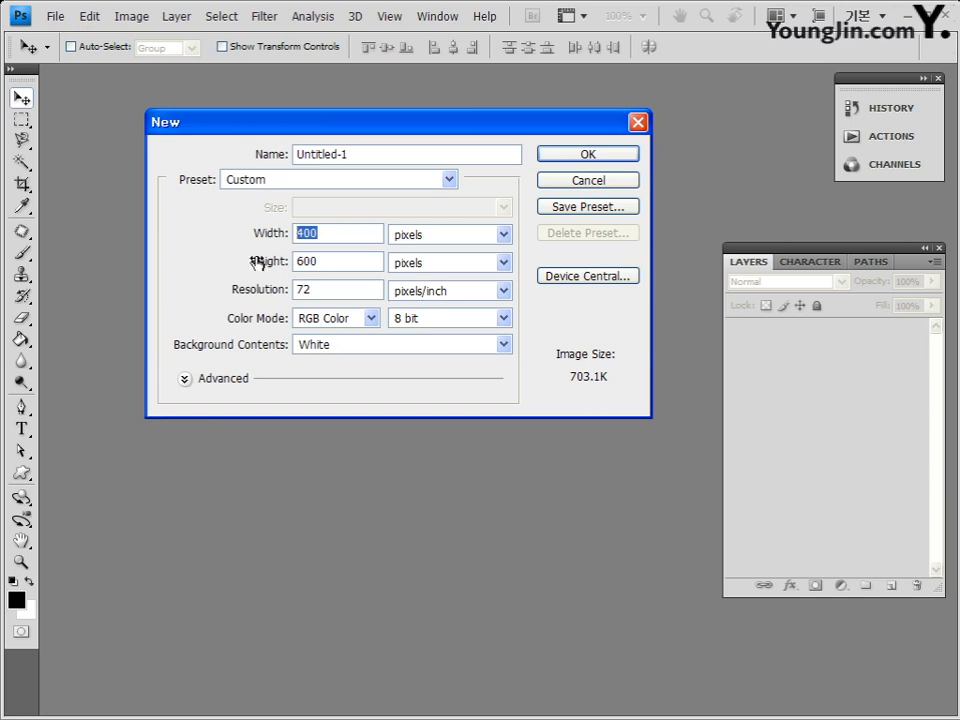
click(255, 260)
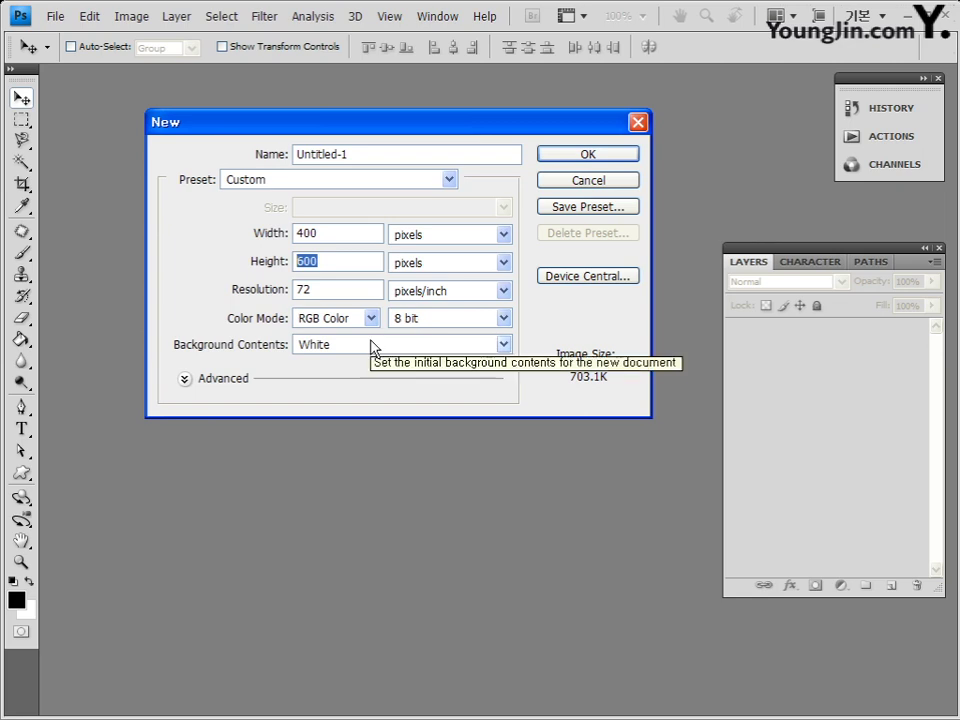
click(605, 155)
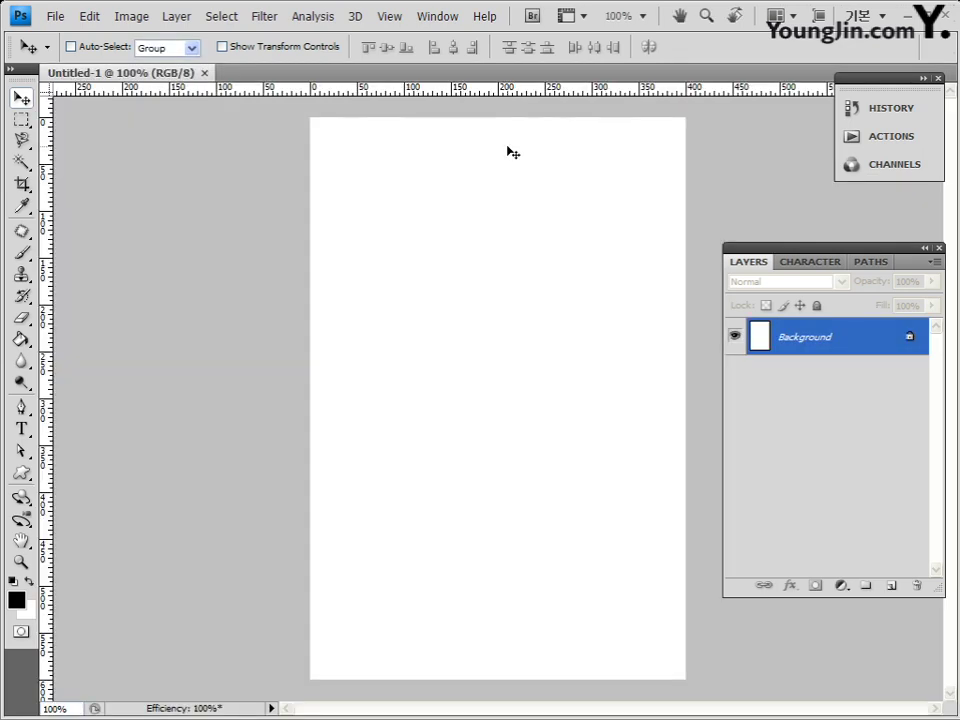
Step: Save the blank document as a PSD in the GTQ folder, reusing the first original's file name but ending it in -2원본
click(55, 16)
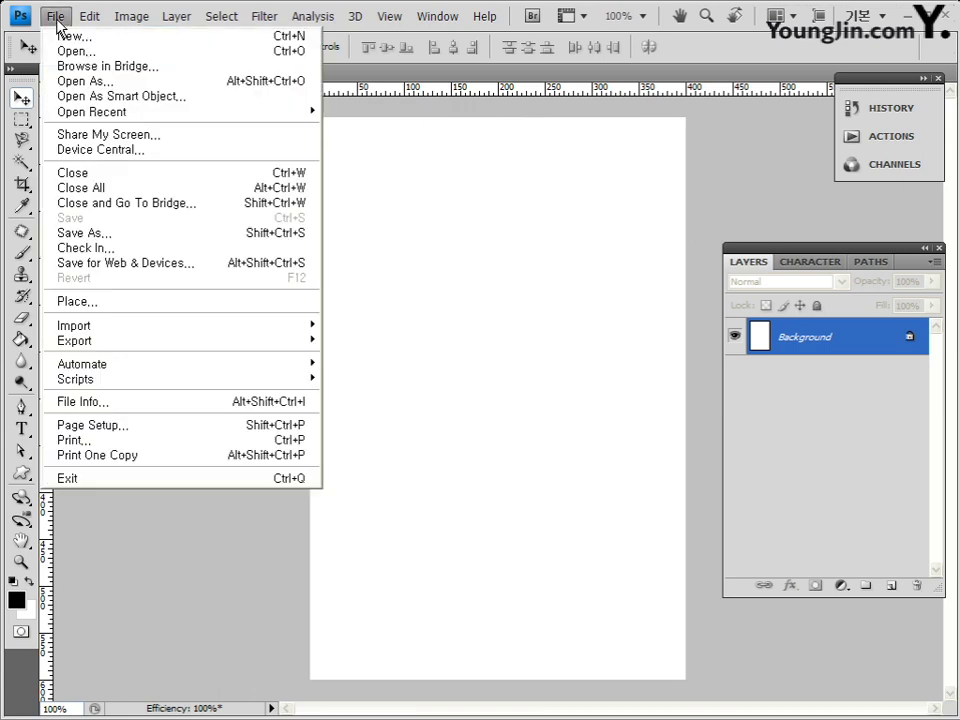
click(116, 230)
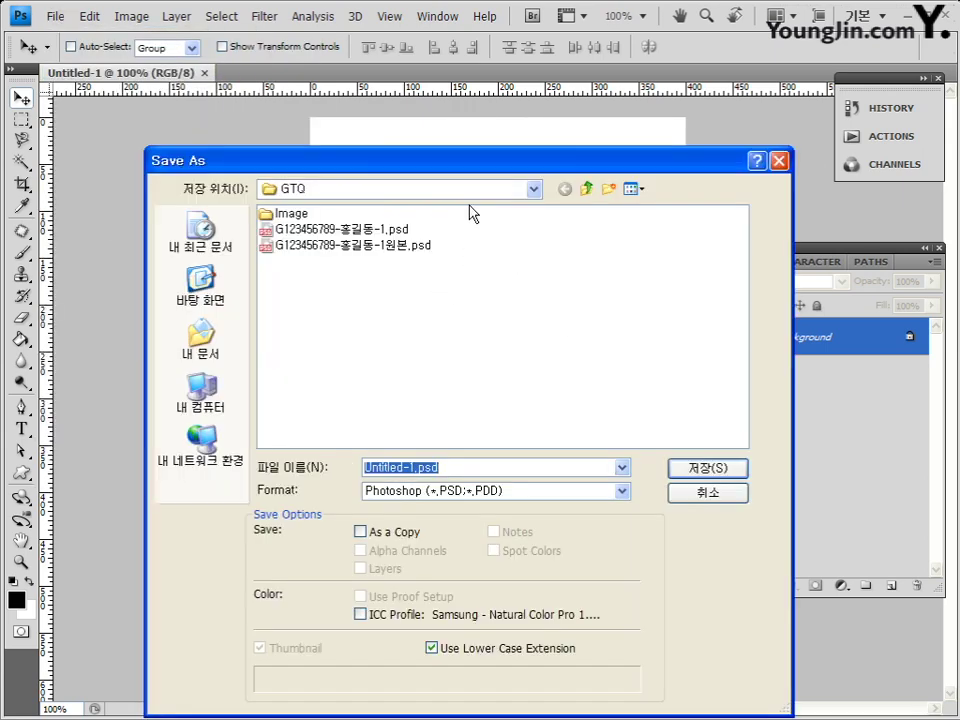
click(366, 233)
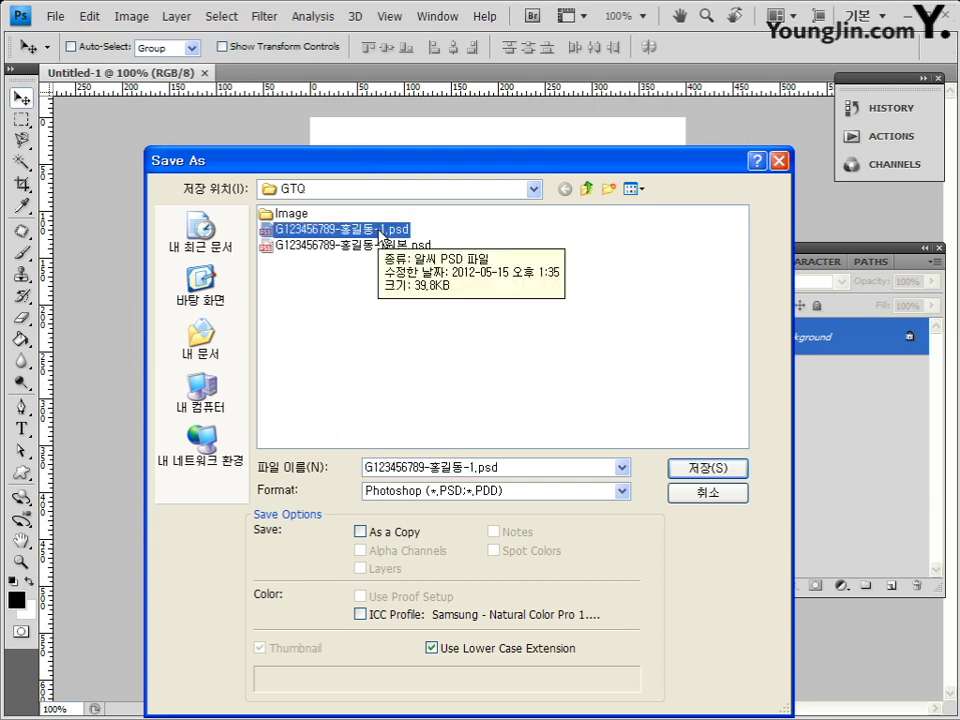
click(420, 245)
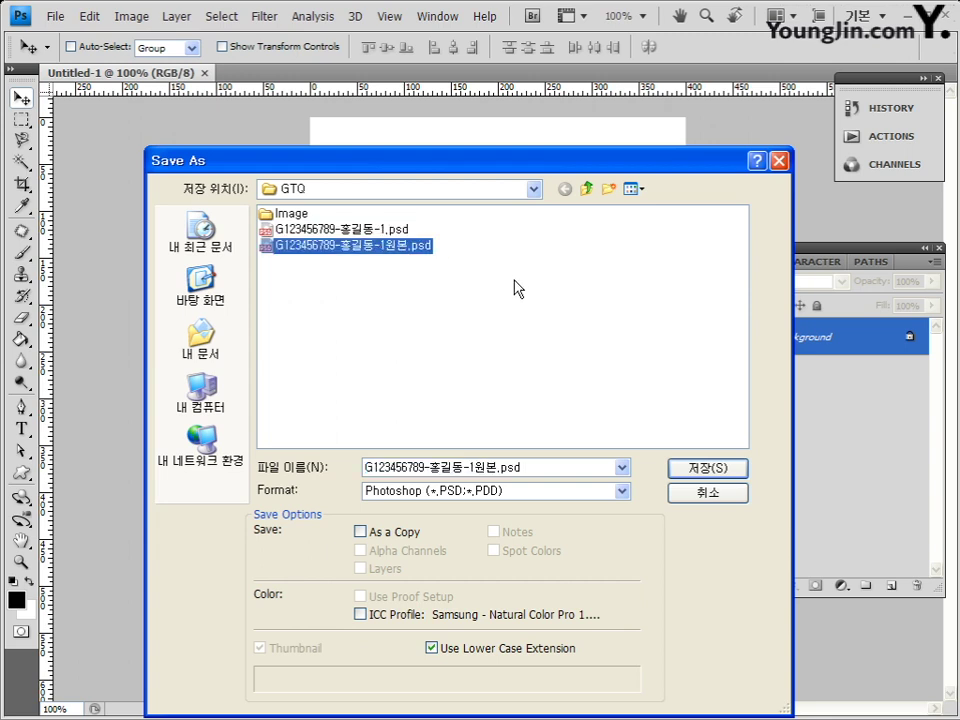
click(470, 467)
click(467, 467)
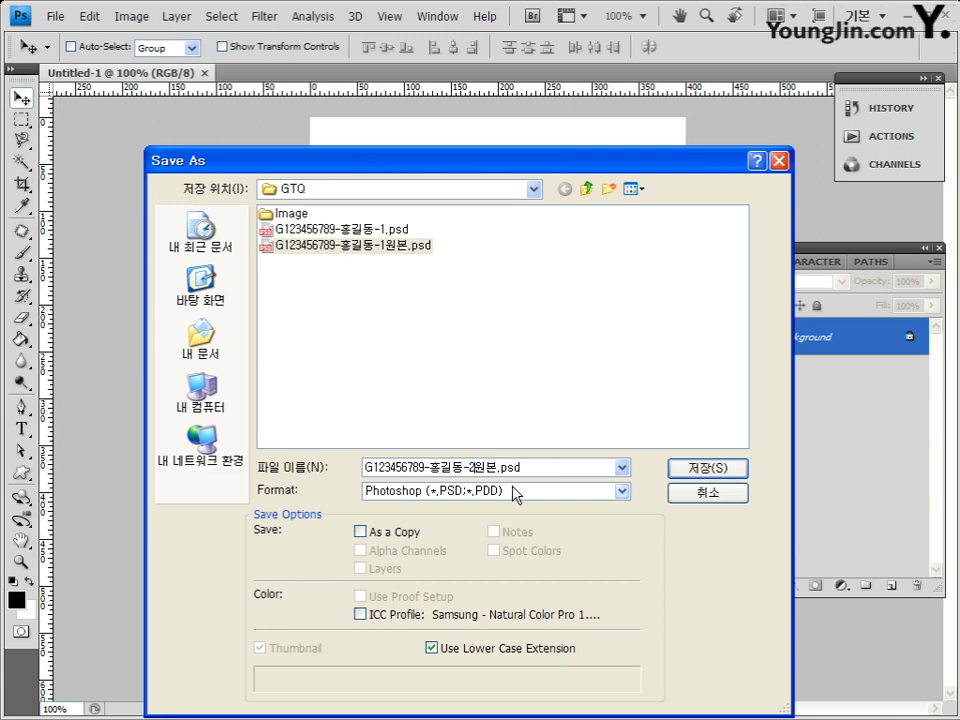
click(714, 472)
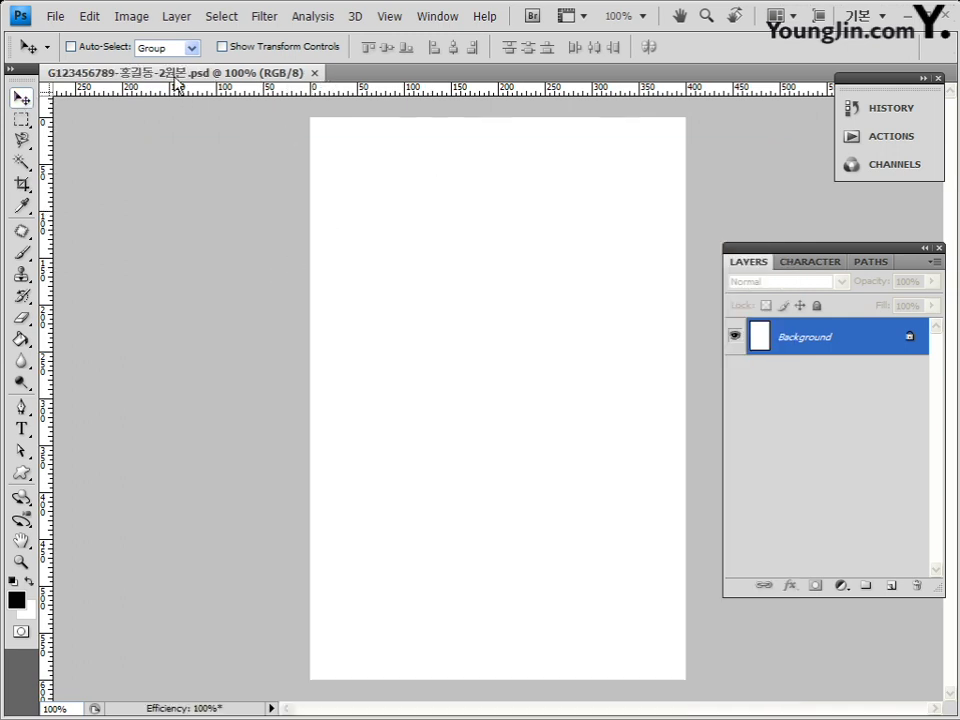
Step: Detach the document into its own floating window and size the window slightly larger than the canvas
drag(177, 86, 204, 110)
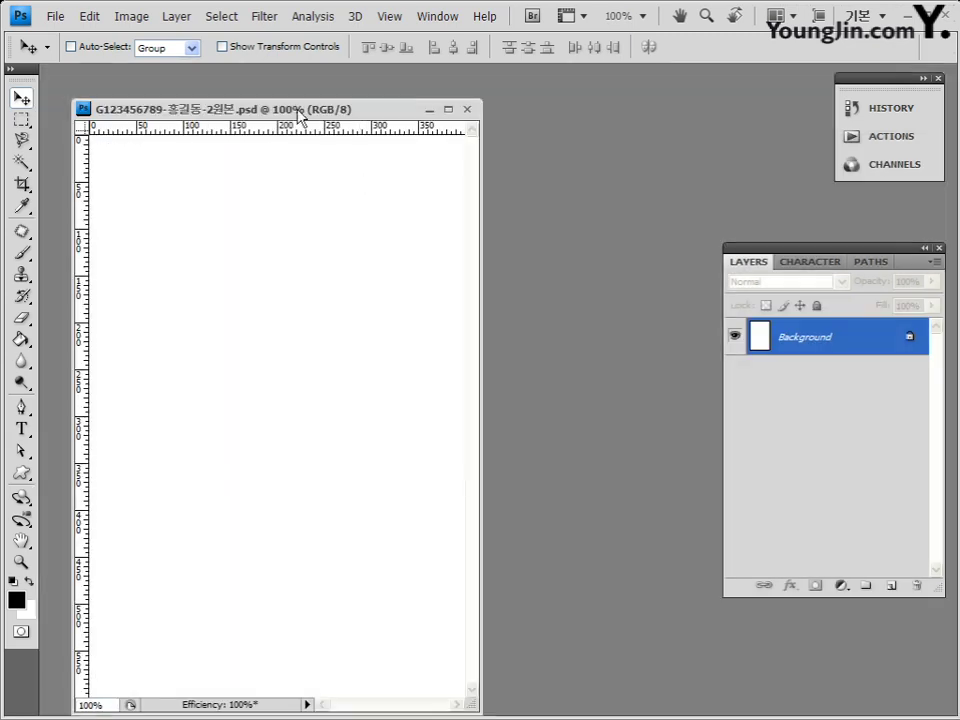
drag(298, 116, 287, 93)
drag(472, 692, 482, 693)
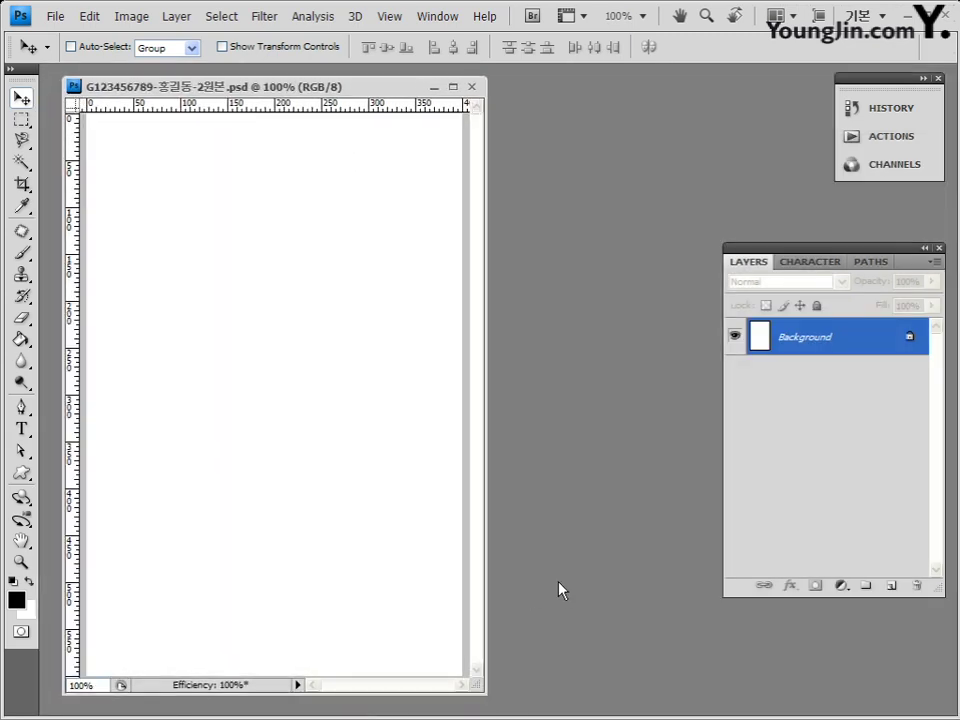
Step: Open the apartment photo 3급-2.jpg from the Image folder
double_click(598, 563)
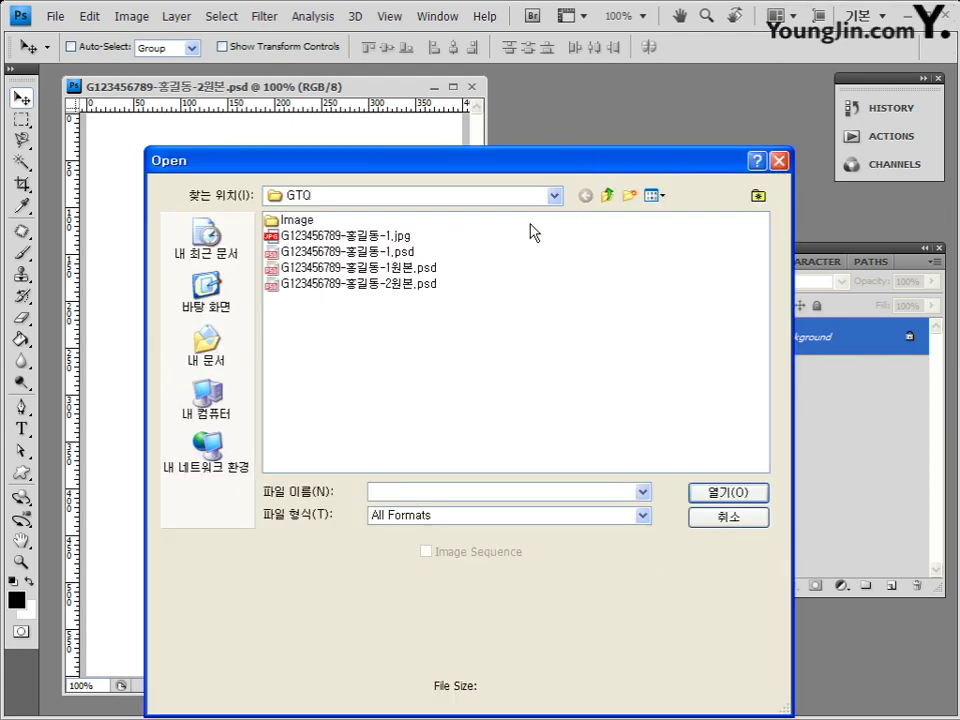
double_click(282, 221)
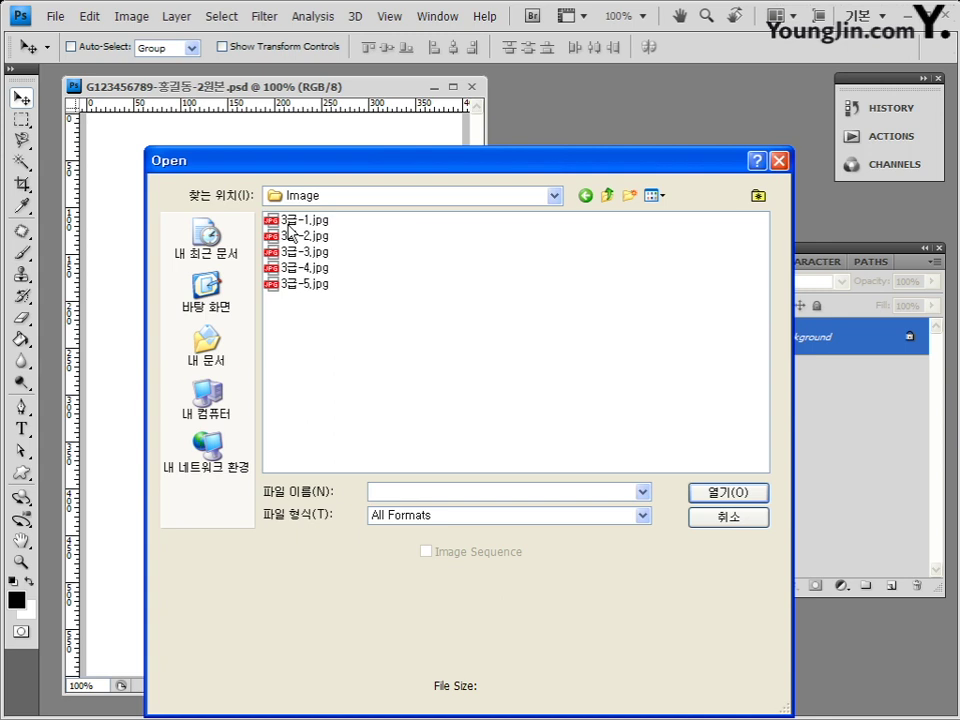
double_click(313, 252)
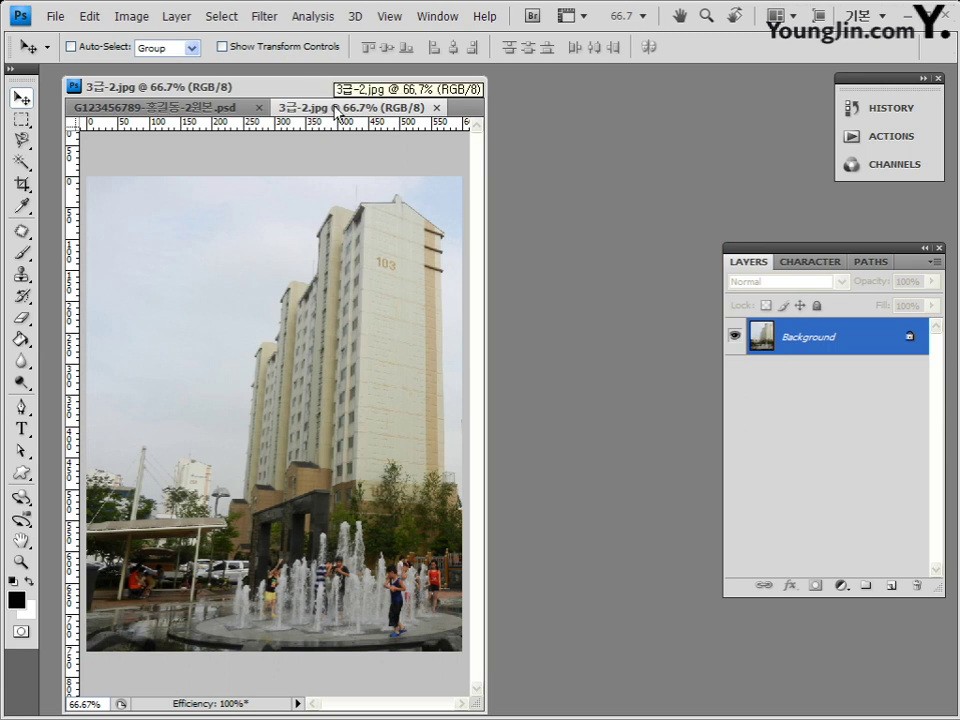
Step: Copy the apartment photo into the 400 x 600 document as a new layer and close the source image
drag(343, 116, 582, 100)
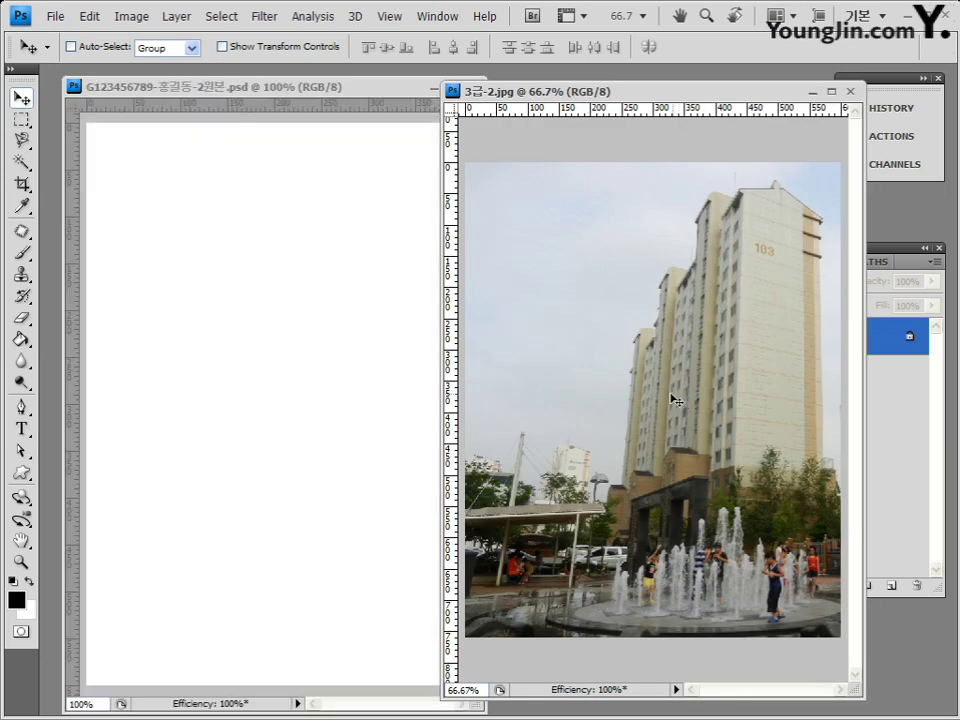
drag(722, 431, 306, 390)
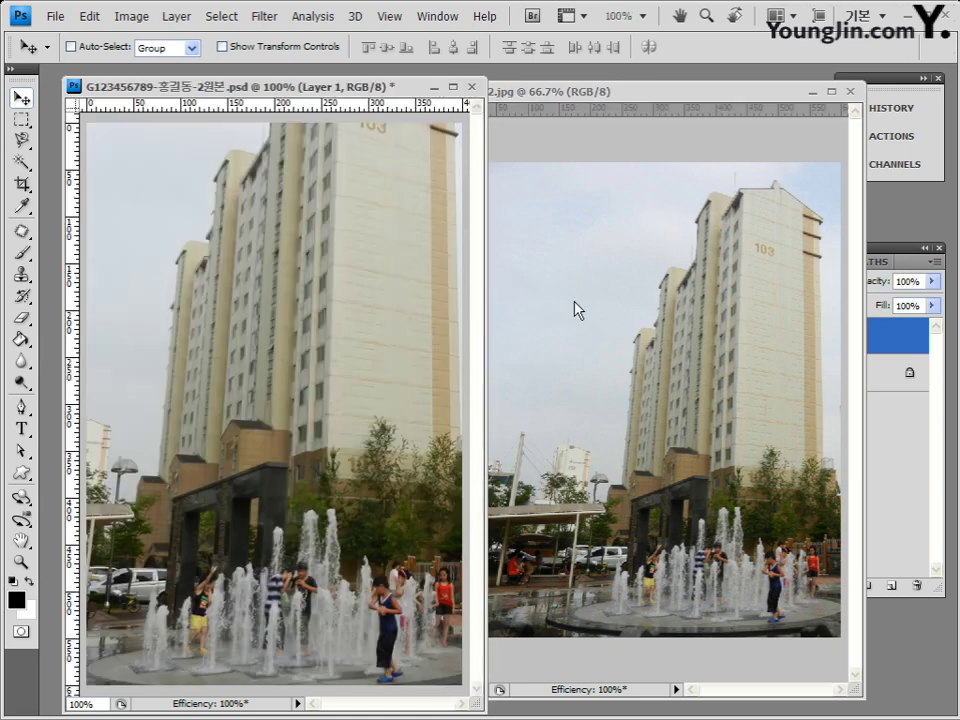
click(851, 91)
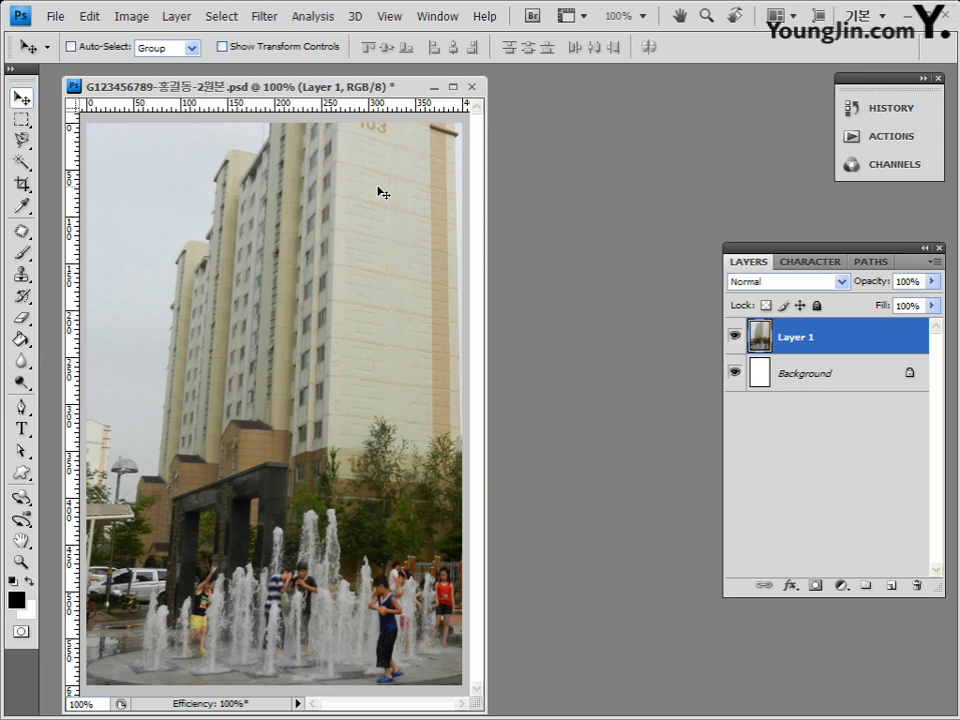
Step: Rename the apartment photo's layer to 아파트
key(ctrl+minus)
key(ctrl+minus)
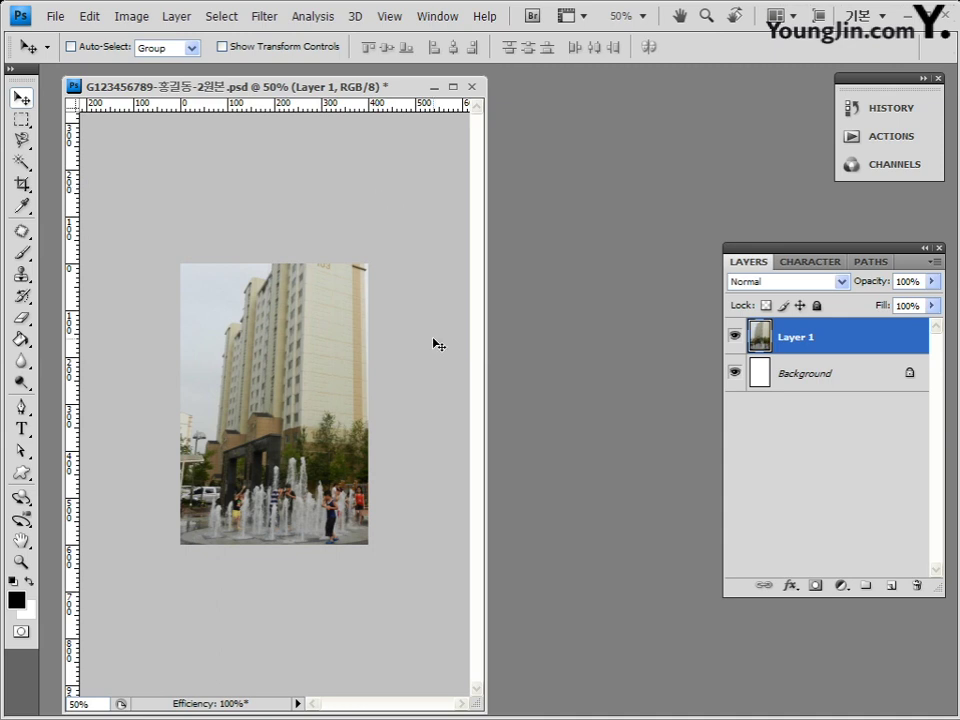
double_click(796, 340)
text(아파트)
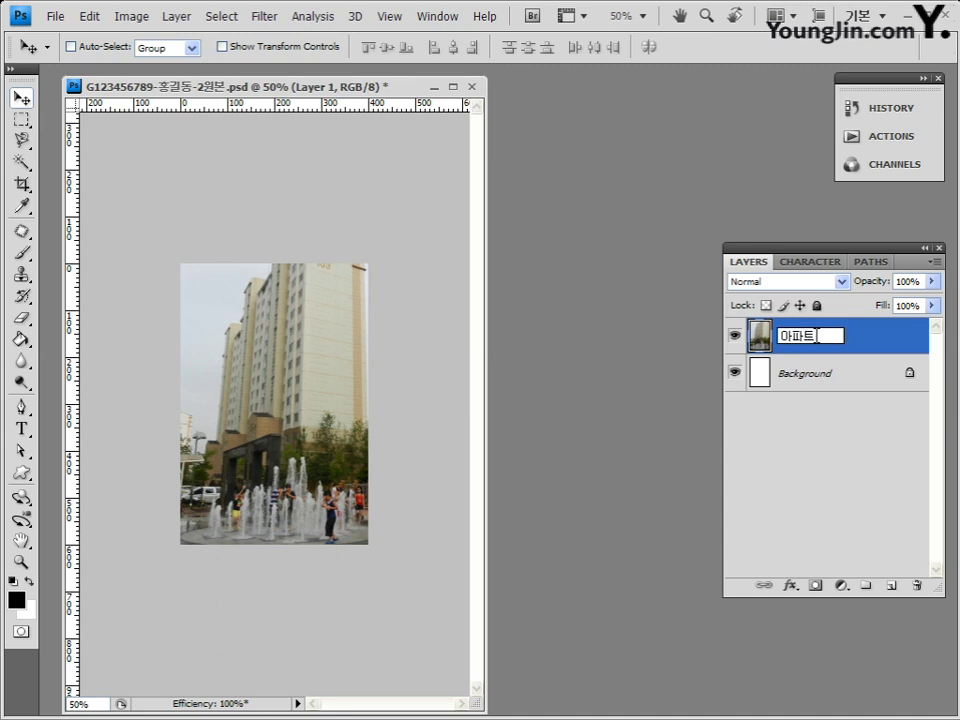
key(Return)
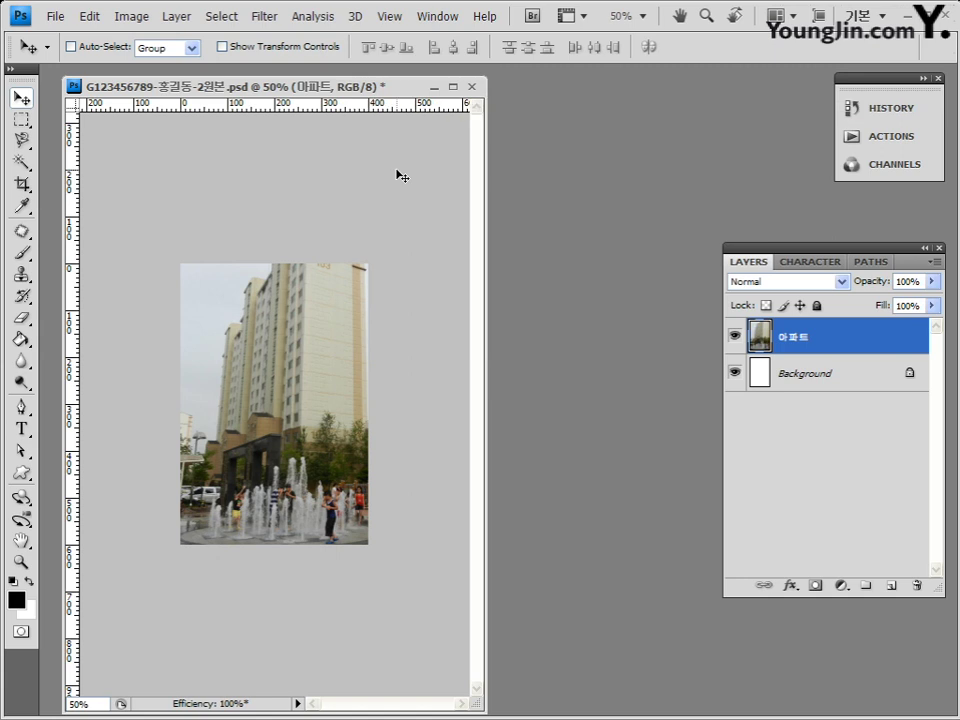
Step: Free Transform the 아파트 layer to about 80.3% width and 78.9% height, aligned with the canvas's top, right and bottom edges
click(89, 16)
click(299, 304)
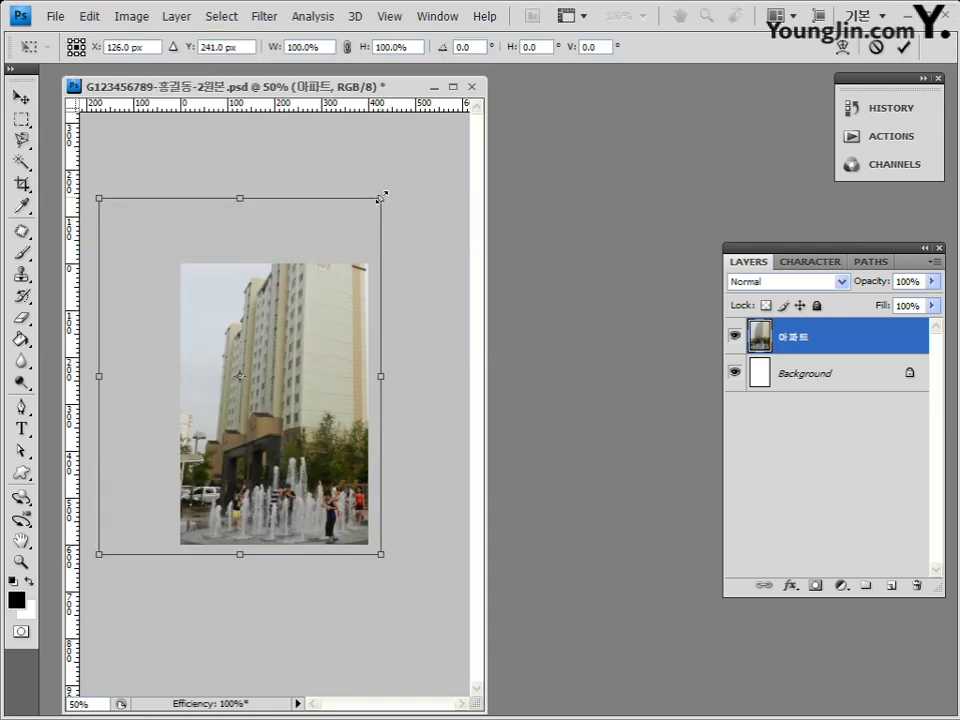
drag(381, 197, 368, 262)
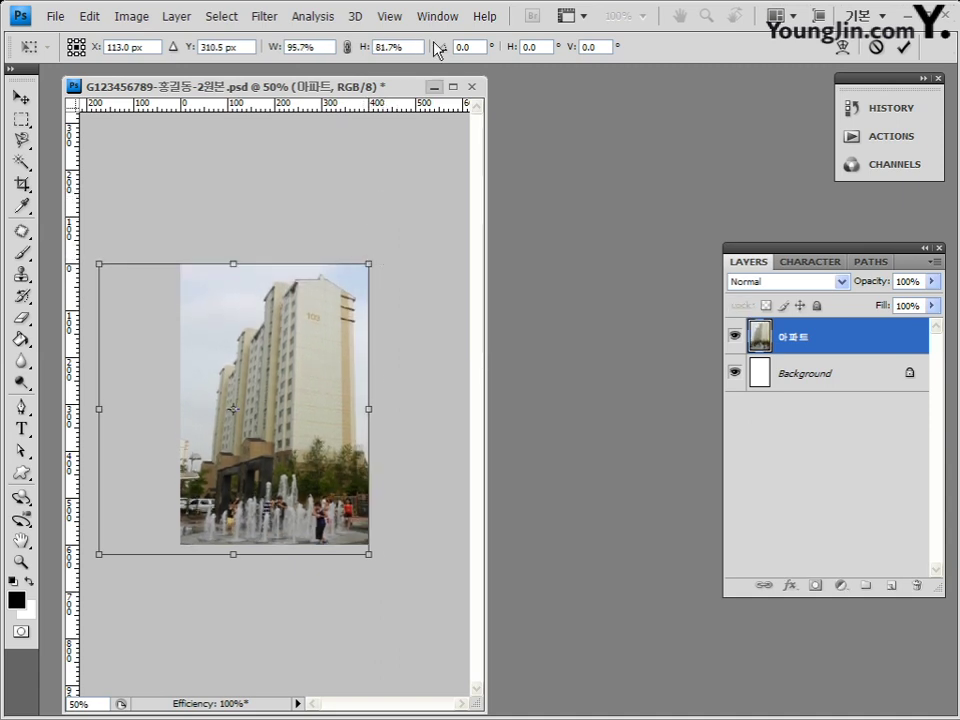
click(390, 17)
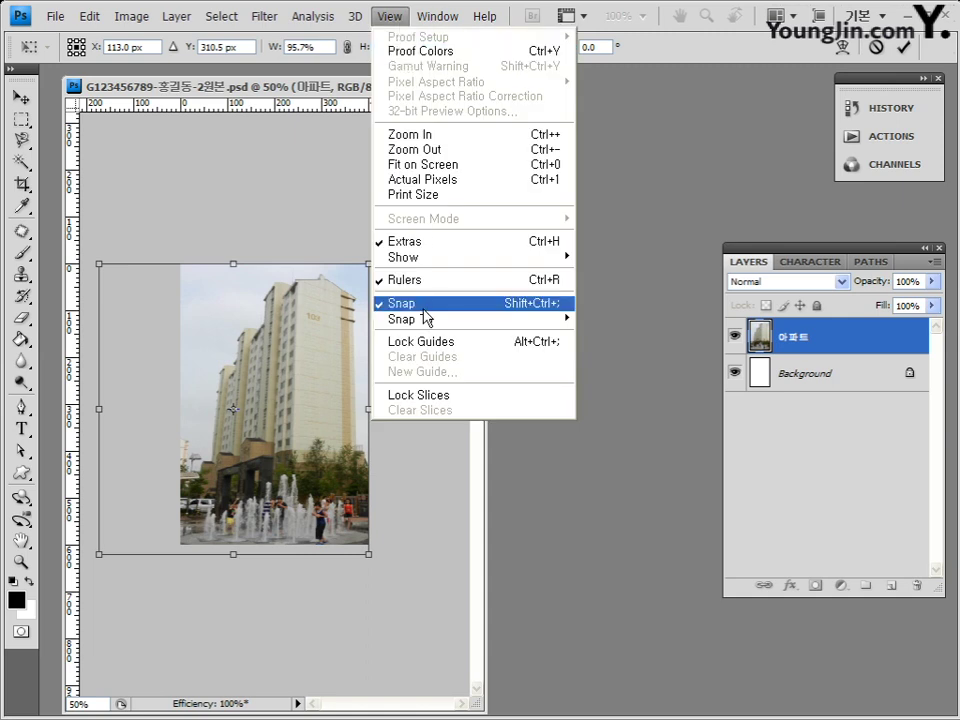
click(665, 62)
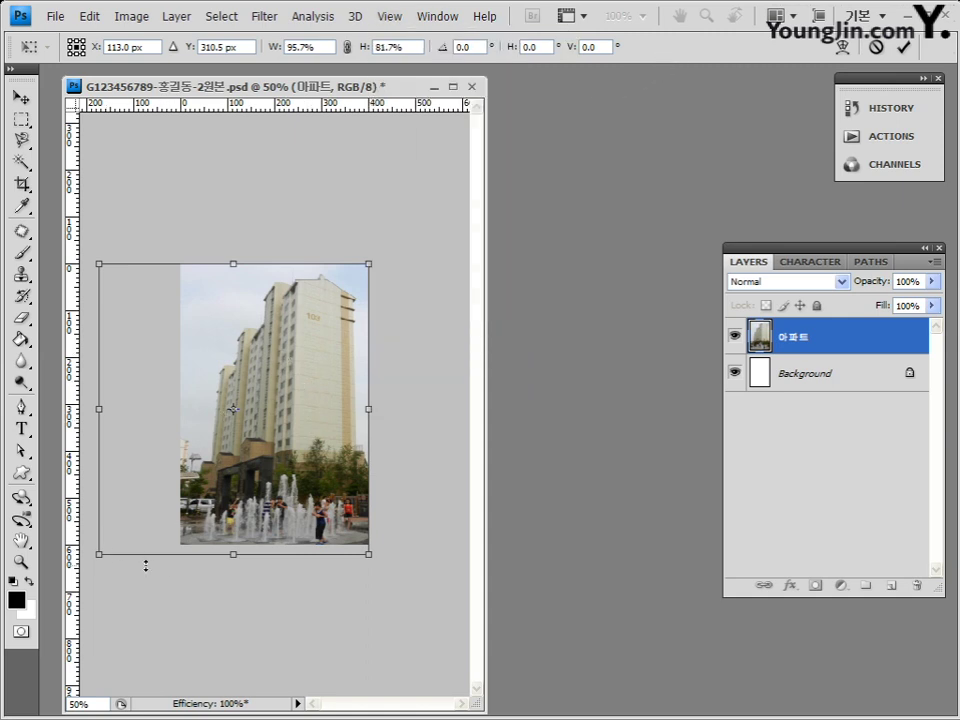
drag(98, 553, 146, 547)
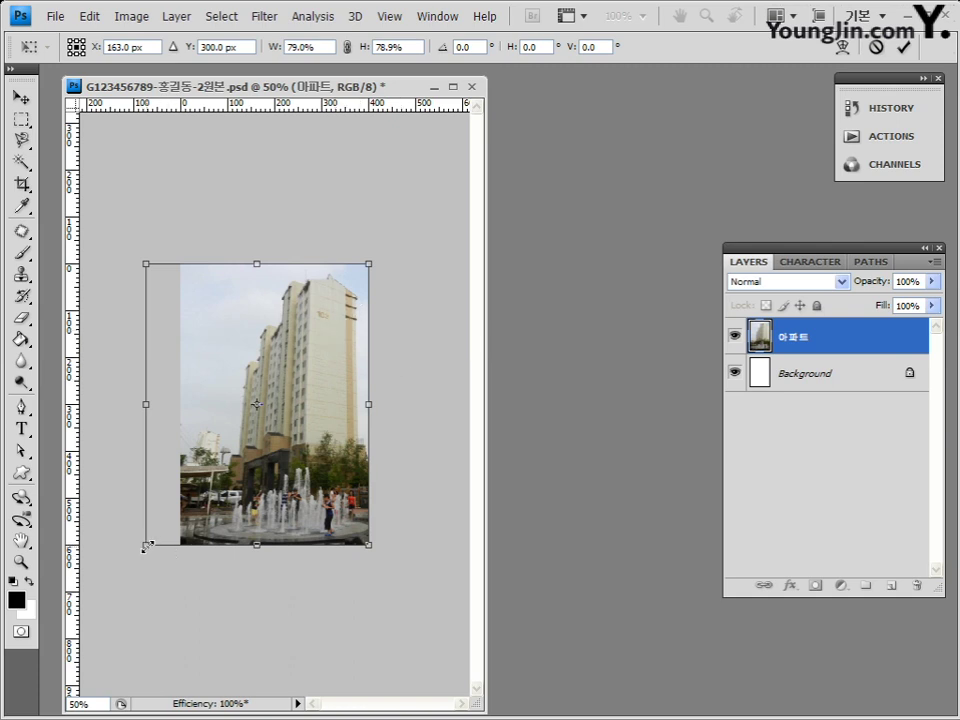
mouse_move(146, 546)
mouse_down()
mouse_move(137, 557)
mouse_move(142, 546)
mouse_up()
Step: Turn off snapping, fine-tune the 아파트 layer to about 80.7% width and 80.8% height, and apply the transformation
click(389, 16)
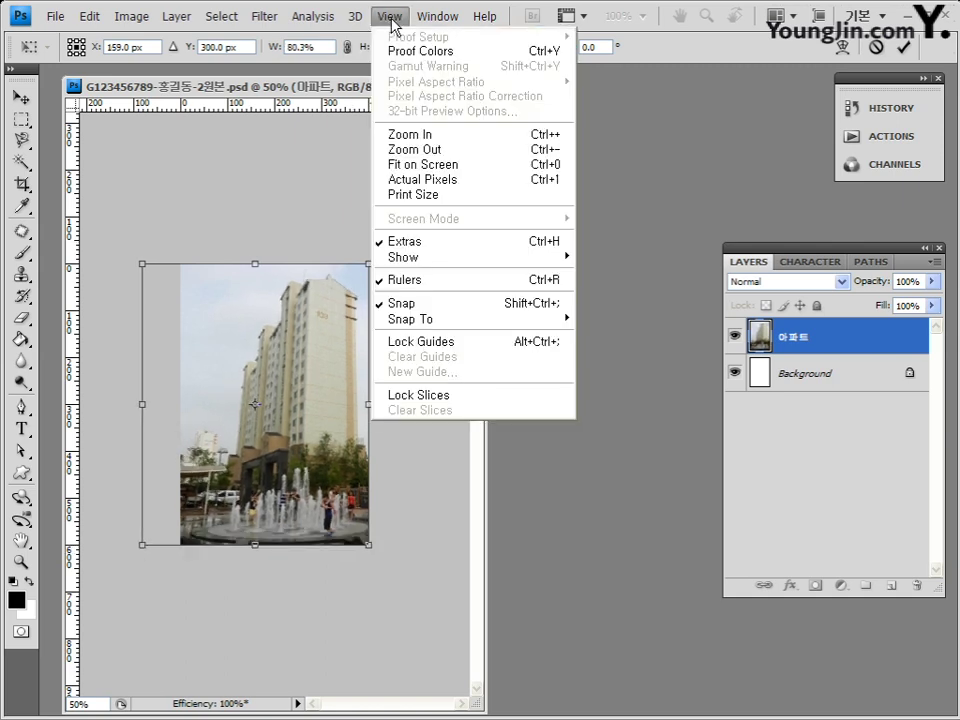
click(450, 303)
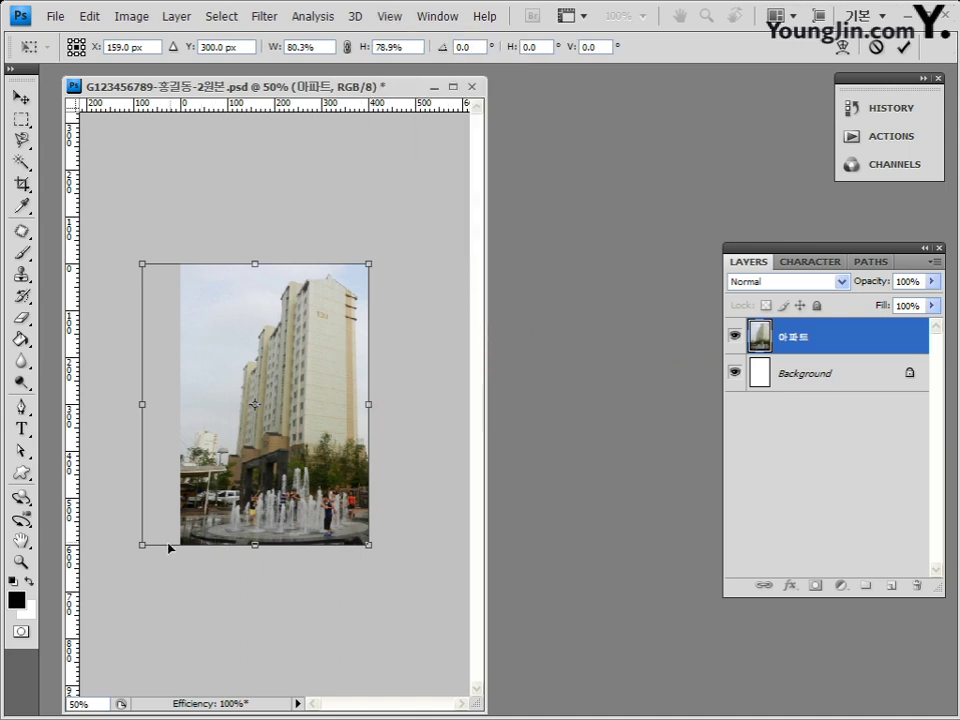
drag(142, 553, 142, 552)
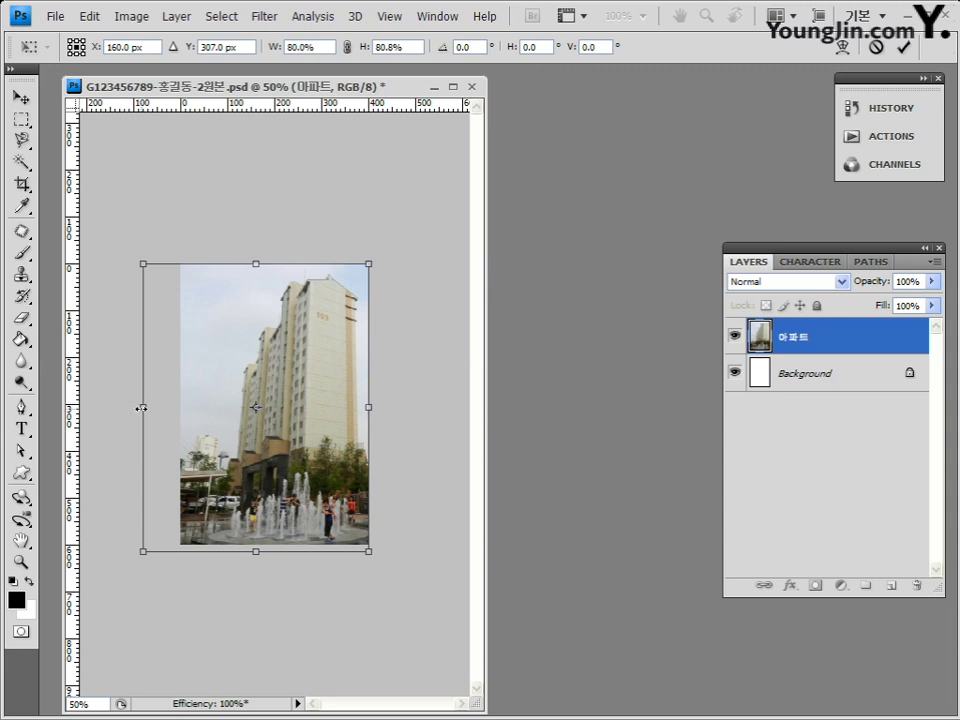
mouse_move(143, 408)
mouse_down()
mouse_move(163, 408)
mouse_move(140, 408)
mouse_up()
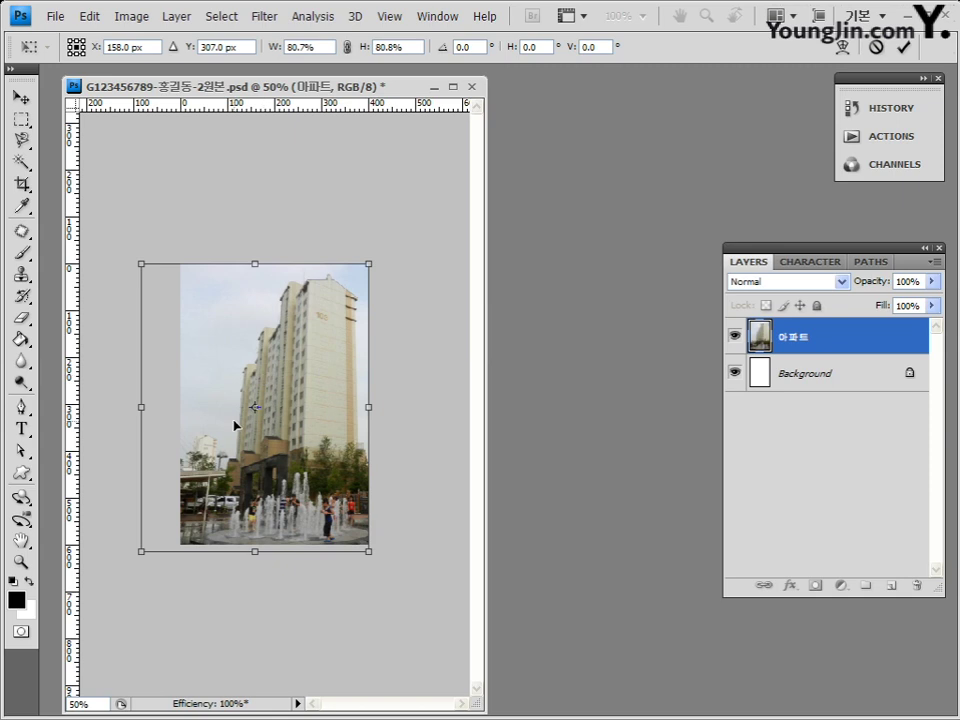
key(Escape)
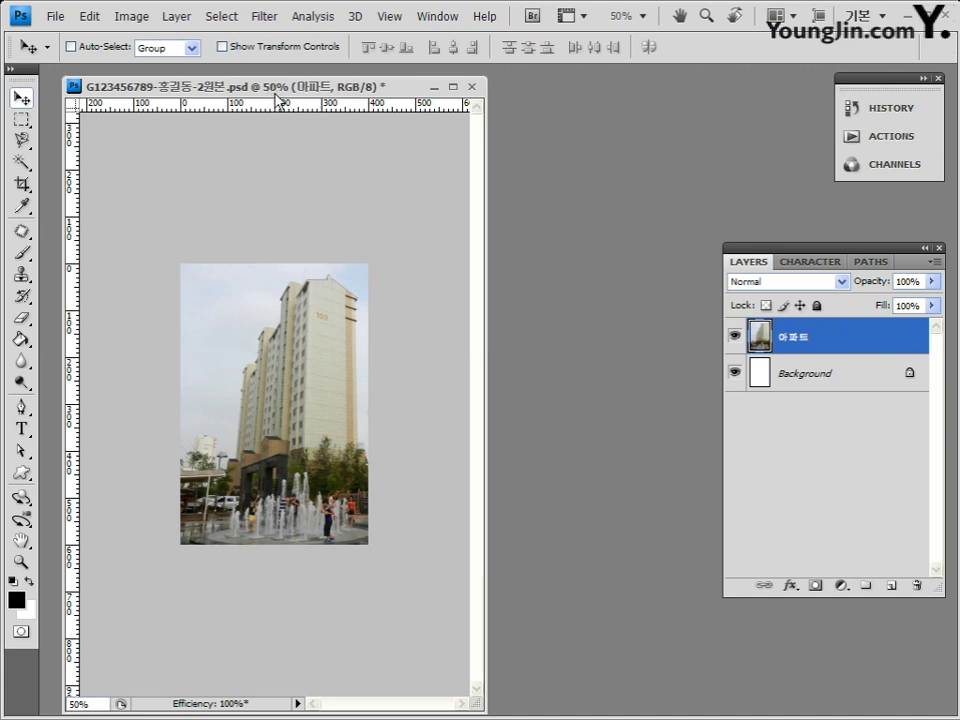
Step: Show the composition at 100% and widen its window so the whole canvas width fits
key(ctrl+plus)
key(ctrl+plus)
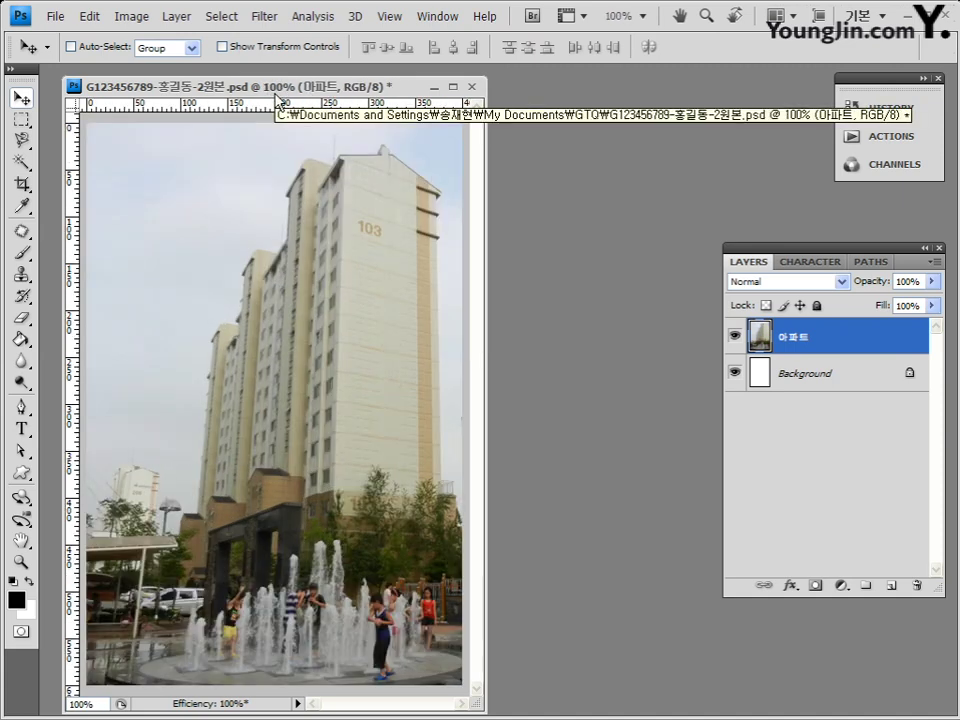
drag(494, 710, 521, 702)
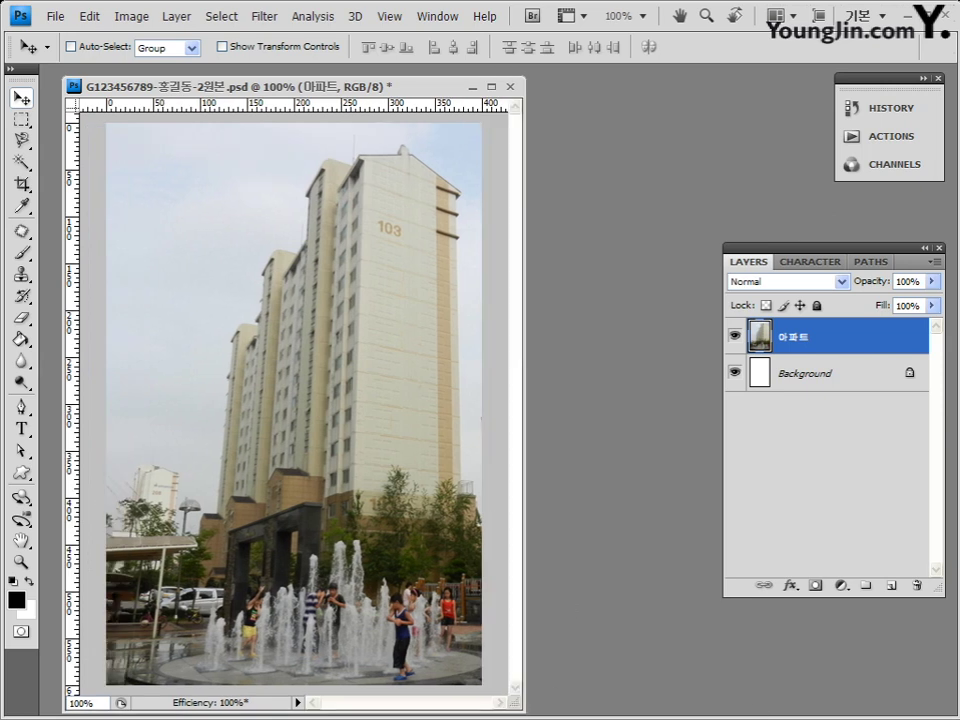
Step: Open the flag photo 3급-3.jpg from the Image folder and detach it into its own floating window
key(l)
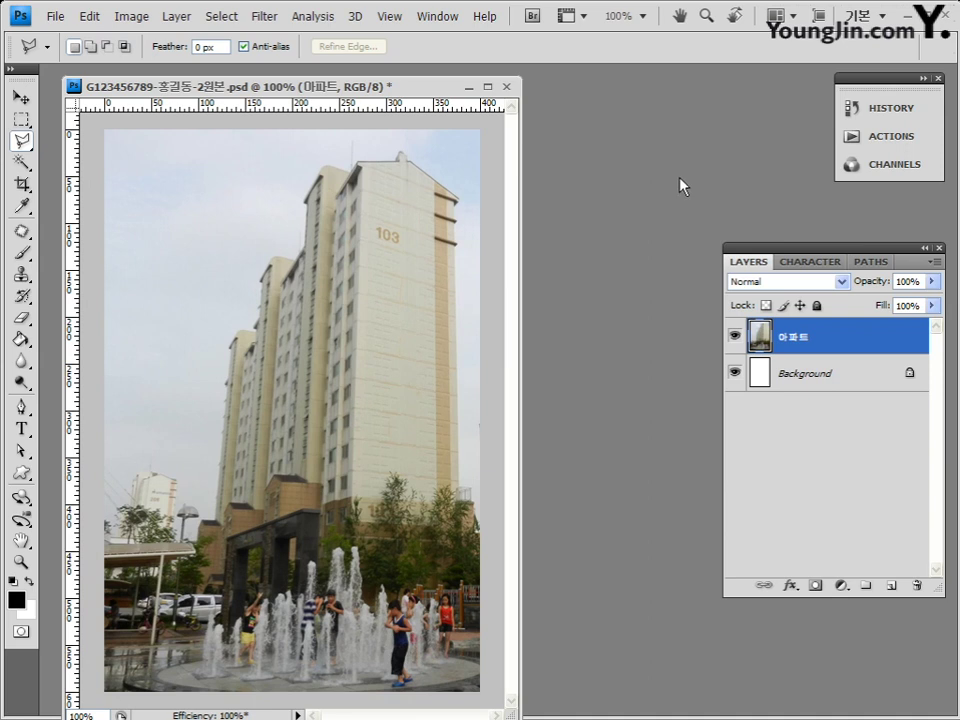
key(ctrl+o)
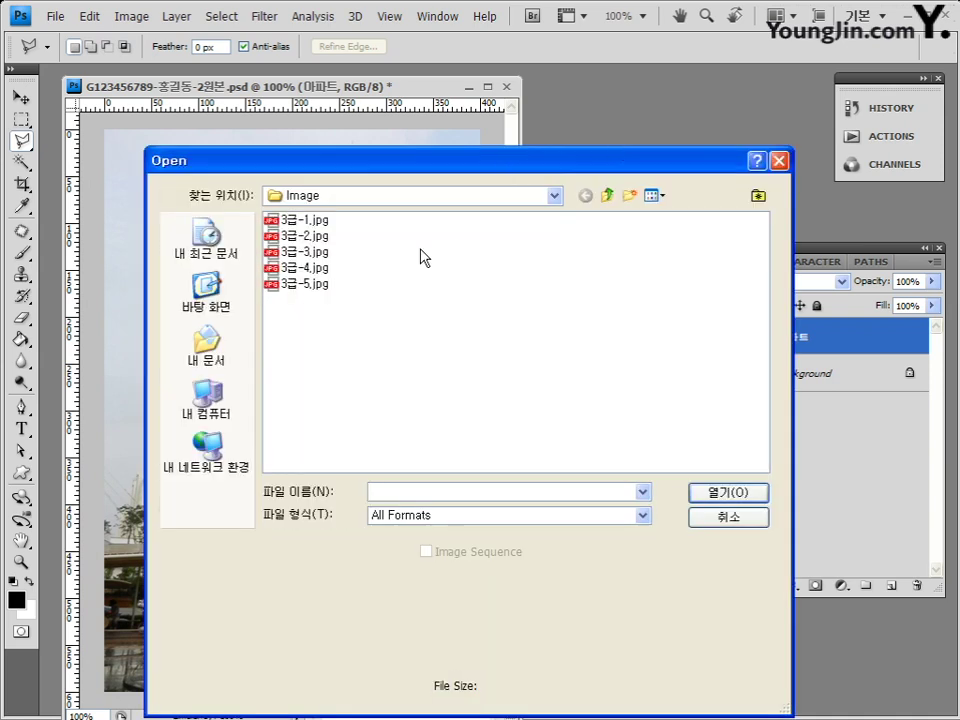
click(304, 251)
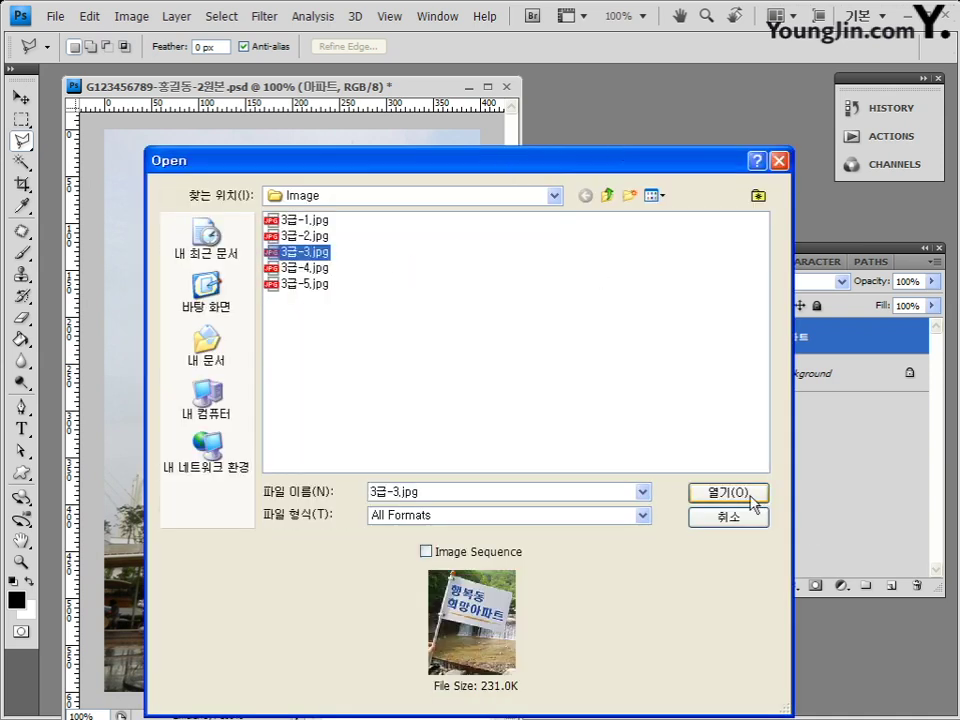
click(758, 497)
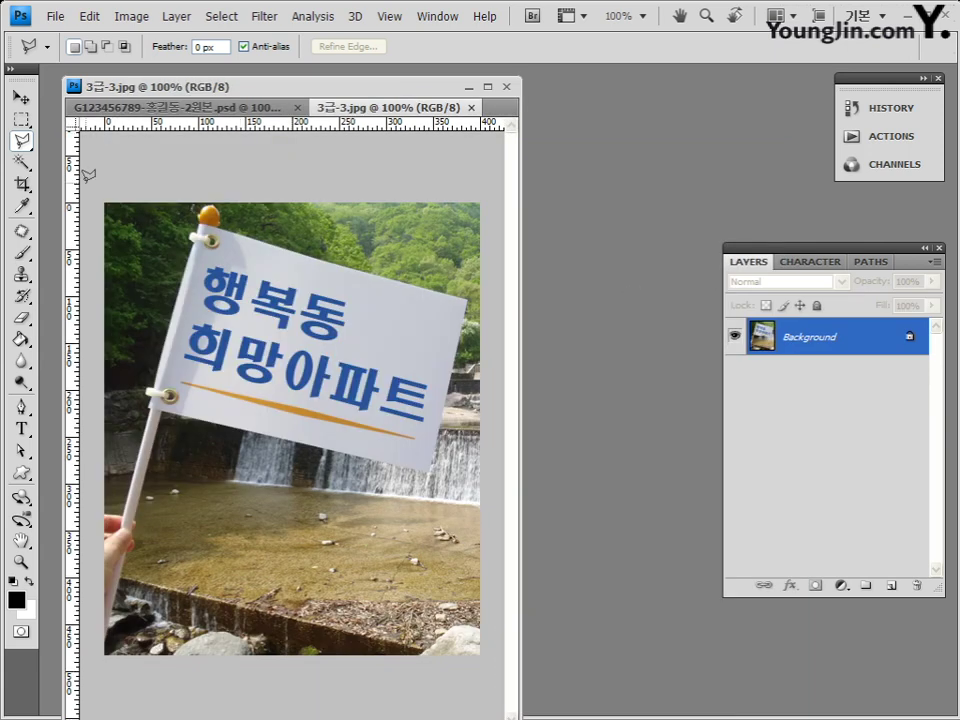
click(21, 97)
mouse_move(390, 107)
mouse_down()
mouse_move(534, 161)
mouse_move(606, 170)
mouse_move(424, 70)
mouse_move(369, 96)
mouse_move(392, 99)
mouse_up()
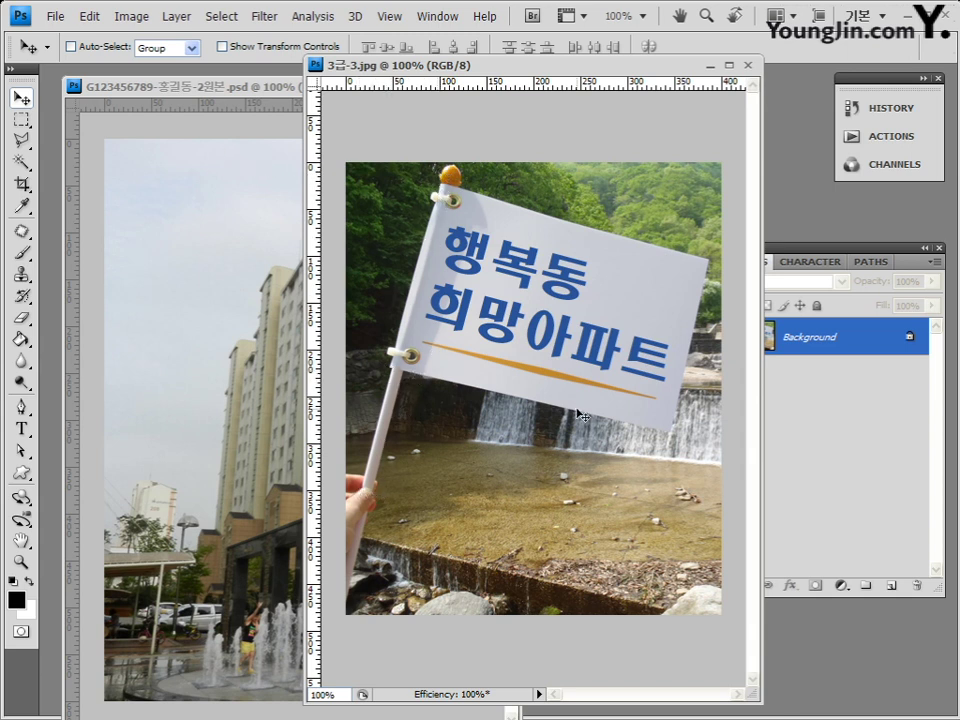
Step: Outline the flag and its pole with the Polygonal Lasso and move the cut-out into the apartment composition
click(25, 143)
click(25, 143)
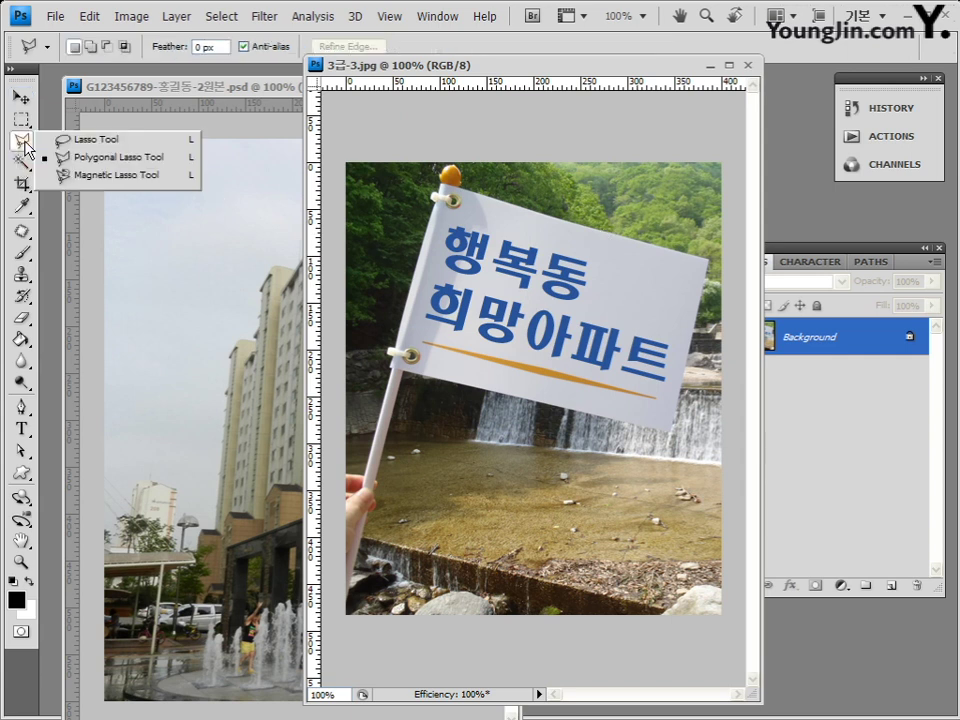
click(122, 158)
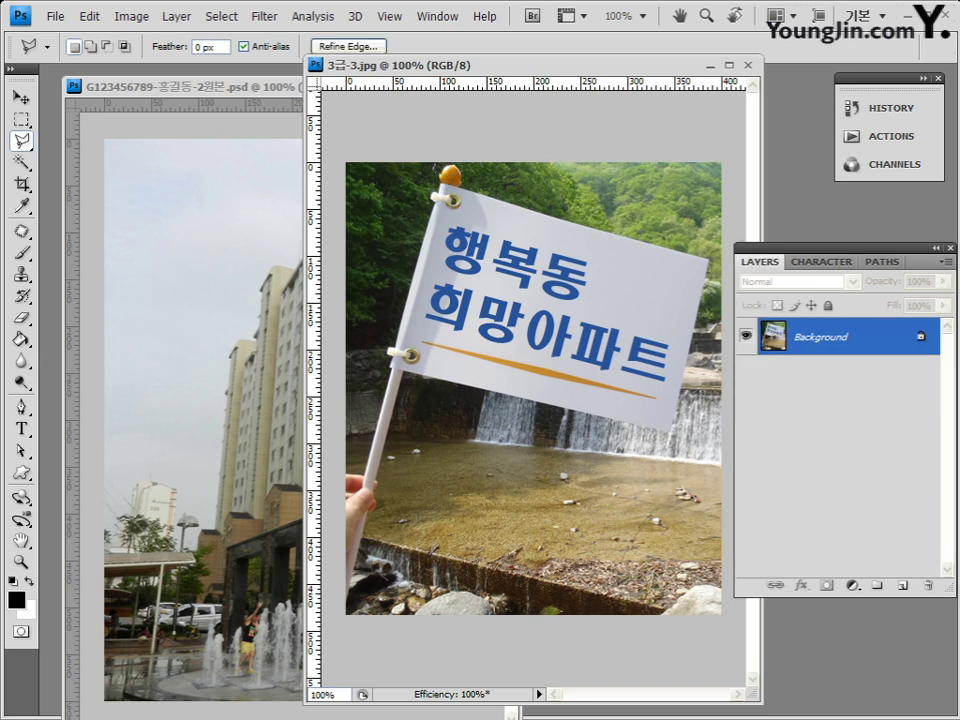
click(19, 97)
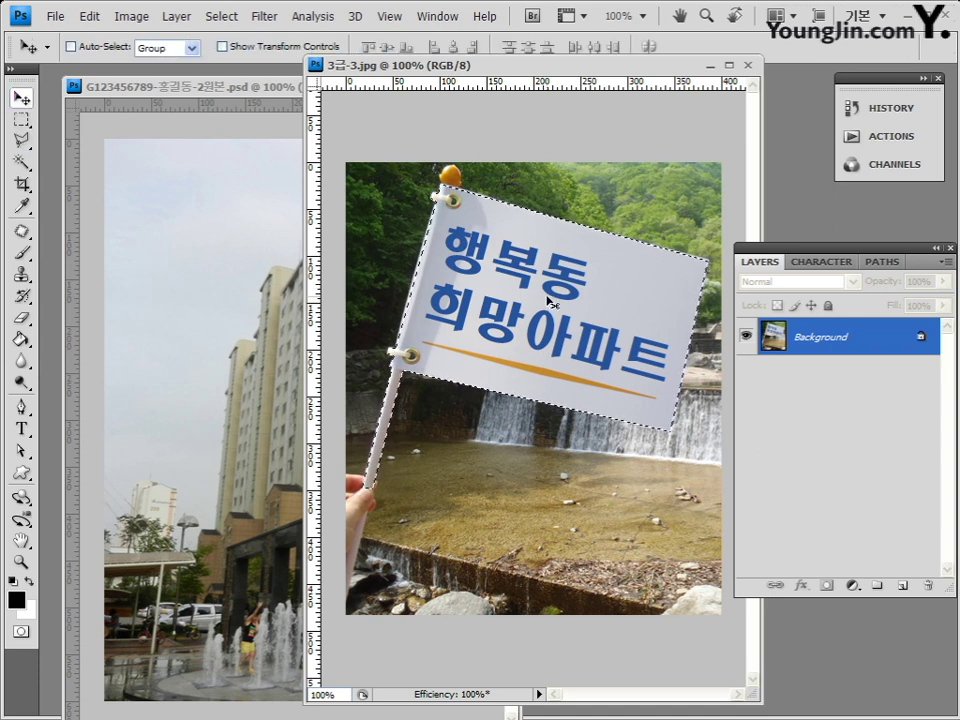
drag(547, 297, 214, 330)
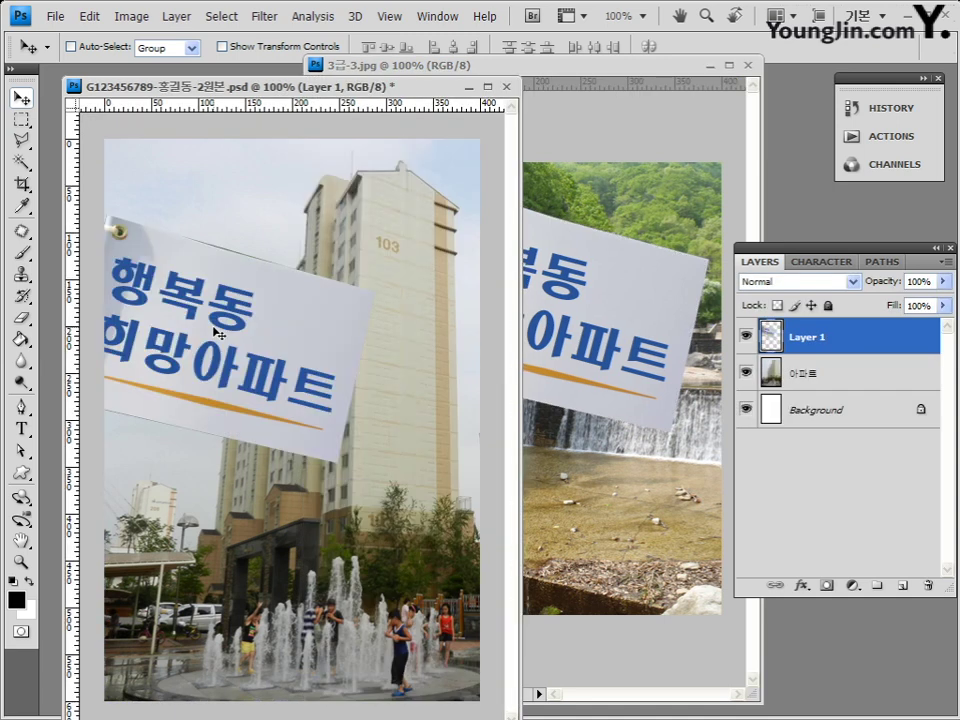
Step: Close the flag photo and rename the new flag layer as 행복동
click(628, 70)
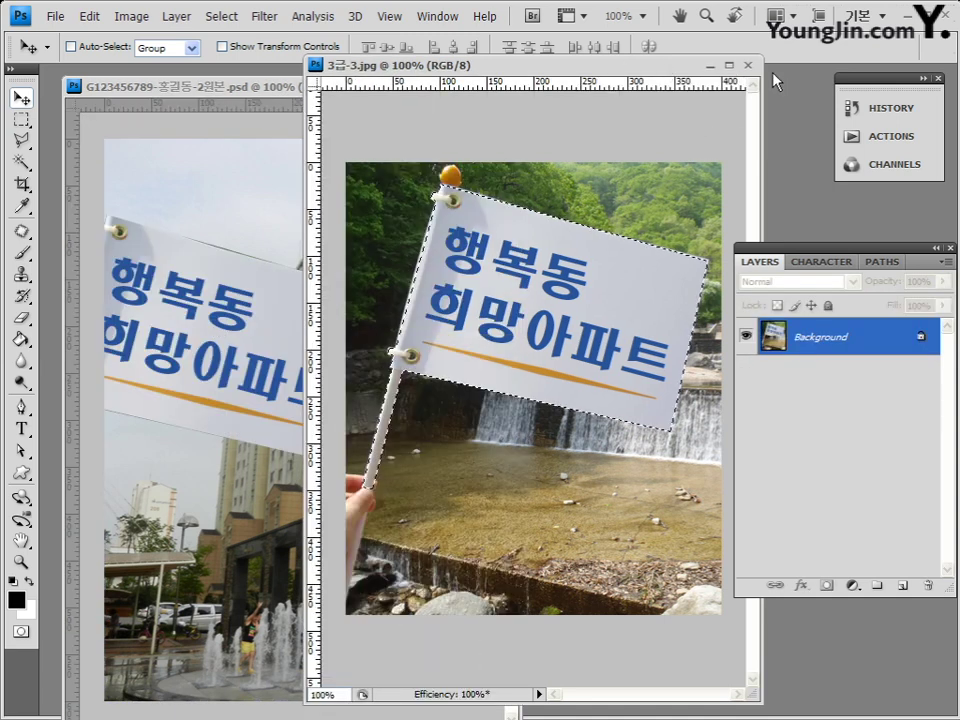
click(748, 66)
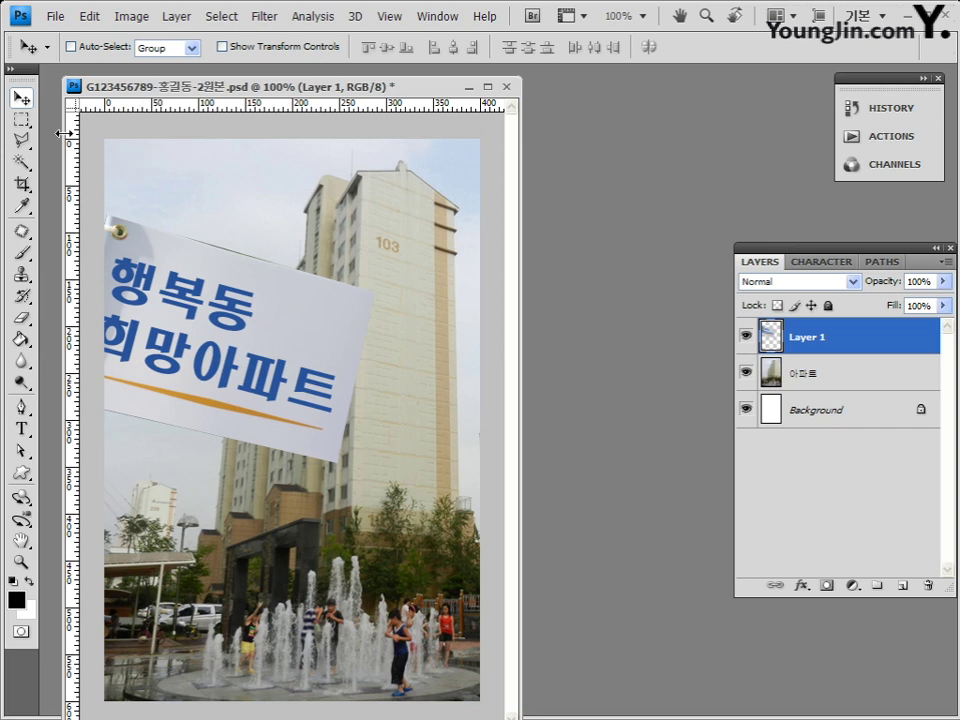
double_click(808, 339)
text(ㅎ)
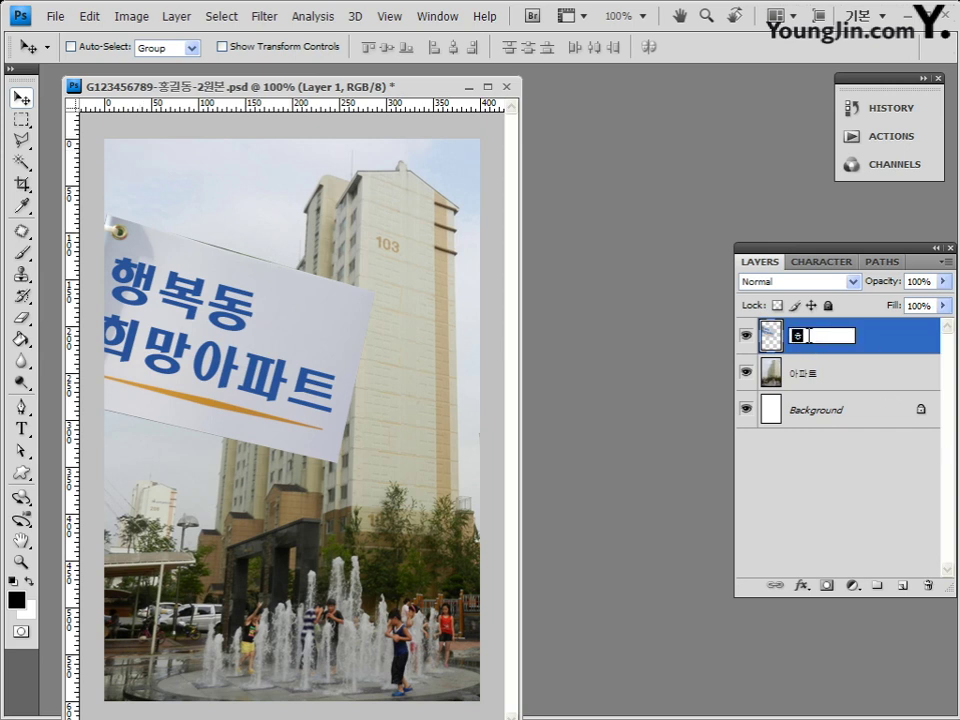
text(복ㄷㅗㅇ)
key(Return)
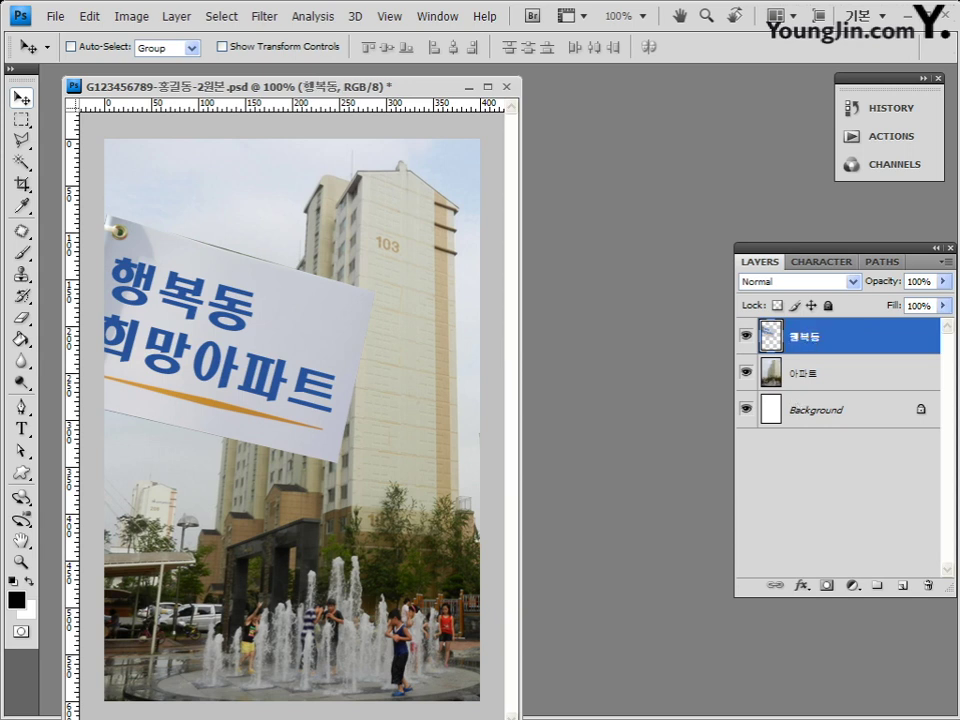
Step: Move the flag to the picture's lower-left corner and scale it with Free Transform to about 53% width and height
key(ctrl+1)
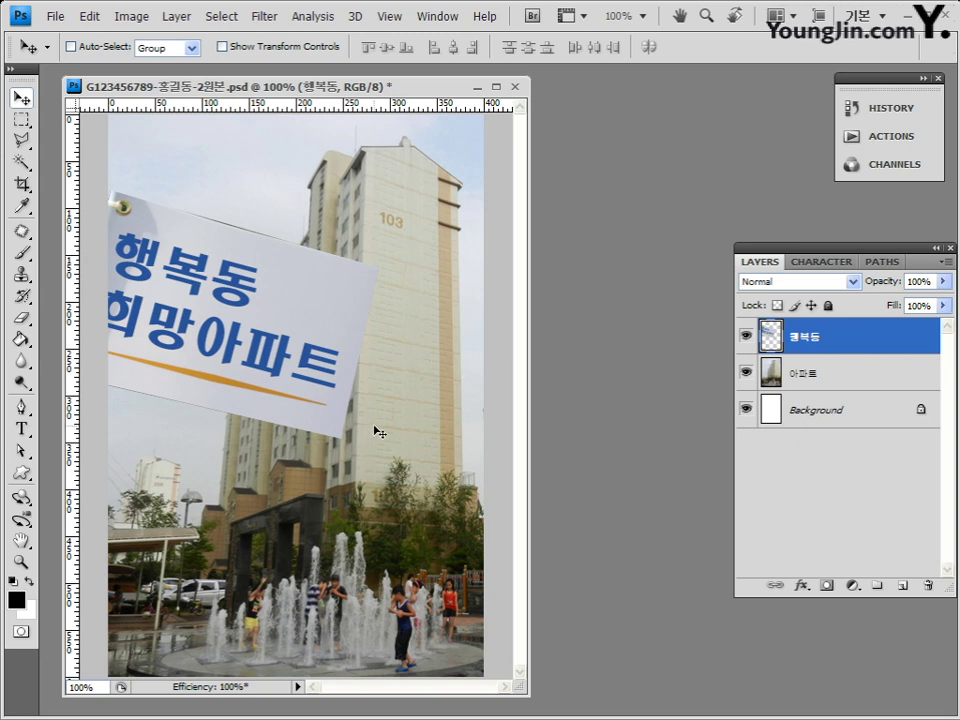
drag(242, 392, 274, 527)
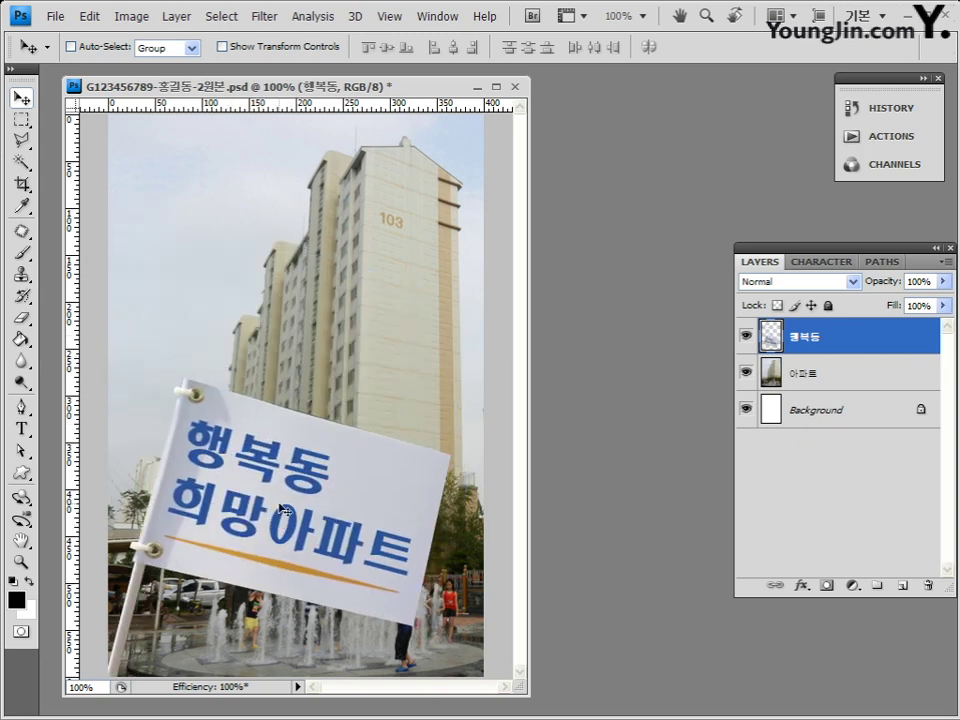
drag(284, 509, 290, 510)
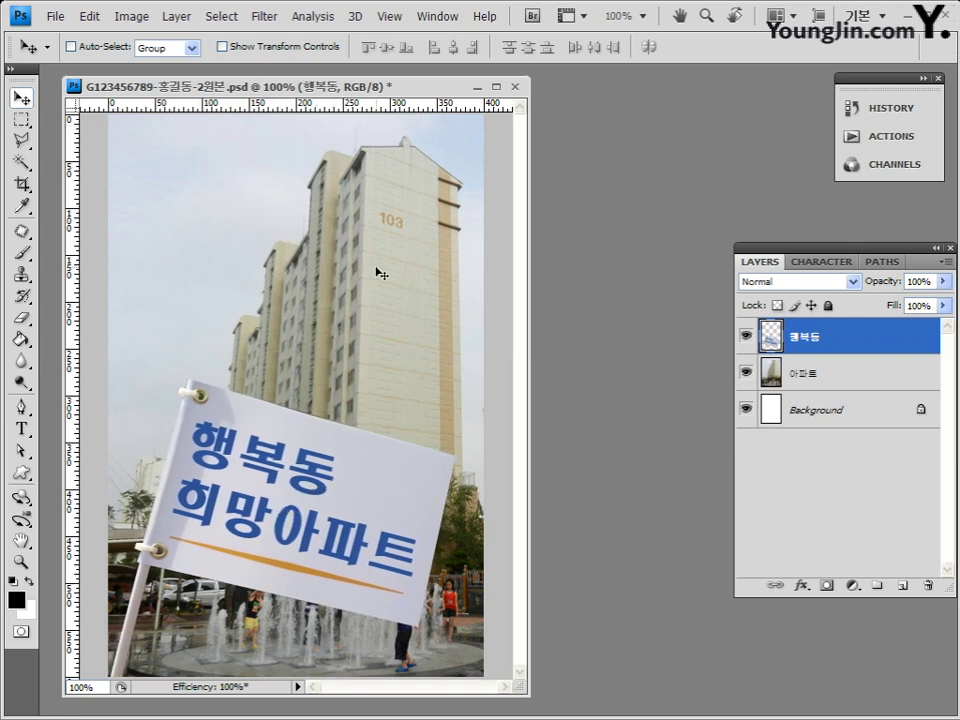
key(ctrl+t)
drag(456, 379, 300, 527)
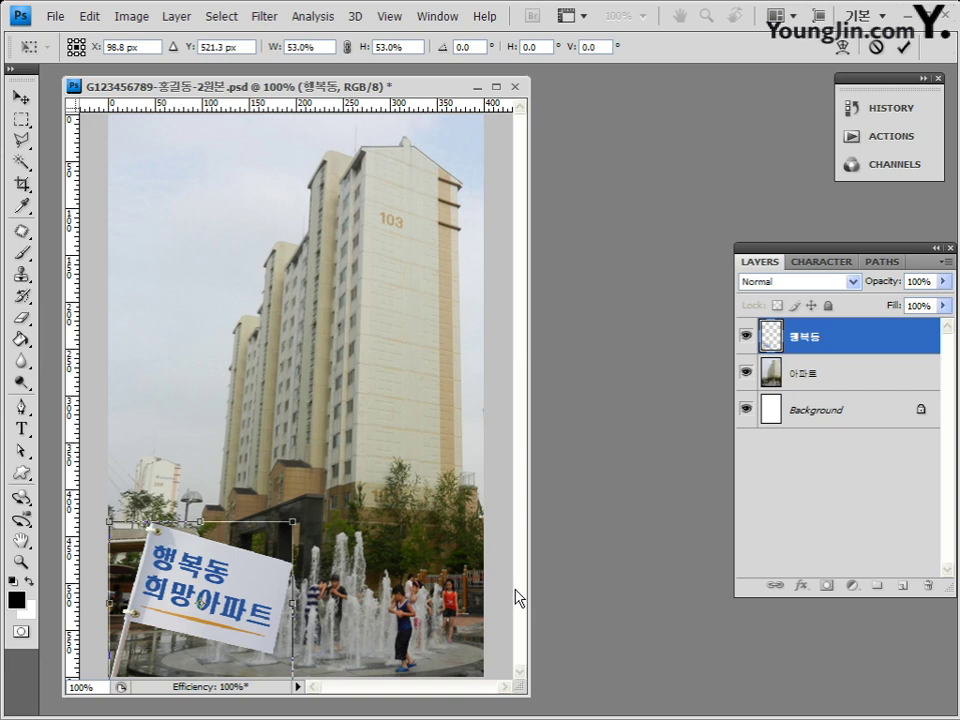
key(Return)
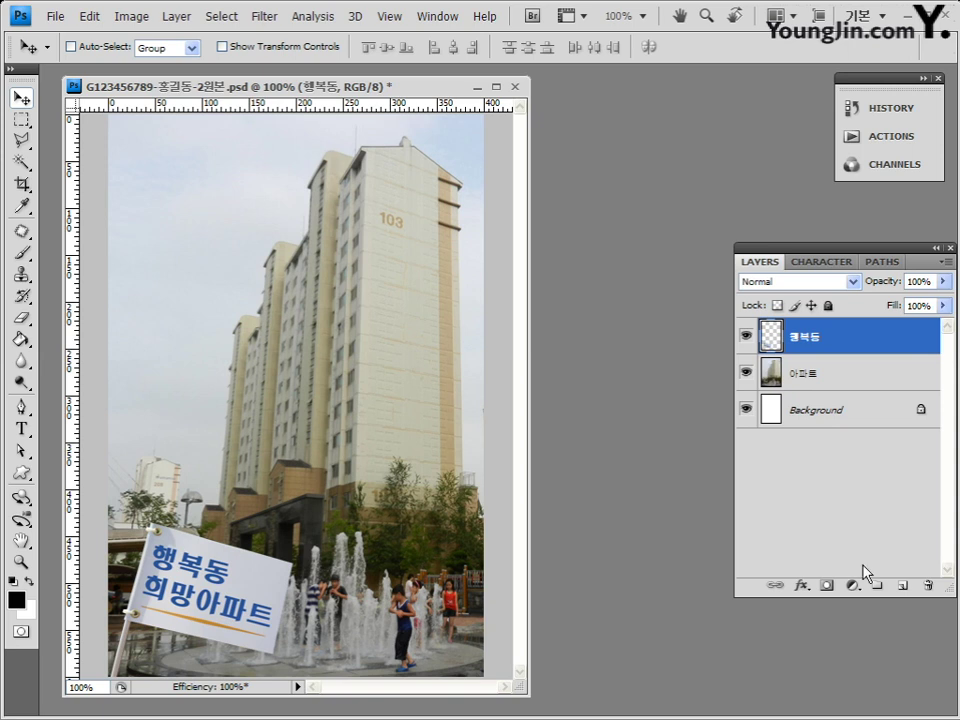
Step: Add a Drop Shadow to the 행복동 layer with 80% opacity and a 130° angle
double_click(868, 354)
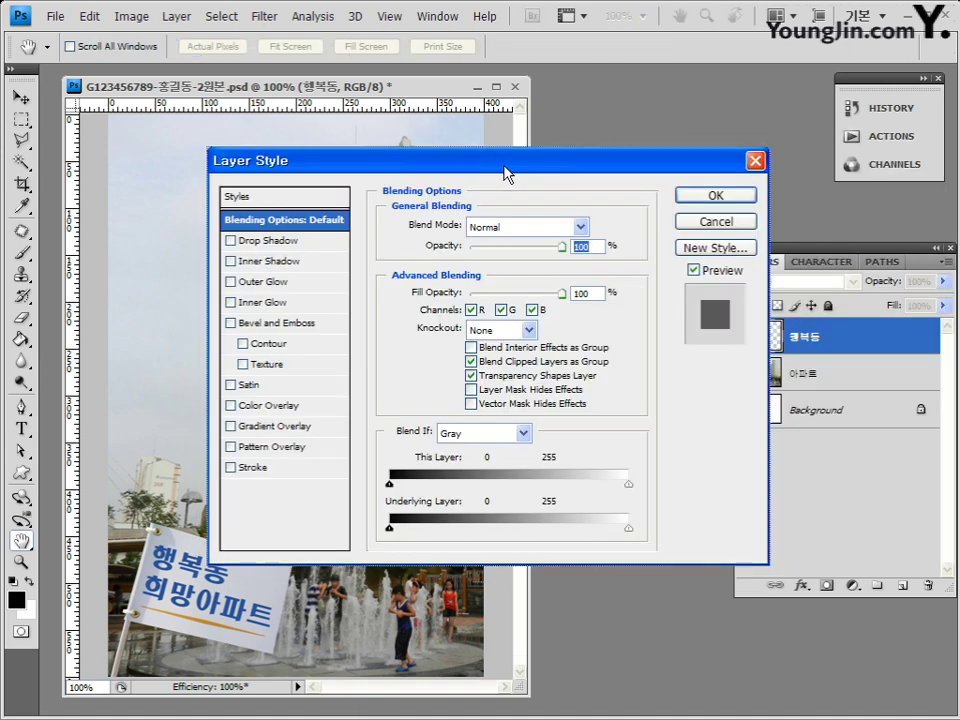
drag(505, 175, 473, 162)
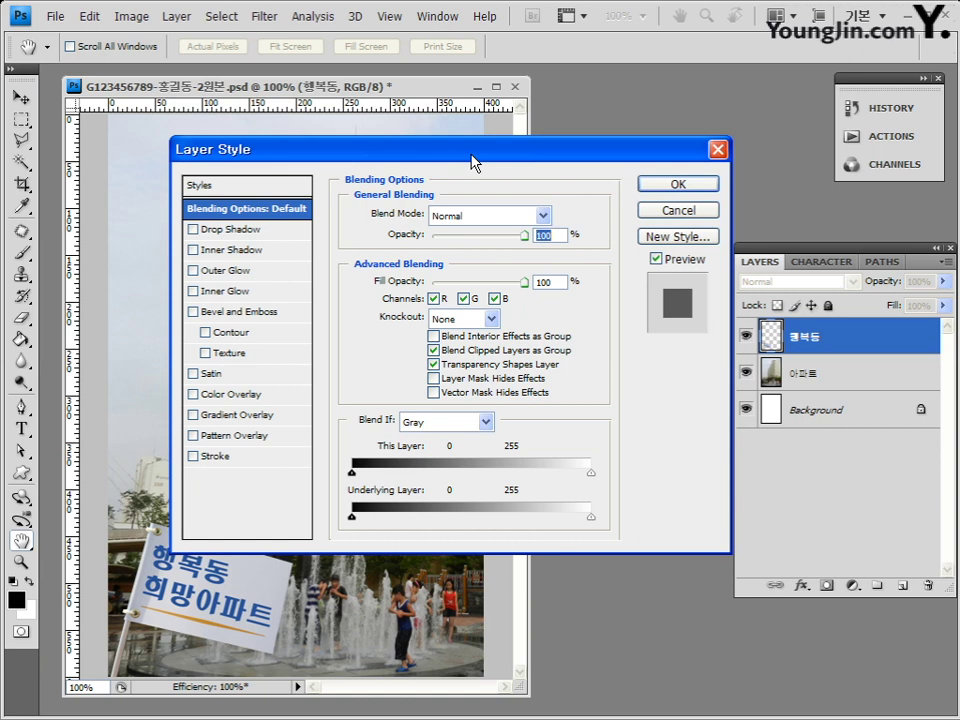
click(210, 231)
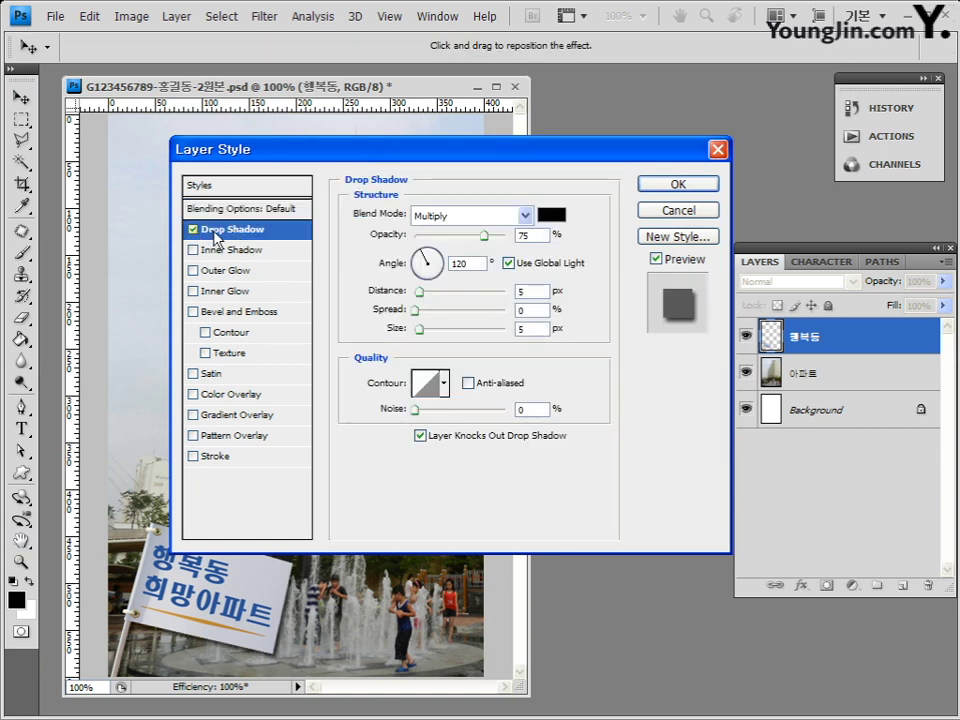
double_click(522, 234)
text(80)
double_click(465, 263)
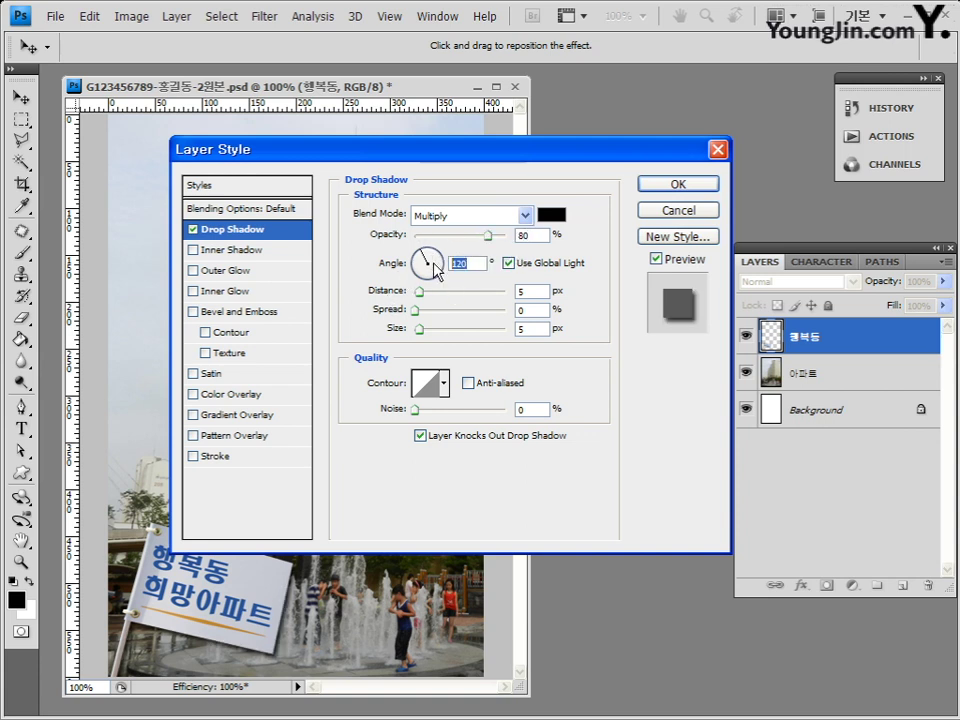
text(130)
Step: Set the drop shadow's distance to 5 px, spread to 10% and size to 10 px, and apply the style
double_click(520, 291)
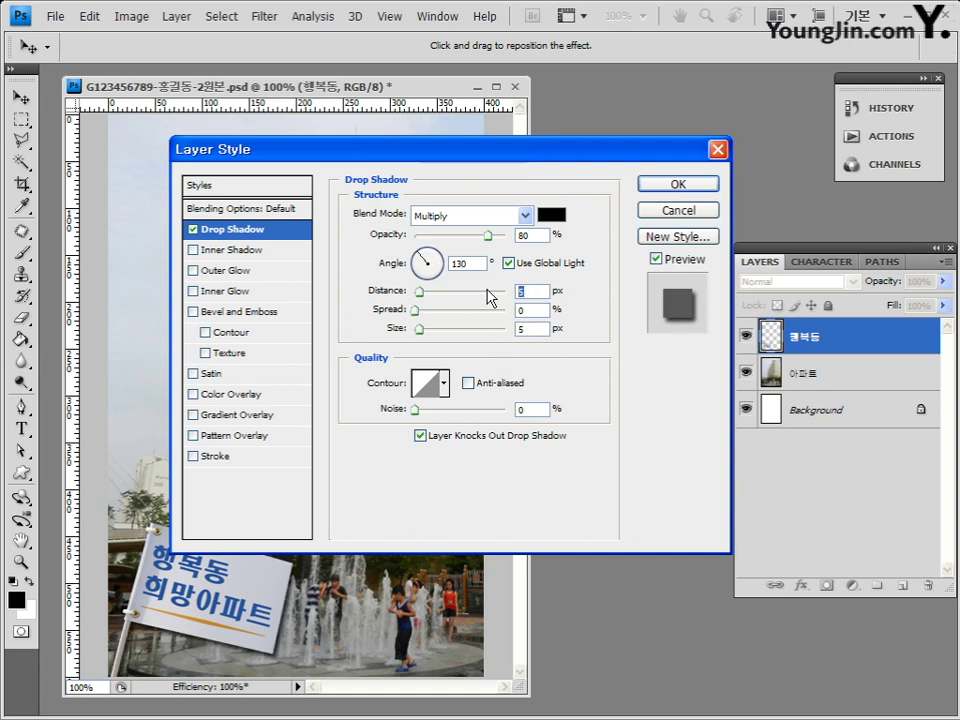
text(5)
key(Tab)
text(10)
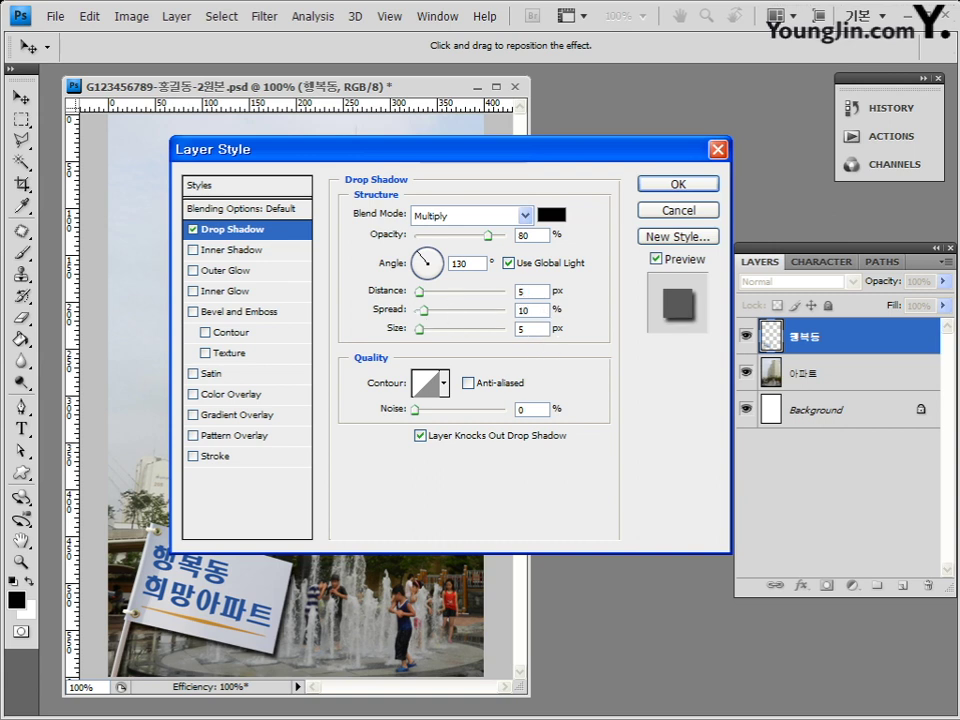
key(Tab)
text(10)
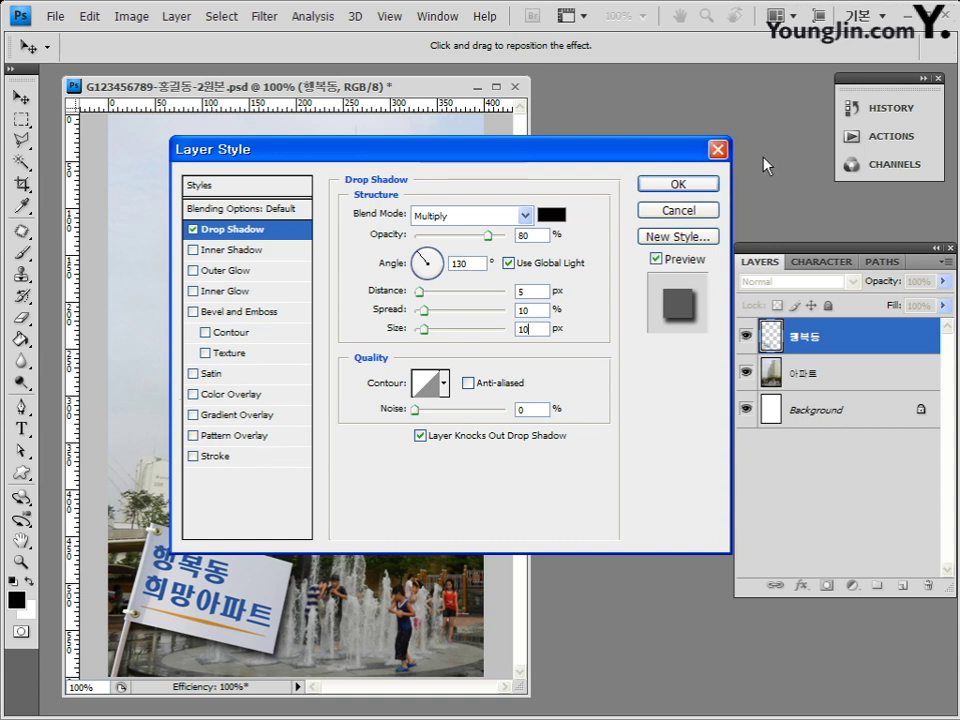
click(706, 186)
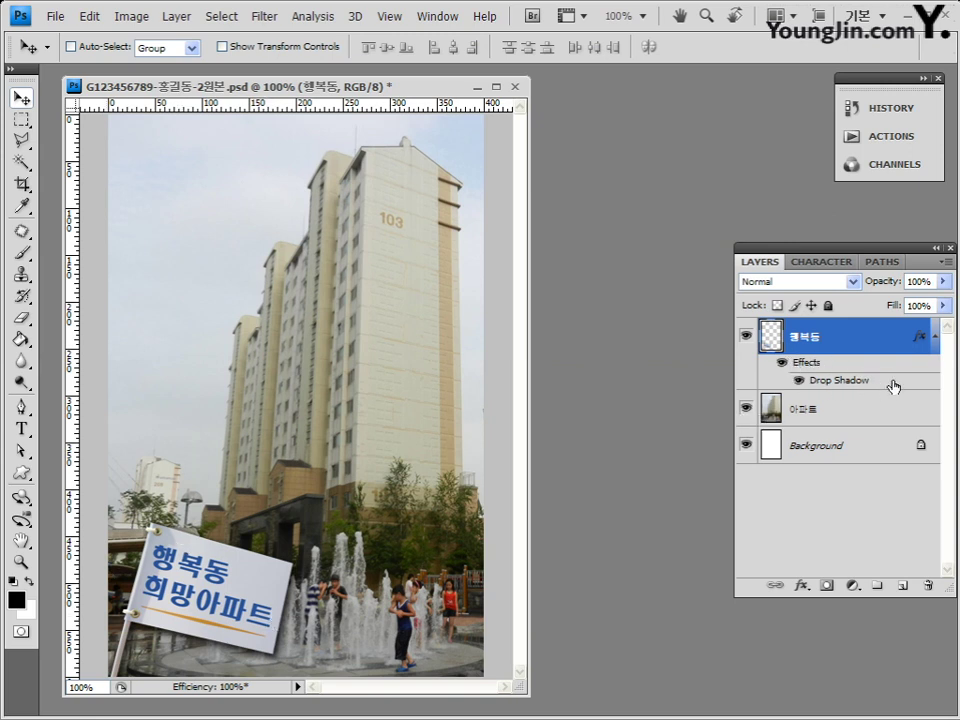
click(935, 337)
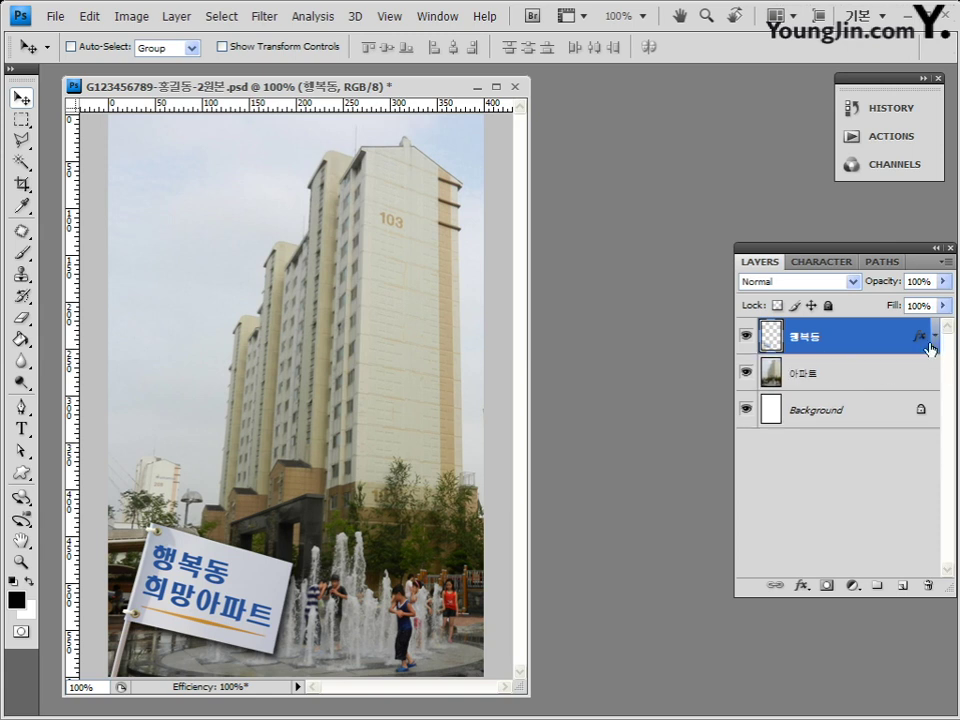
click(935, 337)
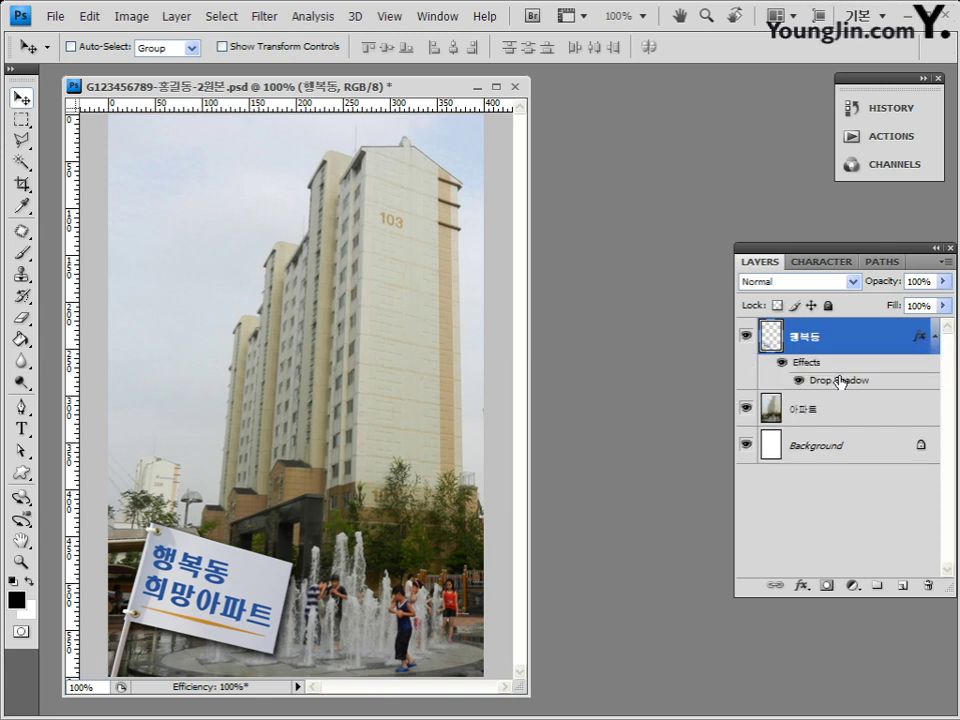
click(935, 338)
click(935, 338)
Step: Add horizontal text above the flag and paste in the two lines 아름다운 주거환경 and 내가족의 희망사항
click(24, 430)
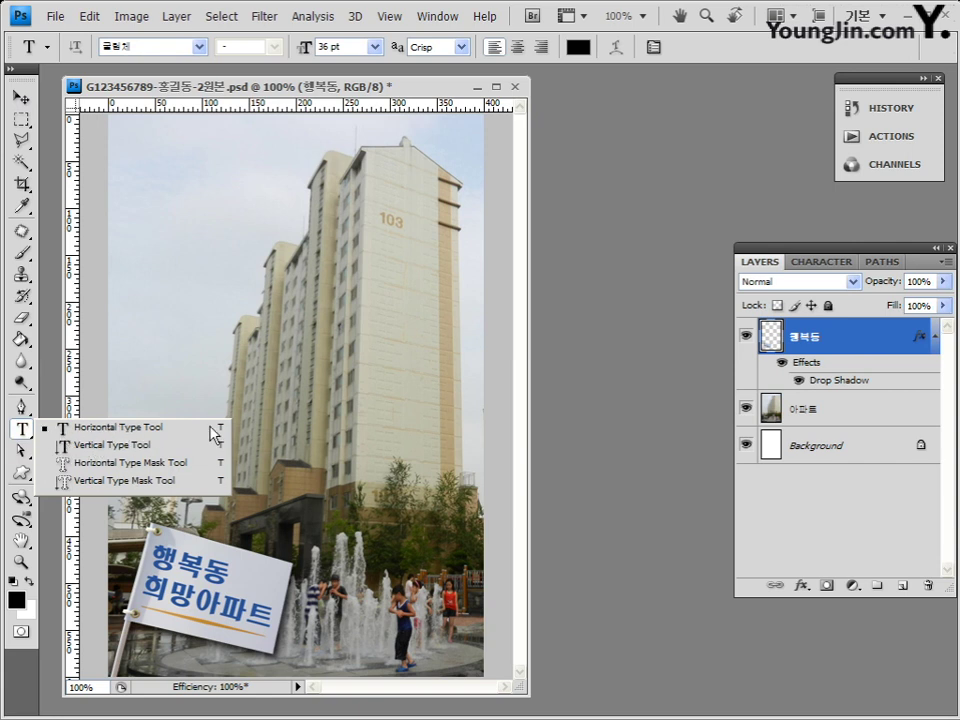
click(403, 100)
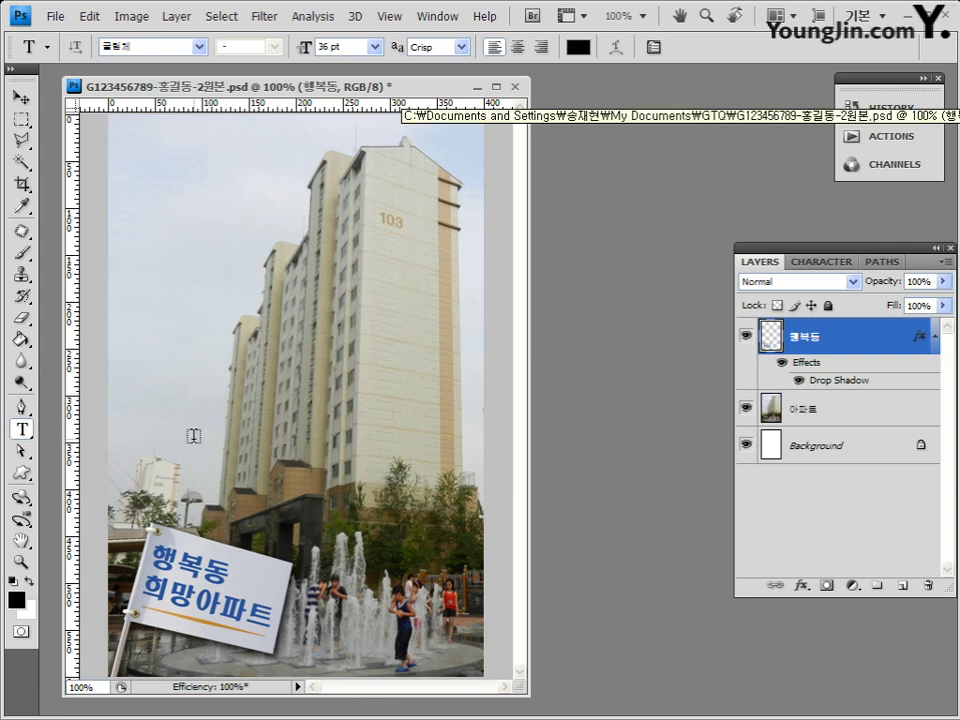
click(186, 406)
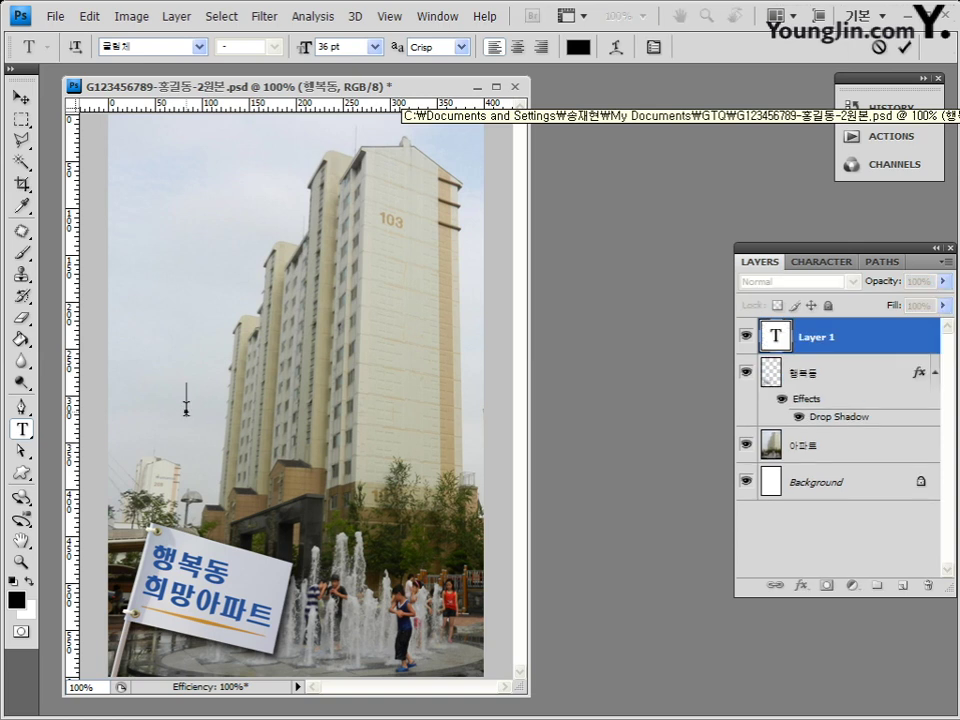
right_click(189, 400)
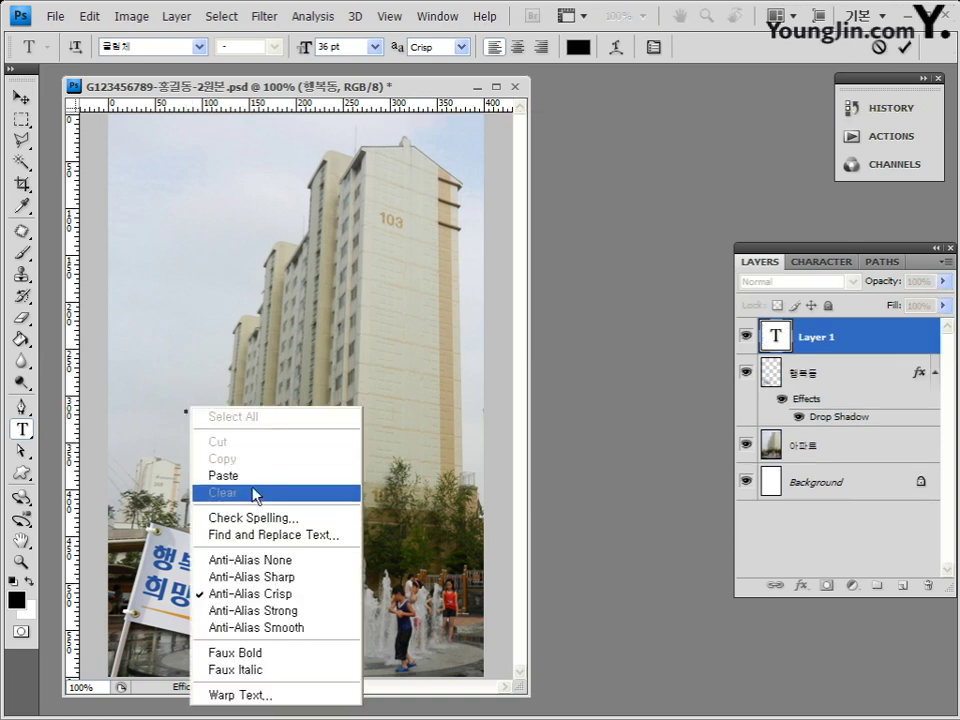
click(225, 476)
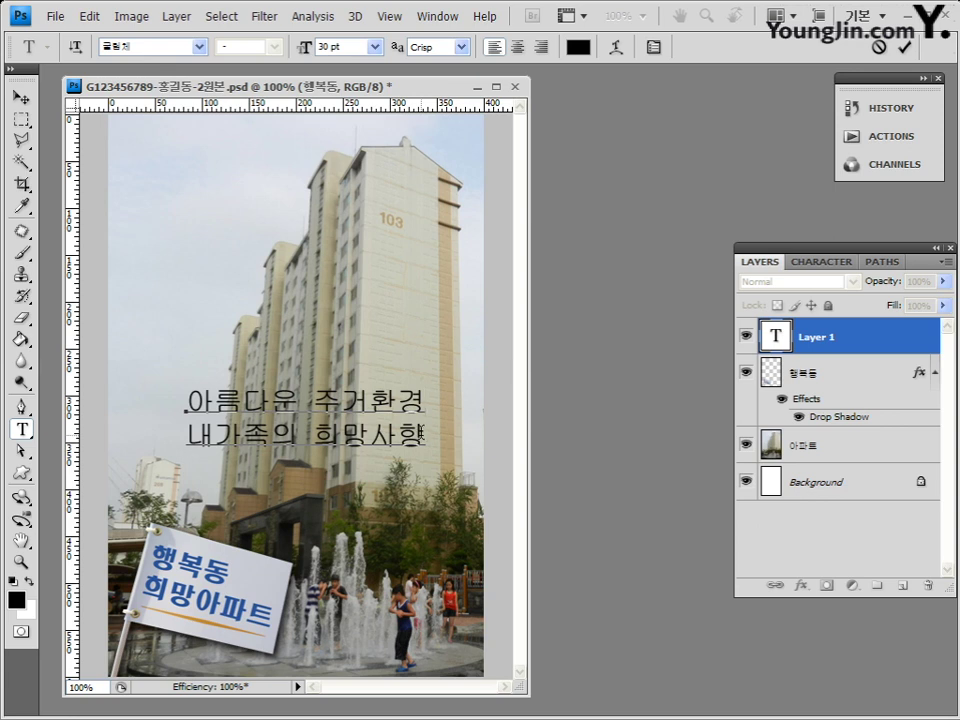
Step: Set both text lines to the 돋움 font at 30 pt
drag(425, 437, 191, 400)
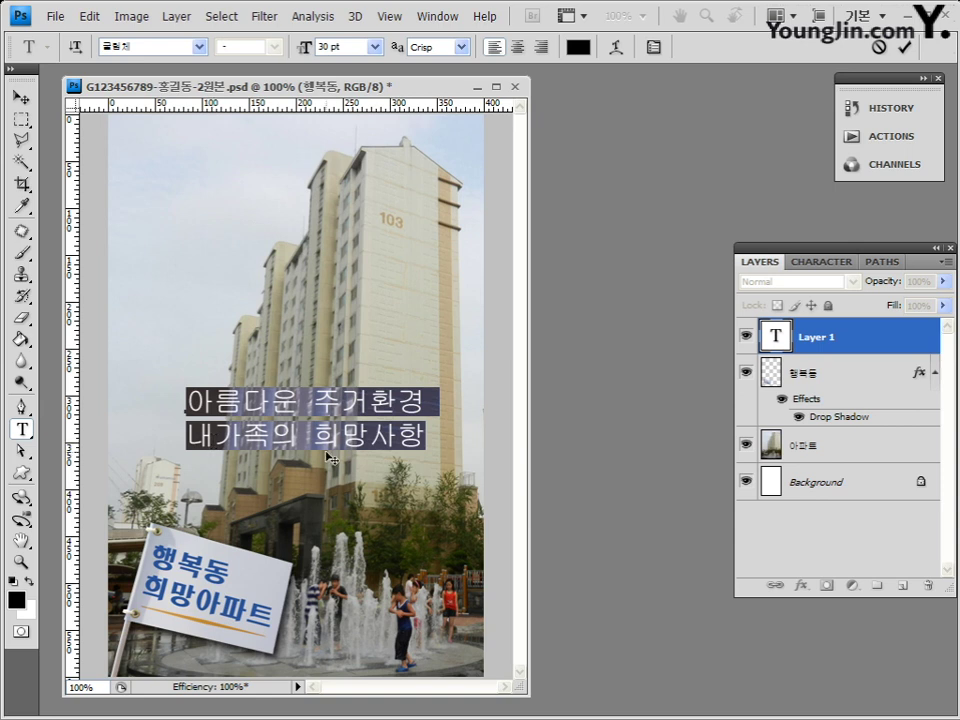
click(148, 43)
click(200, 47)
click(200, 47)
click(198, 47)
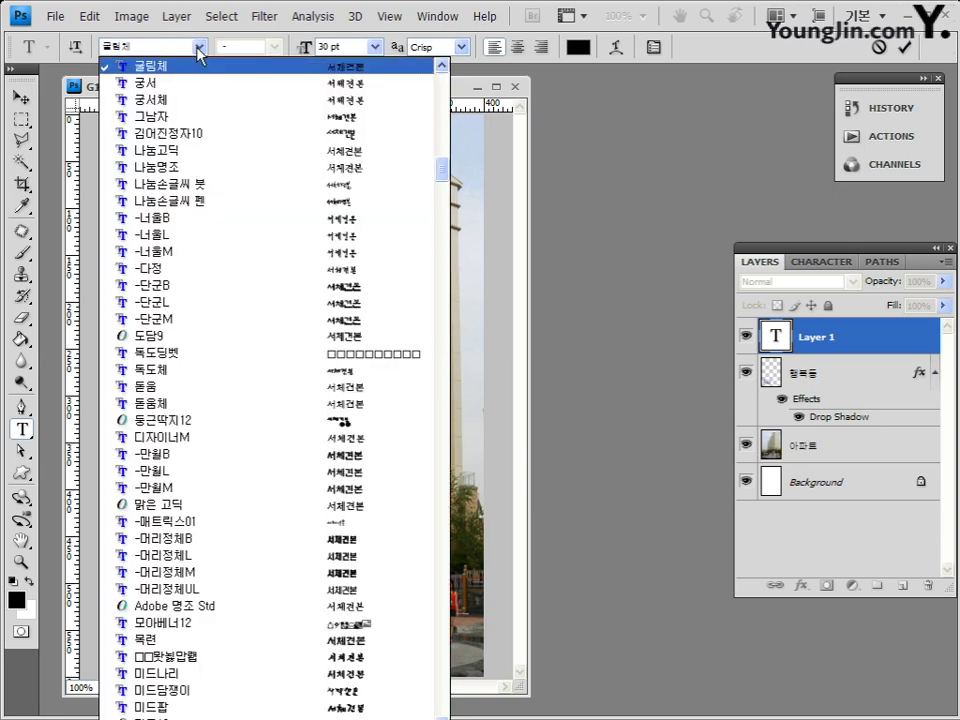
key(Escape)
key(Up)
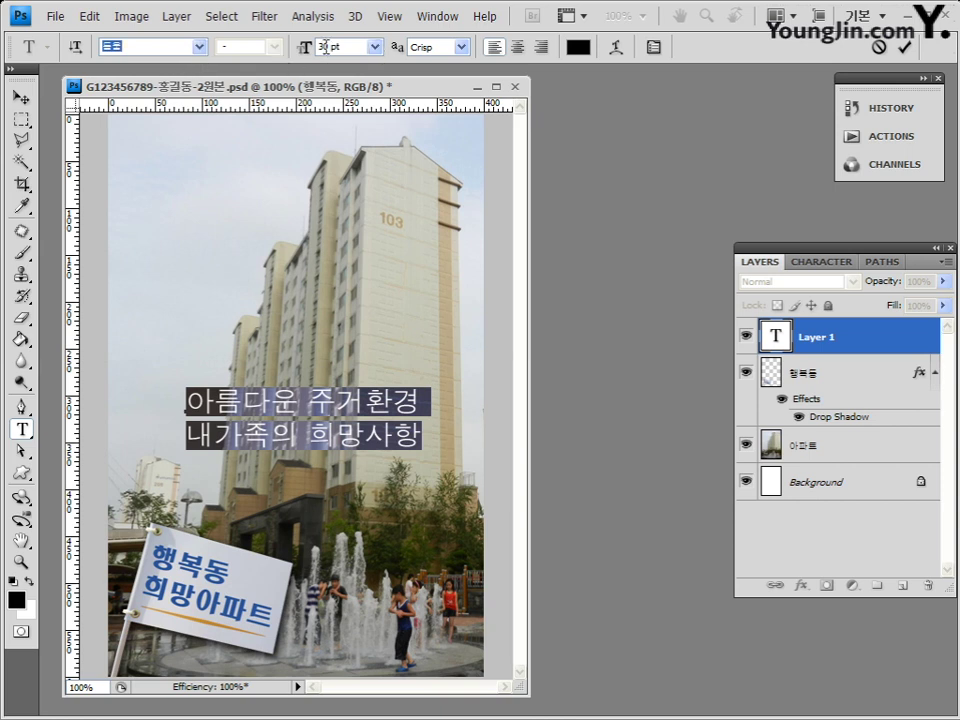
click(374, 47)
click(352, 243)
click(358, 47)
Step: Set the colour of both text lines to ff6600 with the web-colours restriction turned off, and commit the text
click(579, 47)
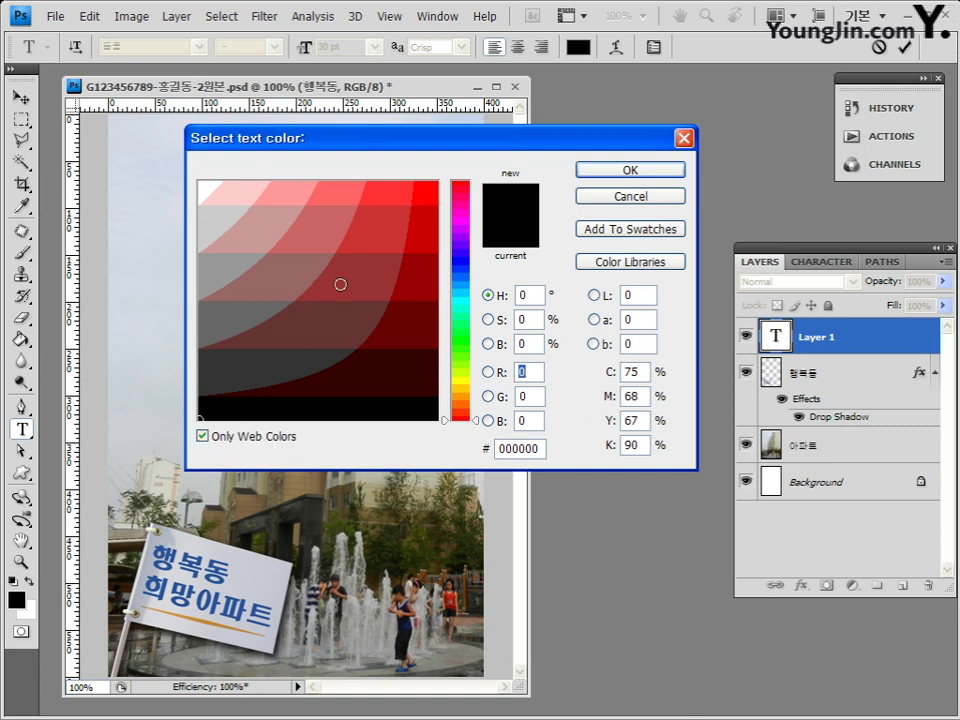
click(203, 437)
click(203, 437)
click(538, 448)
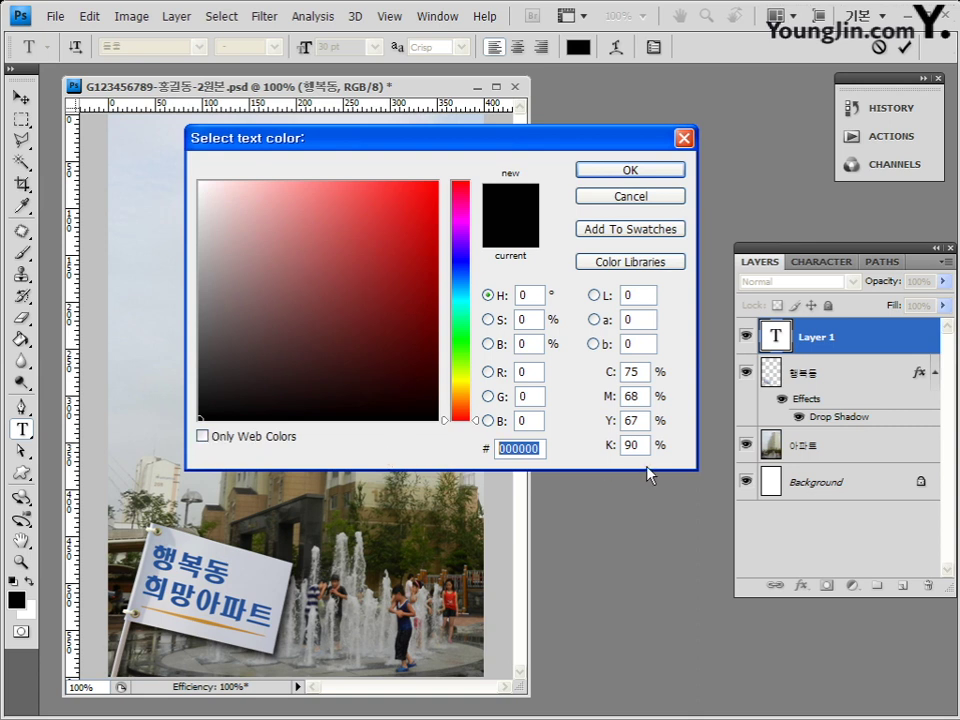
text(f)
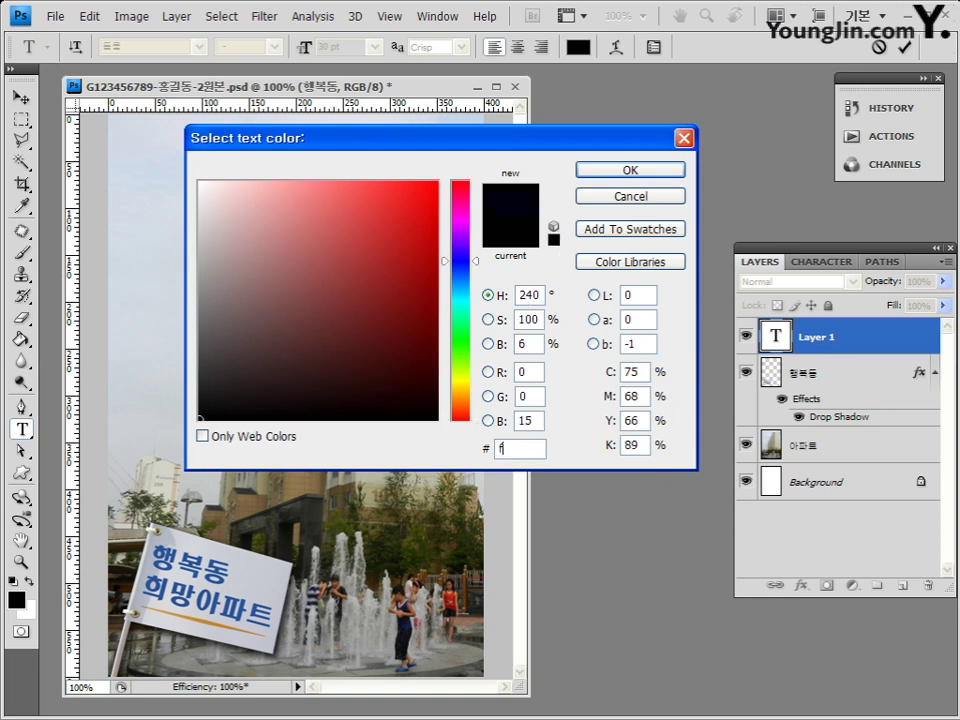
text(f6600)
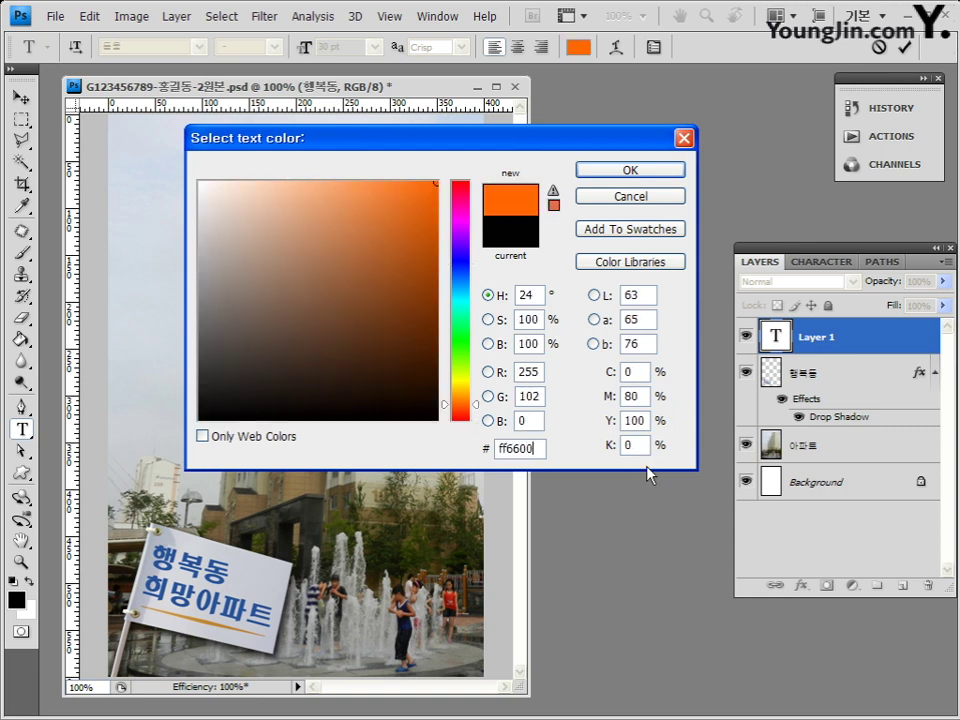
click(658, 171)
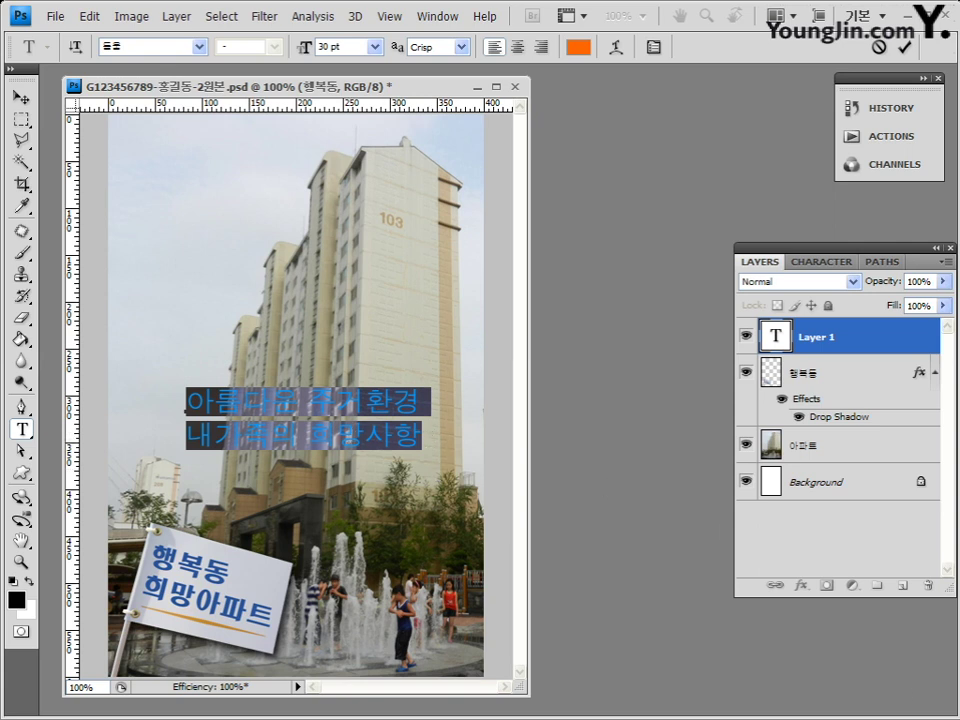
click(20, 97)
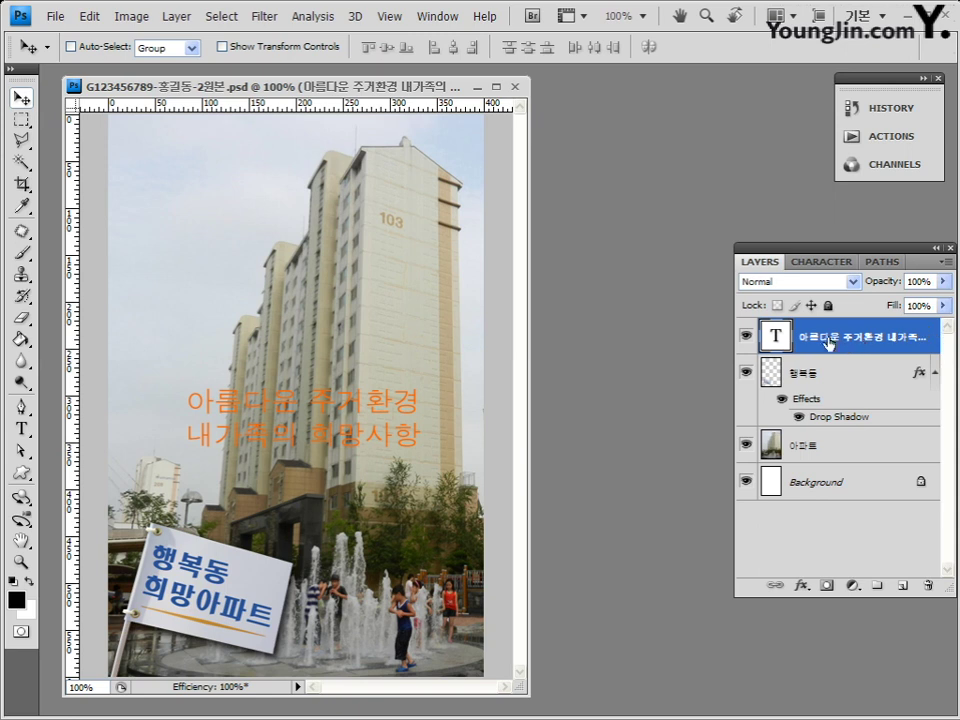
Step: Add a Stroke layer style to the two-line text layer with a size of 2 px
double_click(881, 330)
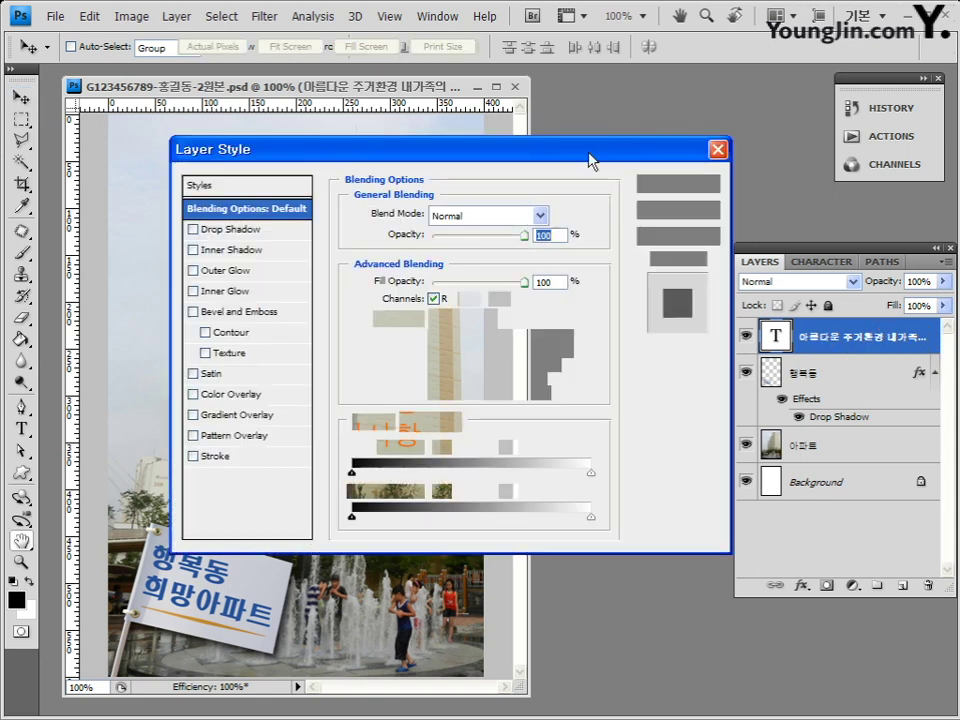
drag(573, 157, 548, 181)
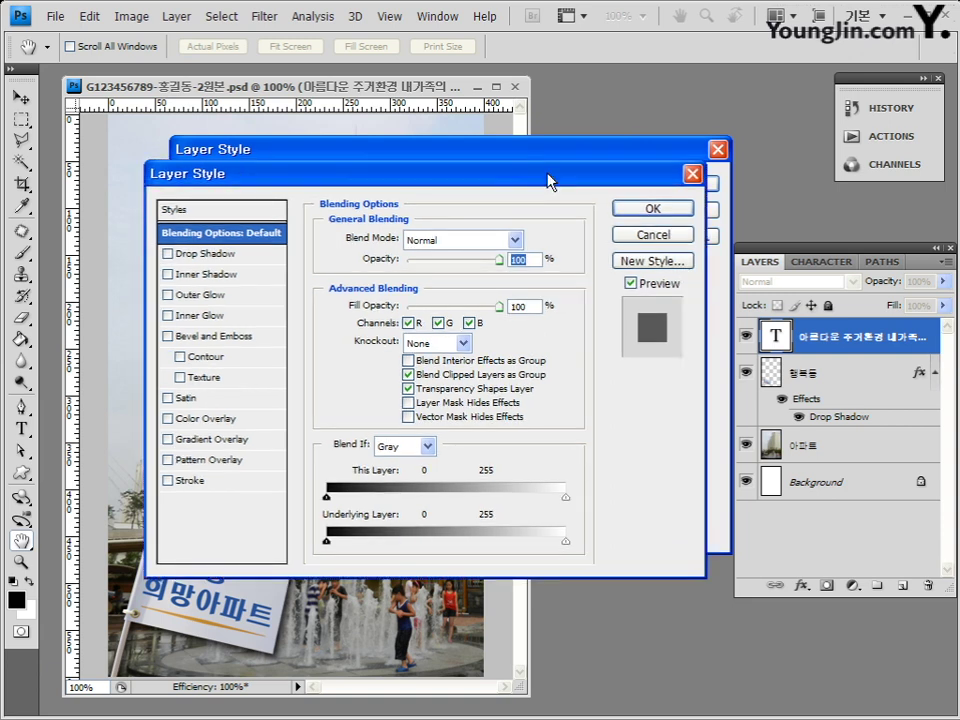
click(190, 484)
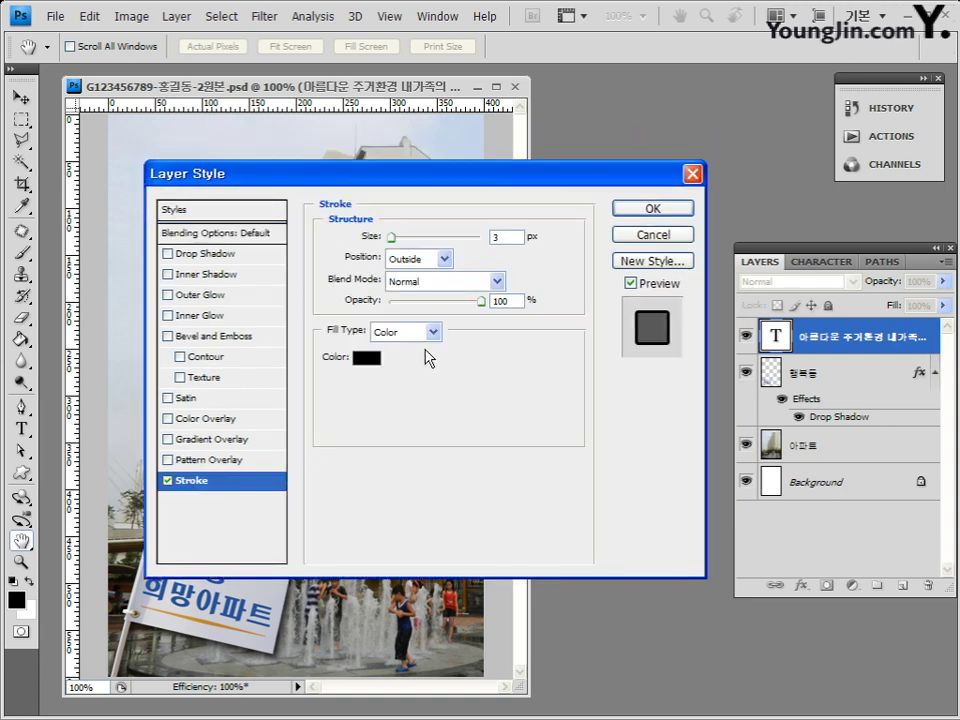
drag(500, 237, 451, 239)
text(2)
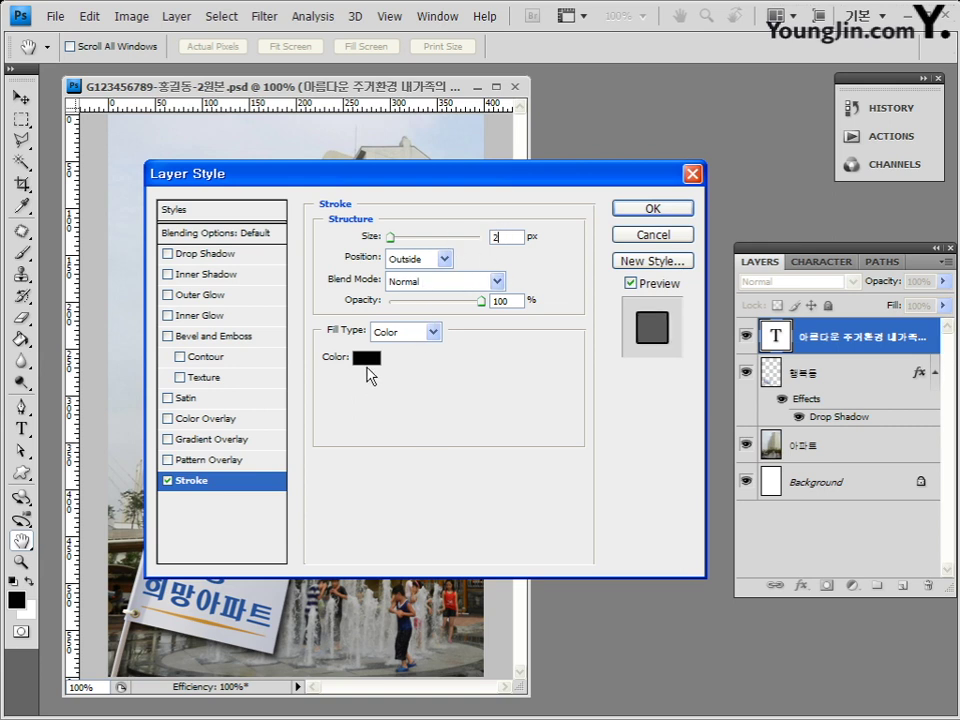
Step: Set the text stroke's colour to ffffff and apply the layer style
click(366, 358)
click(530, 452)
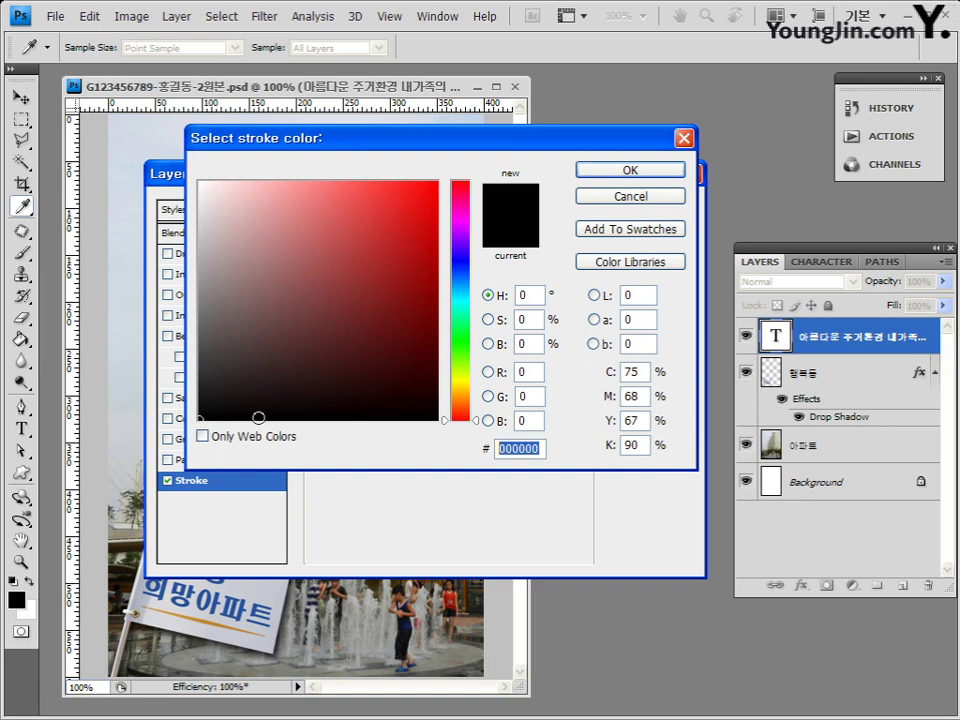
text(fff)
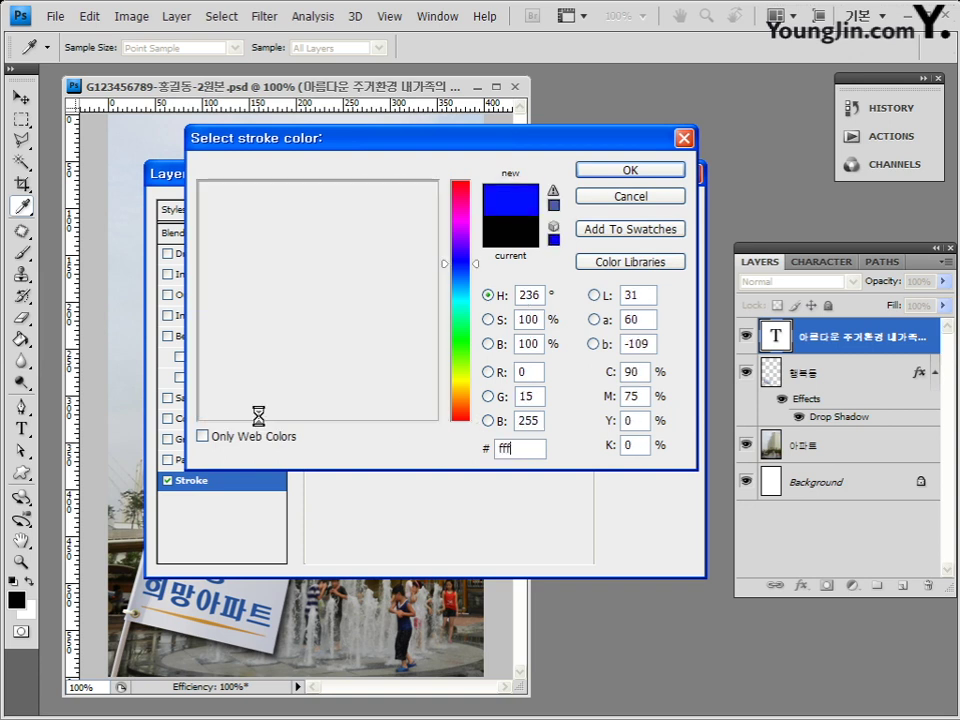
text(fff)
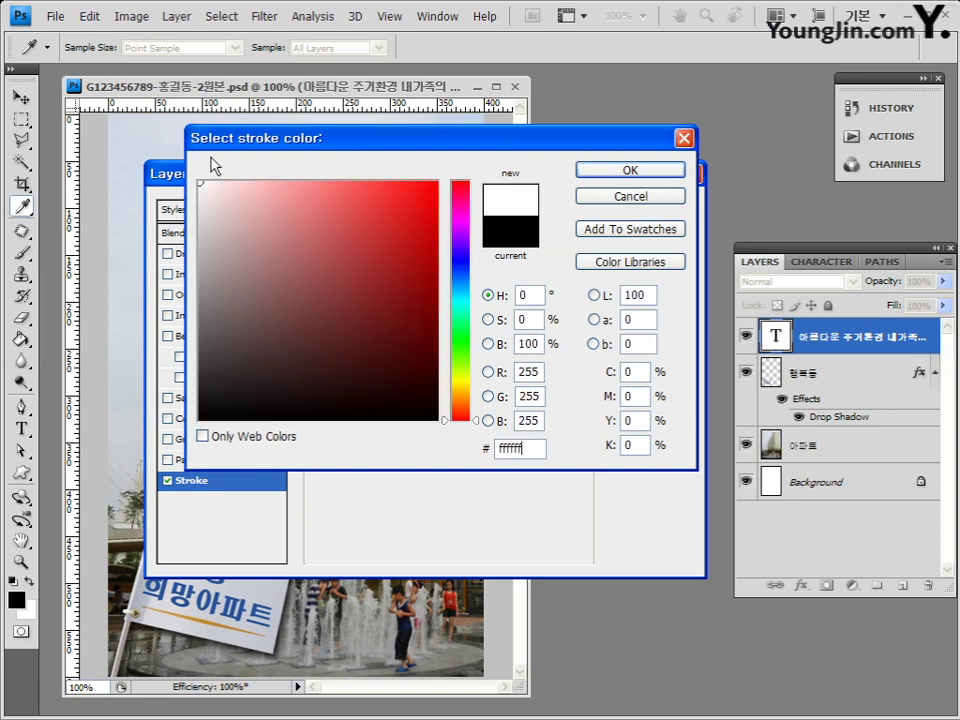
click(660, 174)
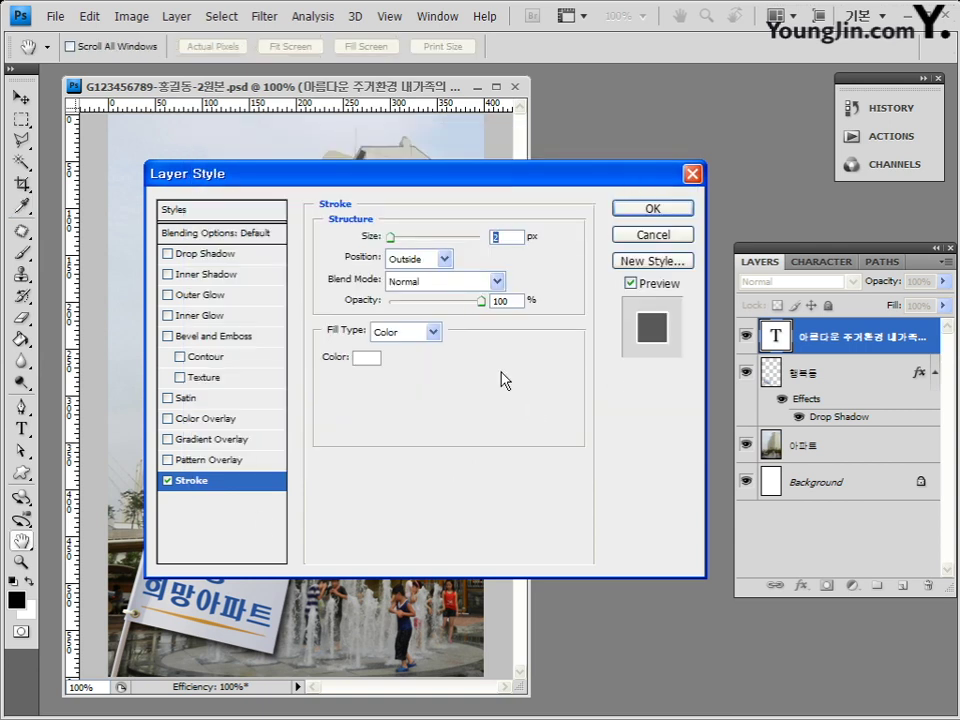
click(653, 209)
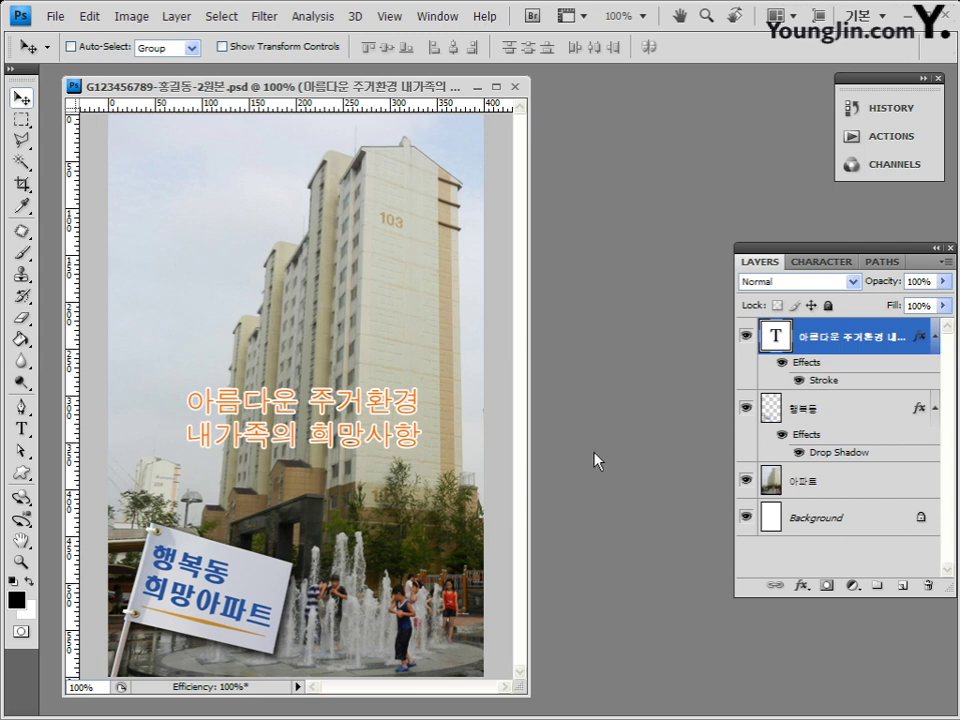
Step: Move the two-line text down closer to the flag and warp it with the horizontal Bulge style at +32% bend
drag(311, 444, 313, 478)
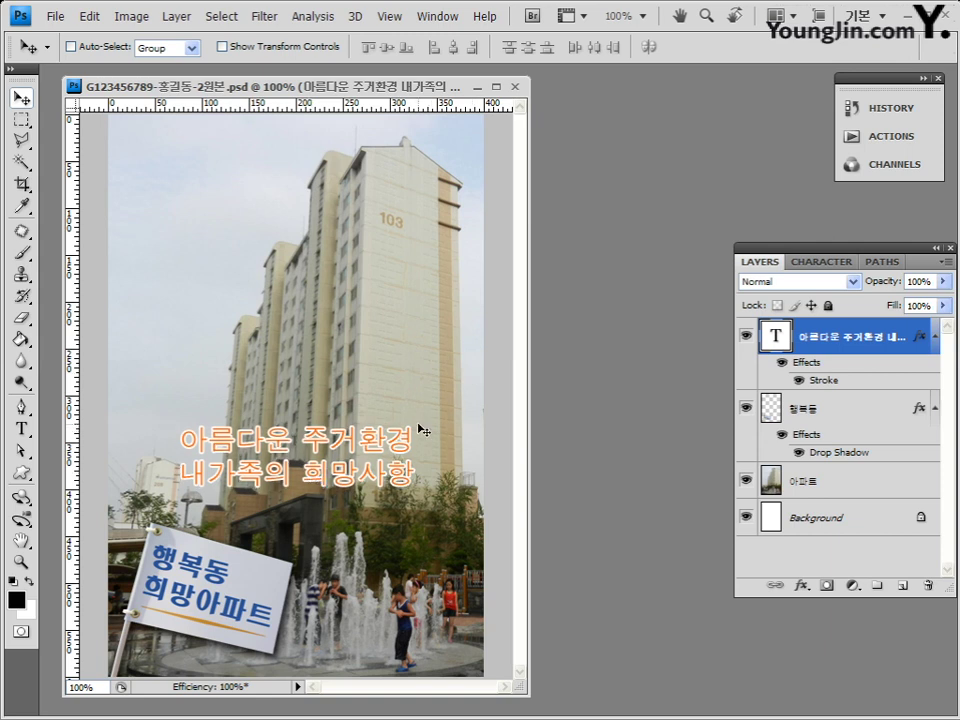
click(22, 430)
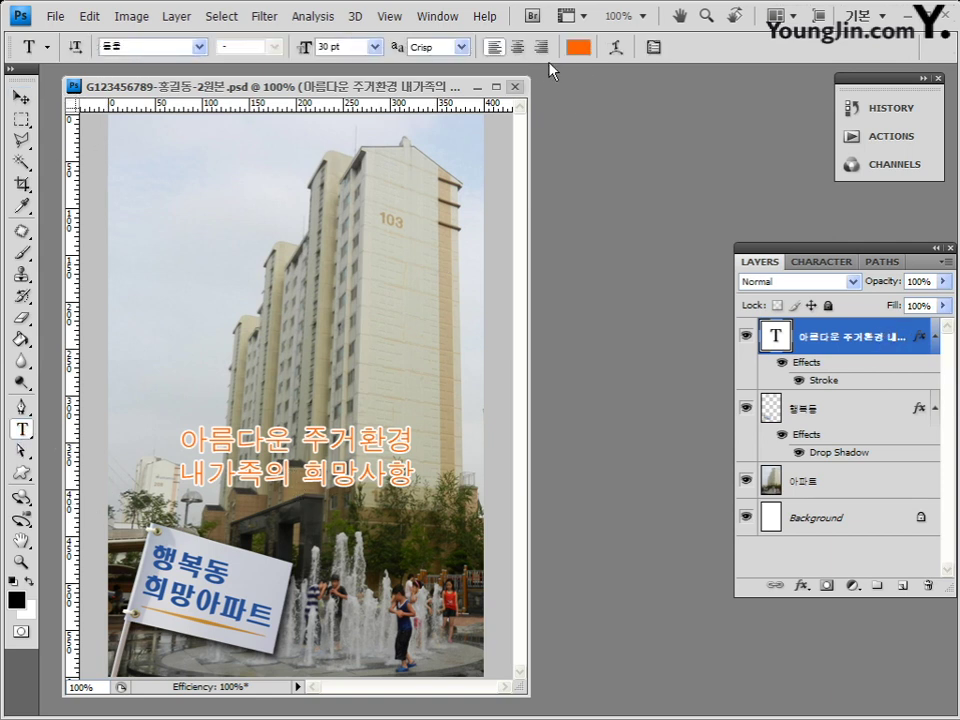
click(618, 48)
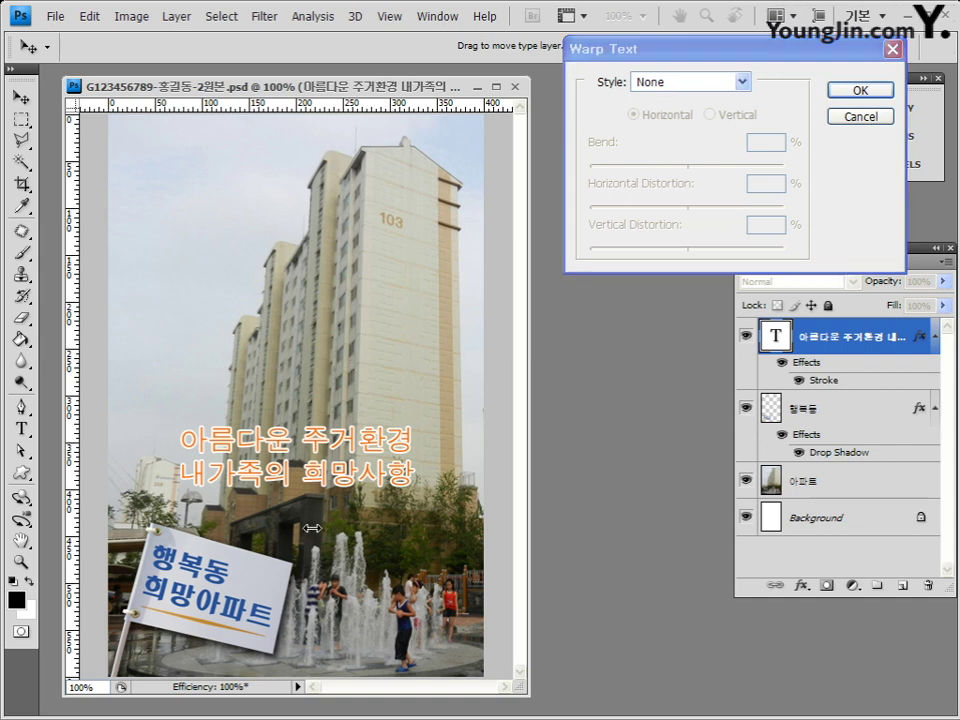
click(742, 82)
click(743, 84)
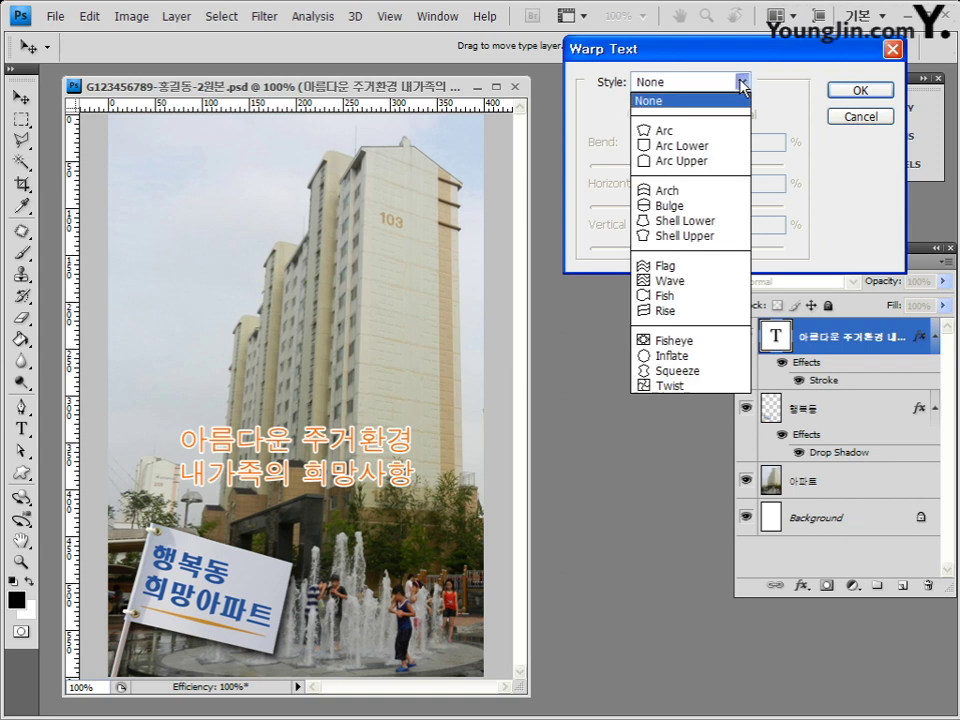
click(712, 207)
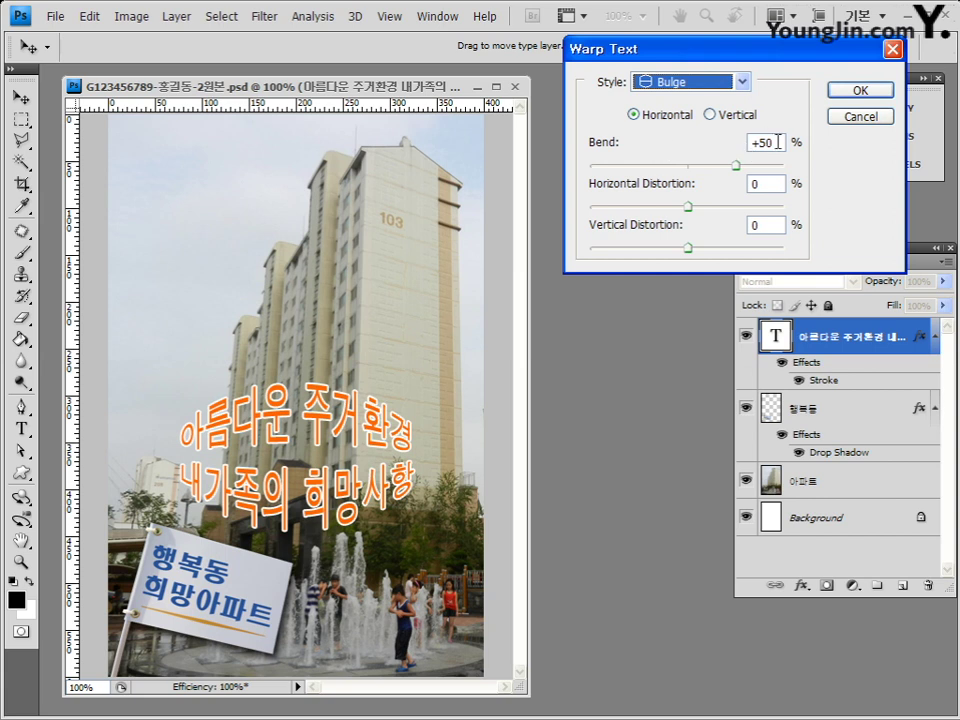
double_click(762, 143)
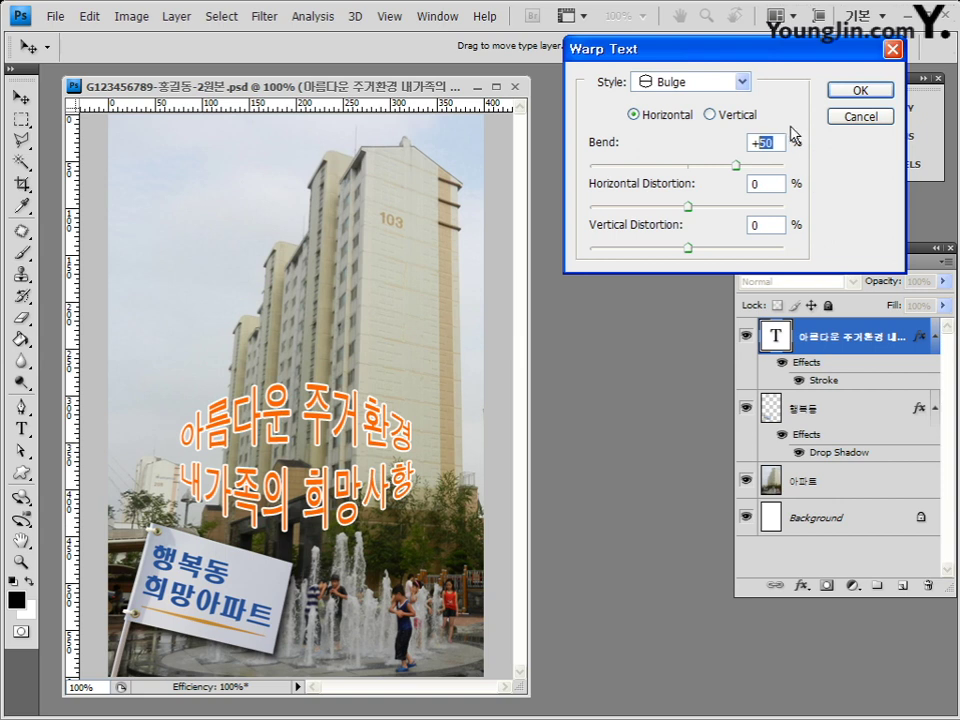
text(+32)
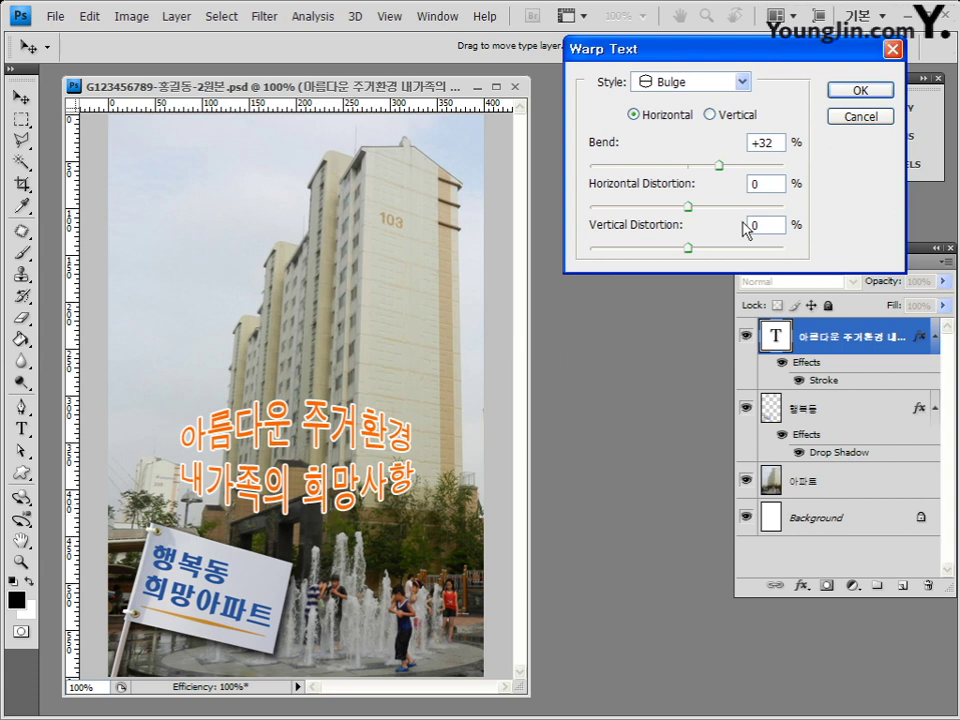
drag(718, 165, 718, 166)
click(884, 96)
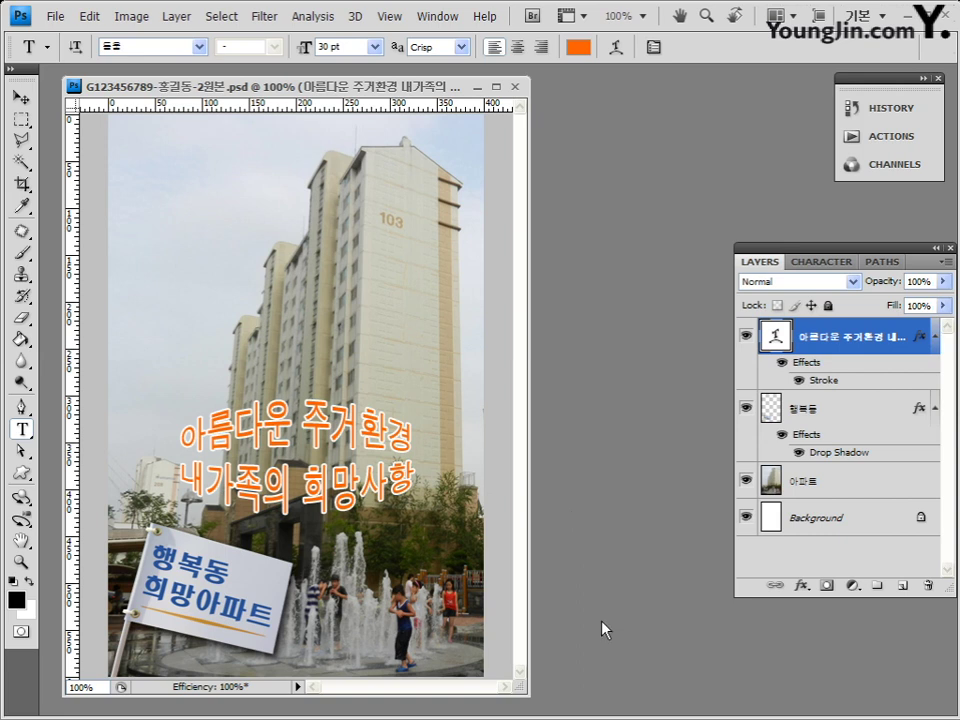
Step: Save the layered composition over the existing 2원본 PSD in the GTQ folder, with maximized compatibility
click(53, 18)
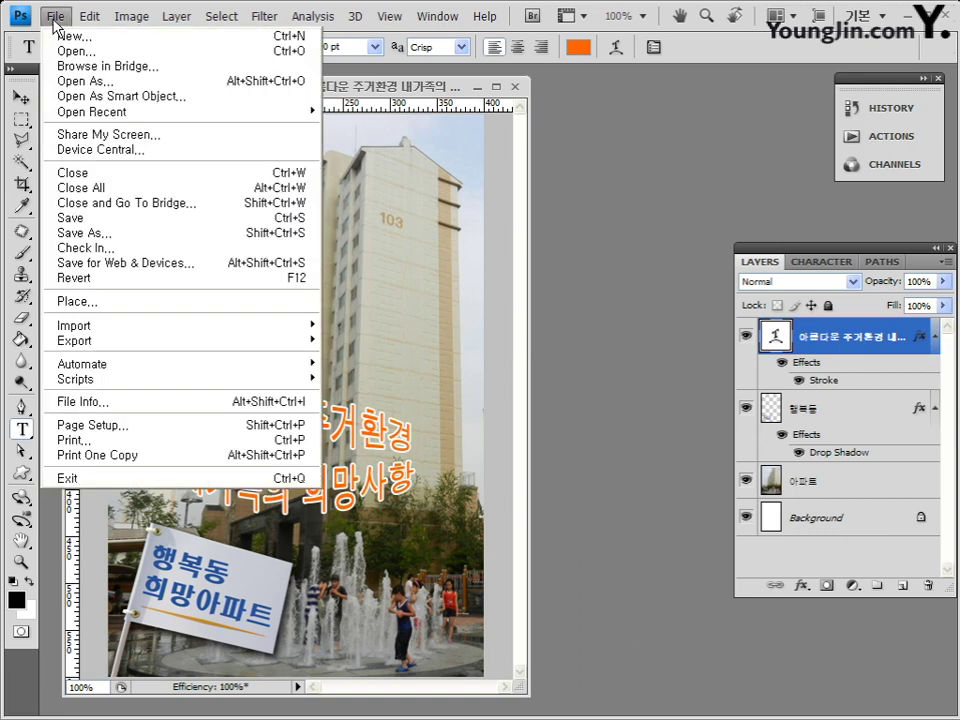
click(120, 234)
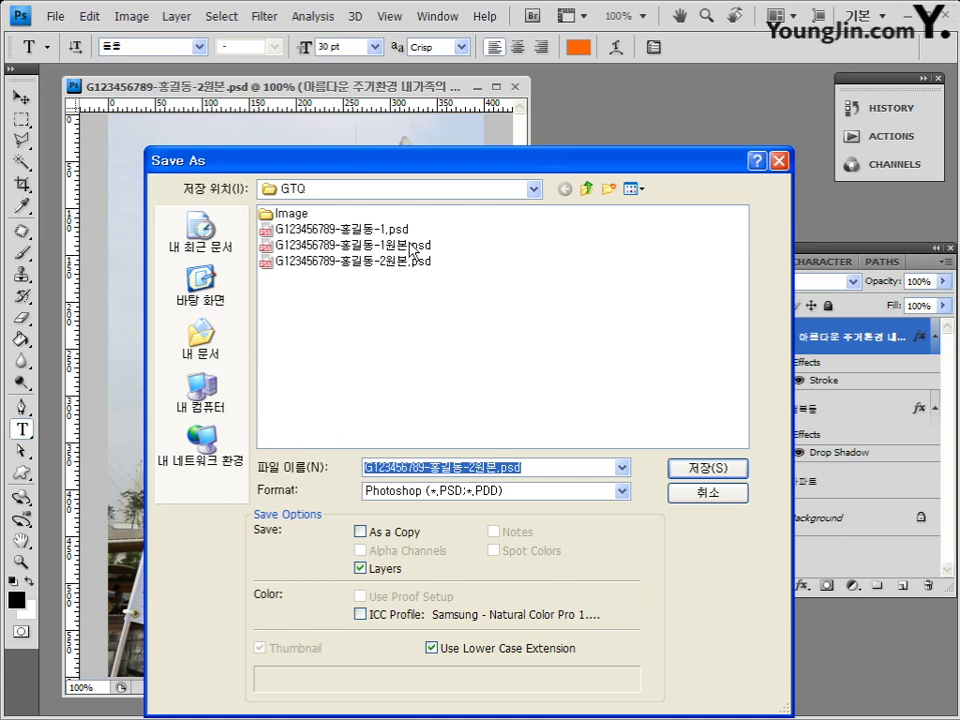
click(697, 473)
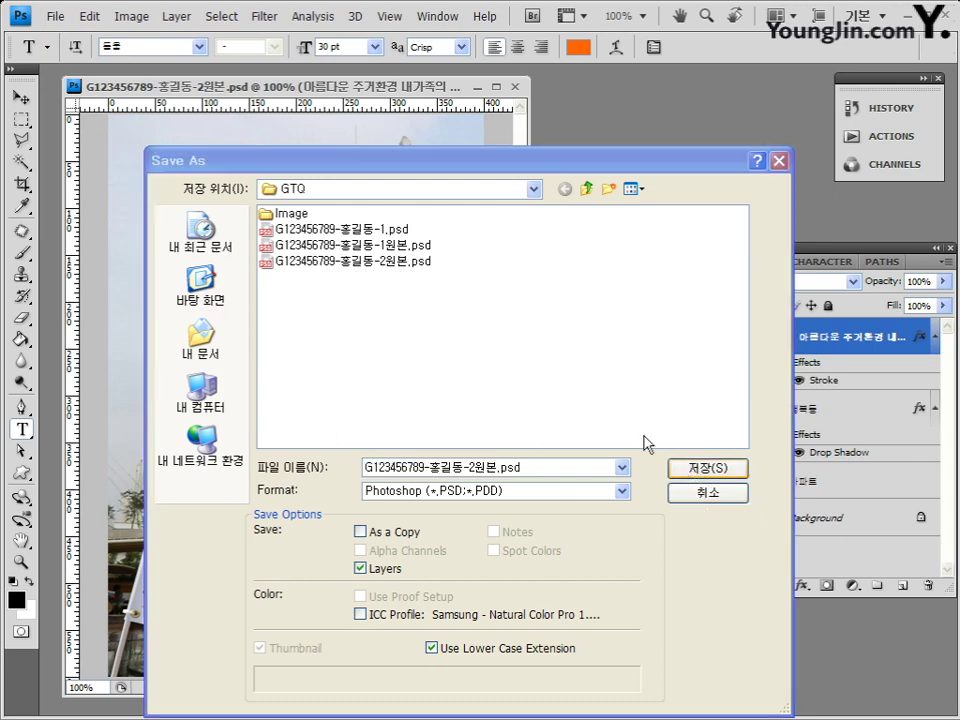
click(460, 296)
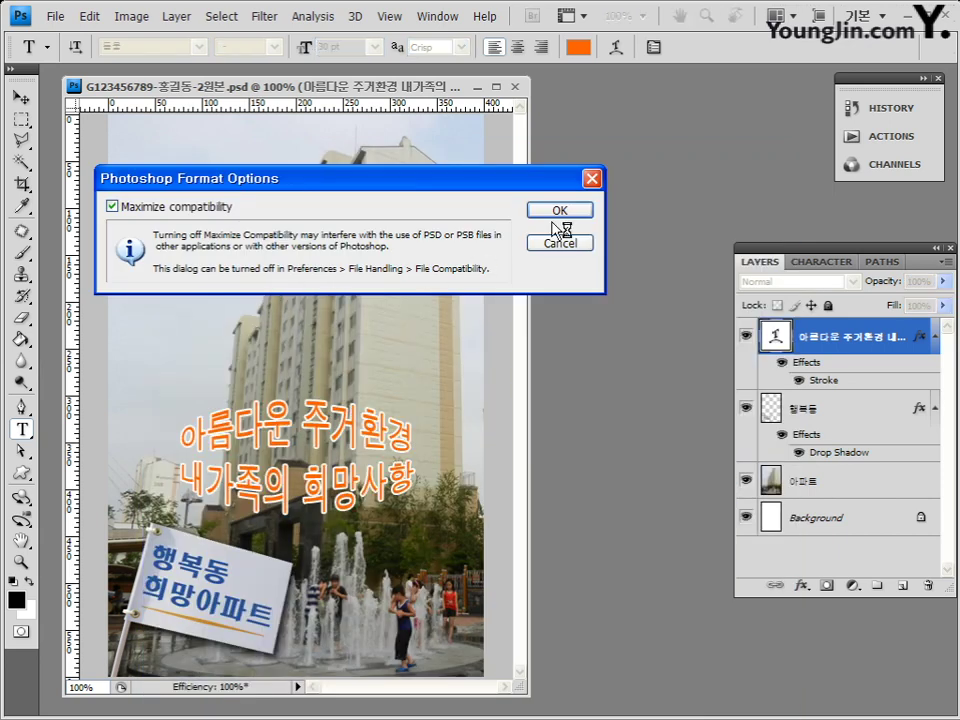
click(556, 212)
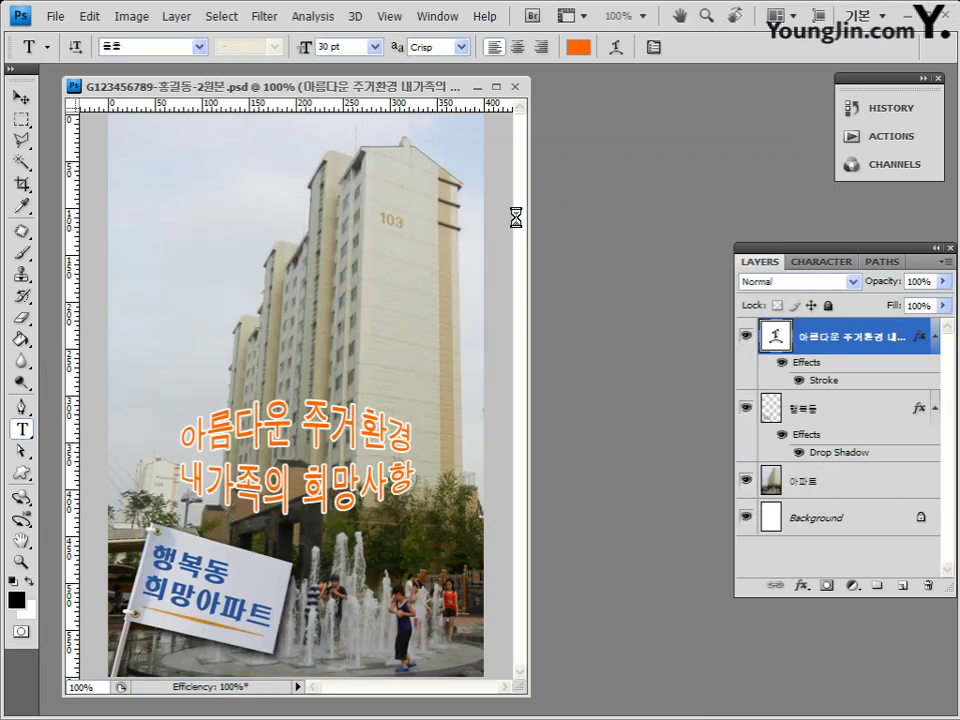
Step: Save a JPEG copy in the GTQ folder at quality 12, removing 원본 from the file name so it ends in -2
click(60, 17)
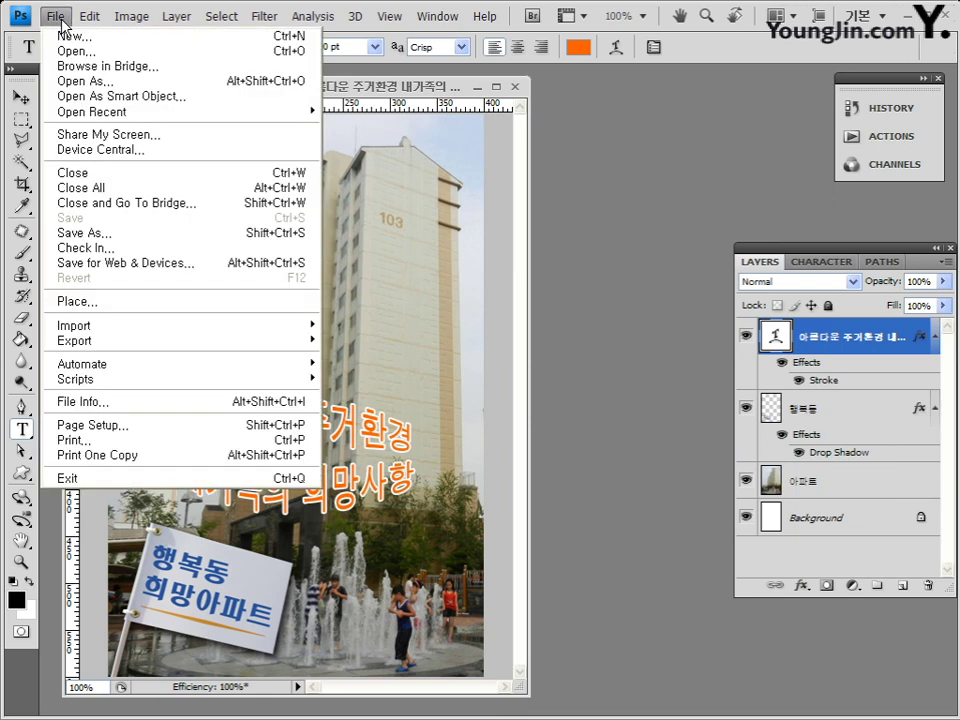
click(118, 240)
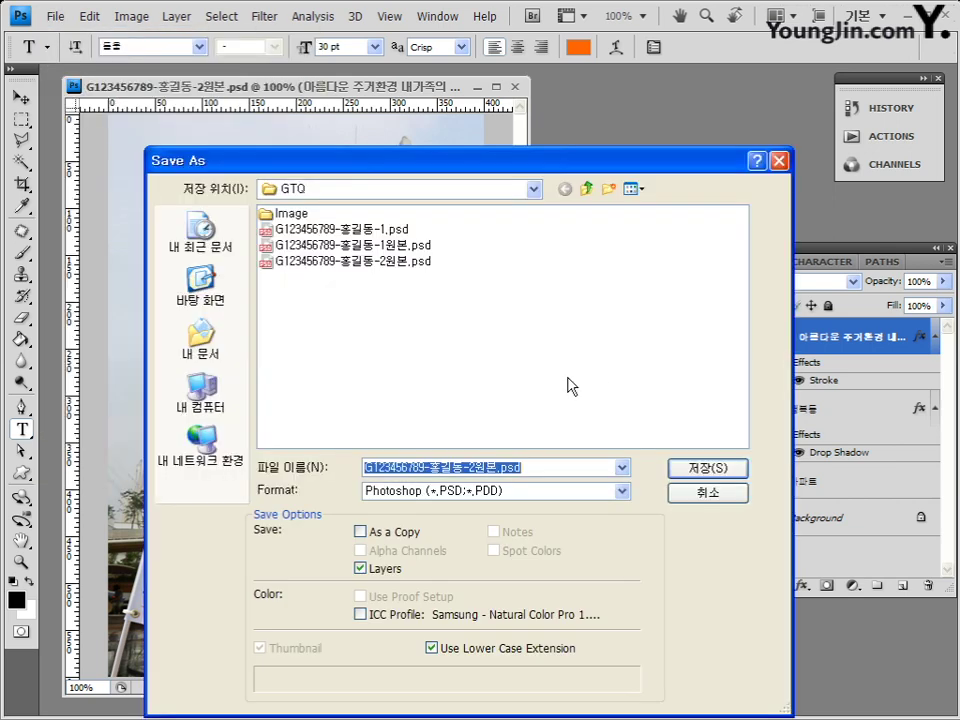
click(470, 490)
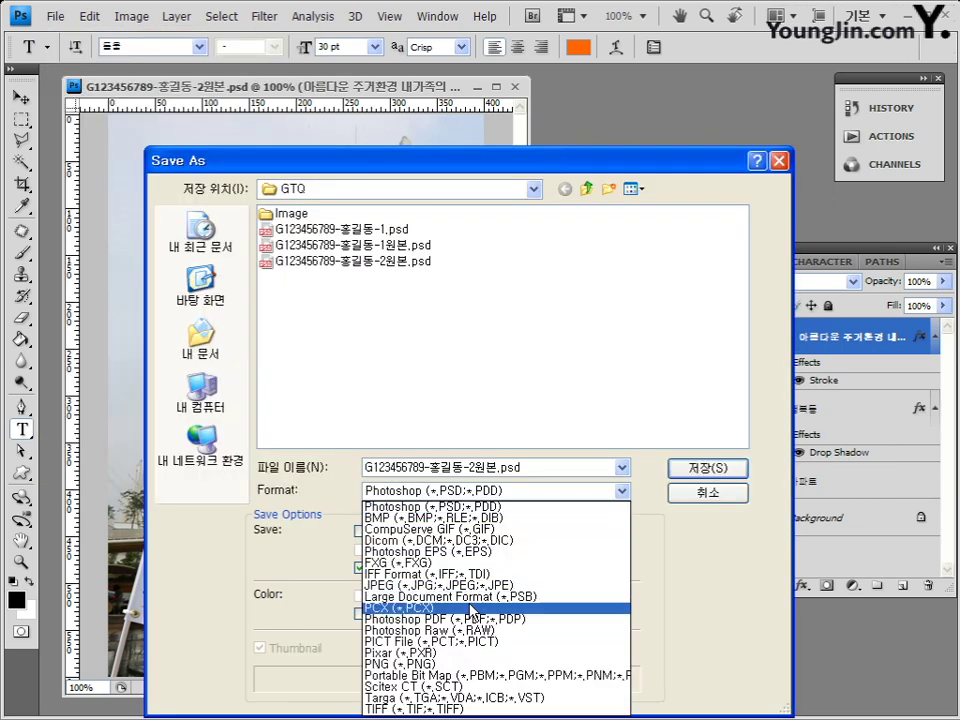
click(489, 585)
click(508, 470)
click(504, 466)
key(shift+Left)
key(Delete)
key(Delete)
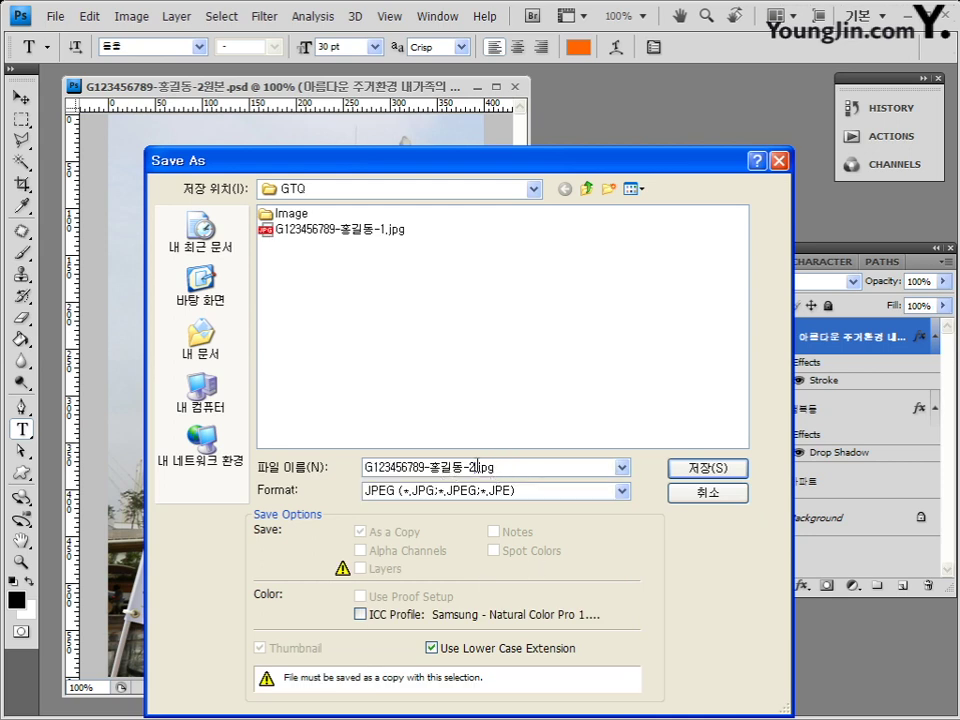
click(707, 467)
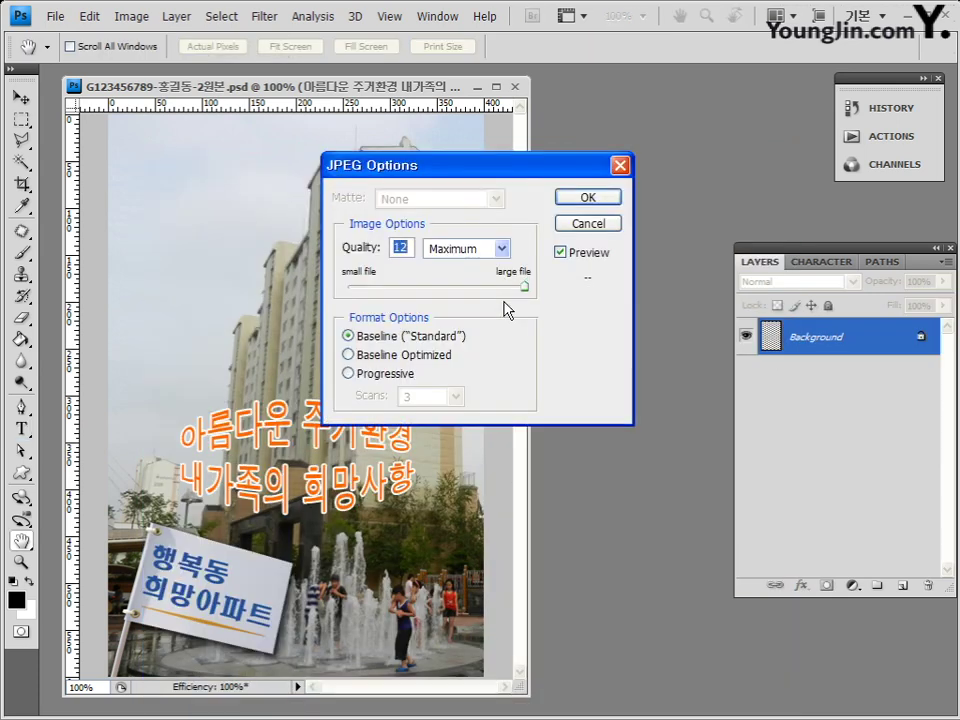
click(589, 198)
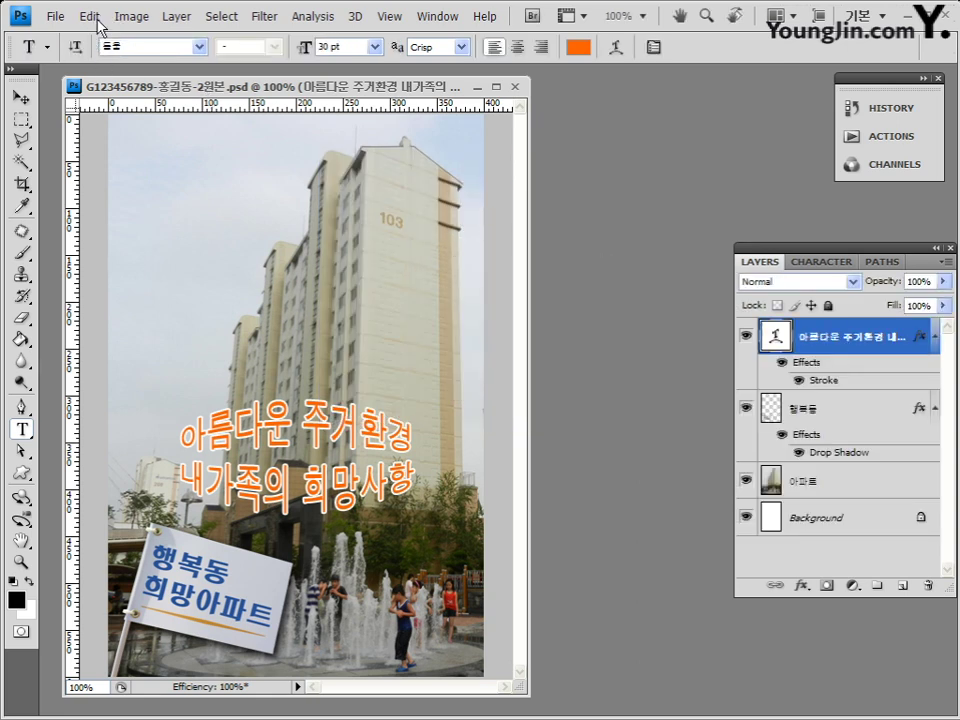
Step: Resize the composition to 40 x 60 pixels, keeping proportions constrained and resampling on
click(130, 17)
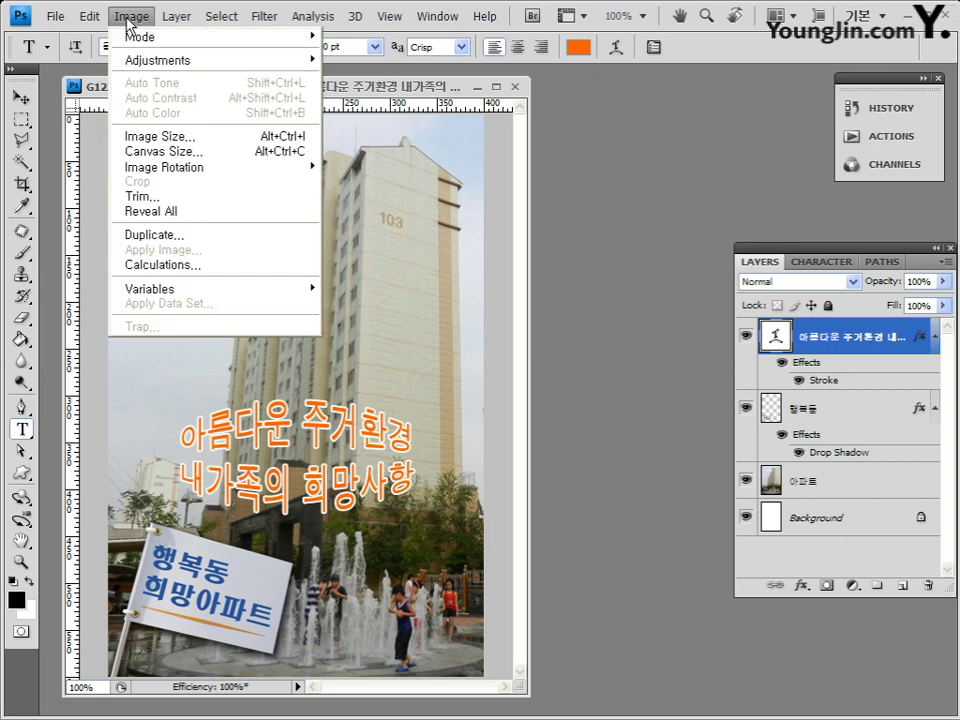
click(189, 138)
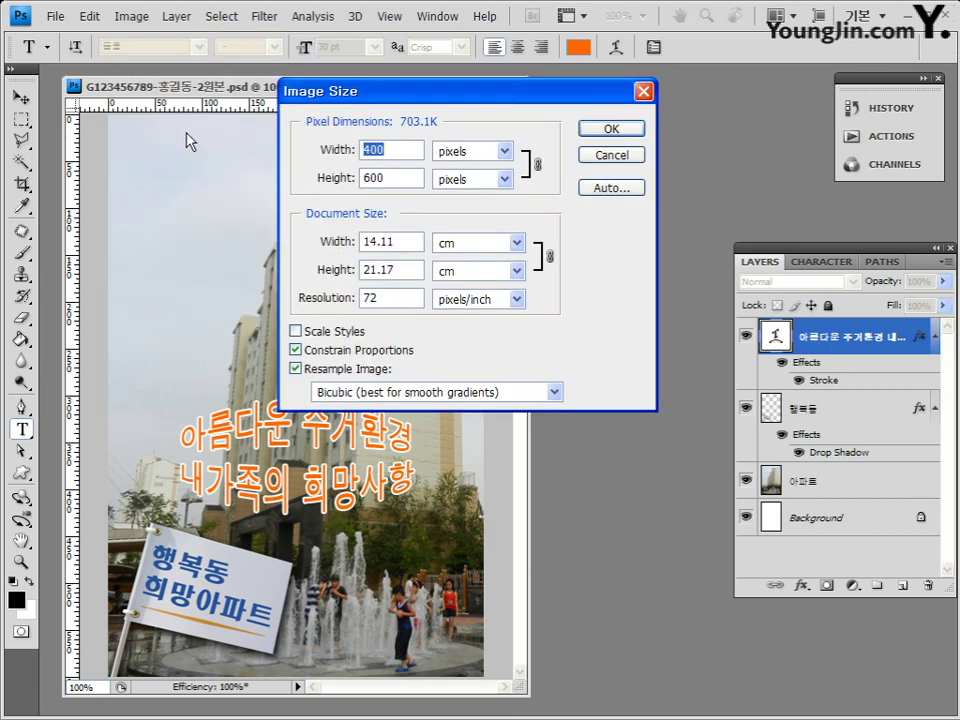
click(394, 150)
key(BackSpace)
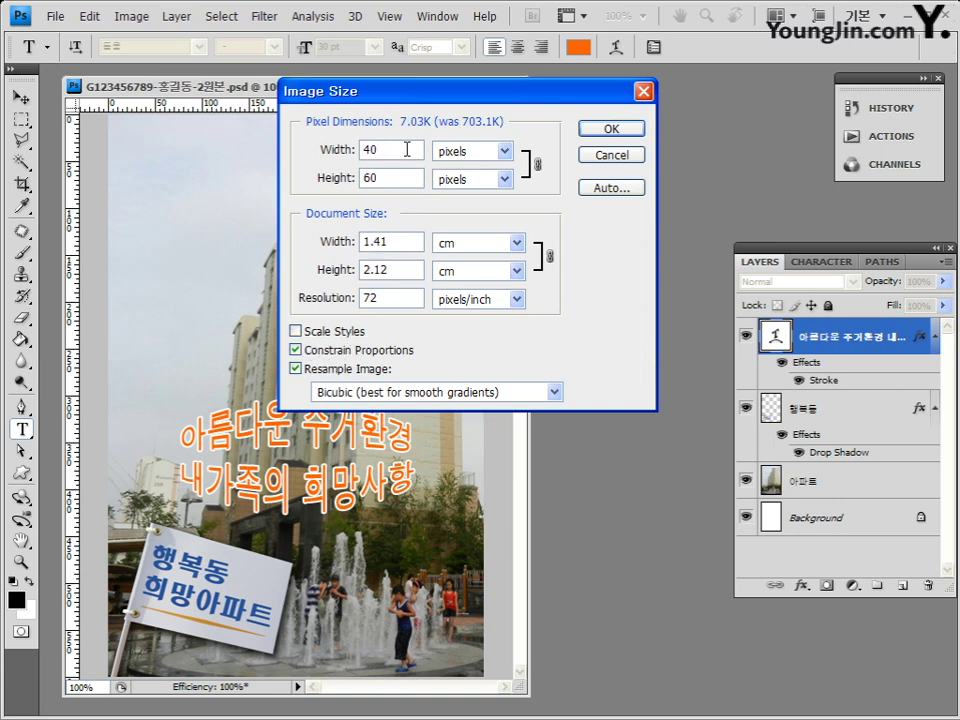
click(611, 130)
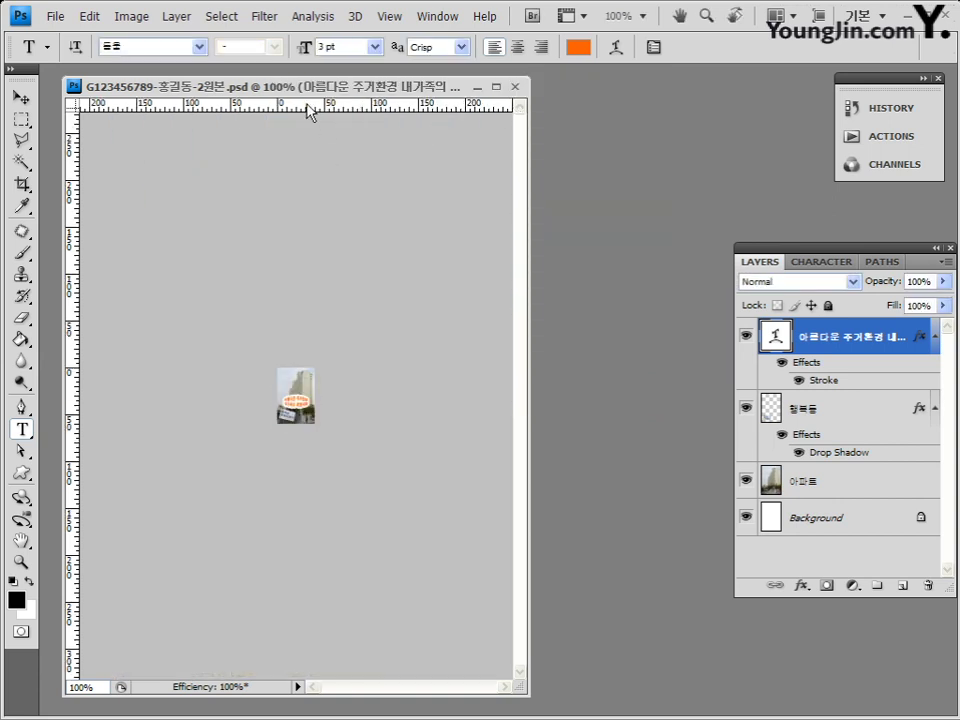
Step: Save the reduced image as a PSD in GTQ with maximized compatibility, removing 원본 so its name ends in -2, and list the folder's files for opening
click(56, 25)
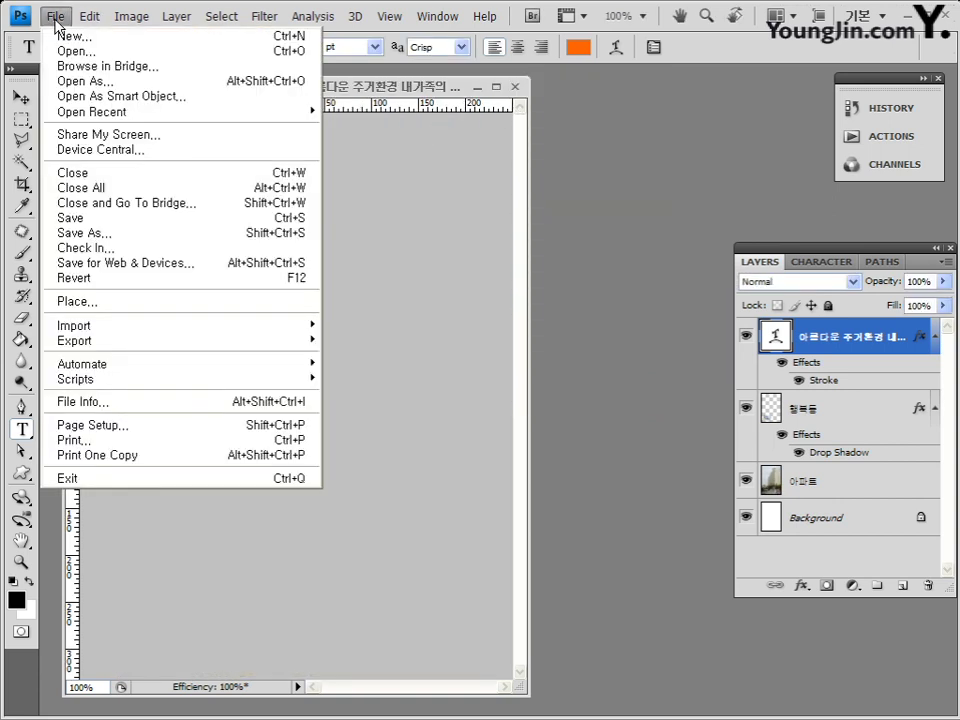
click(58, 232)
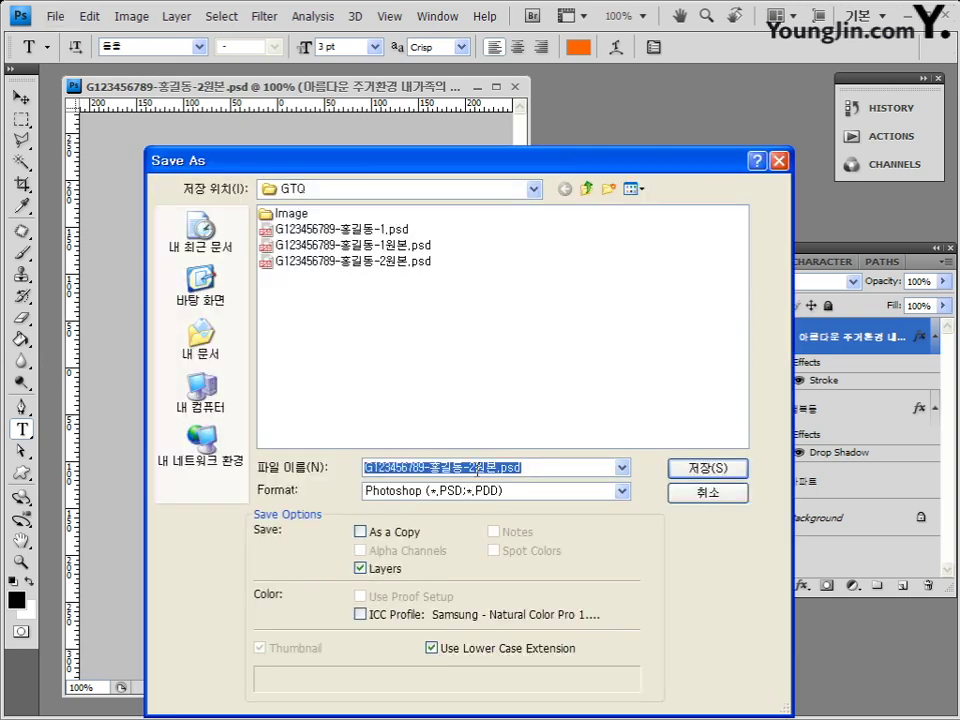
click(481, 468)
key(BackSpace)
key(BackSpace)
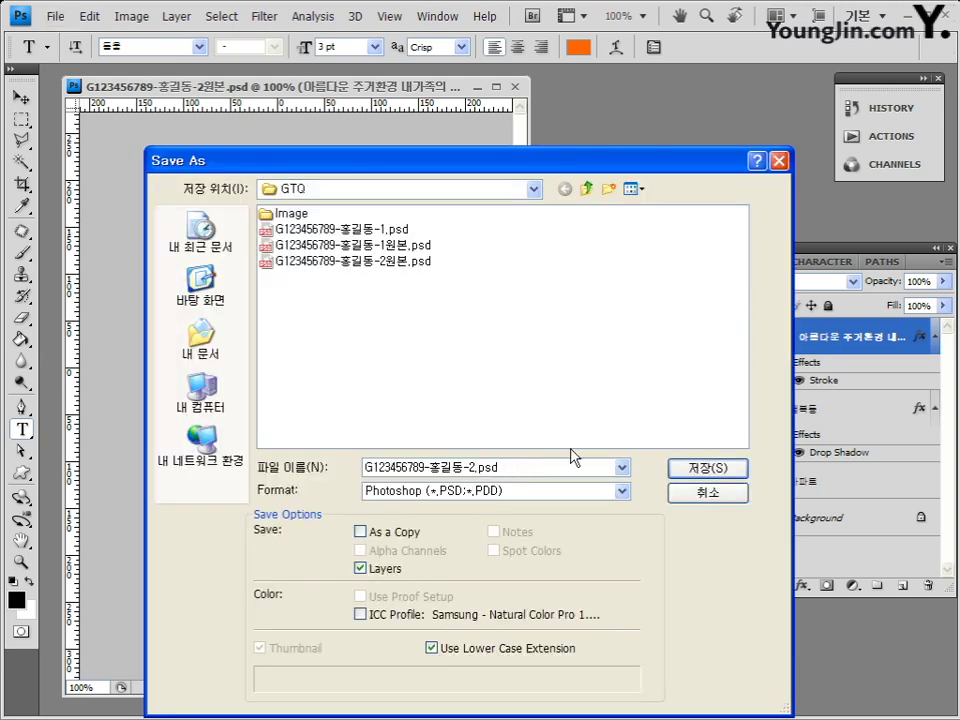
click(697, 468)
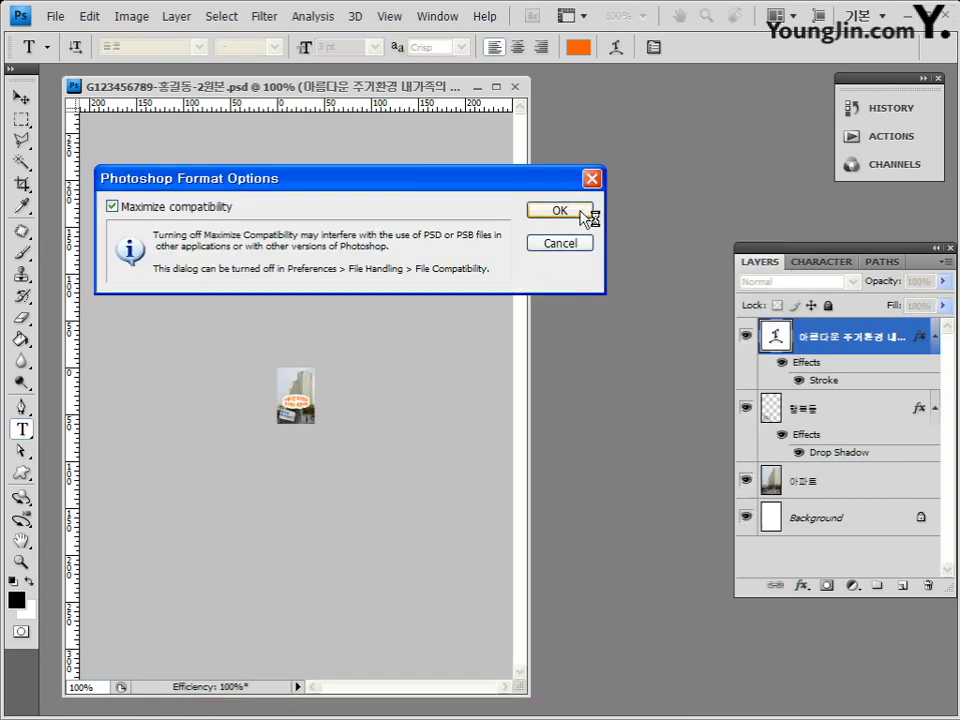
click(578, 210)
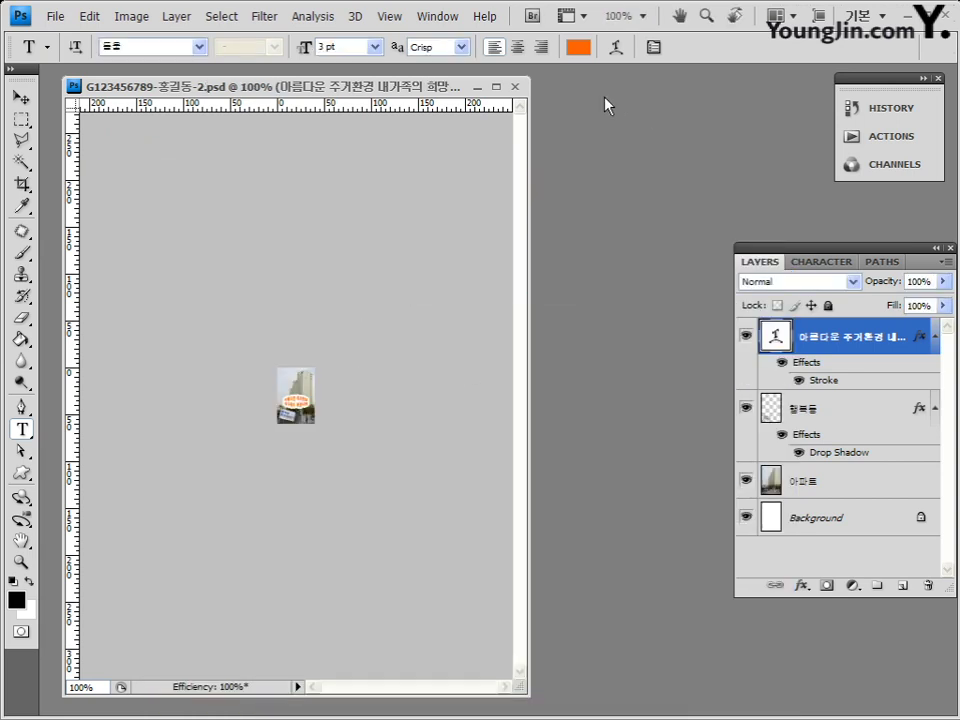
key(ctrl+o)
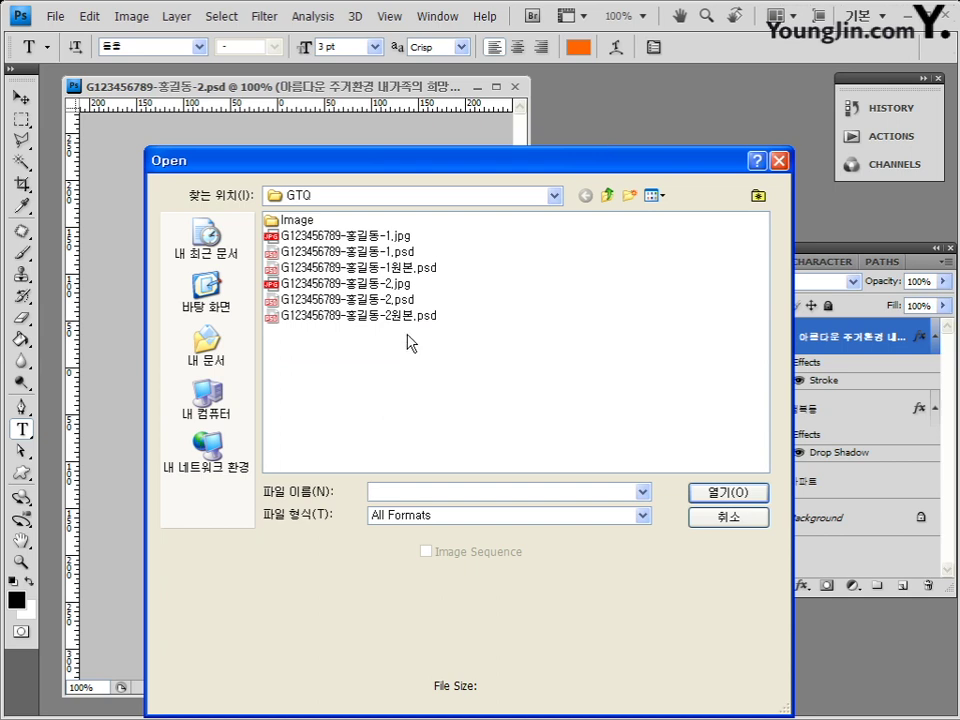
click(395, 284)
shift+click(400, 299)
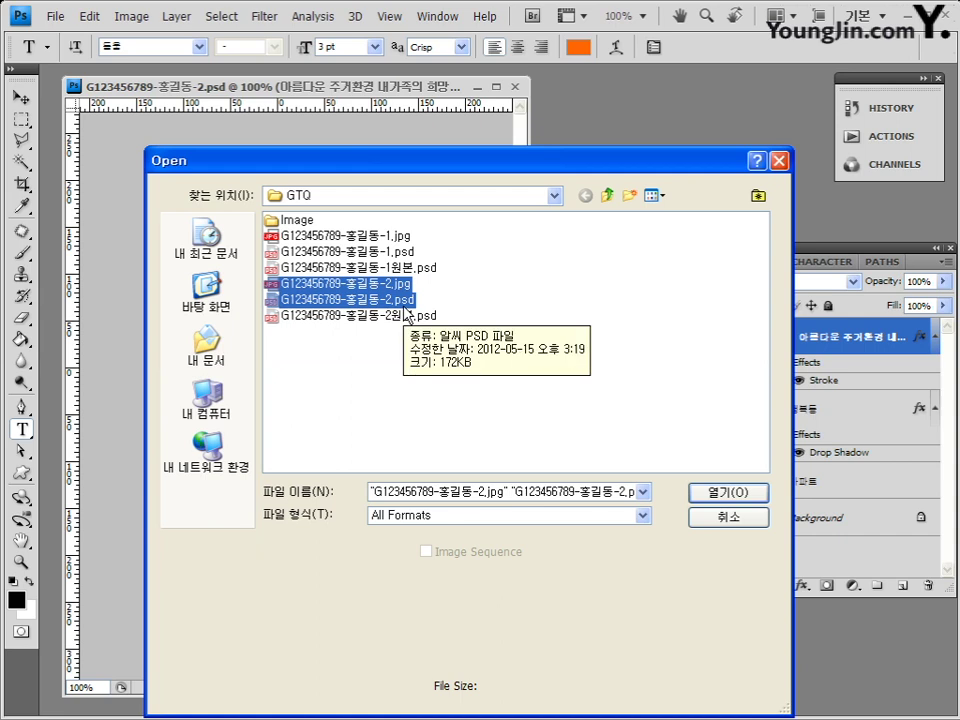
click(727, 517)
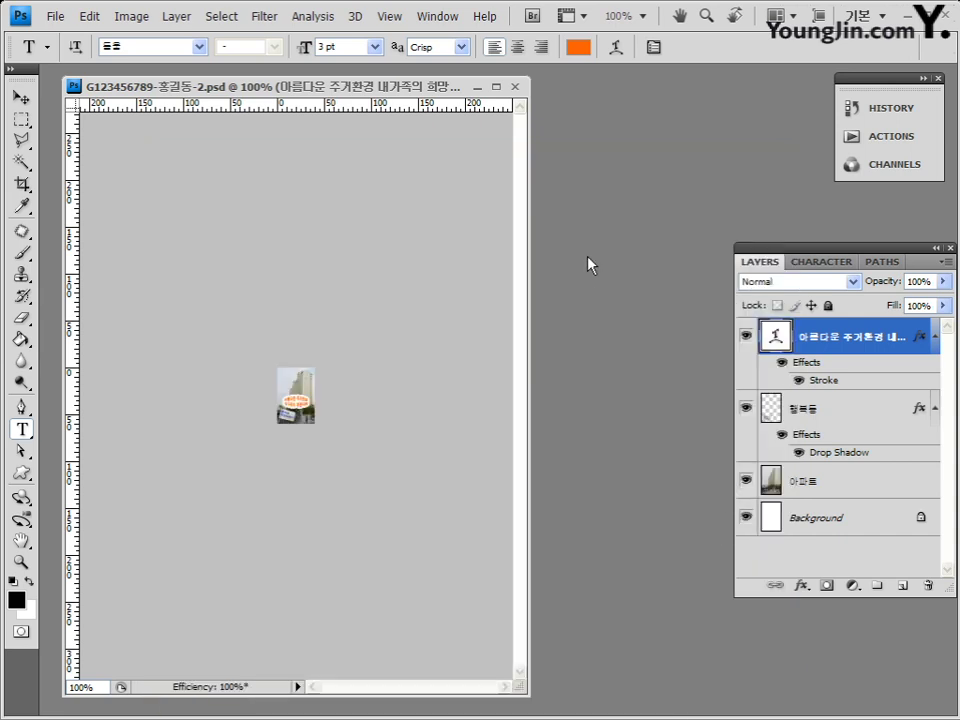
Step: Close the open document and create a new blank document 600 pixels wide and 400 pixels high
click(516, 88)
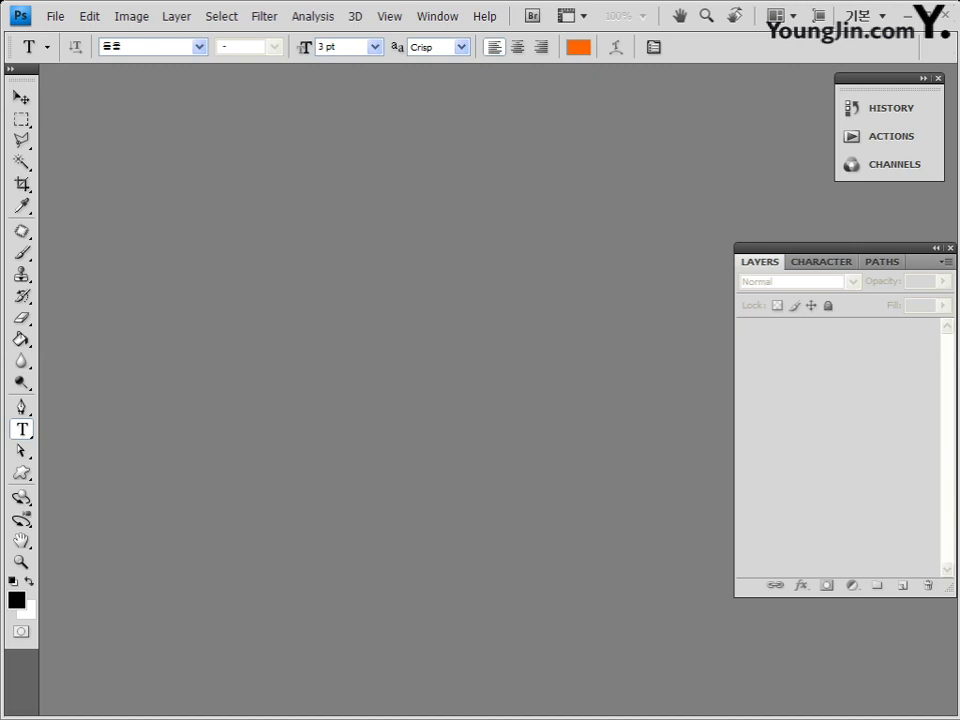
key(v)
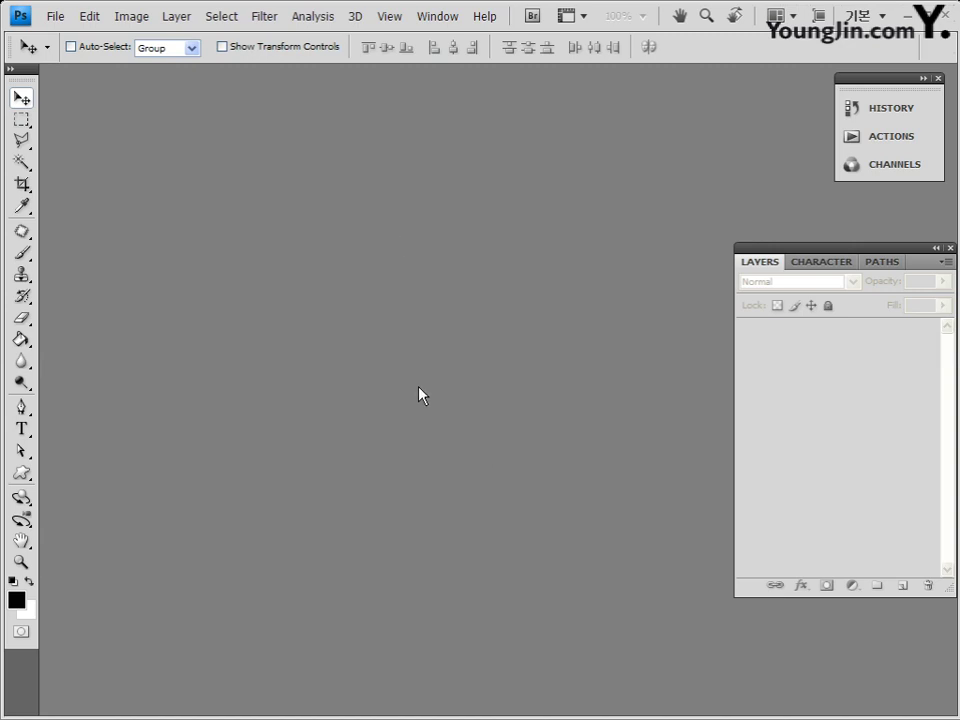
key(ctrl+n)
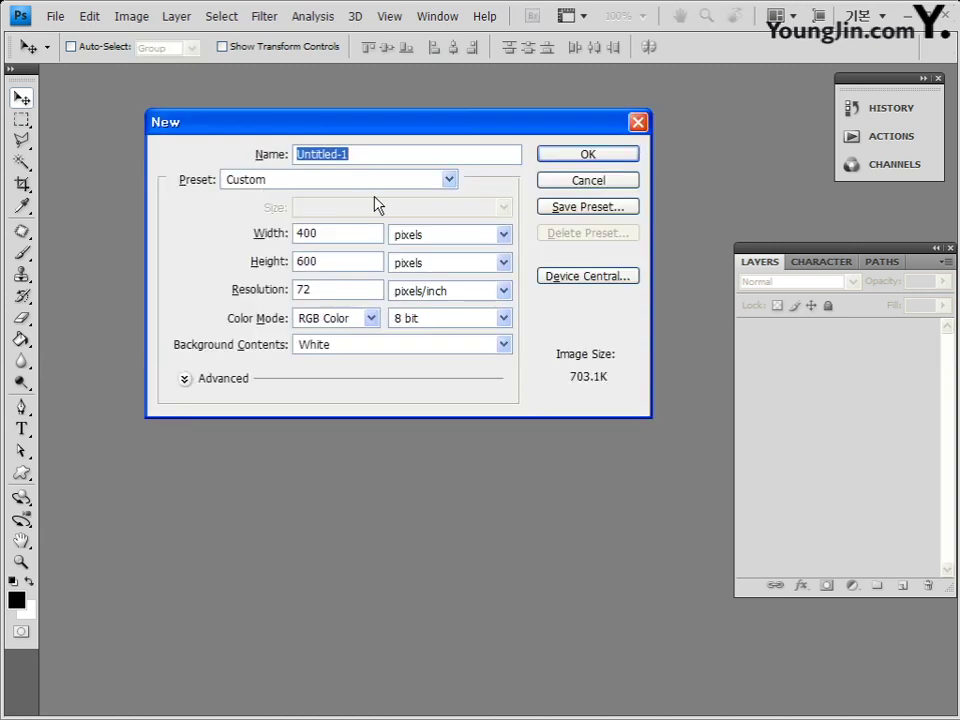
double_click(326, 236)
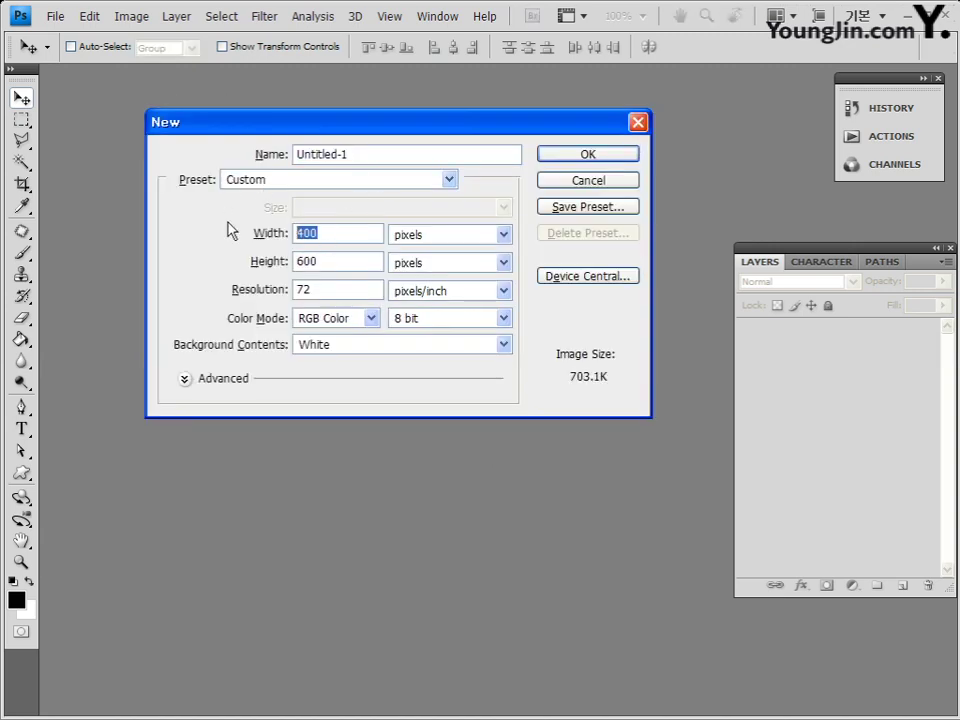
text(600)
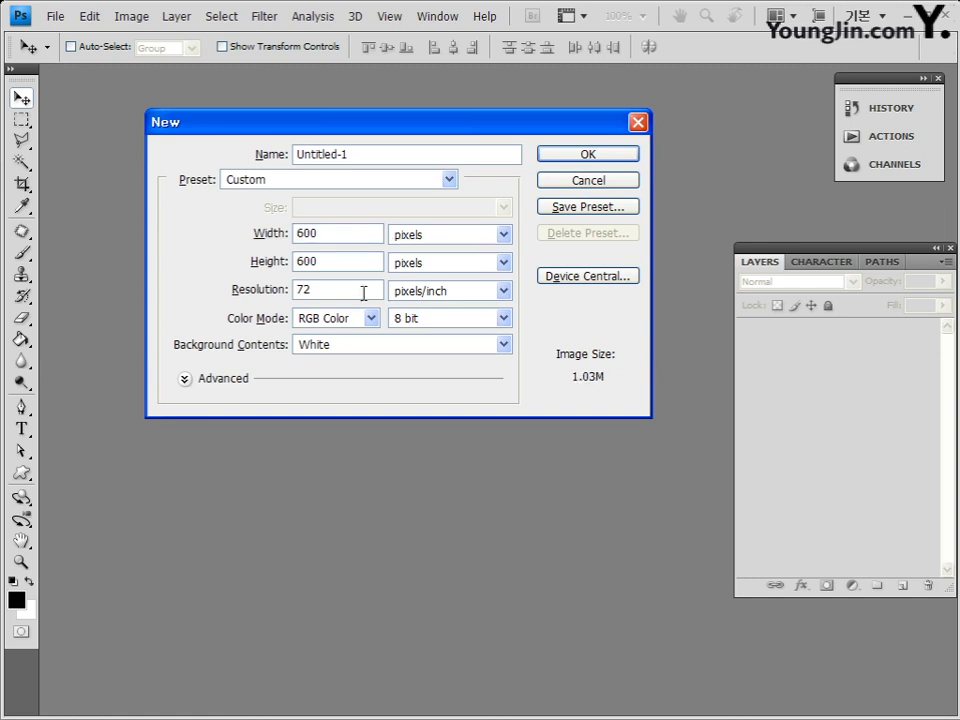
double_click(351, 261)
text(400)
click(614, 157)
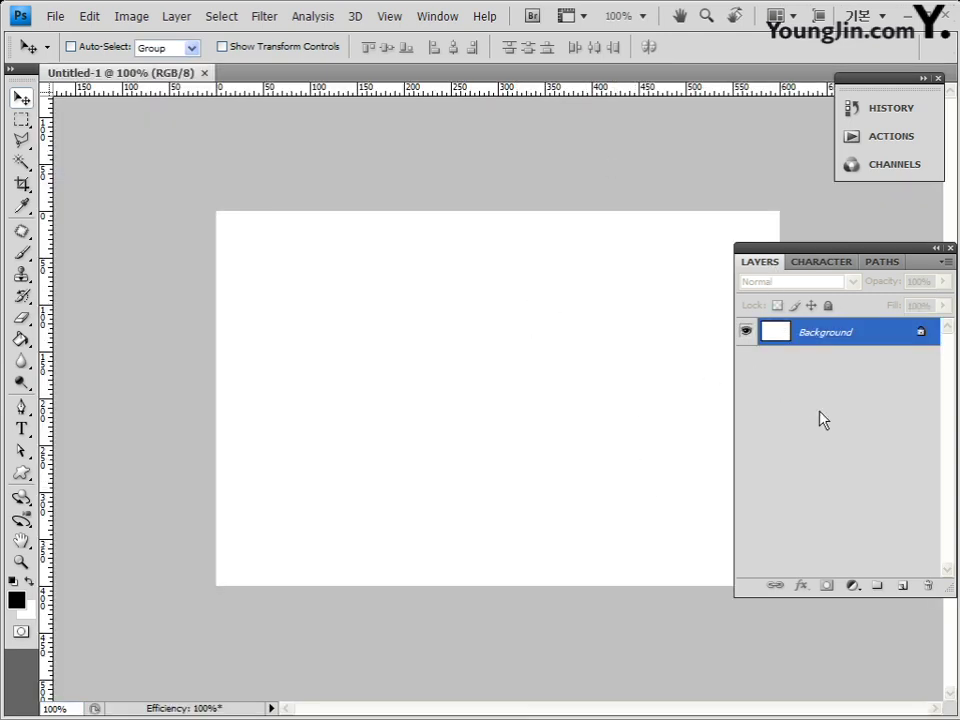
Step: Add a new layer above the Background and name it 배경
click(902, 590)
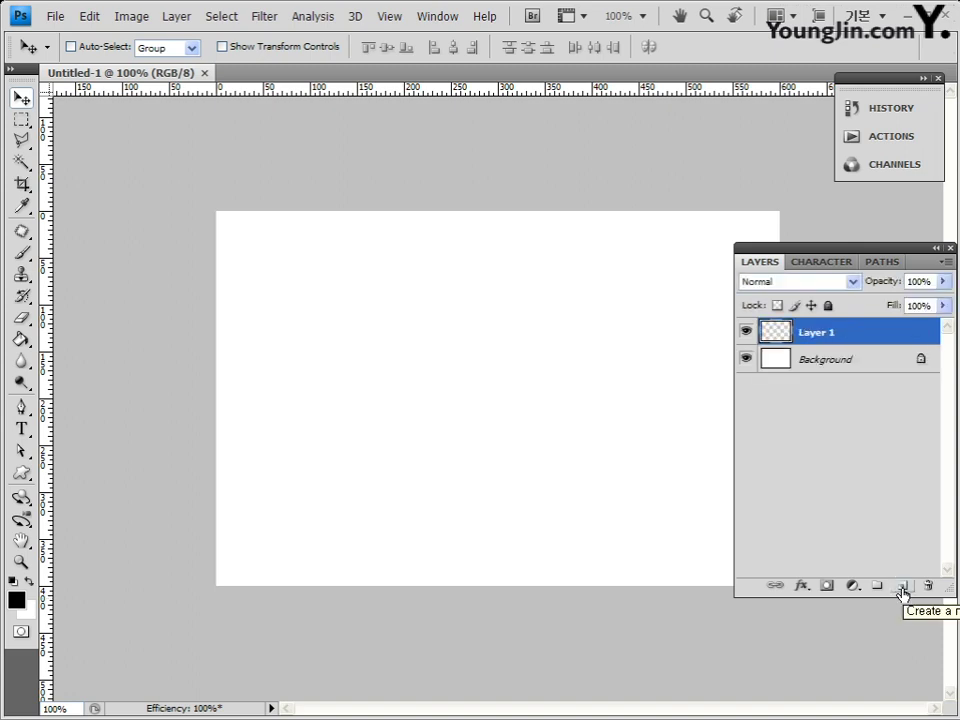
double_click(820, 338)
text(배경)
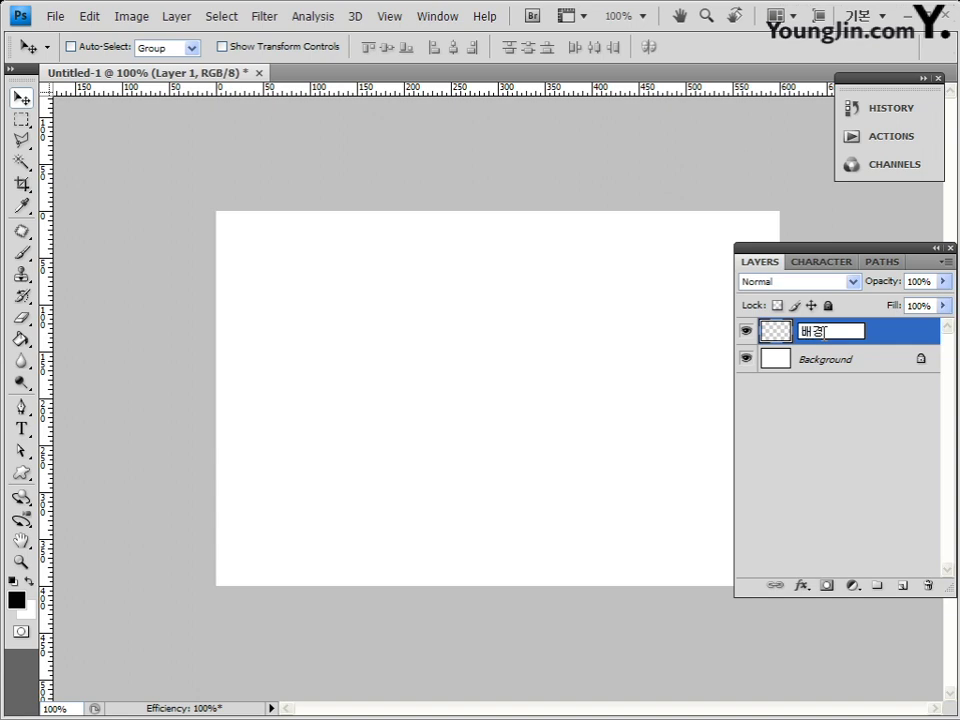
key(Return)
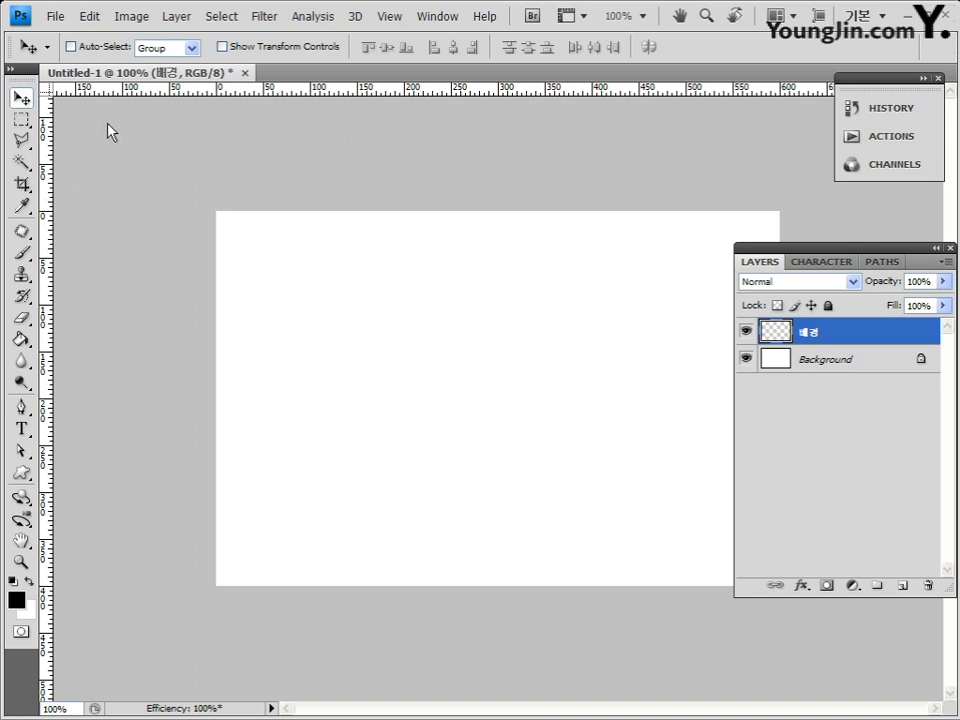
Step: Activate the Gradient tool and accept the Foreground to Background gradient in the Gradient Editor
click(21, 342)
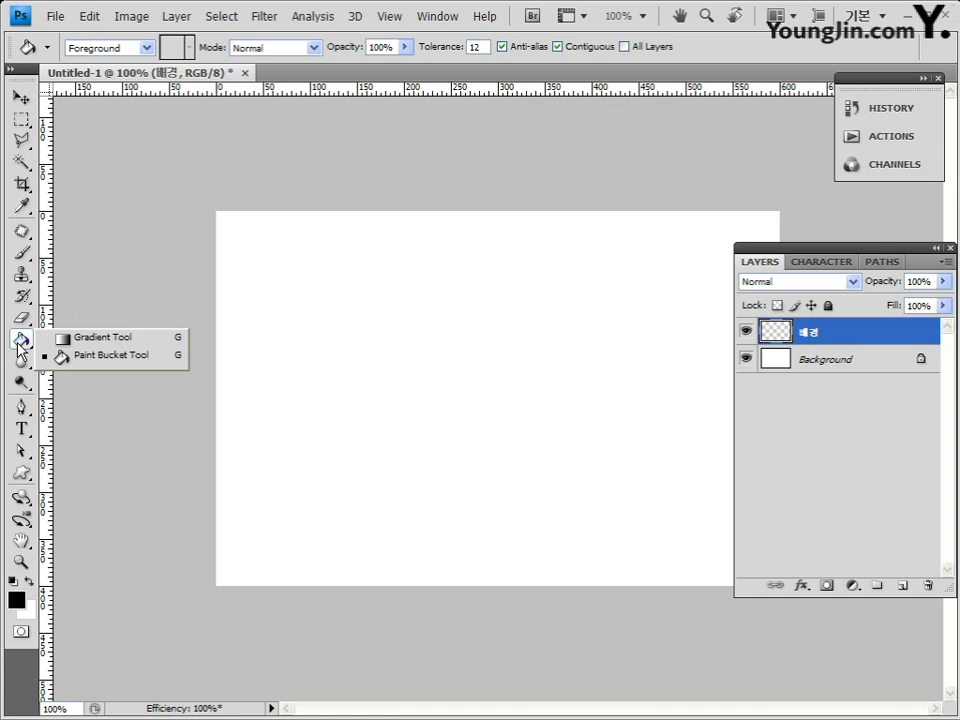
click(118, 345)
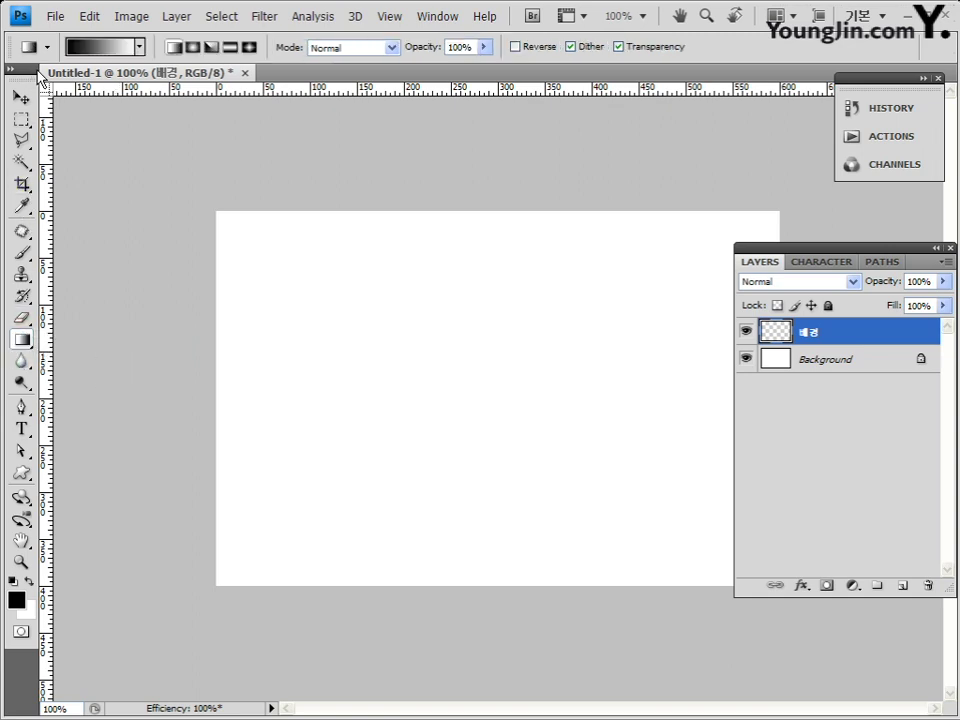
click(95, 47)
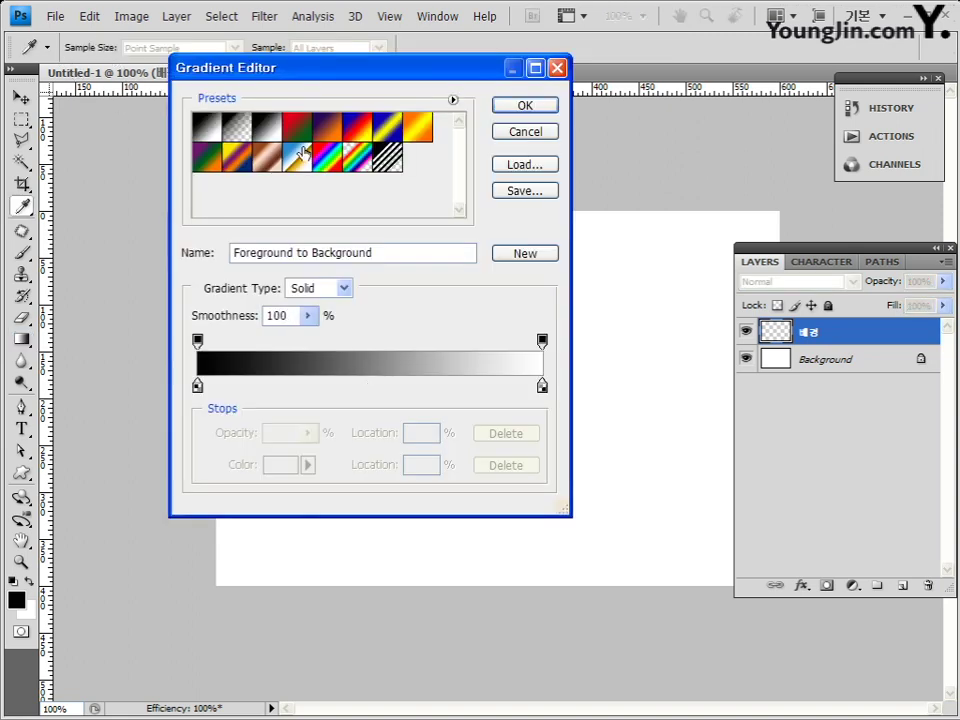
drag(316, 73, 345, 110)
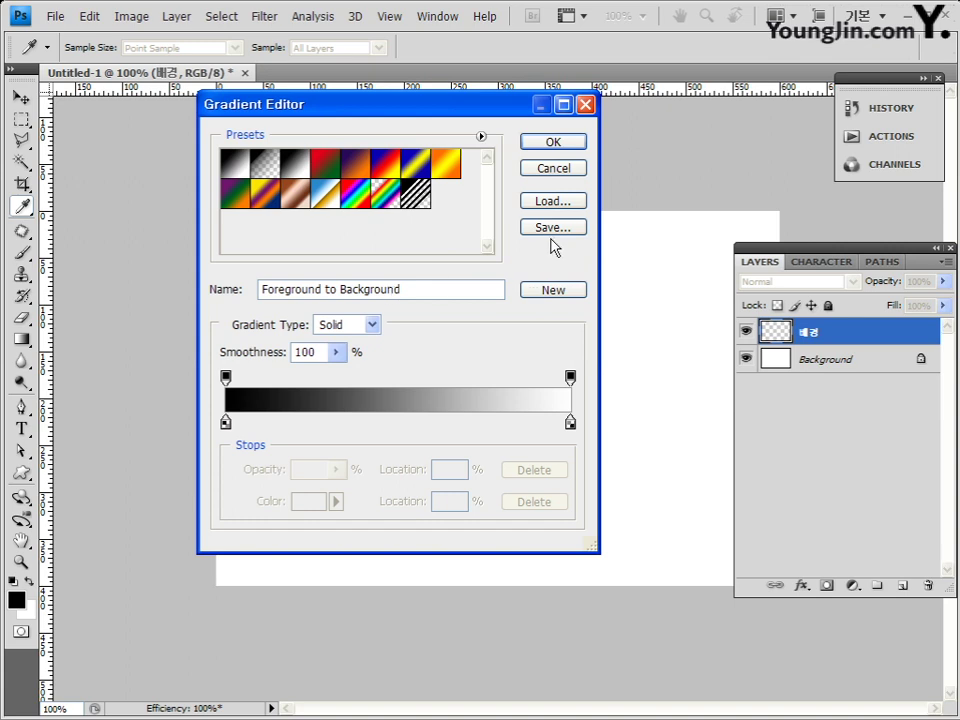
click(555, 145)
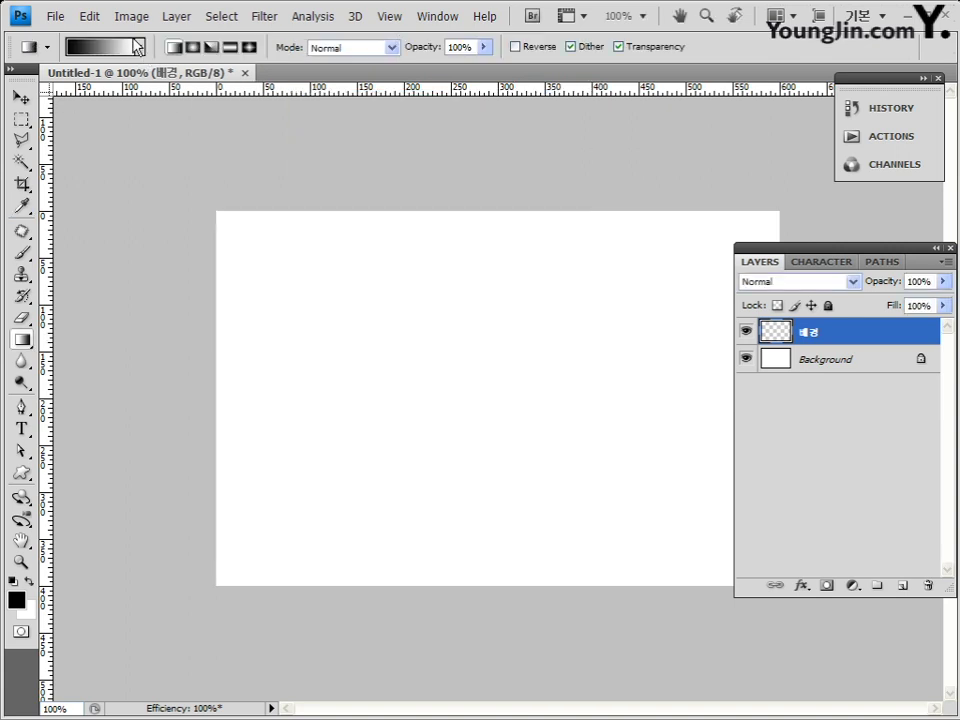
click(139, 47)
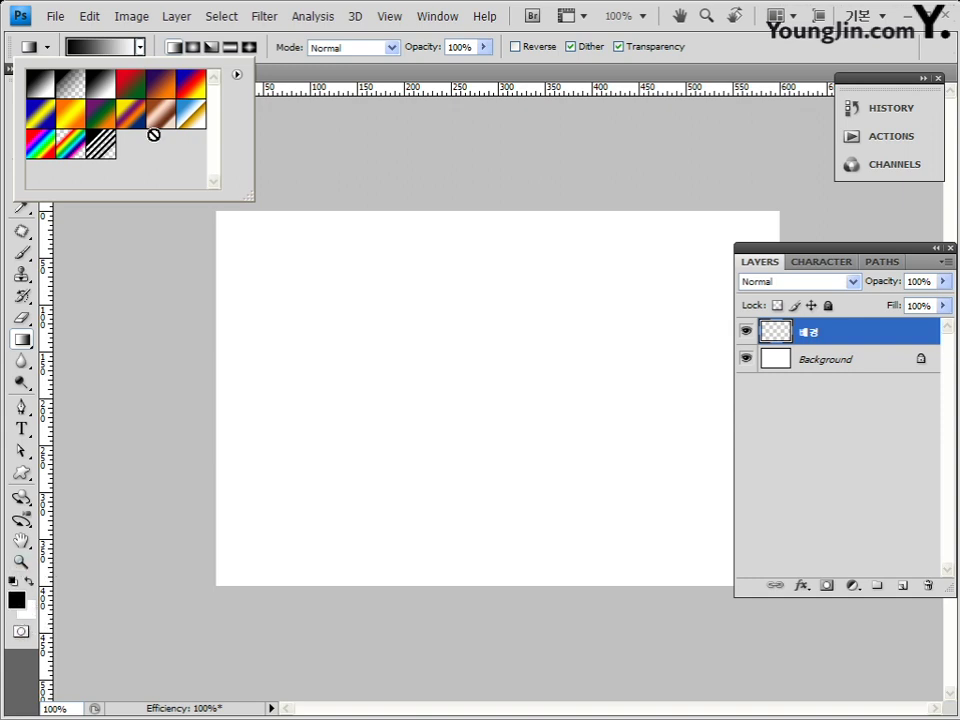
click(777, 56)
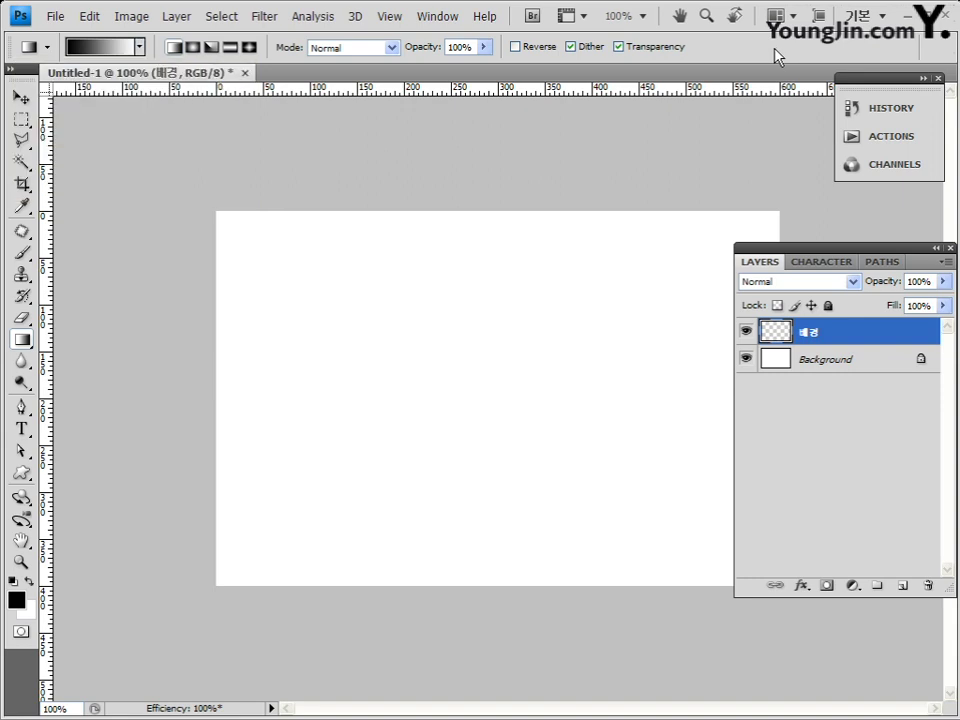
click(188, 48)
click(174, 48)
click(207, 49)
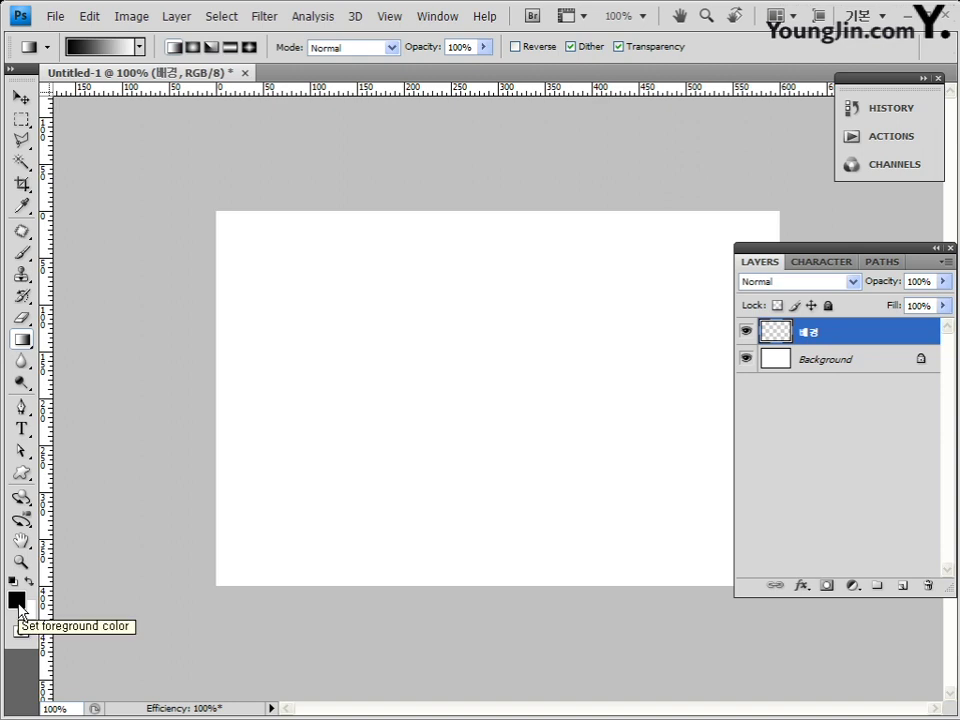
Step: Set the foreground color to #99ff33
click(17, 600)
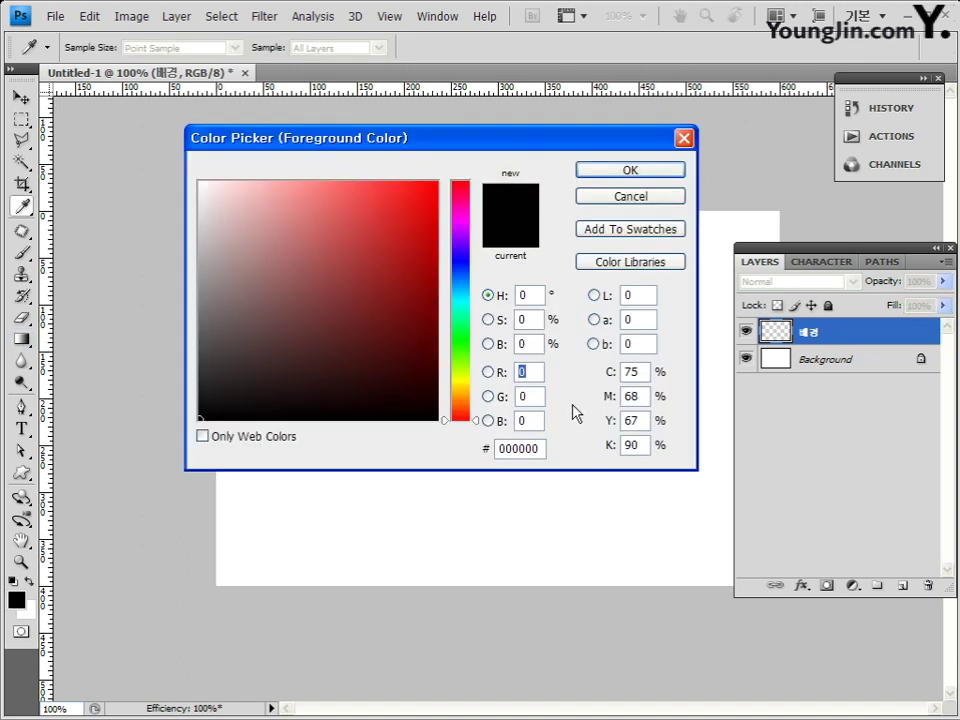
double_click(532, 449)
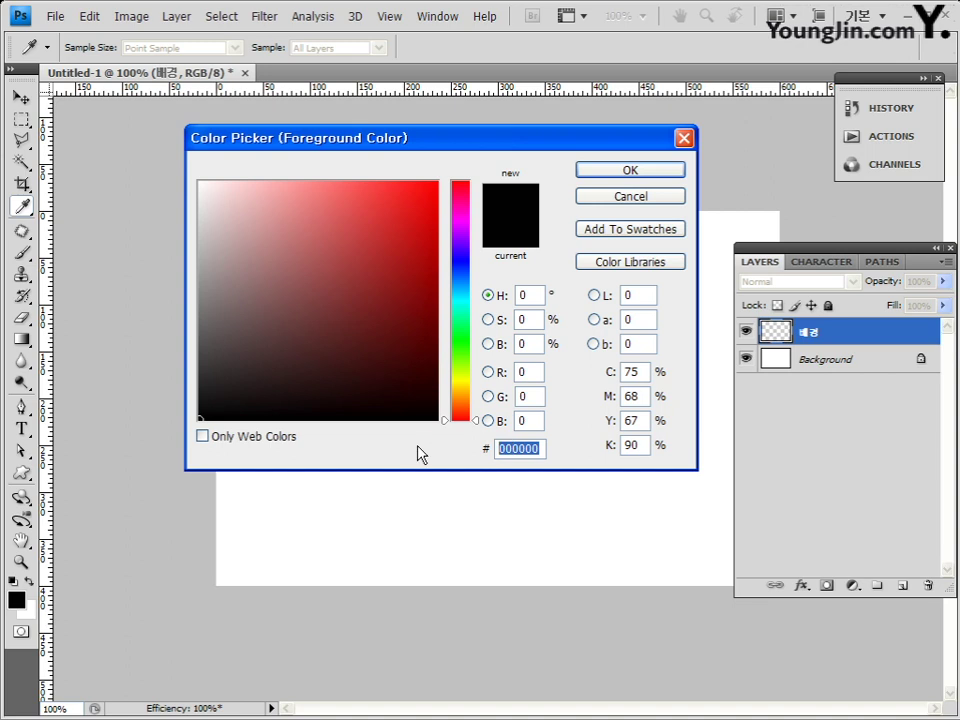
text(99ㄹ)
key(BackSpace)
text(ff33)
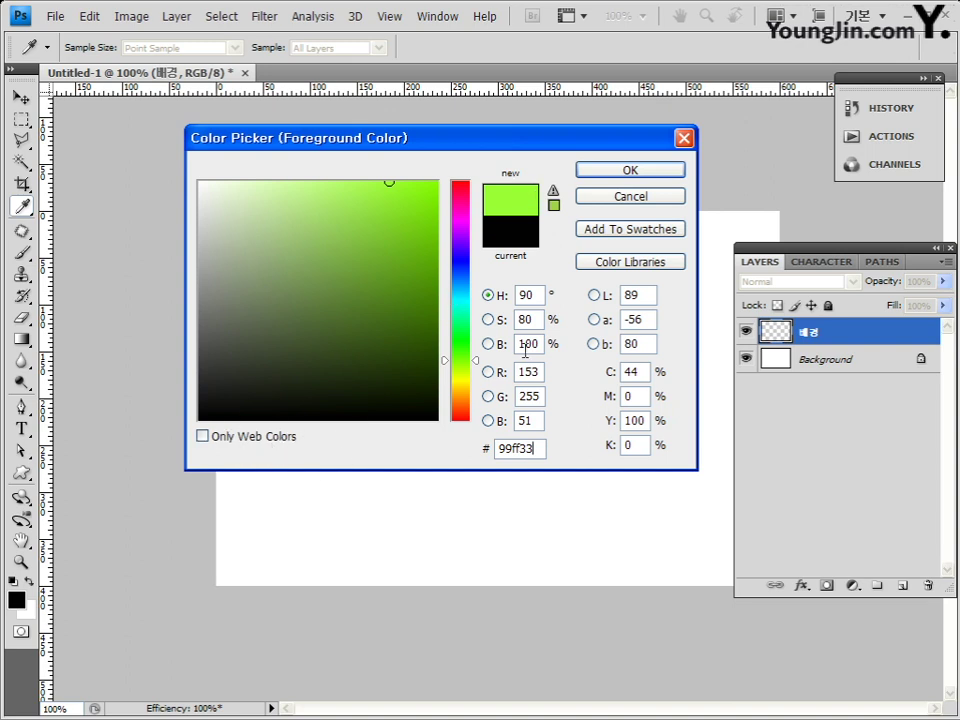
click(656, 175)
key(g)
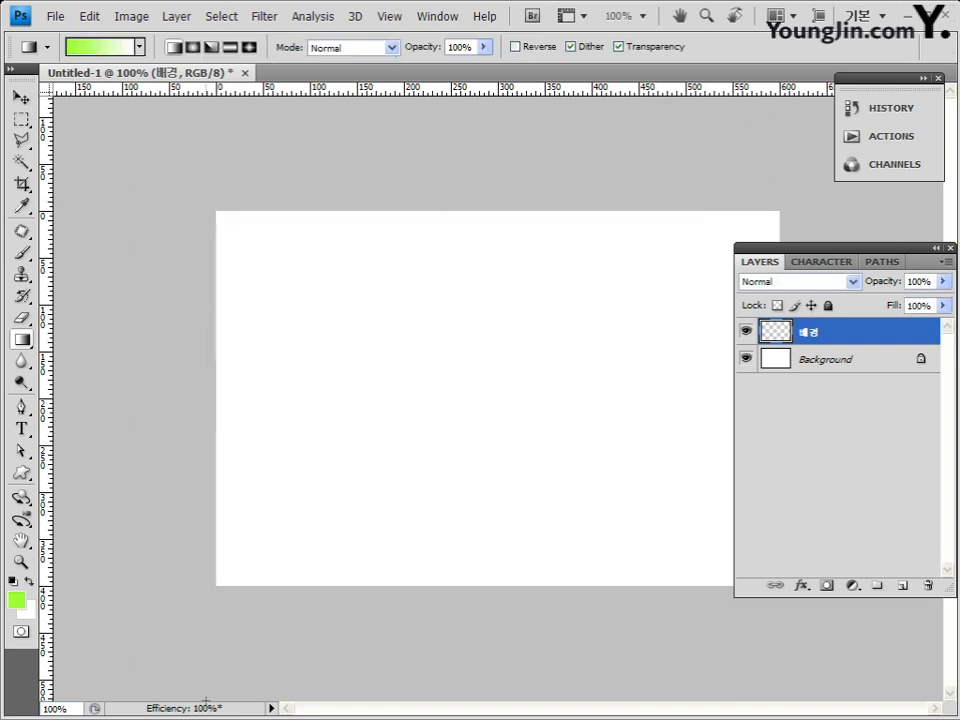
Step: Set the background color to #ff6666
click(34, 618)
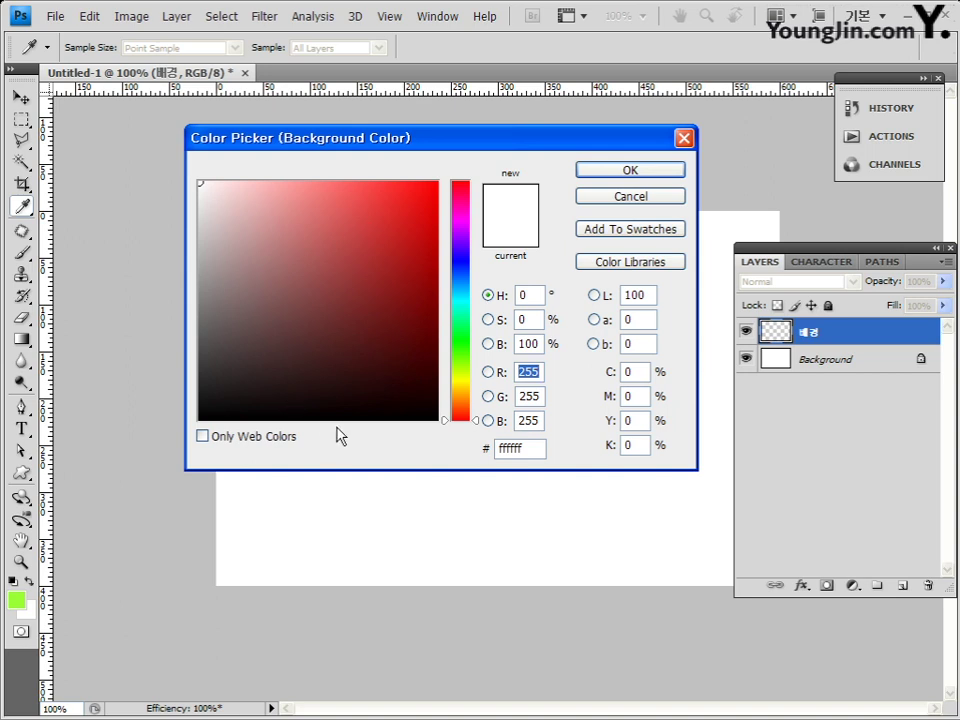
click(521, 450)
text(ff6666)
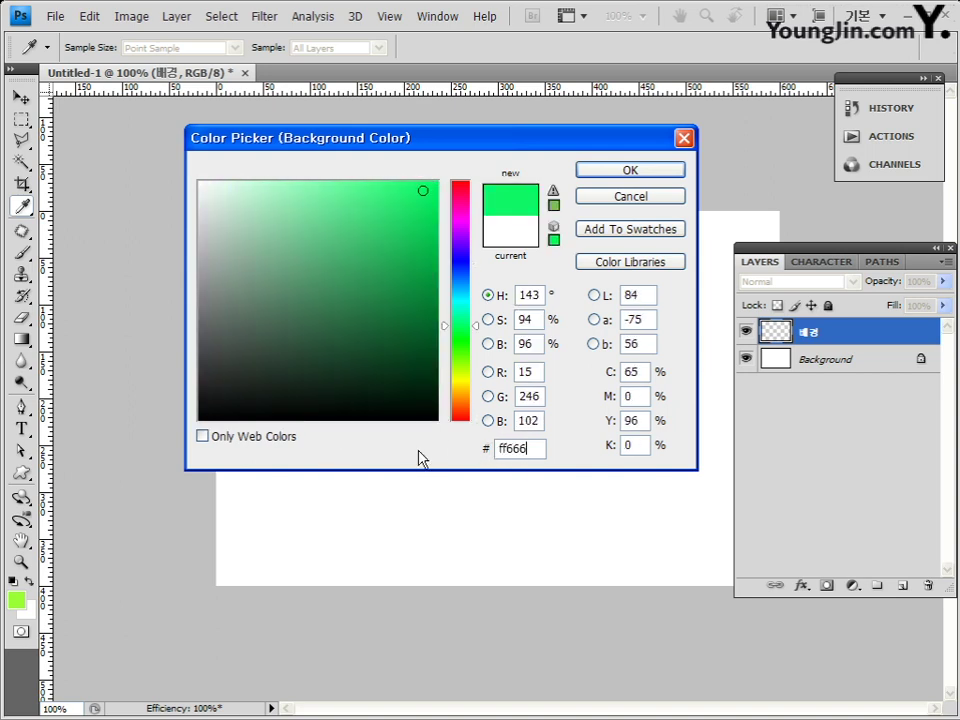
click(645, 175)
key(g)
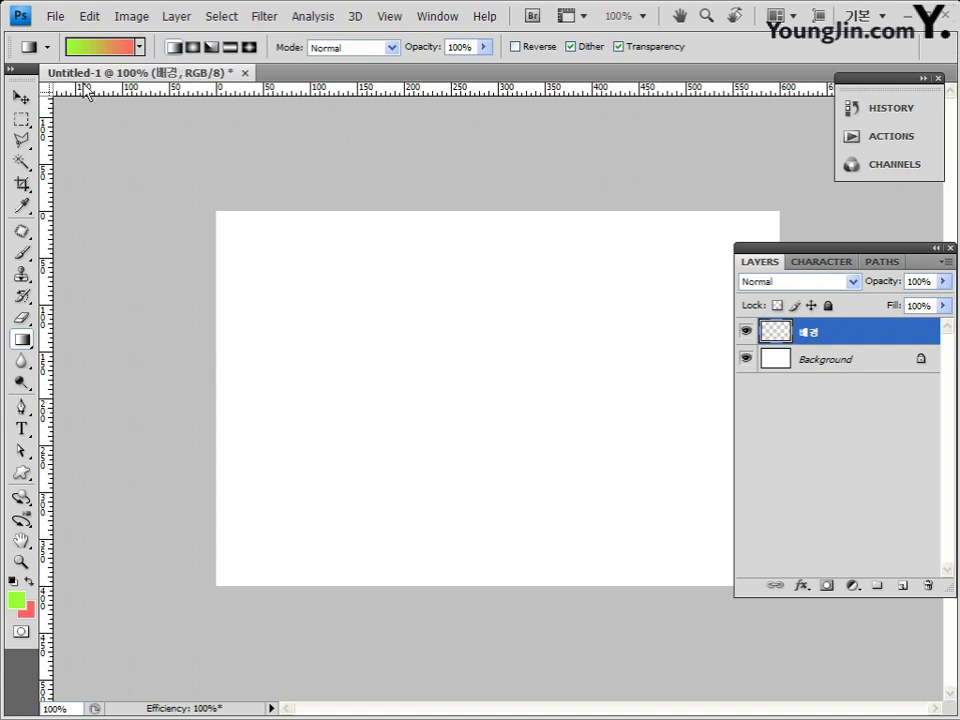
Step: Float the new document in its own window and enlarge the window so the whole canvas shows with a margin
click(22, 99)
drag(113, 78, 170, 112)
drag(315, 110, 288, 116)
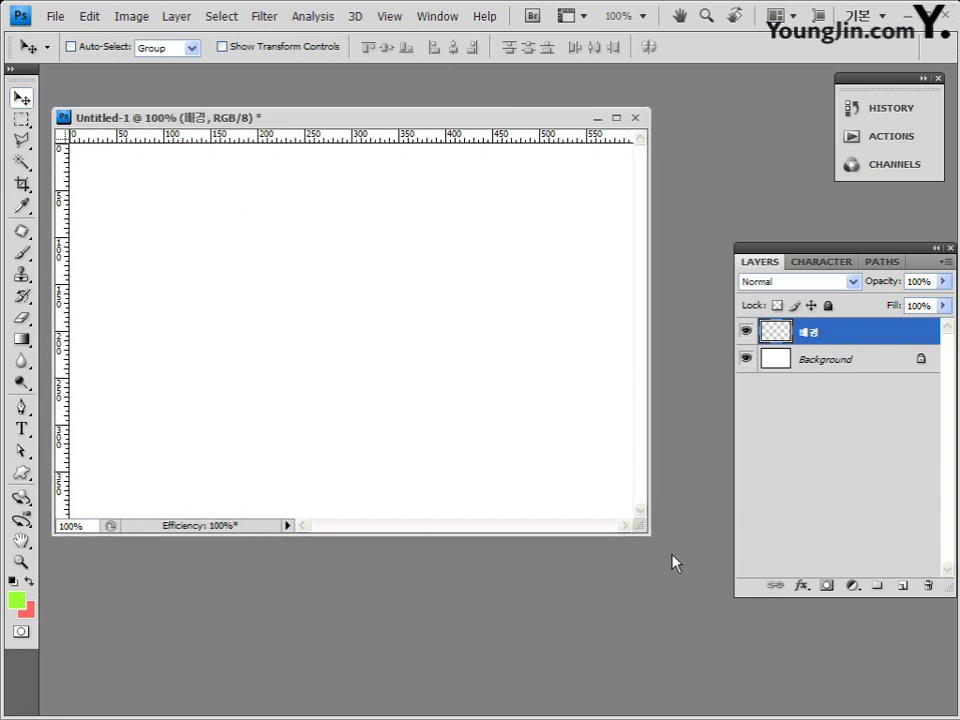
drag(645, 536, 679, 566)
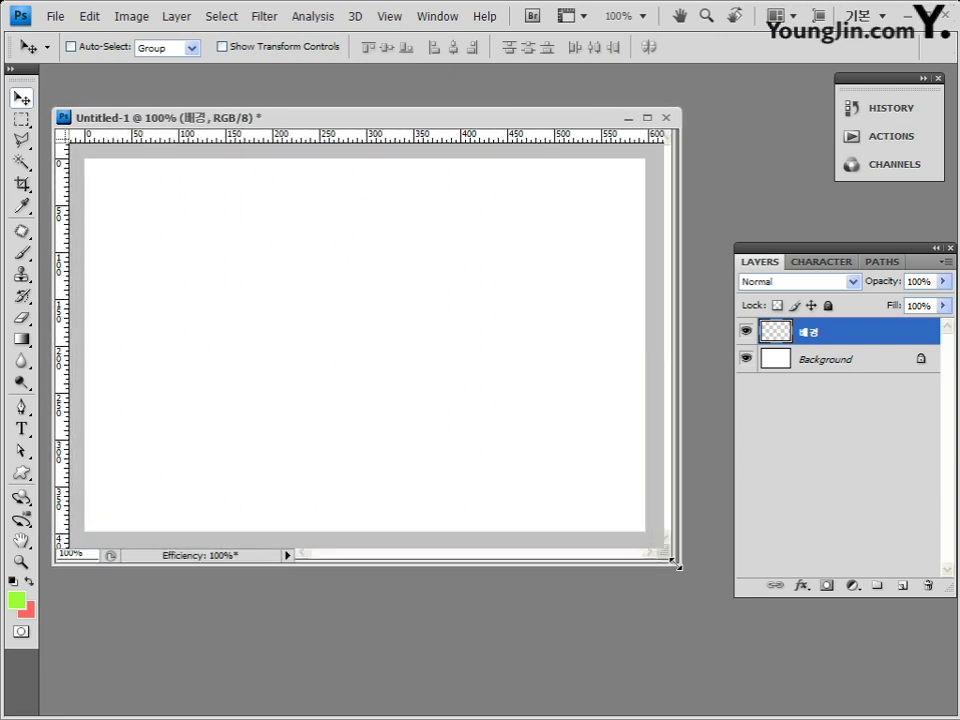
Step: Fill the 배경 layer with a straight horizontal linear gradient running from the canvas's left edge to its right edge
click(23, 341)
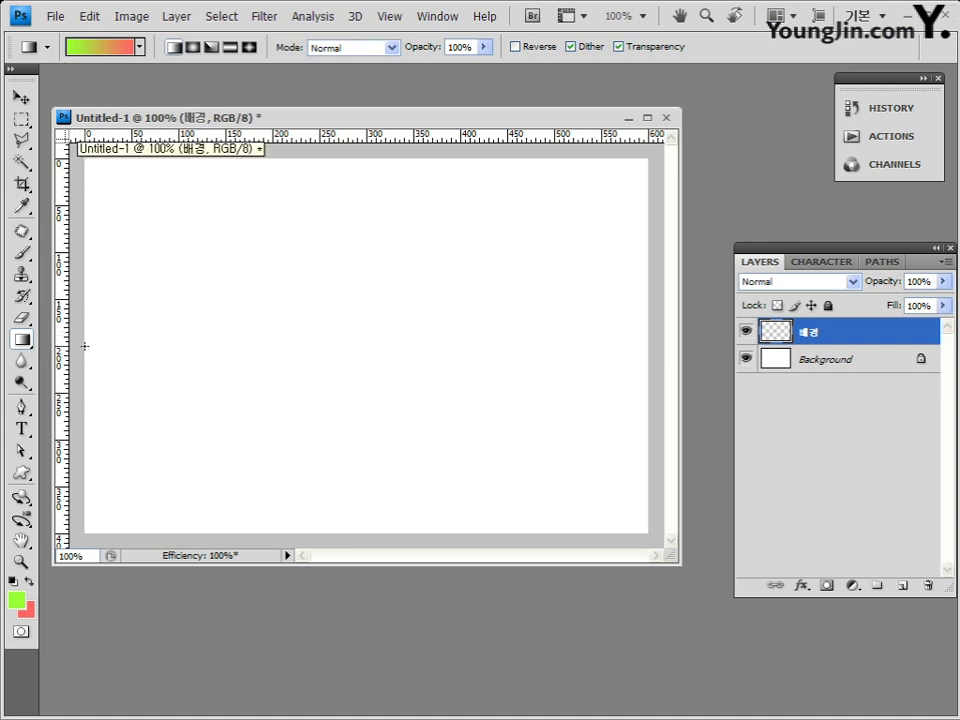
drag(85, 346, 648, 346)
key(shift)
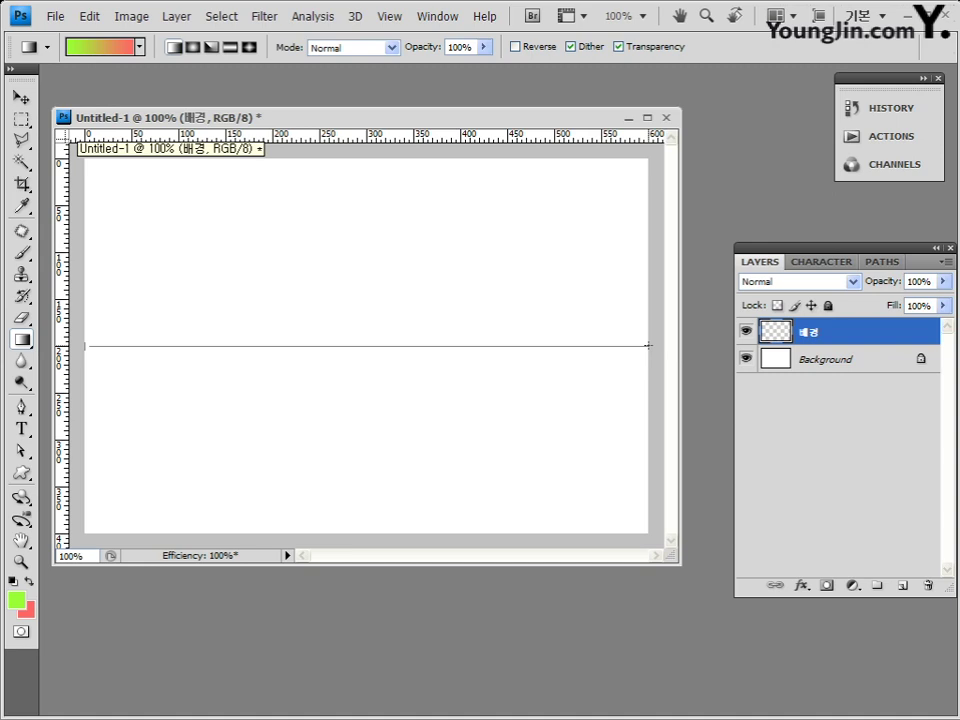
drag(648, 346, 648, 345)
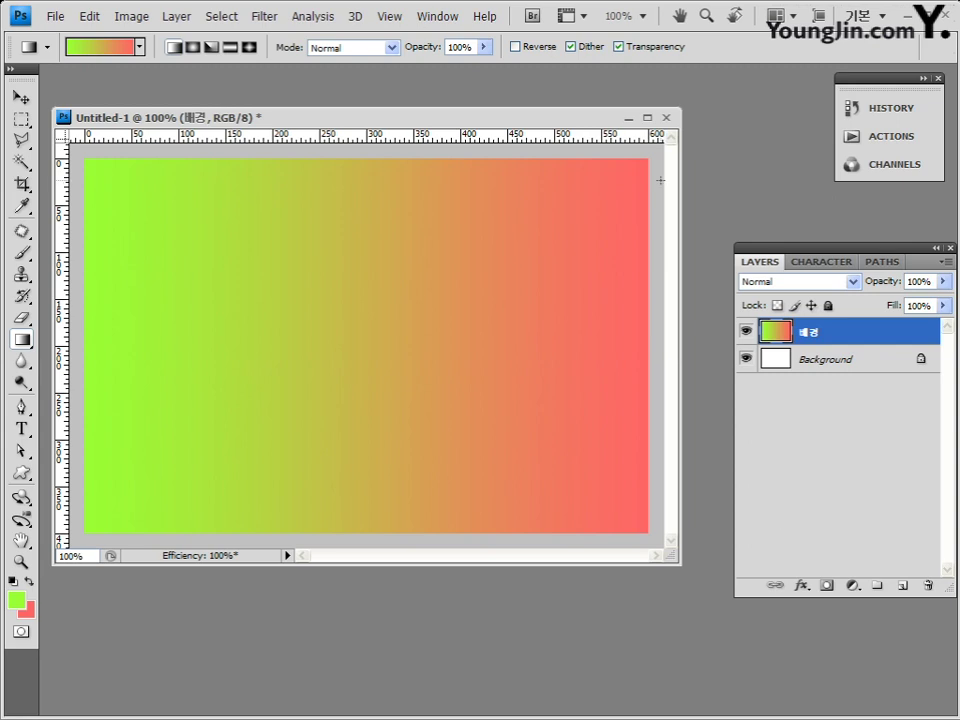
Step: Open 3급-4.jpg from the Image folder and float it in its own window beside the gradient document
key(ctrl+o)
double_click(316, 130)
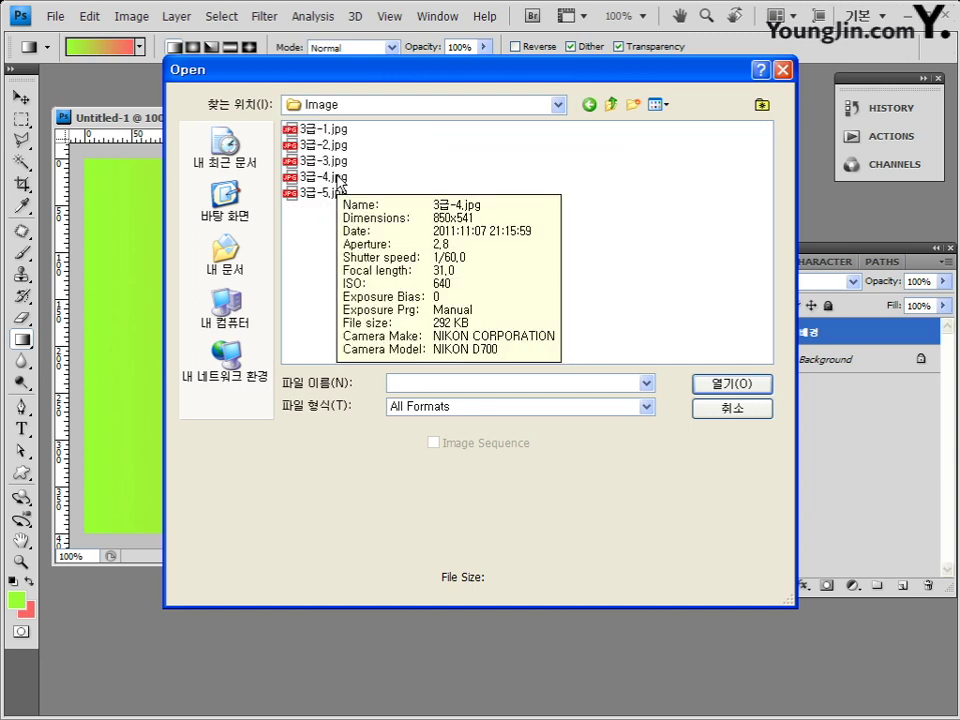
double_click(340, 180)
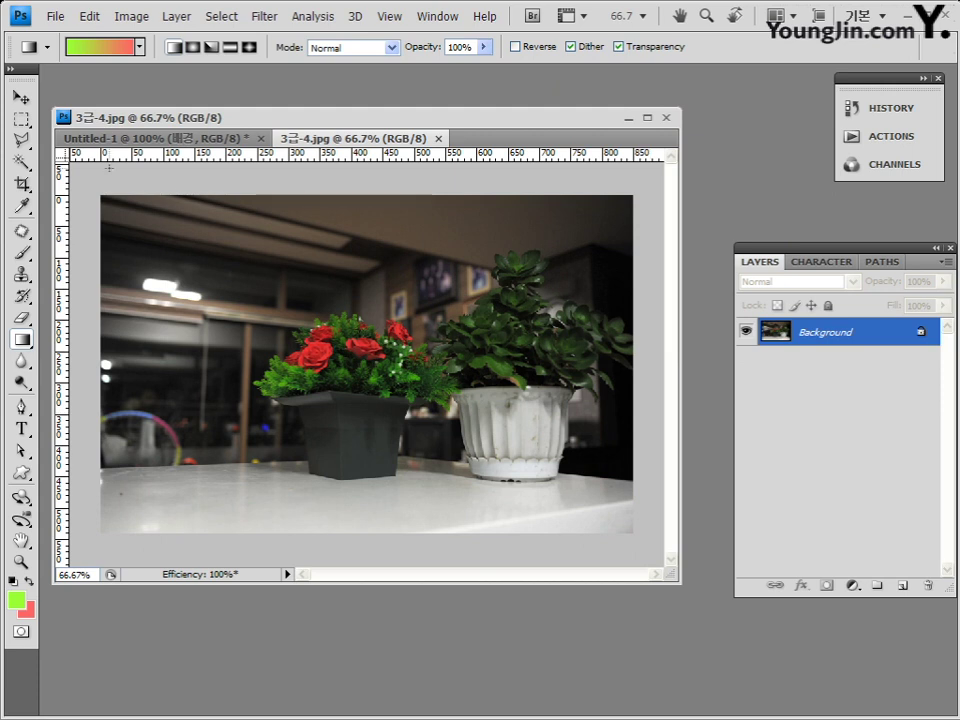
click(21, 97)
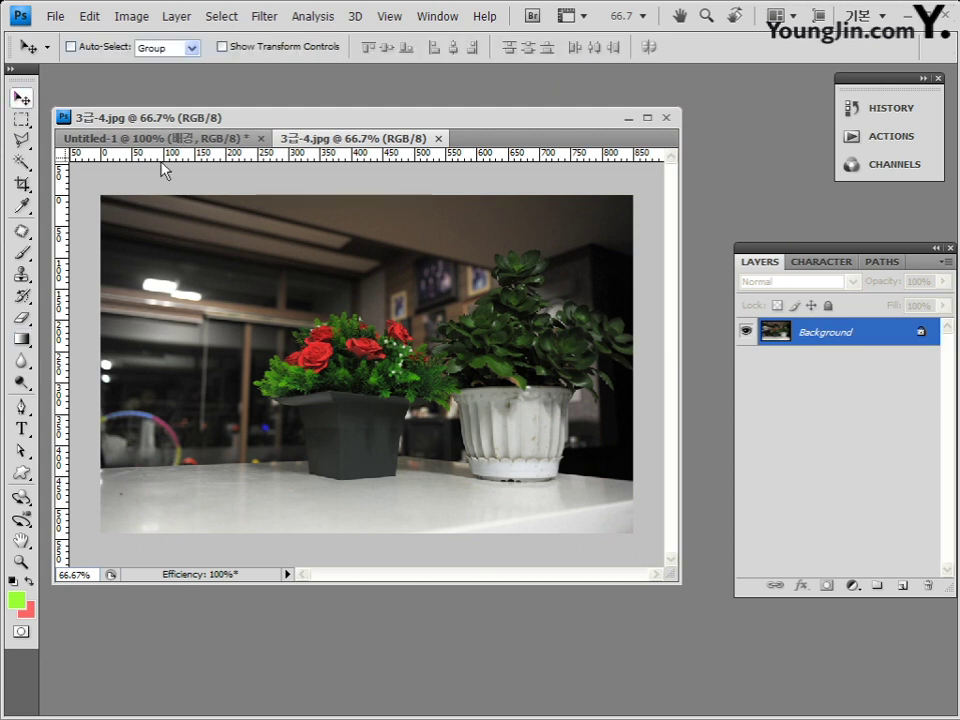
drag(355, 143, 379, 199)
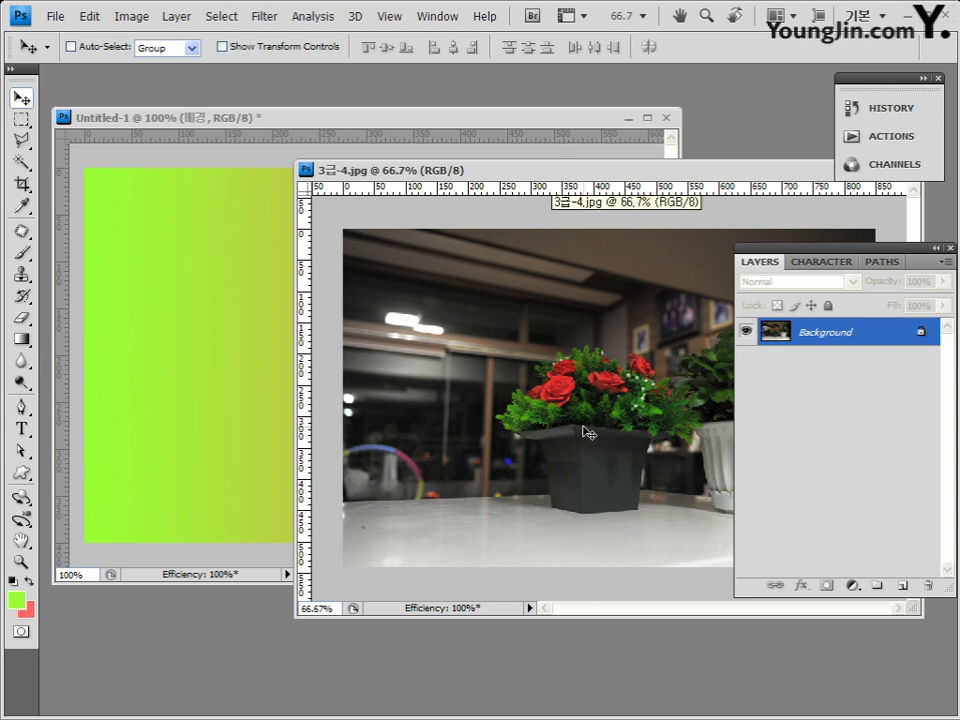
Step: Copy the 3급-4.jpg photo into the gradient document as a new layer above 배경
click(480, 121)
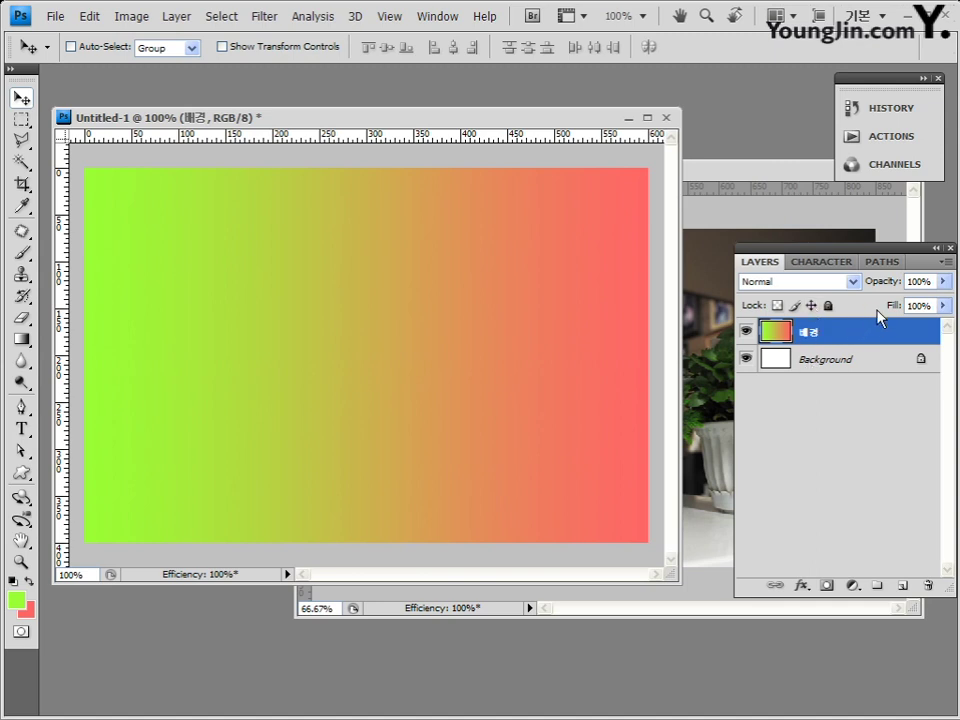
click(720, 223)
drag(712, 257, 216, 322)
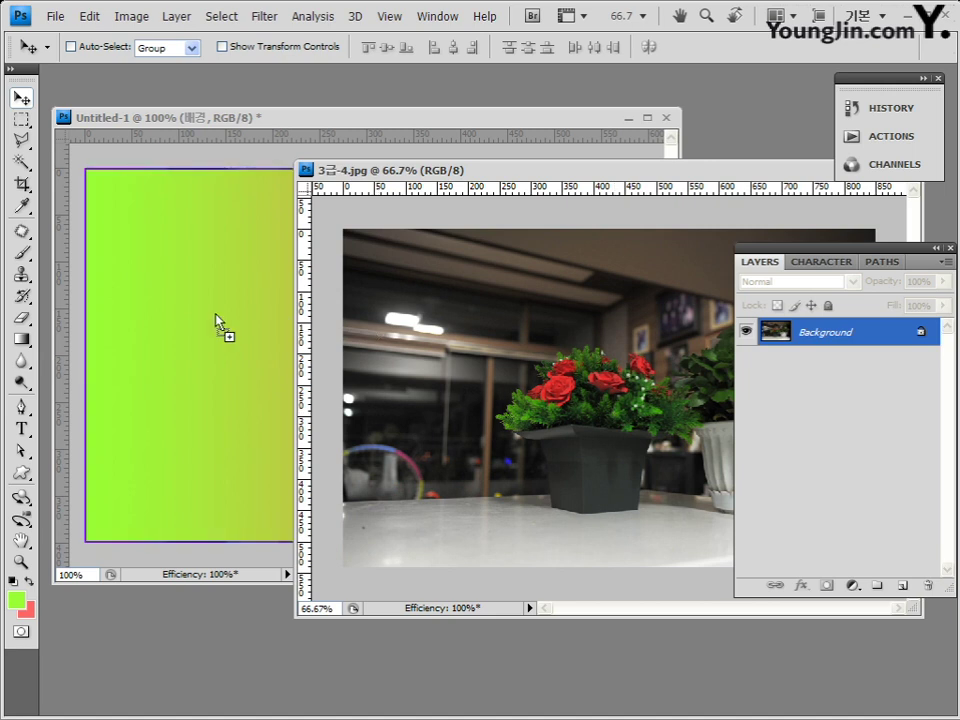
drag(216, 322, 216, 318)
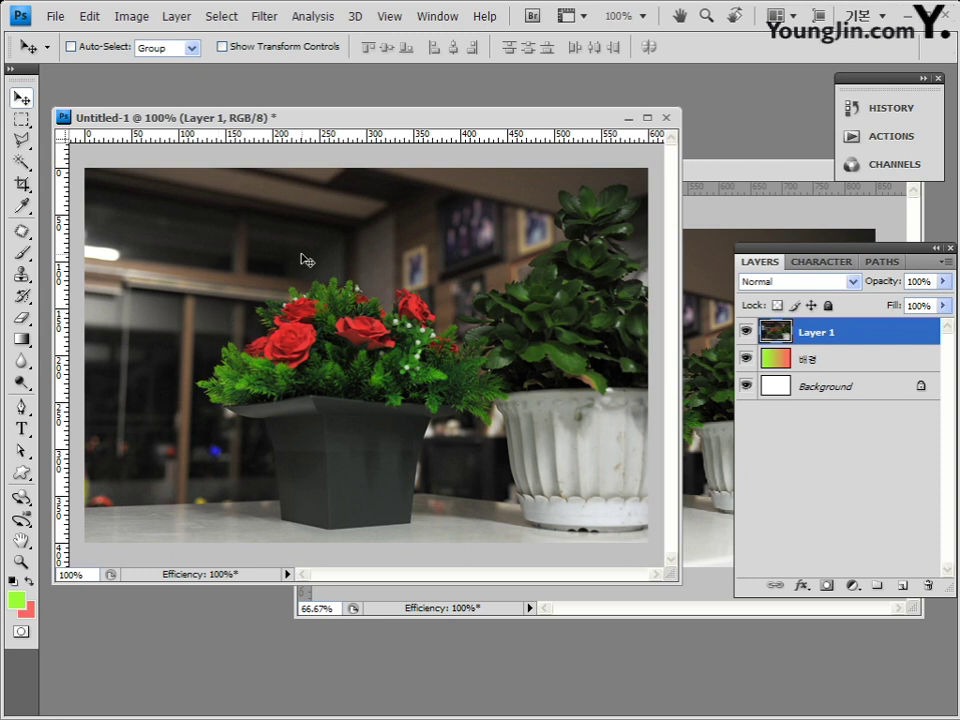
click(741, 176)
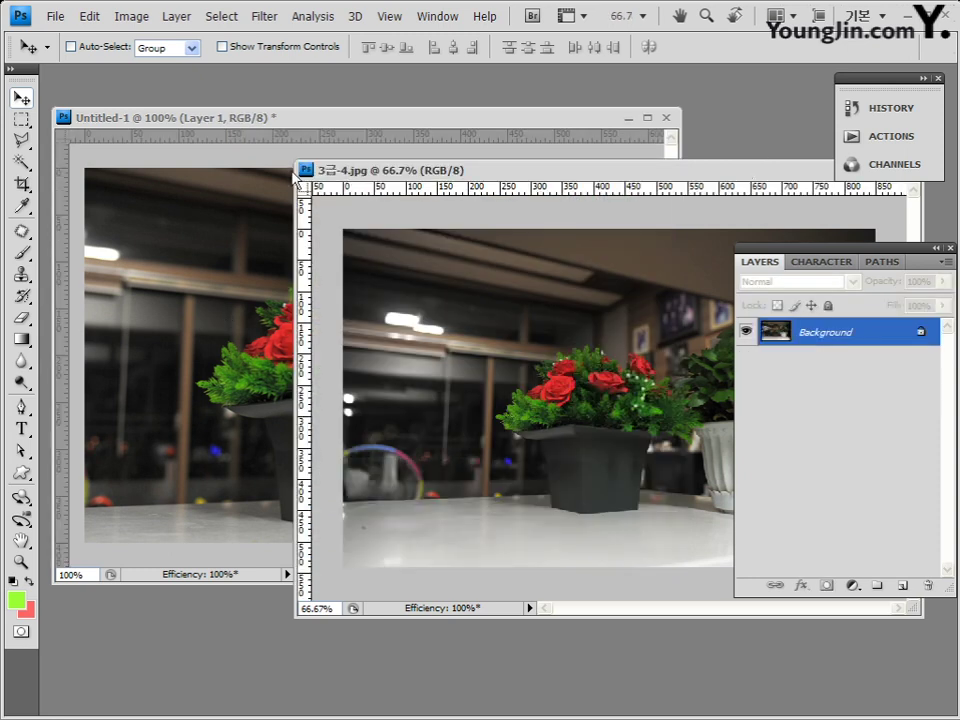
click(232, 136)
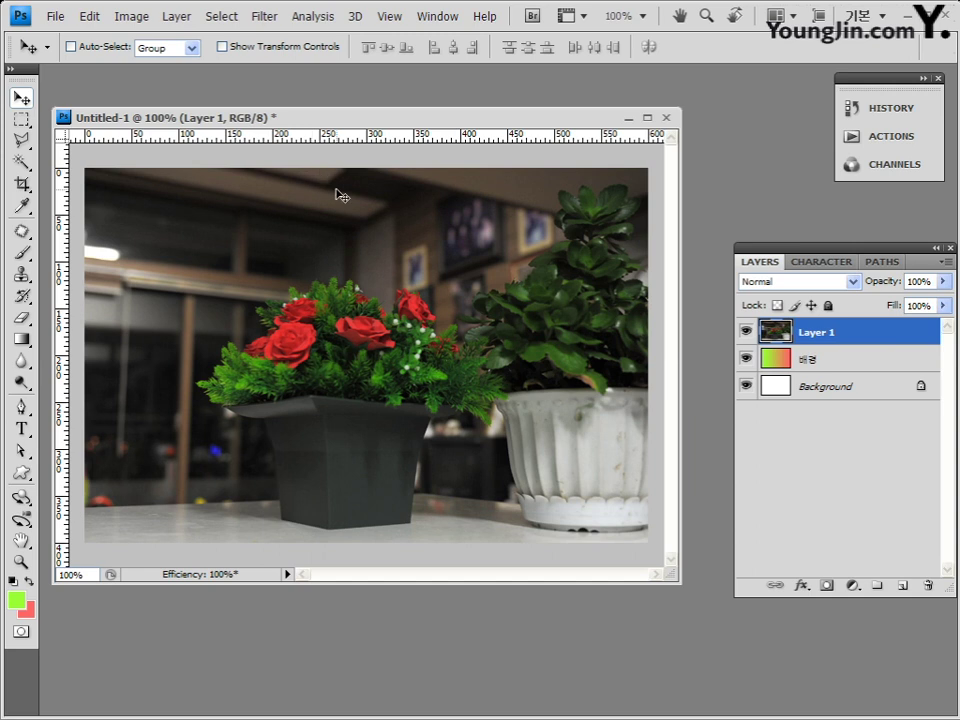
Step: Rename the new photo layer to 실내정원
double_click(822, 334)
text(실내정원)
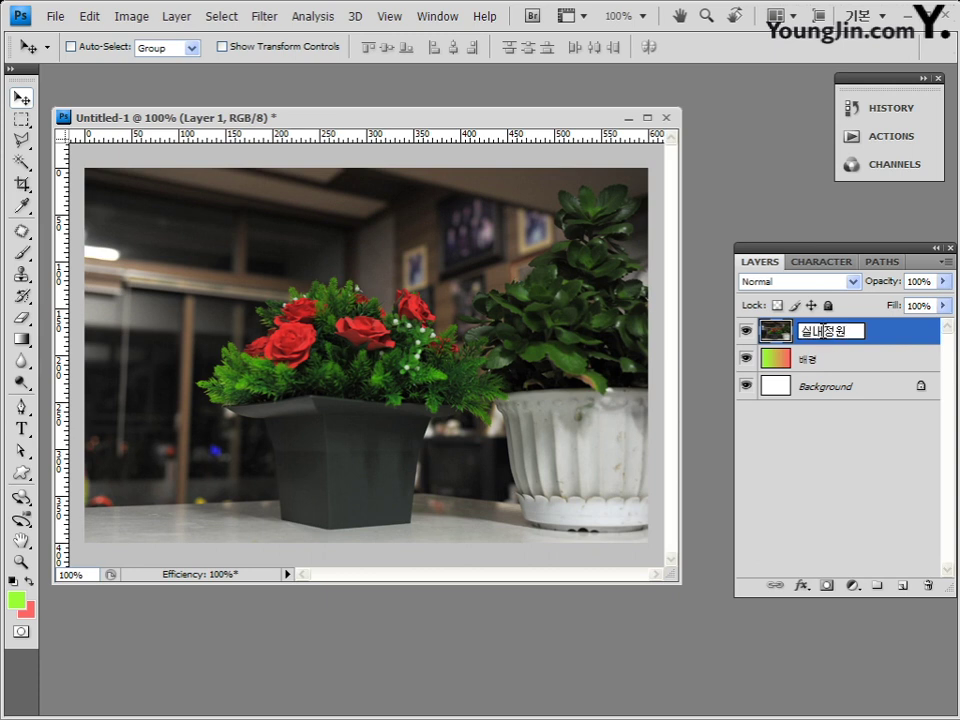
key(Return)
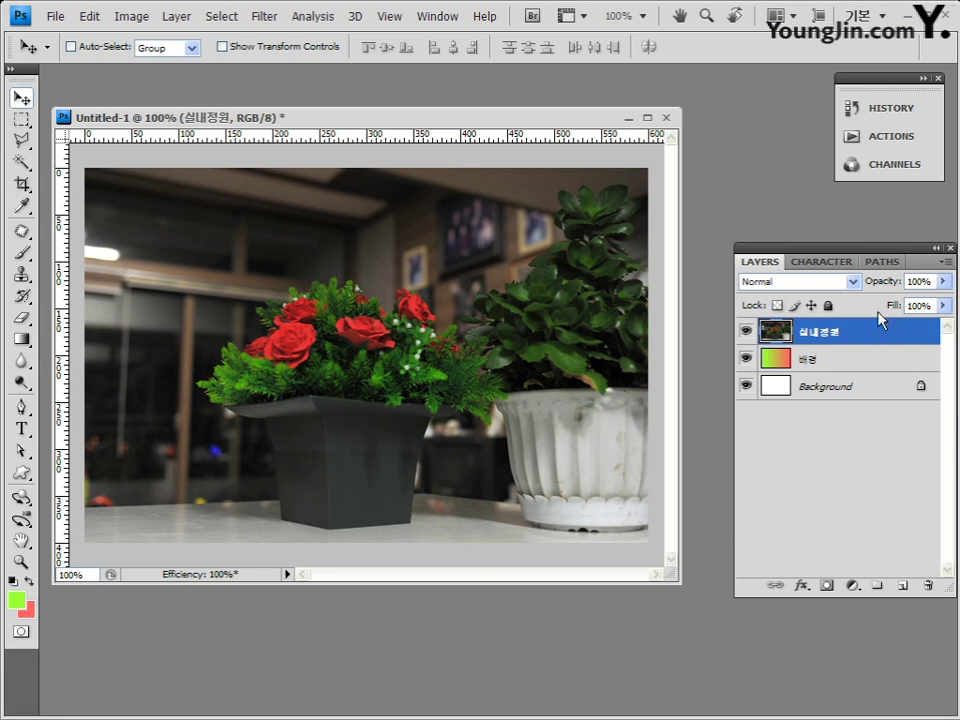
Step: Flip the 실내정원 layer horizontally so the white pot comes before the rose pot
click(89, 16)
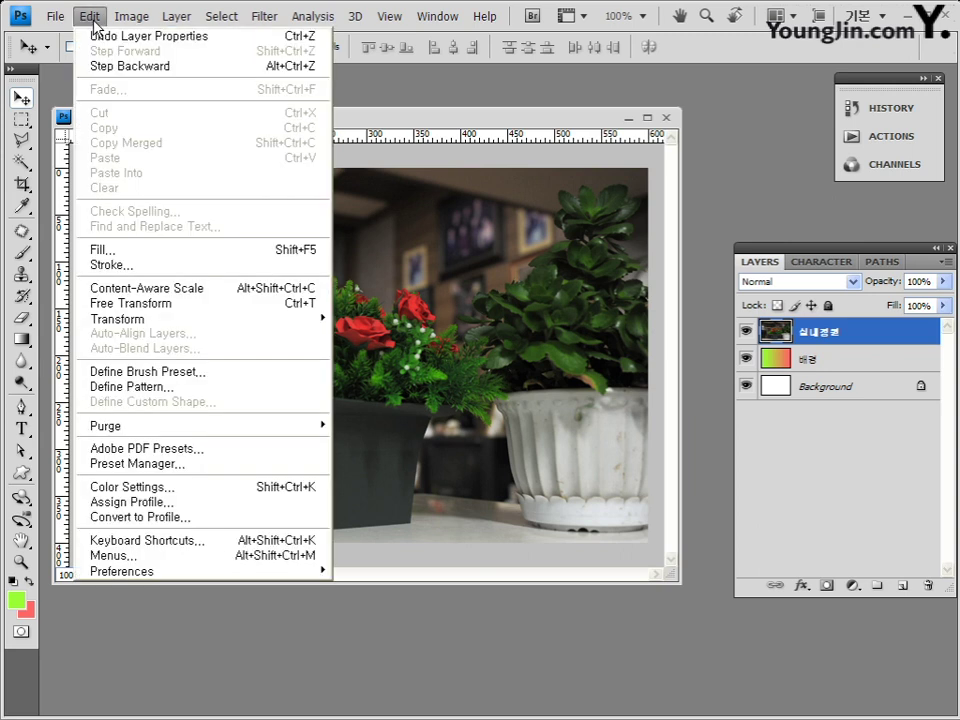
mouse_move(118, 323)
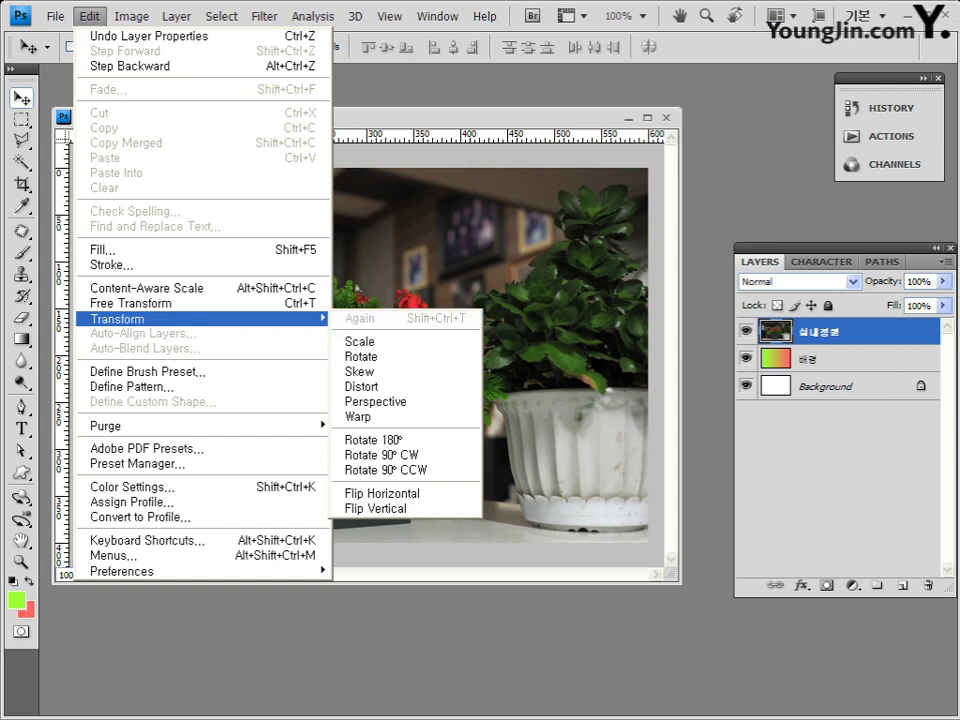
click(587, 521)
click(89, 16)
mouse_move(150, 320)
click(424, 495)
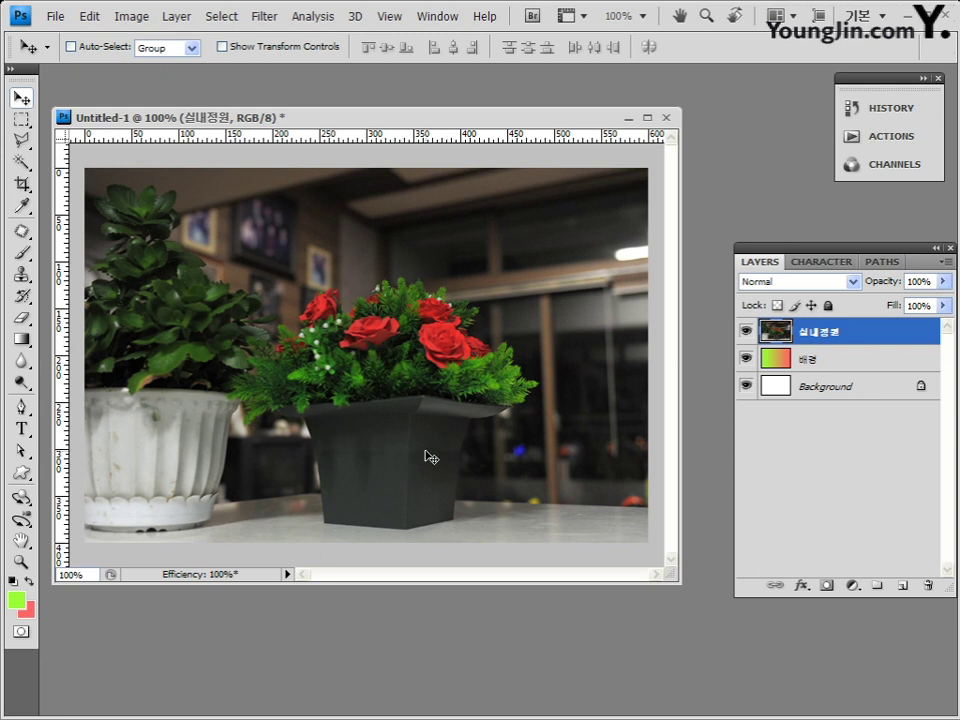
Step: Free-transform the 실내정원 layer, scaling it down proportionally to about 82% while shifting it to keep the canvas covered
drag(343, 439, 375, 432)
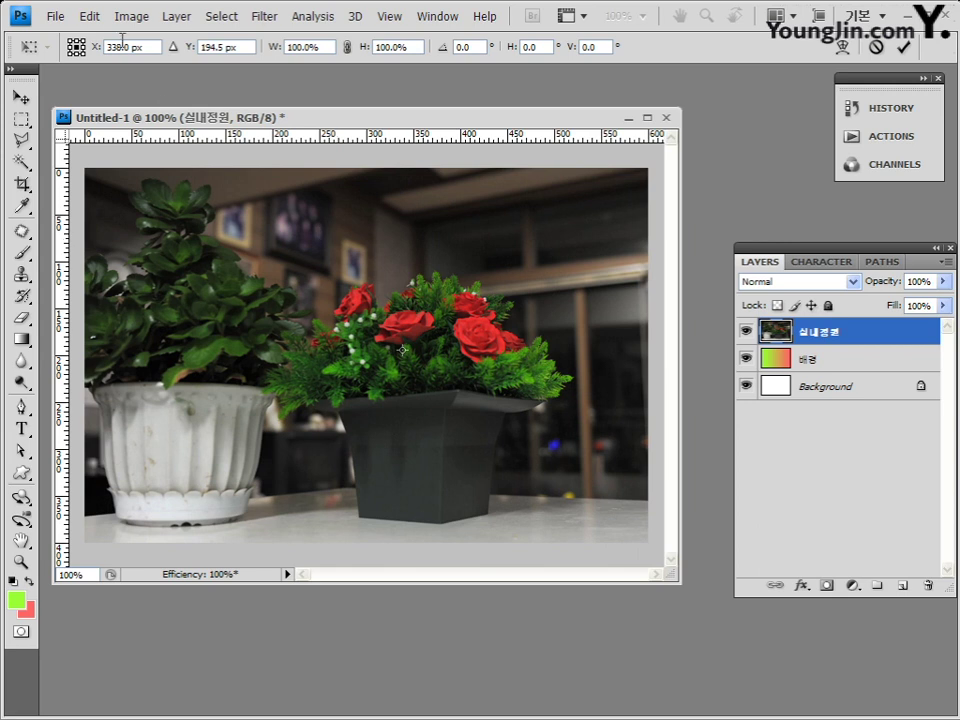
click(89, 20)
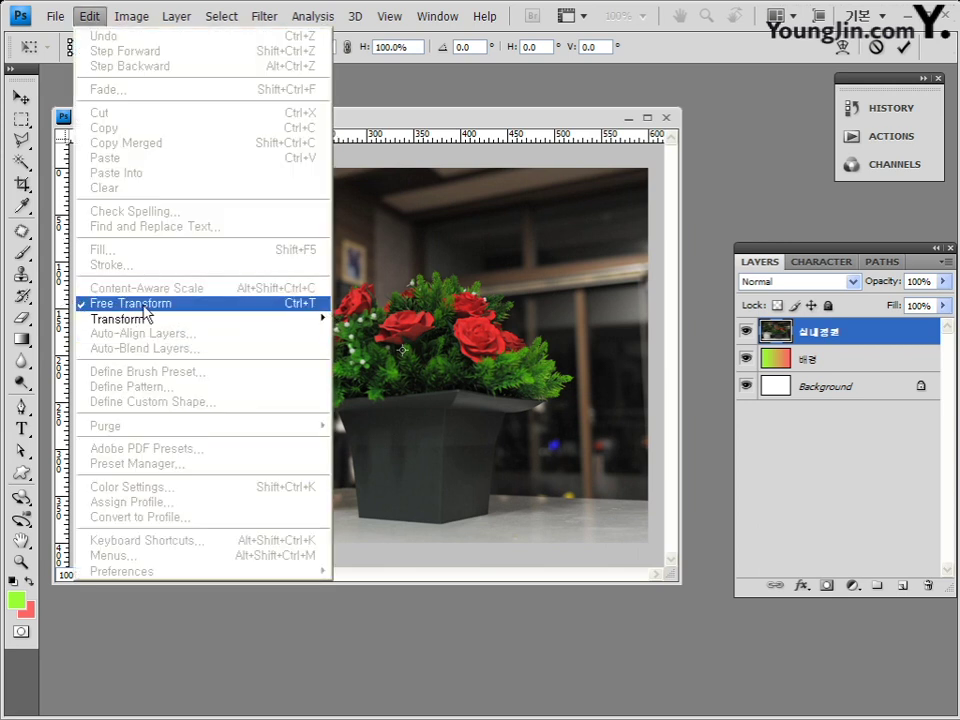
click(446, 124)
key(ctrl+minus)
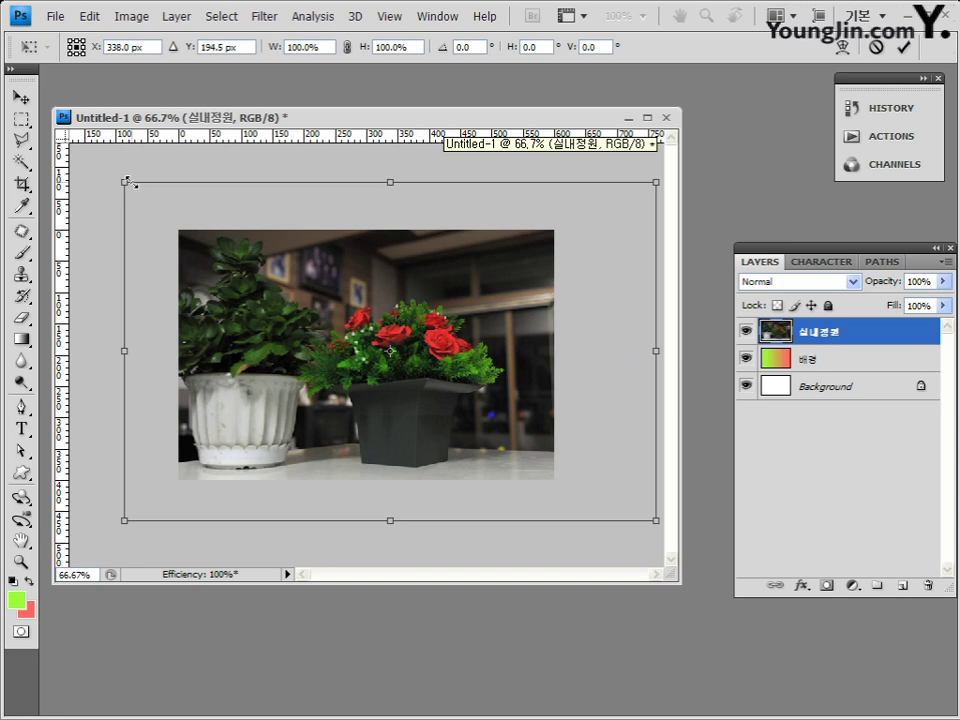
drag(123, 180, 177, 214)
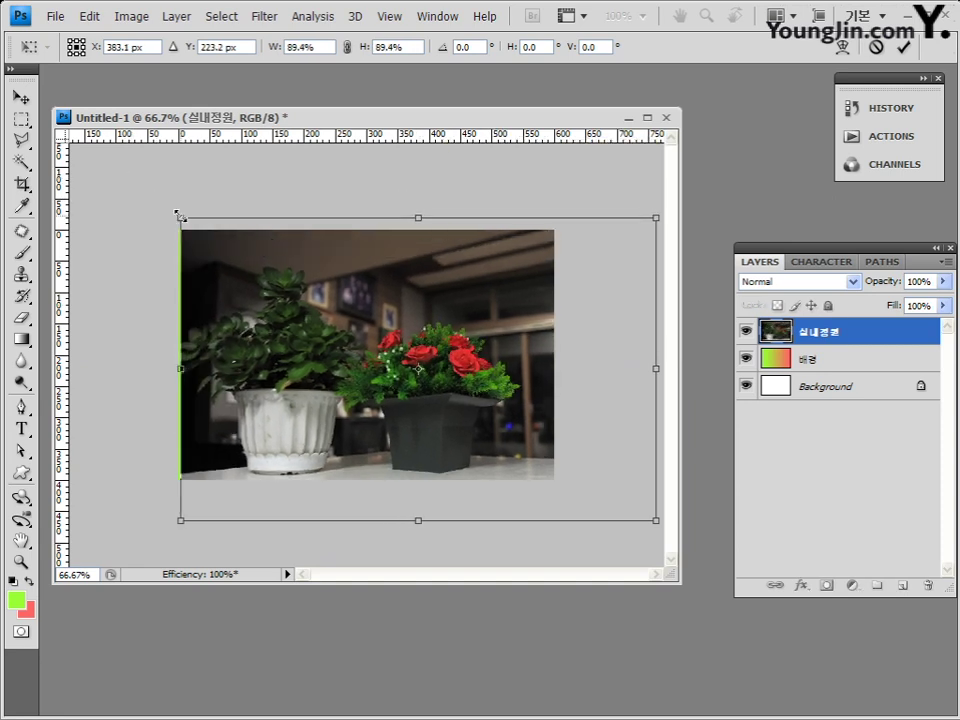
drag(410, 388, 398, 388)
drag(597, 480, 597, 470)
drag(640, 508, 602, 491)
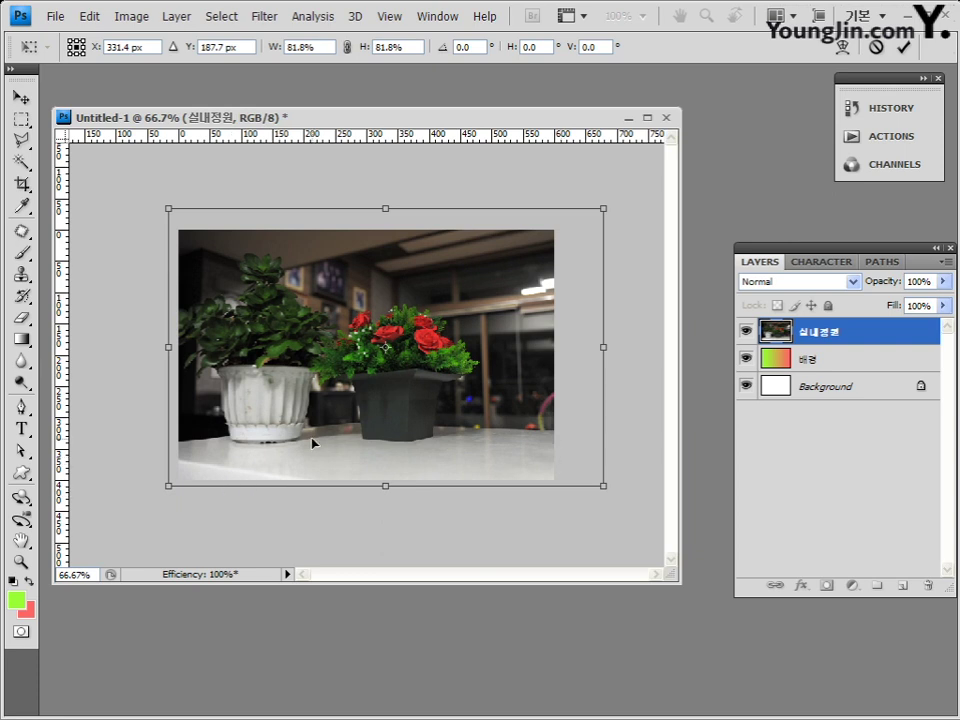
Step: Fine-tune the photo's proportional scale to about 79.7%, center it near X 284 px, Y 214 px, and apply the transform
key(ctrl+plus)
key(ctrl+minus)
key(ctrl+plus)
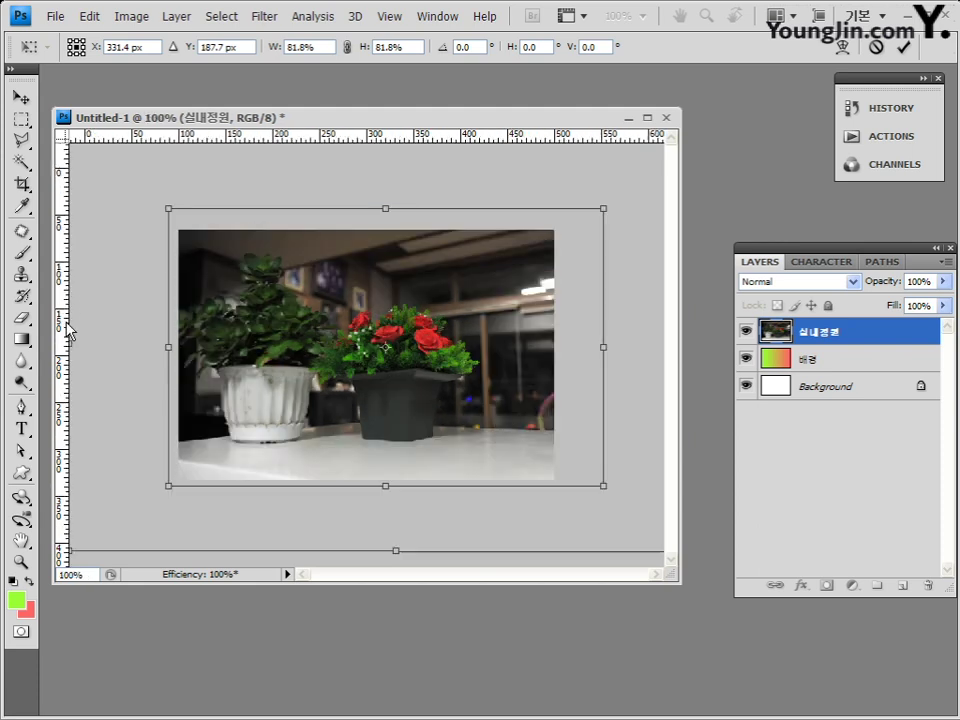
key(ctrl+minus)
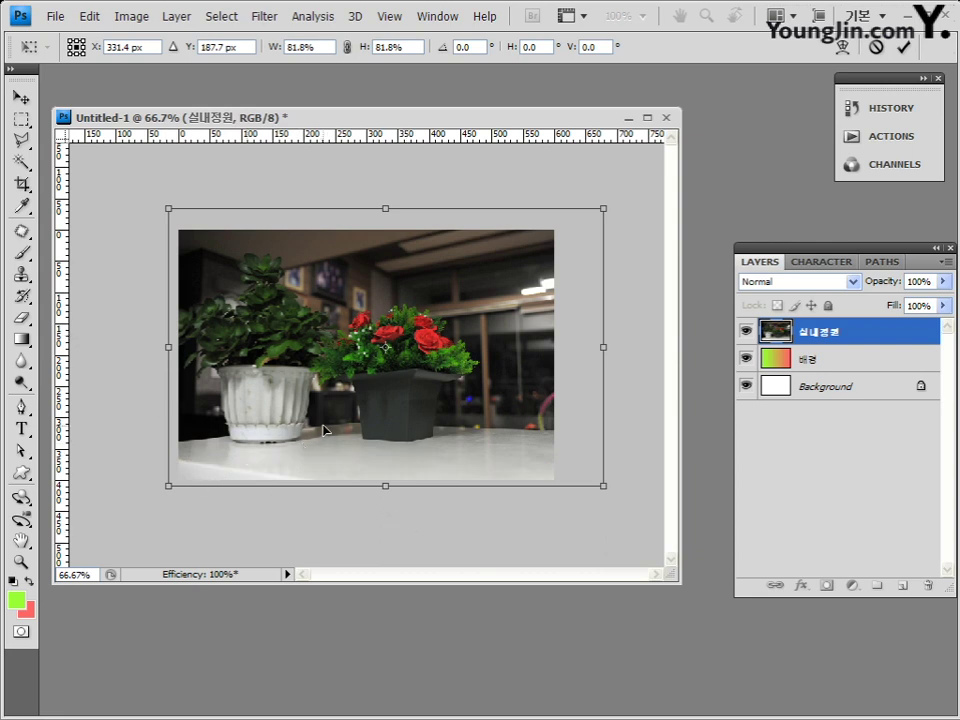
mouse_move(365, 430)
mouse_down()
mouse_move(346, 436)
mouse_move(354, 446)
mouse_up()
drag(152, 500, 178, 484)
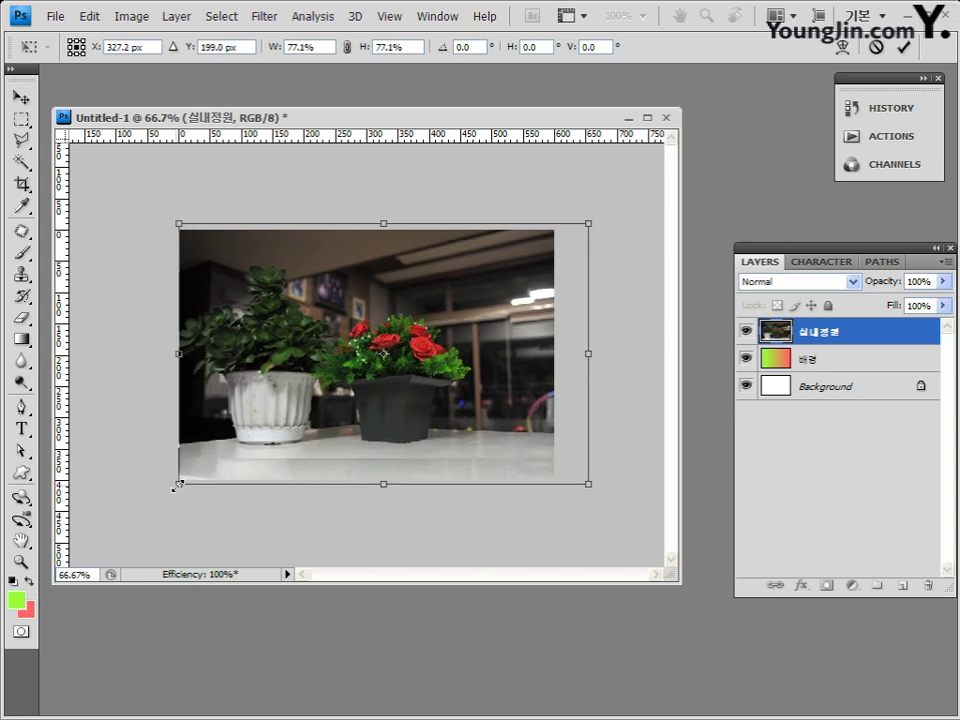
drag(462, 344, 458, 343)
drag(581, 223, 579, 228)
drag(521, 306, 497, 315)
drag(549, 237, 567, 224)
drag(497, 278, 490, 285)
drag(565, 227, 568, 224)
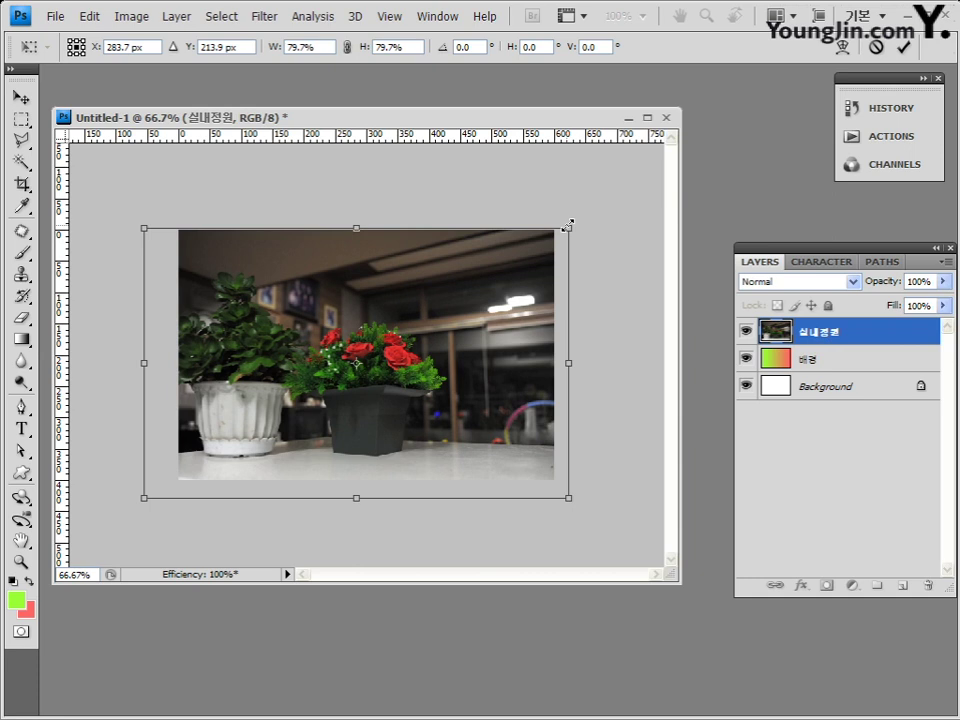
key(Return)
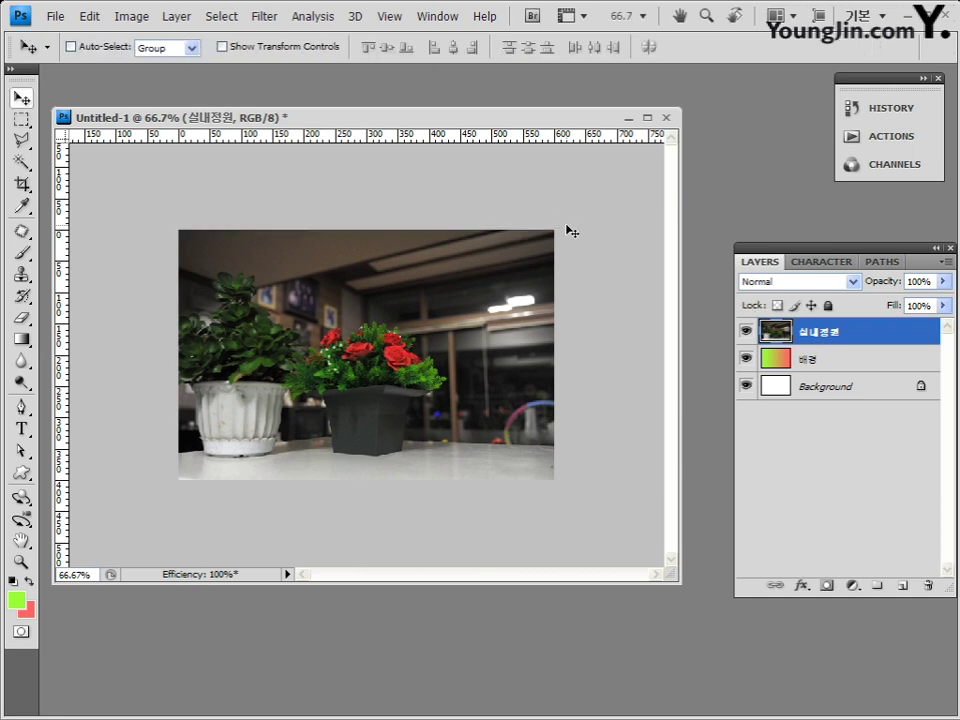
Step: Apply the Texturizer filter to the 실내정원 layer with the Canvas texture, keeping the default scaling, relief and light settings
key(ctrl+1)
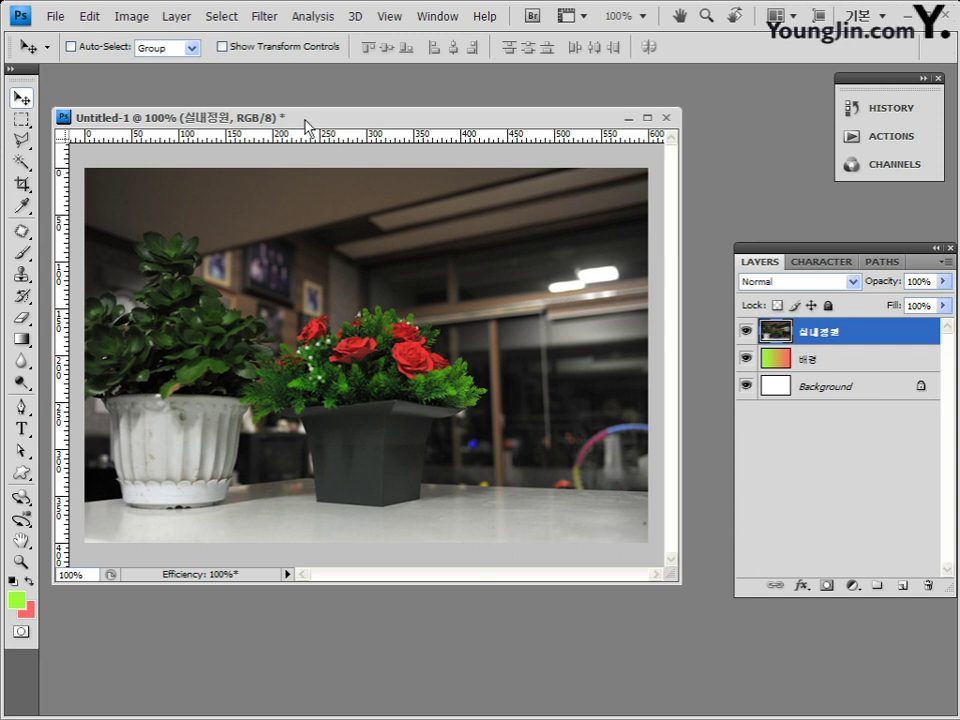
click(265, 16)
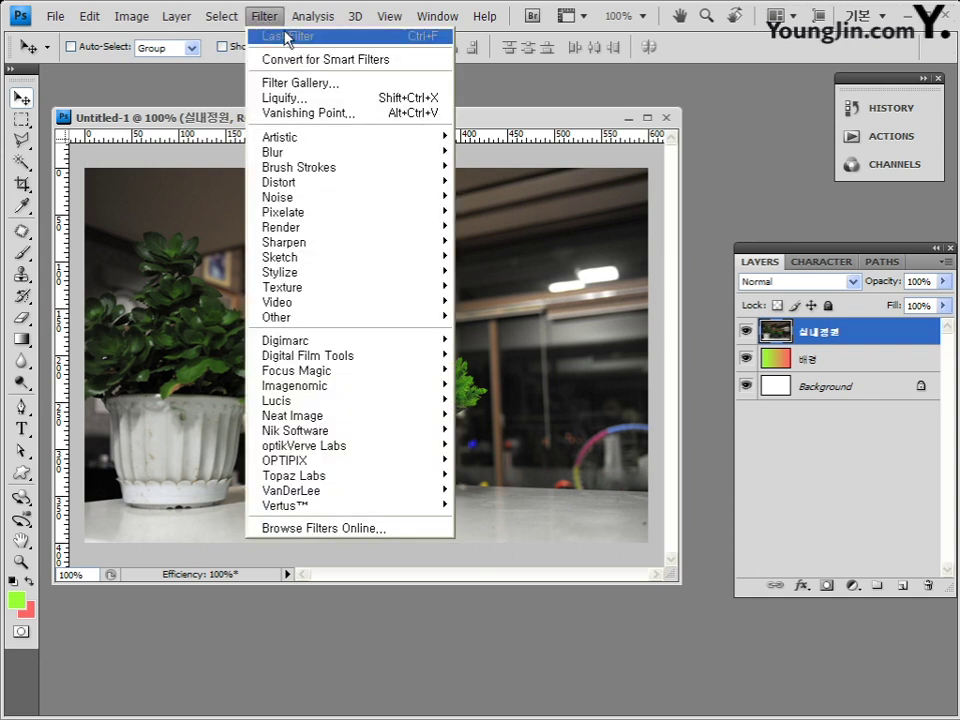
mouse_move(332, 288)
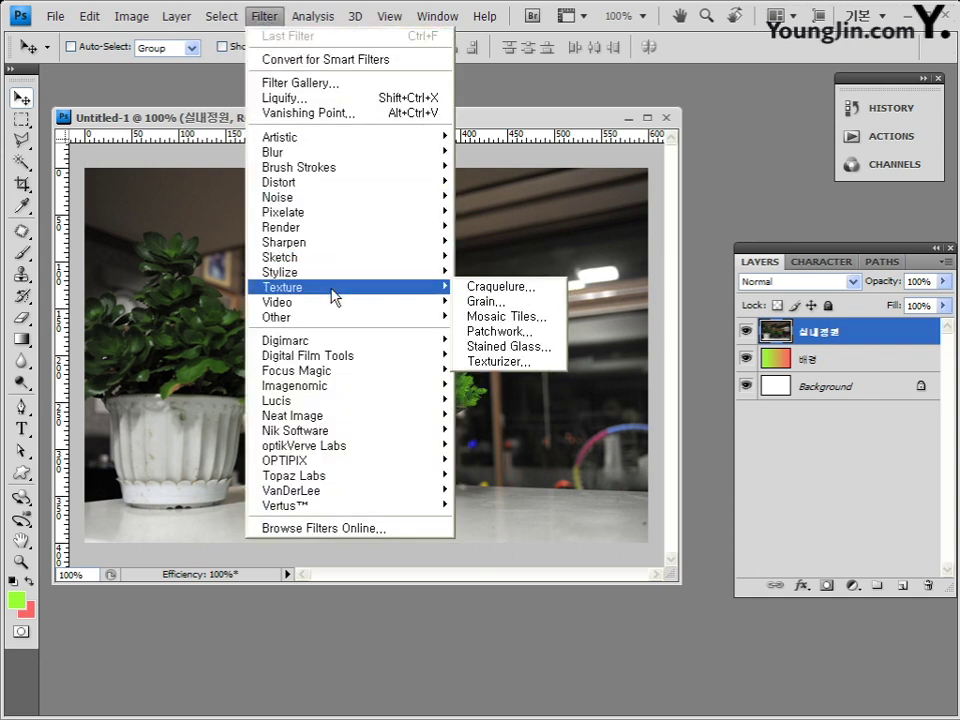
click(545, 368)
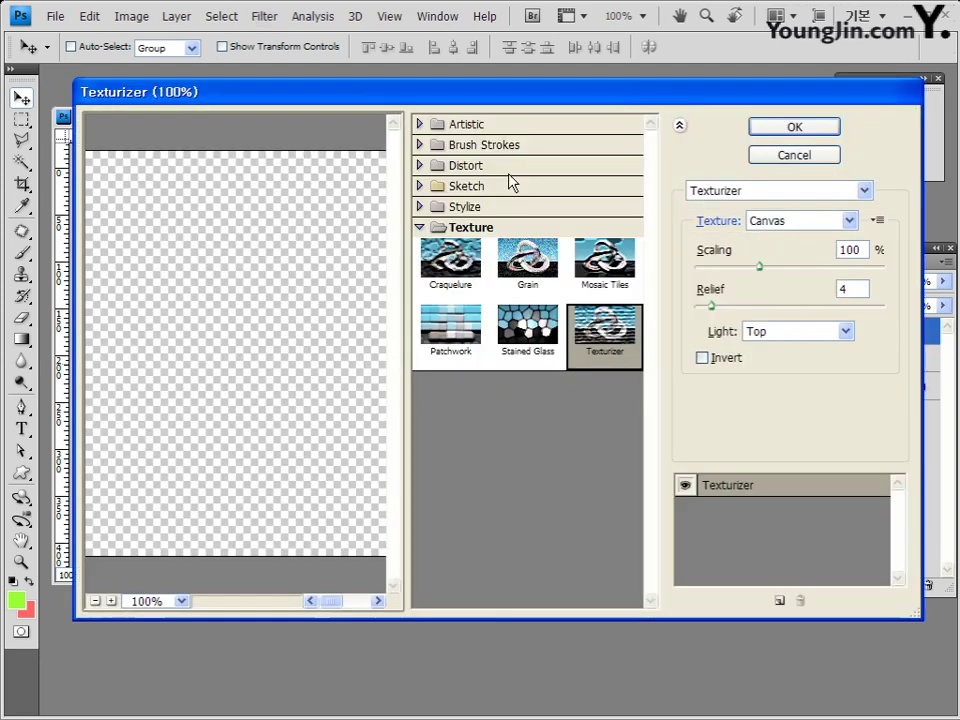
drag(560, 100, 554, 112)
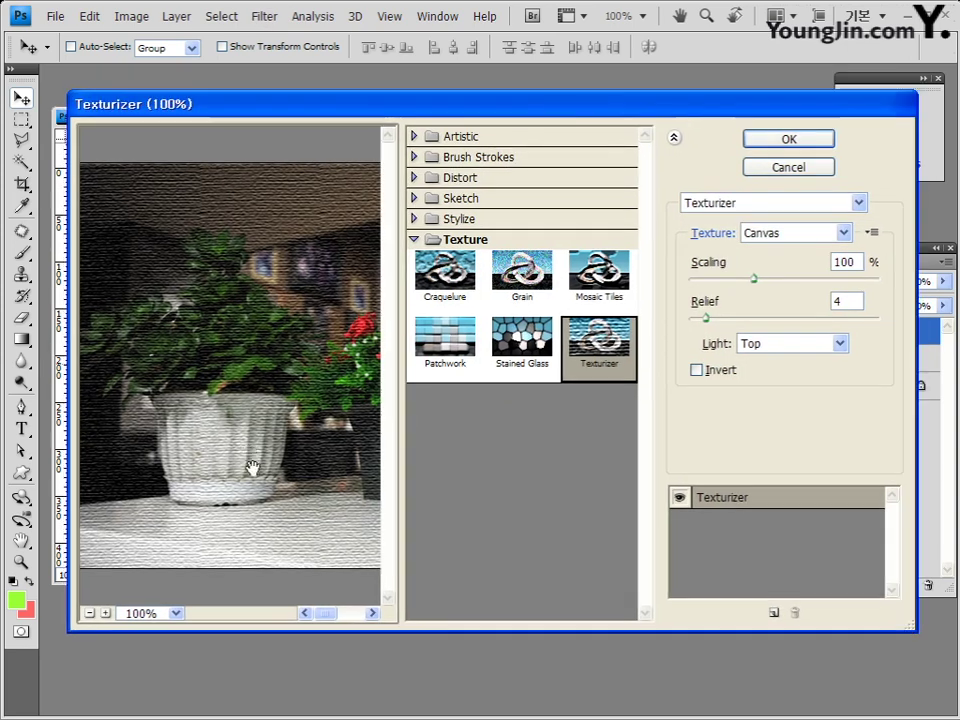
drag(251, 465, 253, 459)
drag(329, 425, 281, 465)
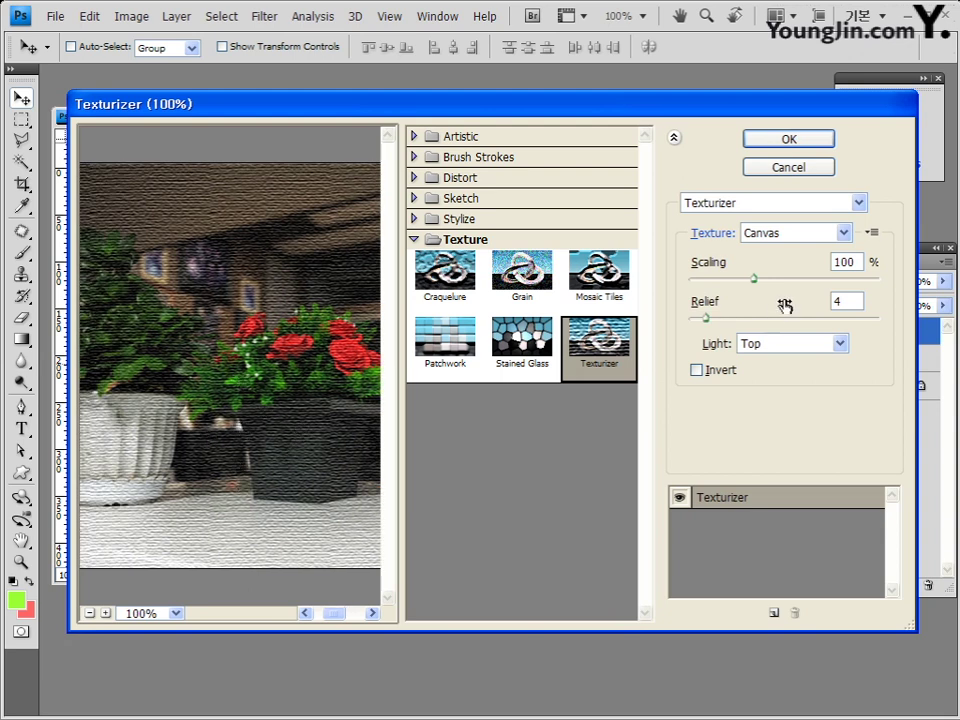
click(776, 233)
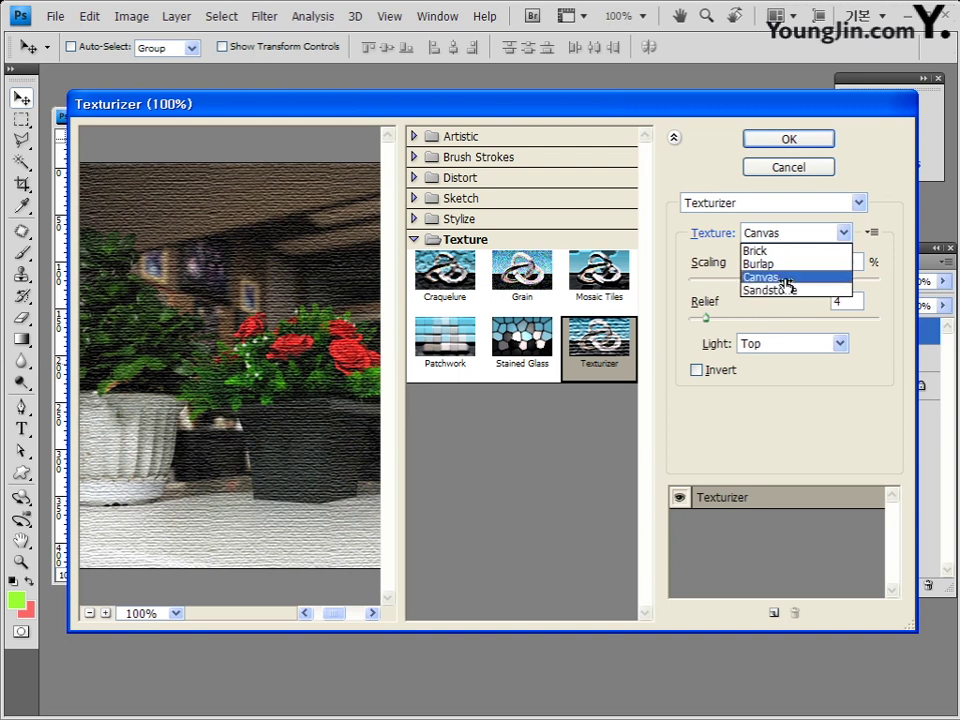
click(786, 279)
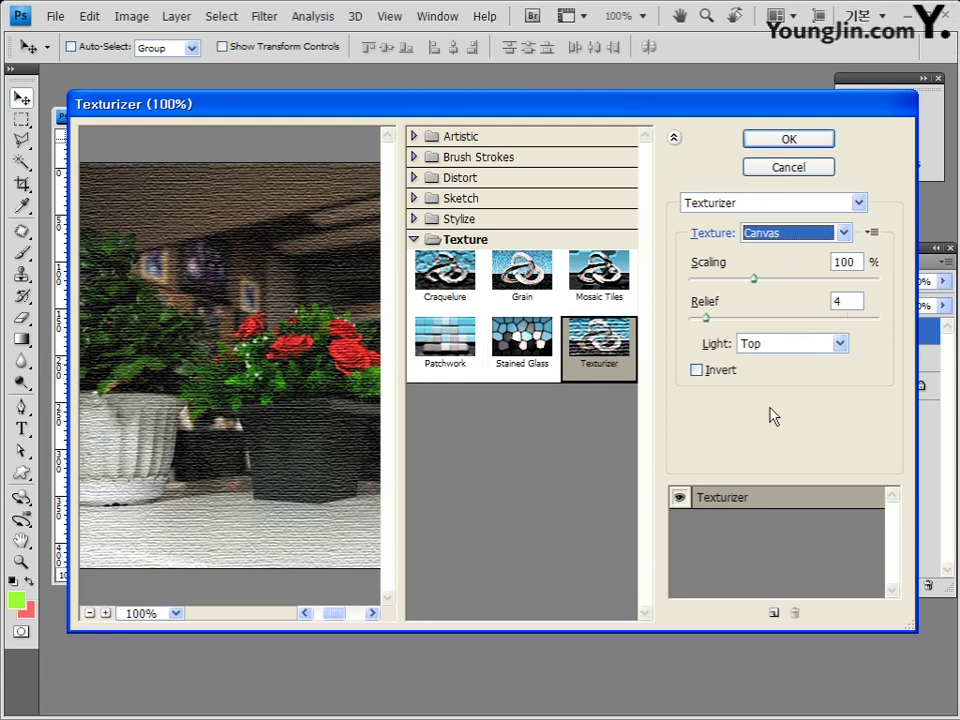
click(801, 149)
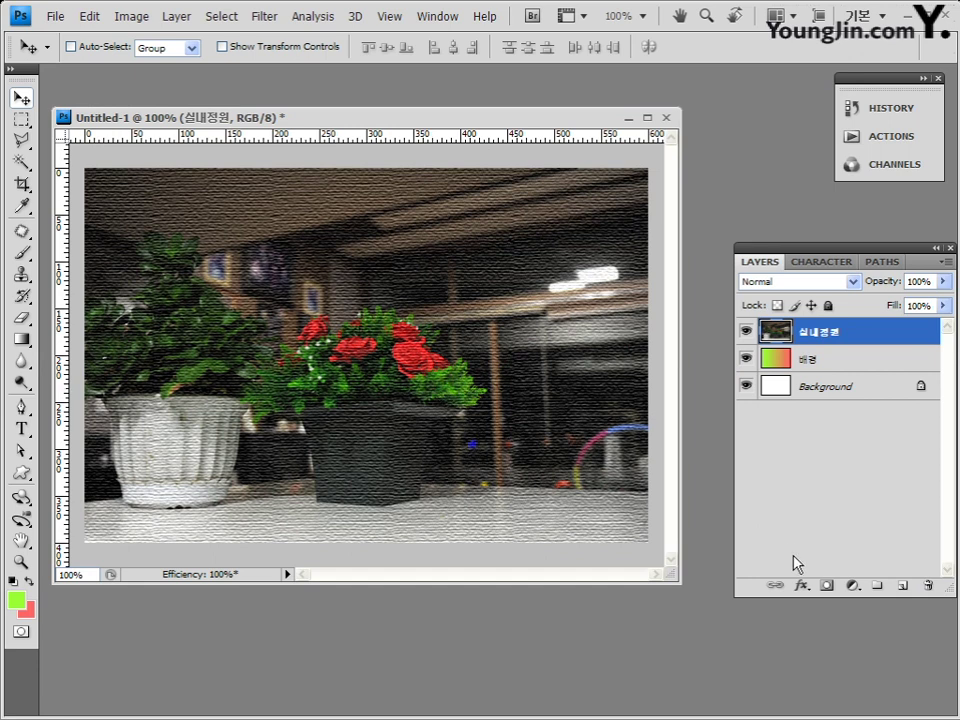
Step: Add a layer mask to 실내정원 and fade its upper half with a white-to-black linear gradient running straight up from mid-canvas to the top edge
key(g)
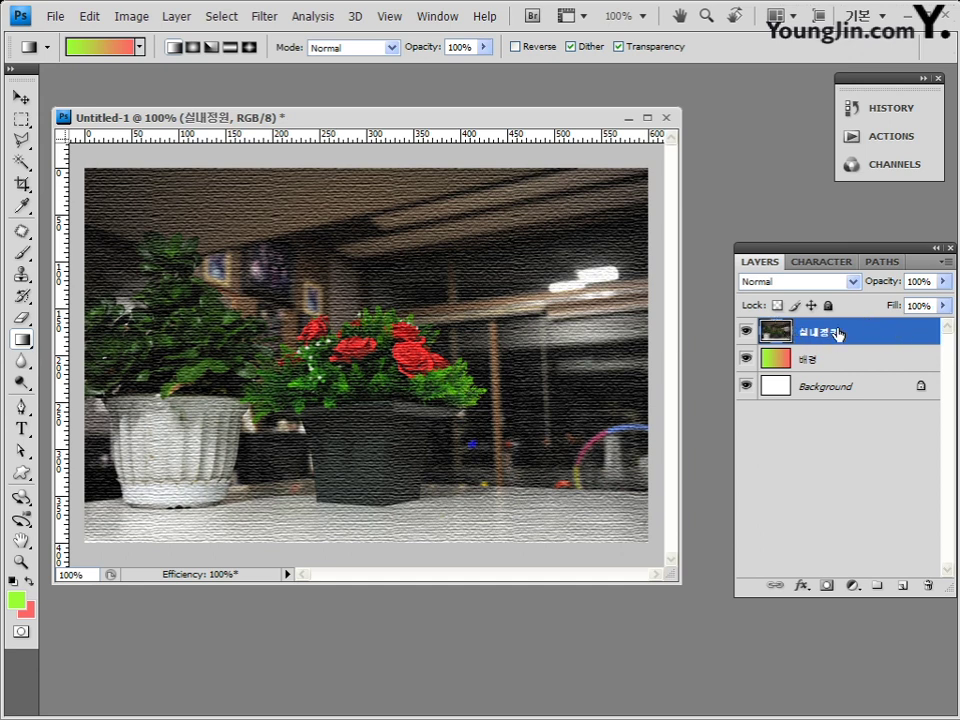
click(828, 586)
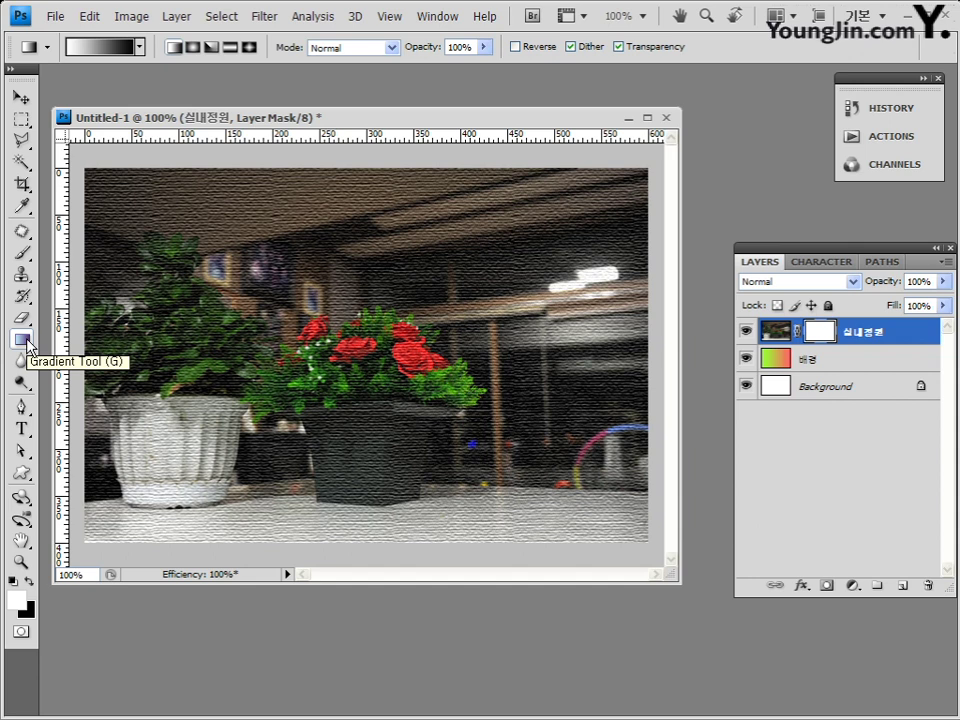
click(30, 583)
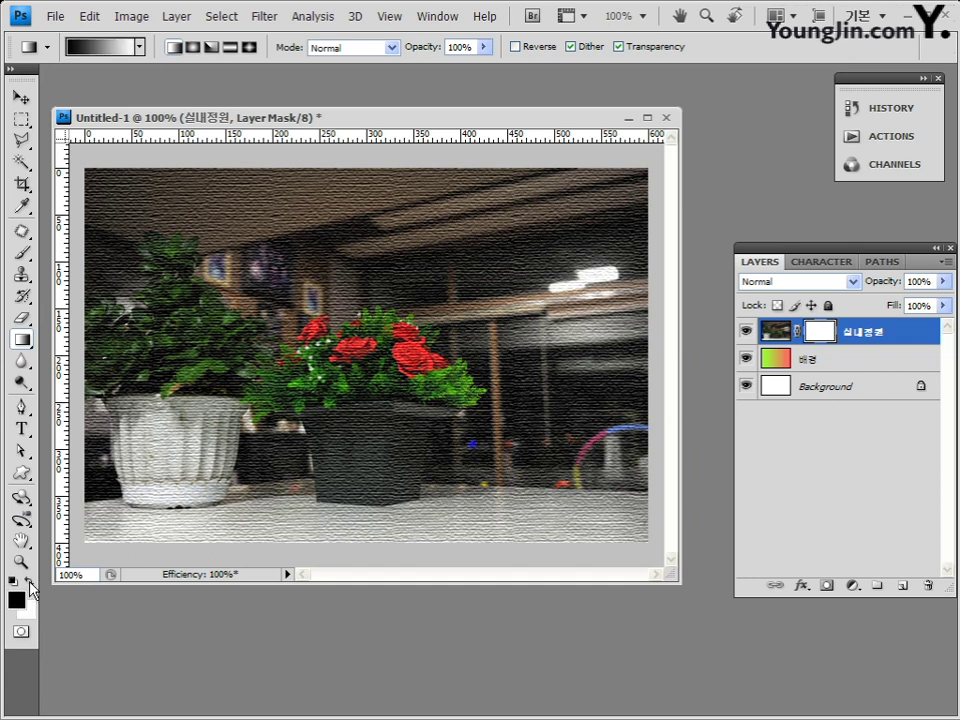
click(30, 583)
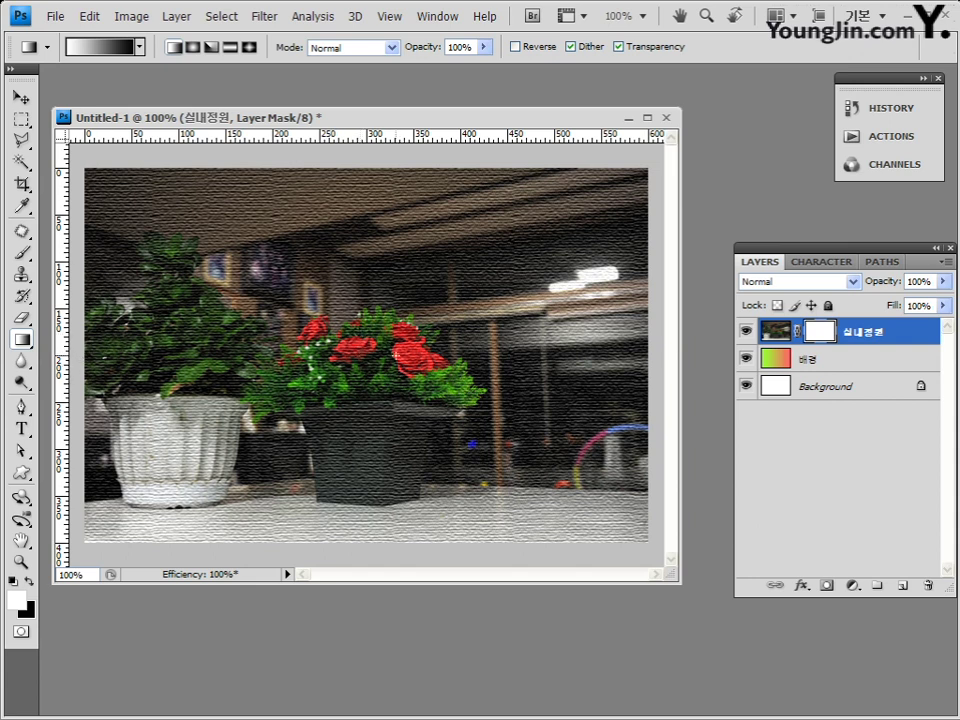
drag(396, 169, 396, 349)
mouse_move(396, 166)
mouse_down()
mouse_move(355, 166)
mouse_move(387, 166)
mouse_up()
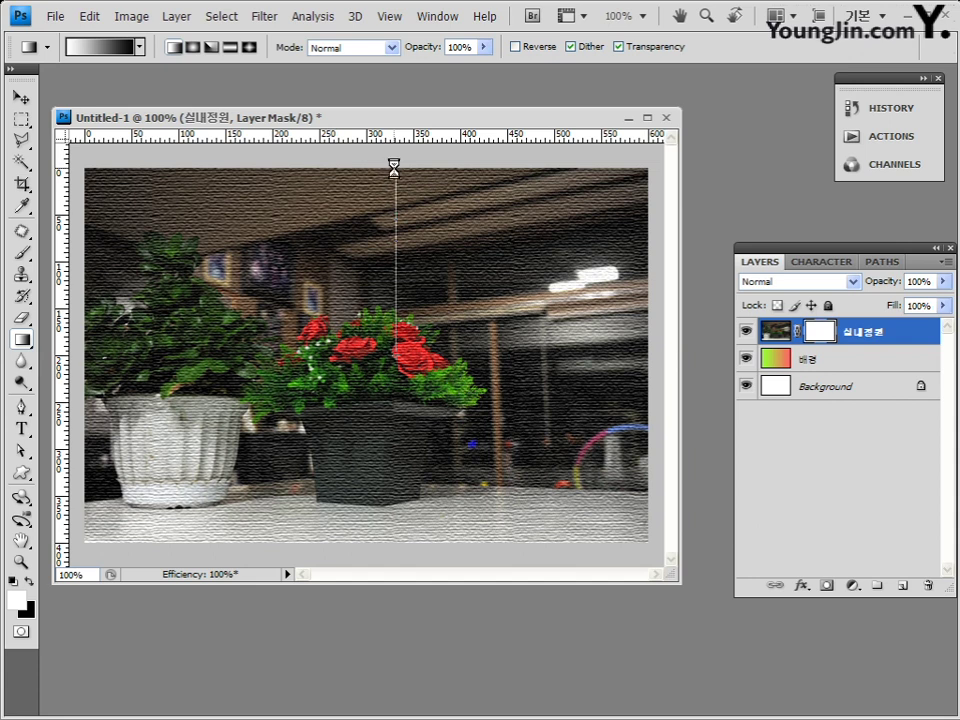
drag(394, 167, 394, 168)
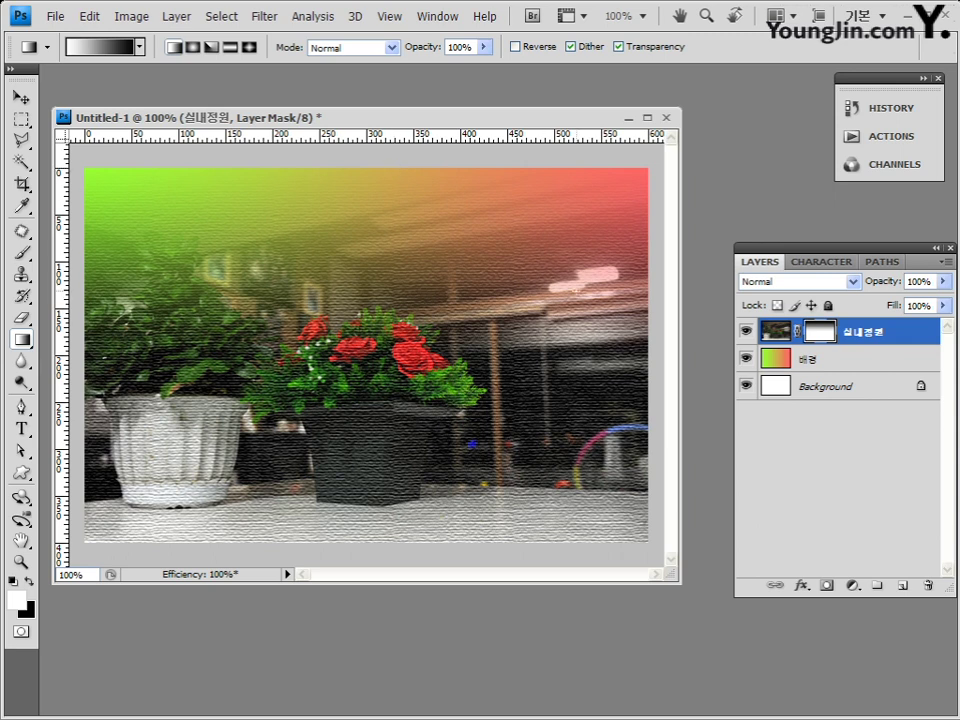
Step: Open the 3급-5.jpg flower vase photo and float it in its own window over the Untitled-1 composition
double_click(752, 167)
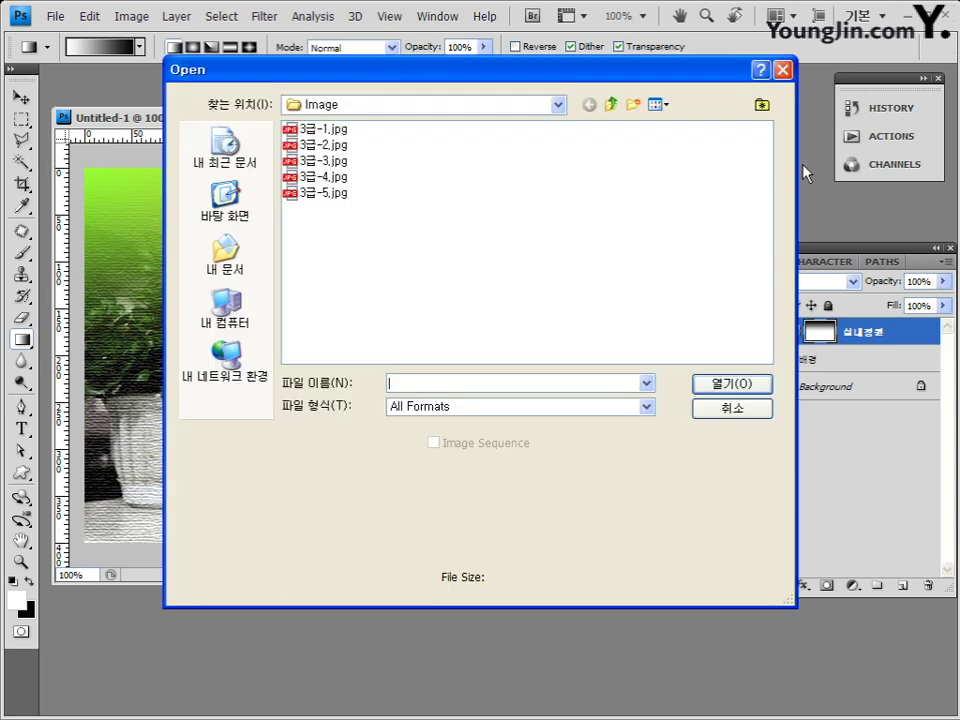
click(319, 194)
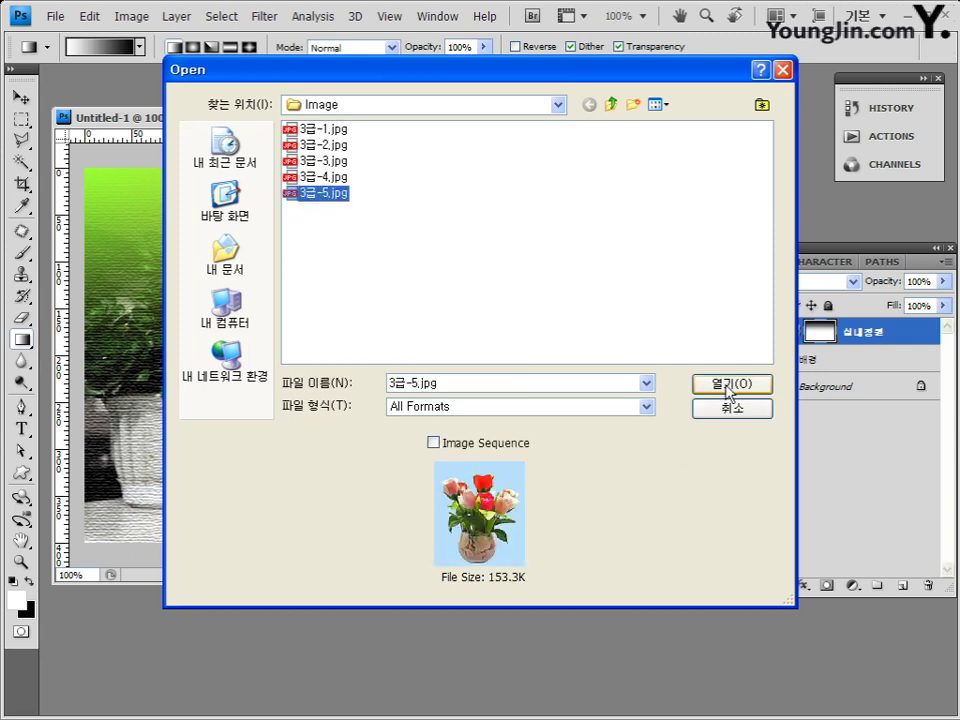
click(730, 386)
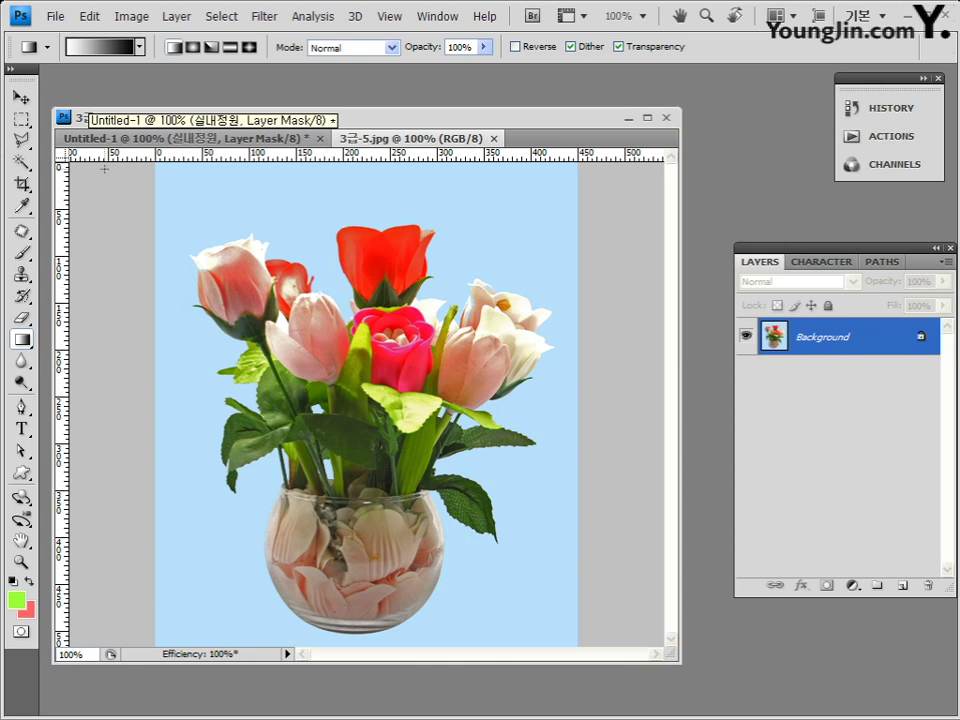
click(24, 100)
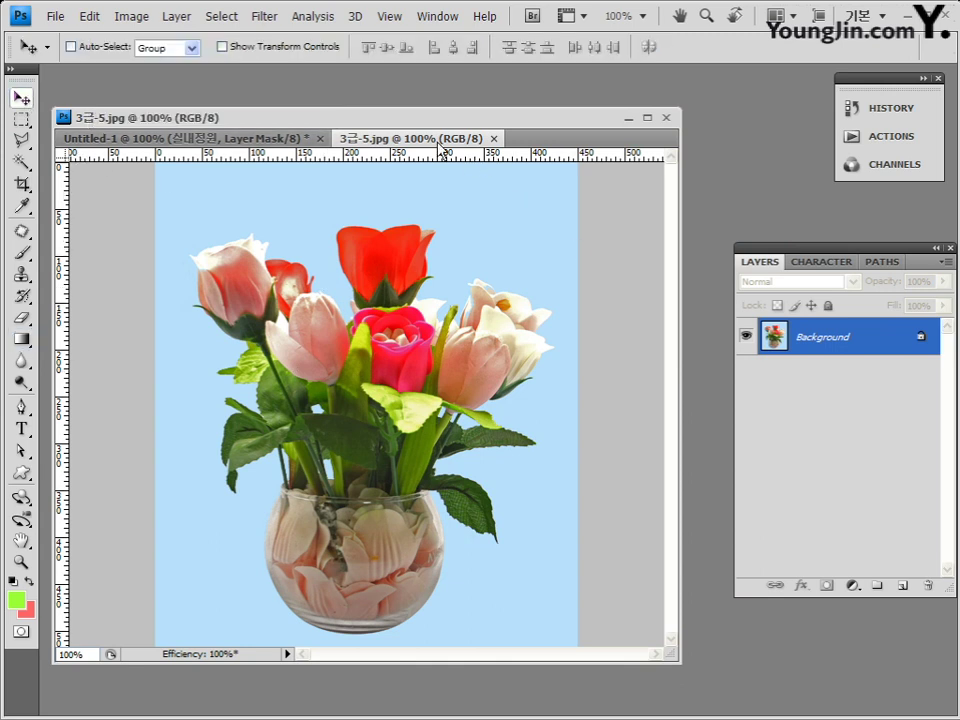
drag(440, 147, 562, 210)
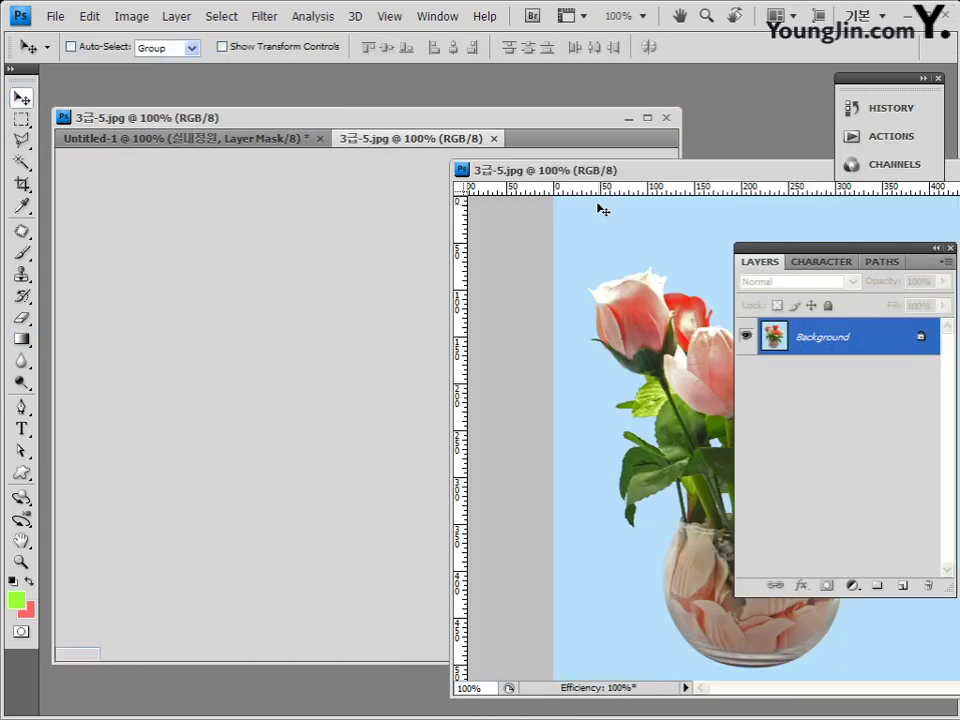
drag(610, 173, 293, 180)
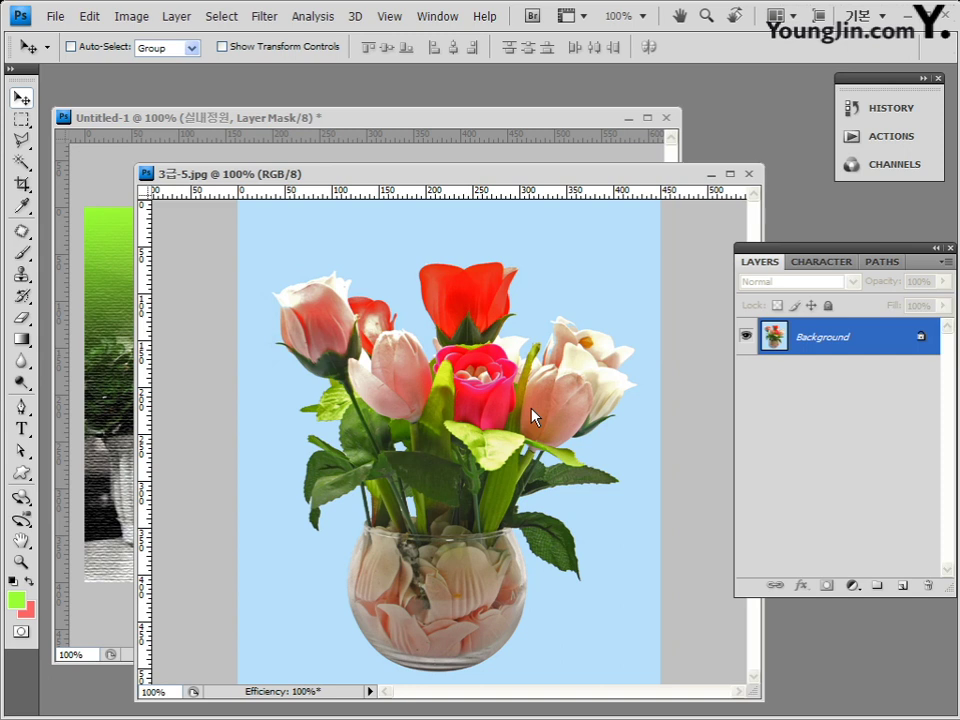
Step: Select the light-blue background around the flower vase in 3급-5.jpg with the Magic Wand at tolerance 32, Contiguous on
click(21, 162)
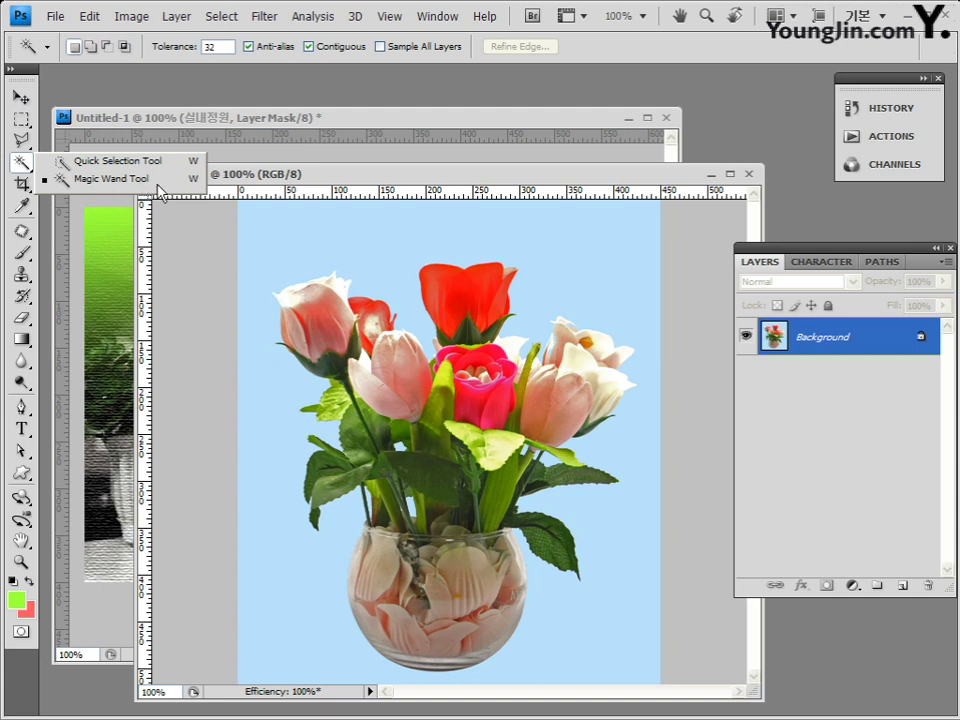
click(24, 168)
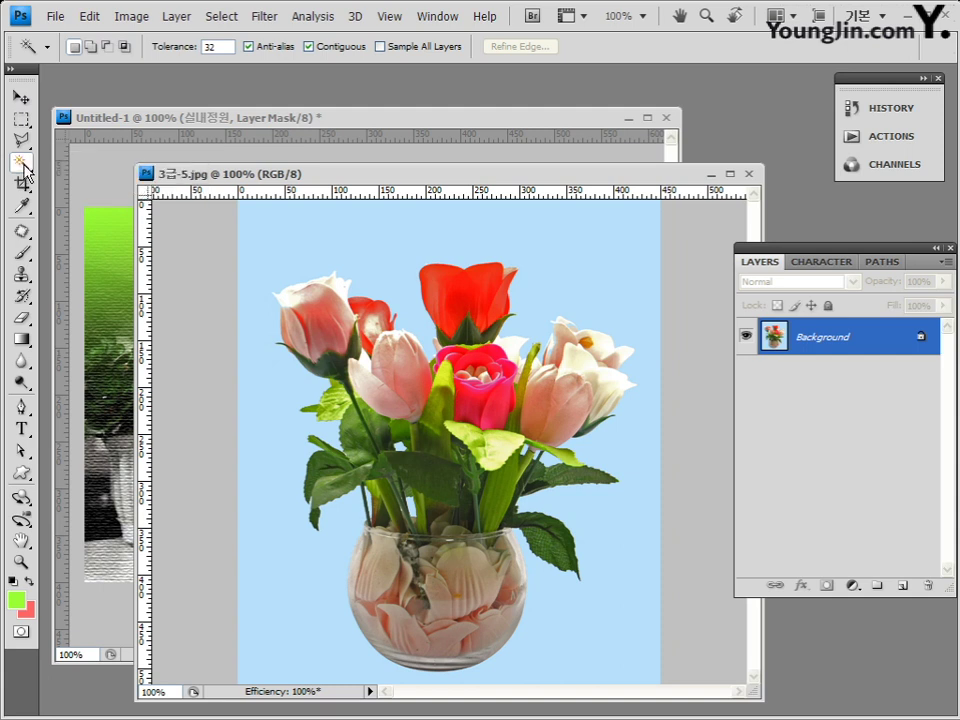
click(393, 240)
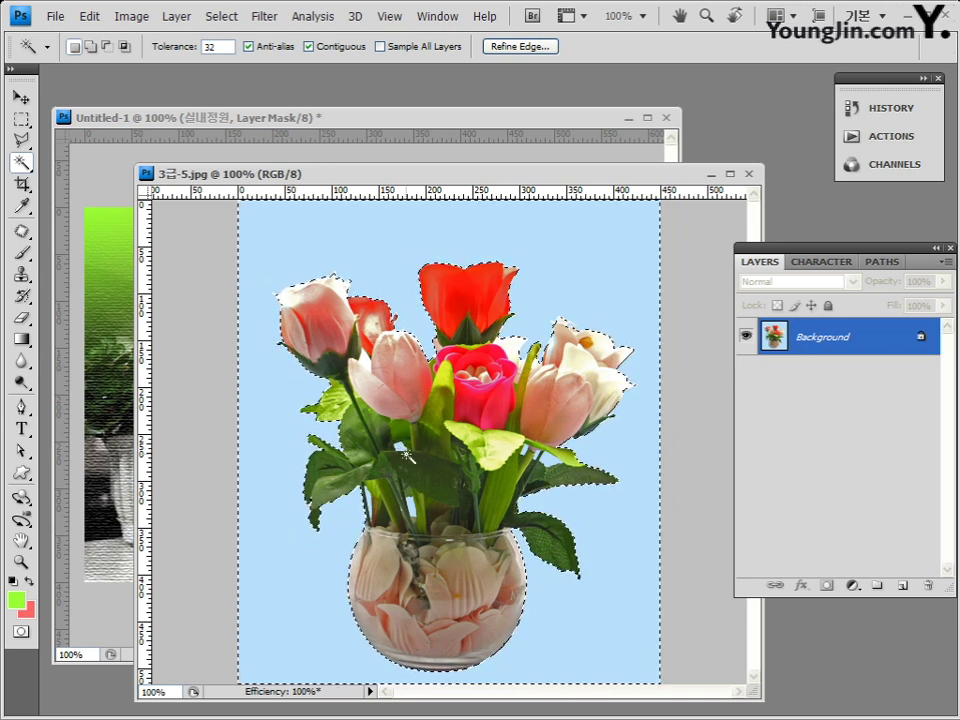
key(ctrl+d)
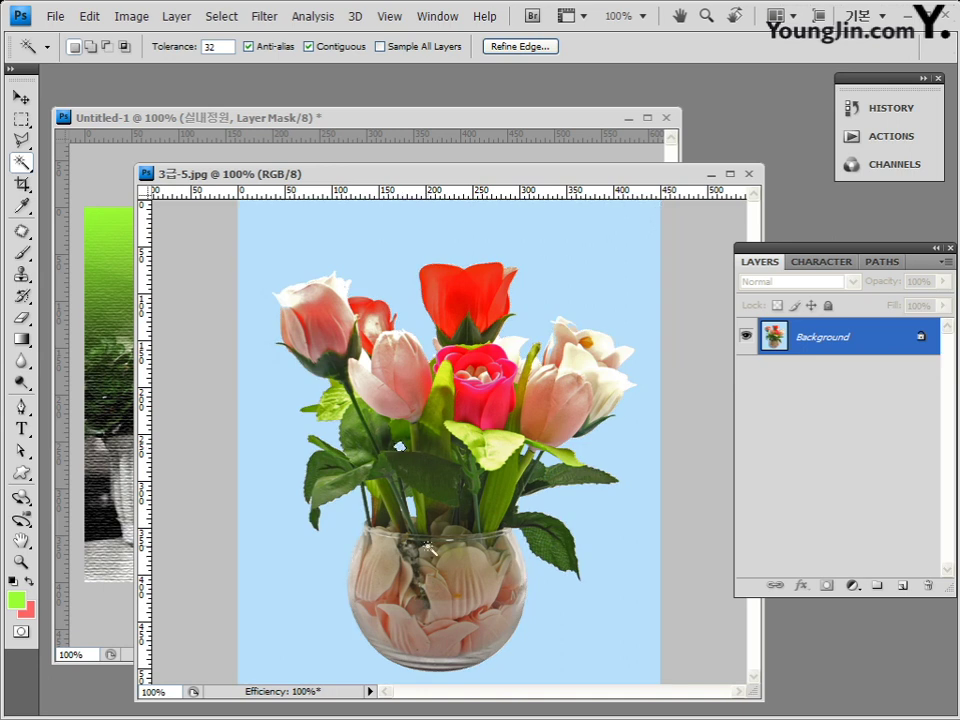
click(262, 437)
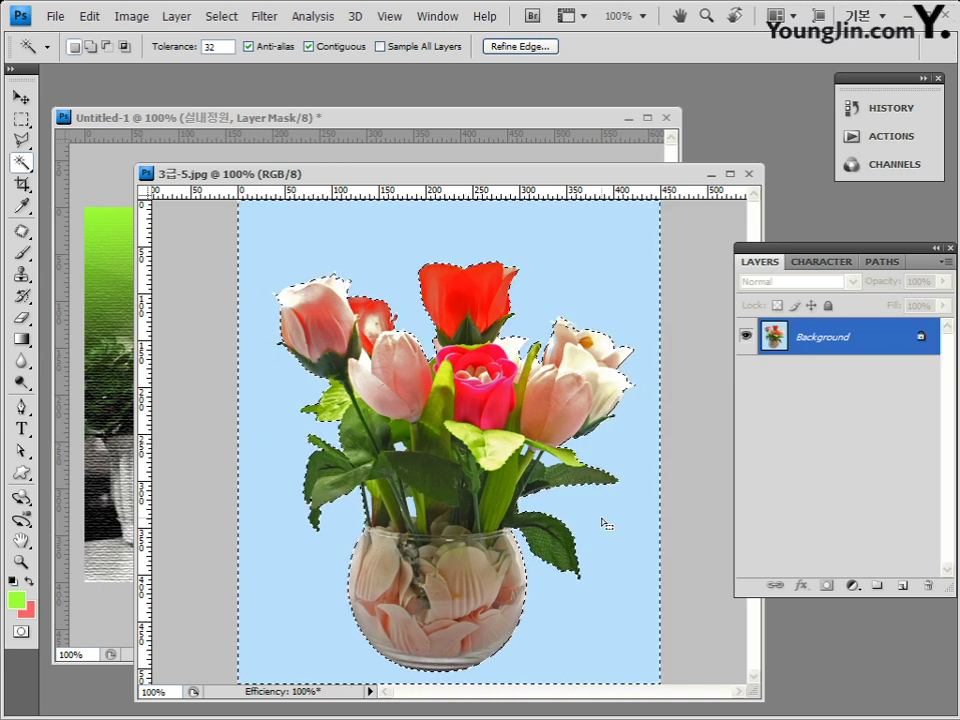
key(ctrl+d)
key(ctrl+shift+d)
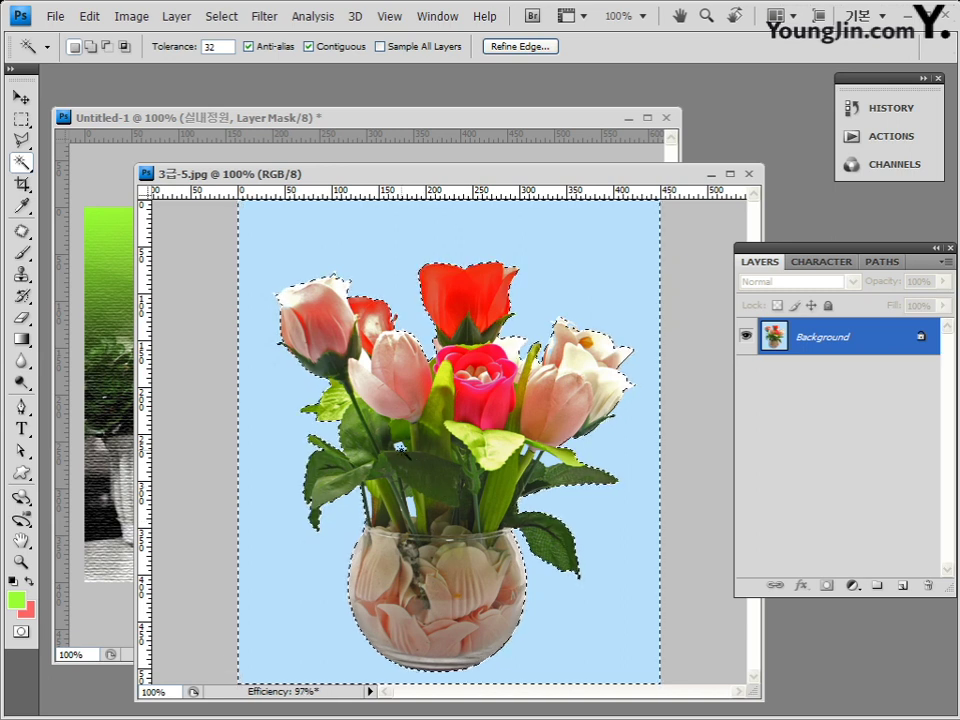
Step: Add the enclosed light-blue gaps between the stems and leaves to the background selection
key(shift)
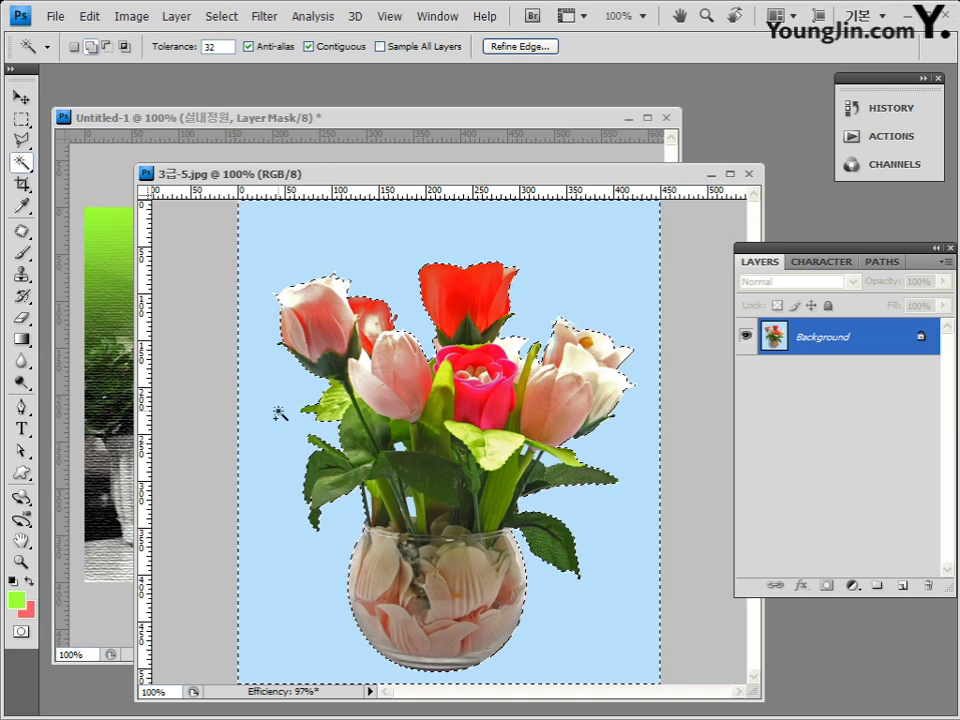
key(alt)
key(shift)
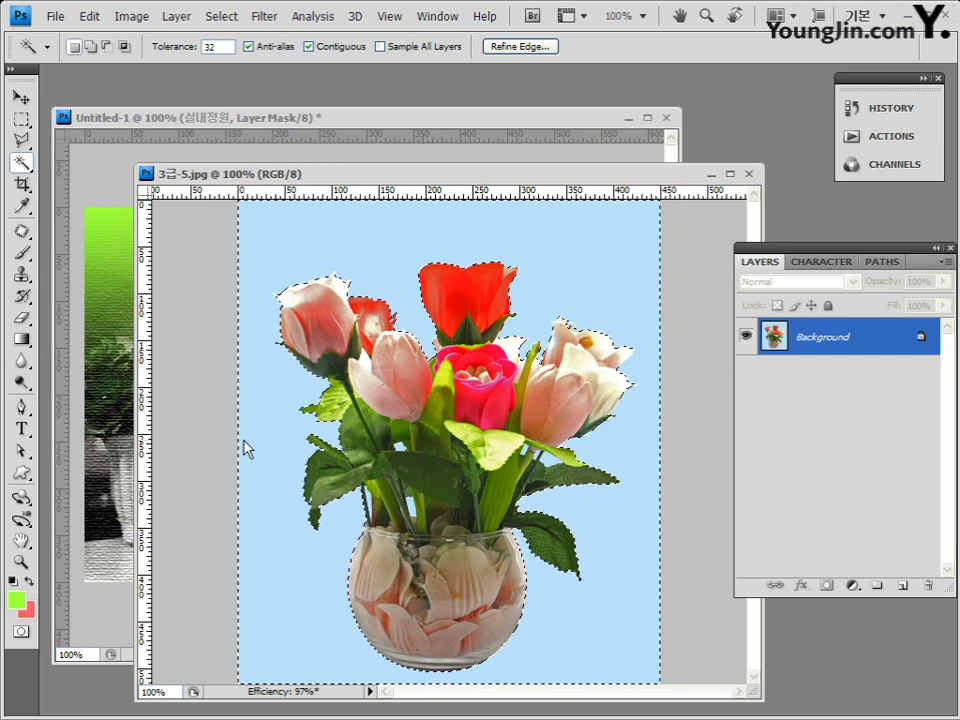
key(shift)
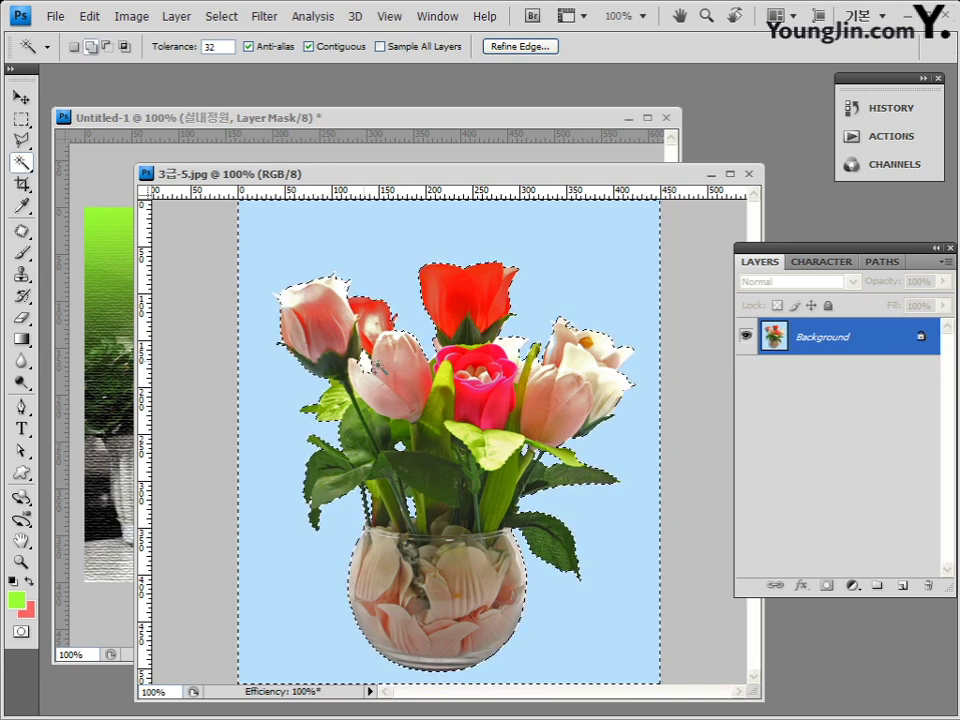
key(ctrl+d)
key(ctrl+z)
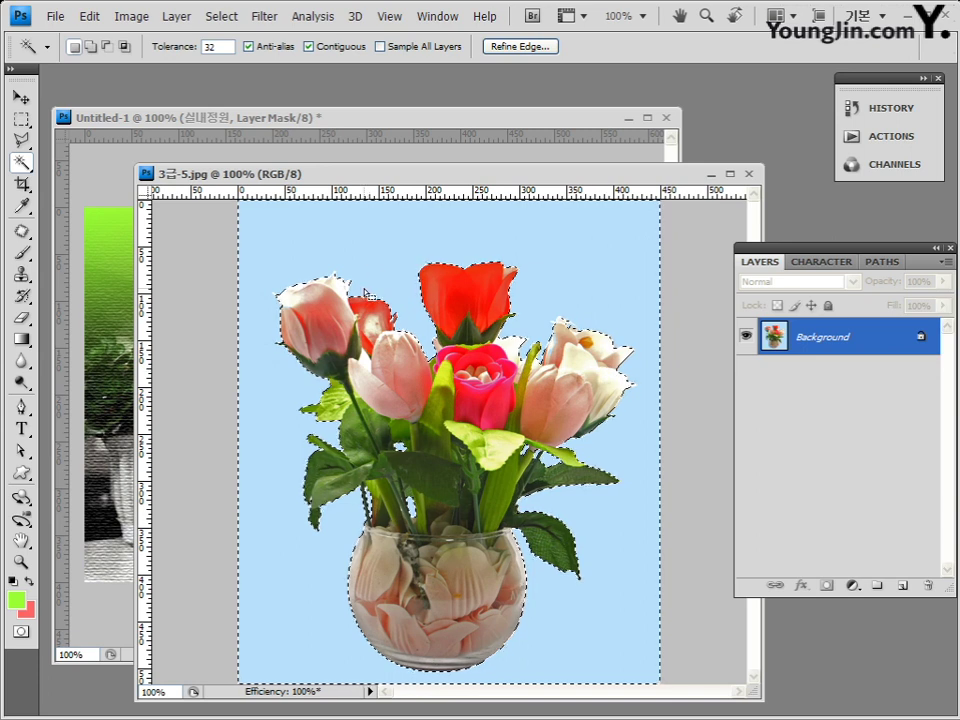
Step: Try to copy the selected blue background into Untitled-1 with the Move tool, and revert Untitled-1 to its last Gradient history state
click(20, 98)
drag(202, 178, 389, 145)
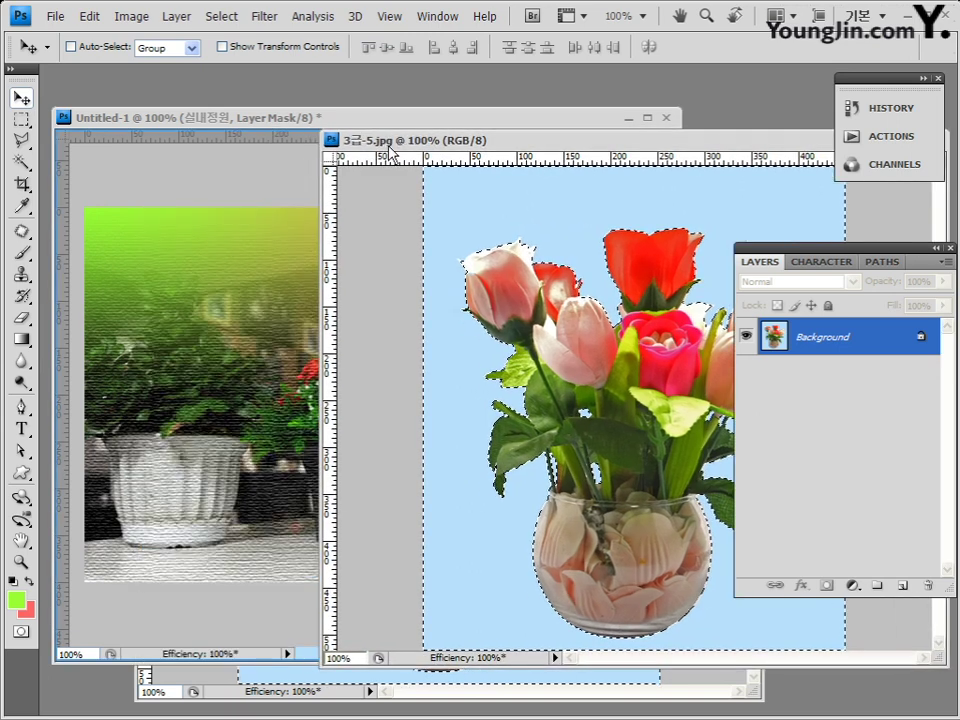
drag(409, 420, 242, 409)
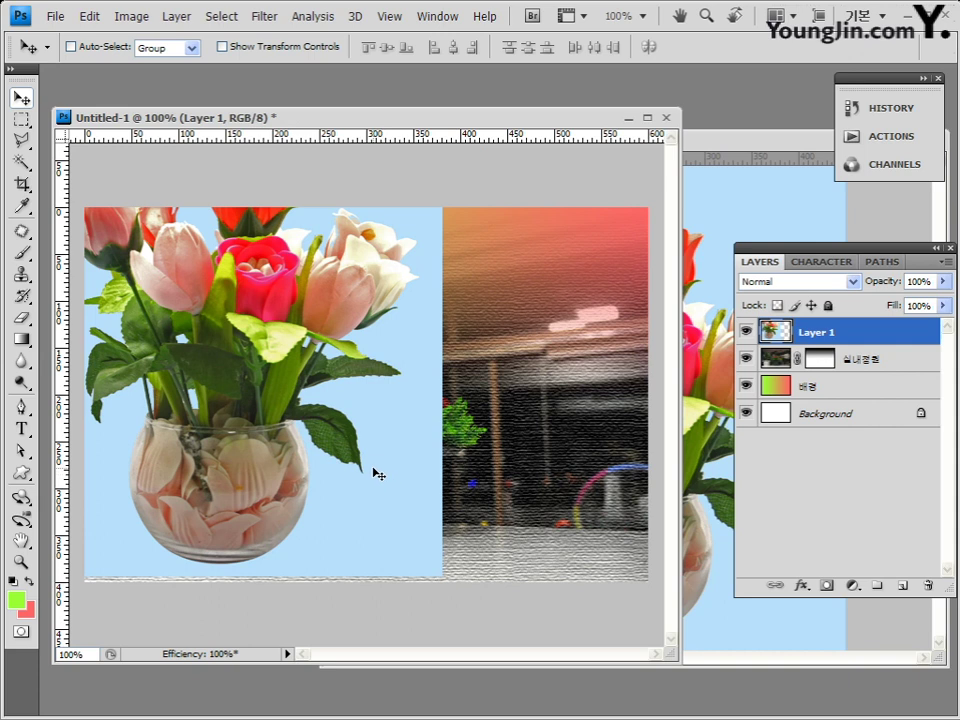
click(903, 112)
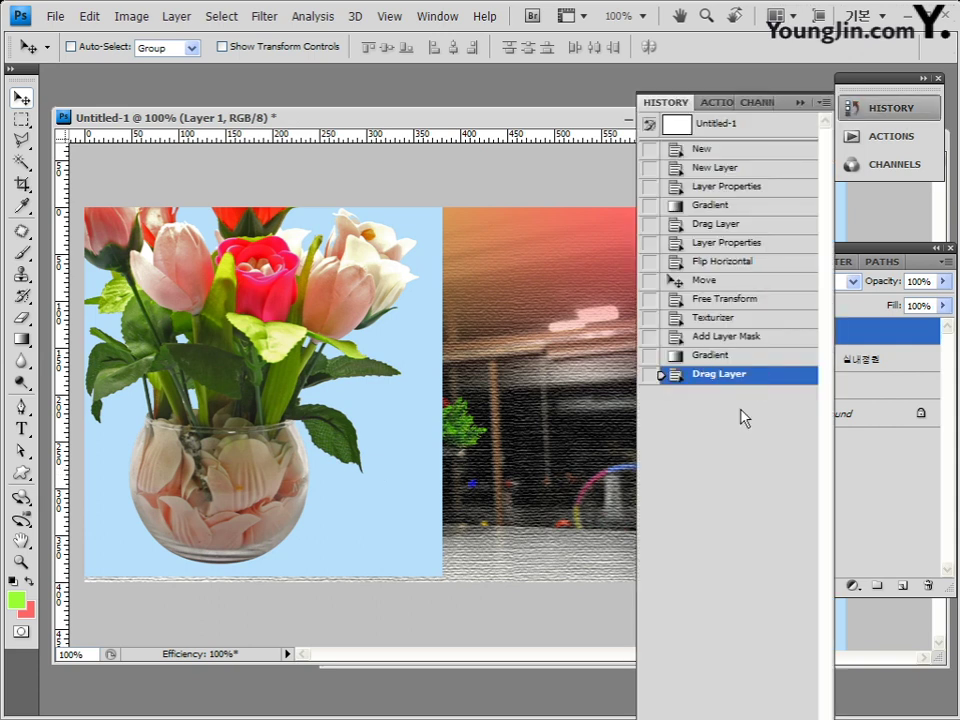
click(729, 358)
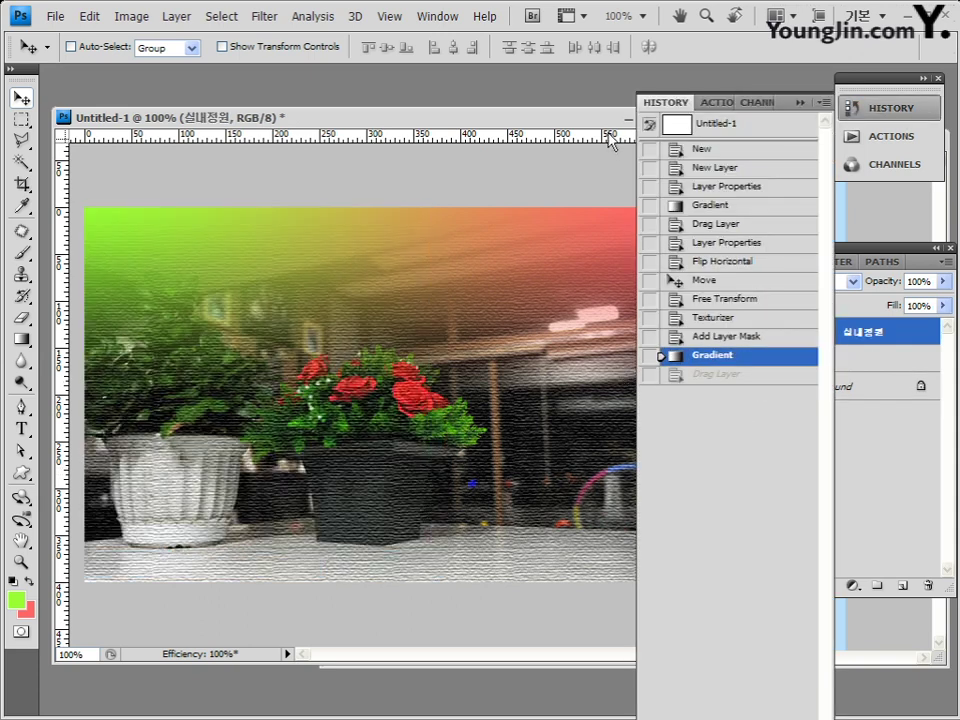
click(890, 108)
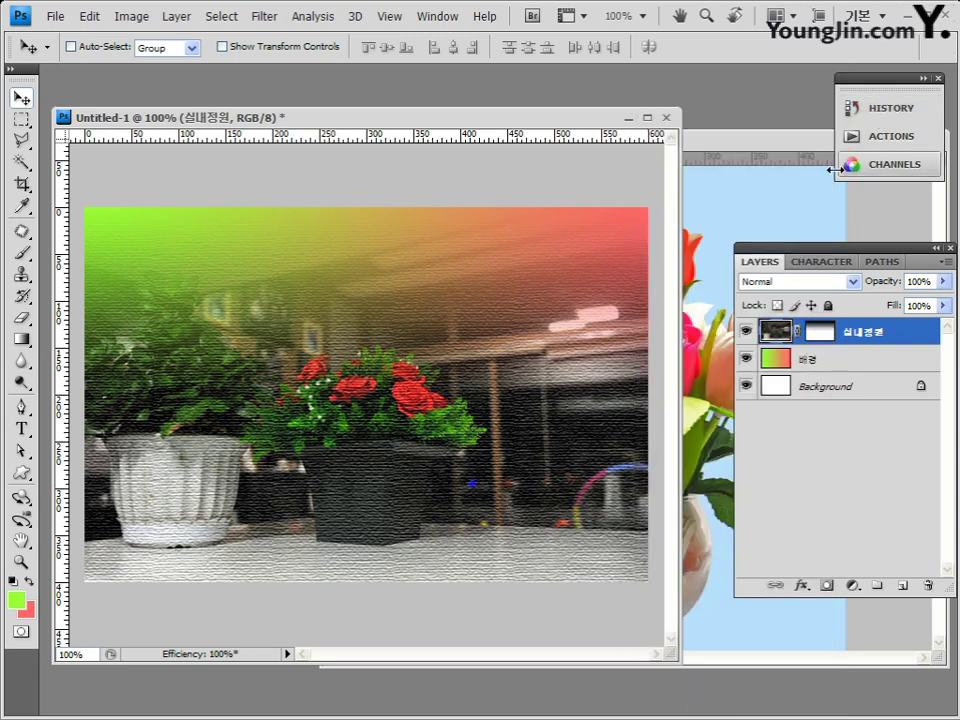
Step: Invert the selection in 3급-5.jpg to select the flowers and vase, and place its window beside the composition
click(782, 146)
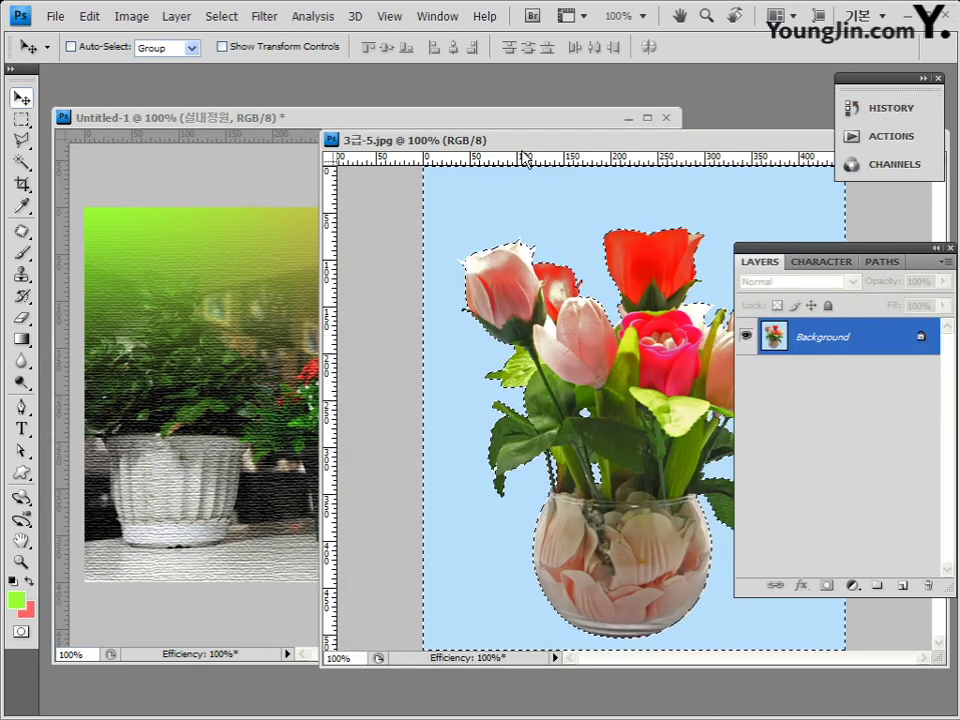
drag(483, 133, 441, 119)
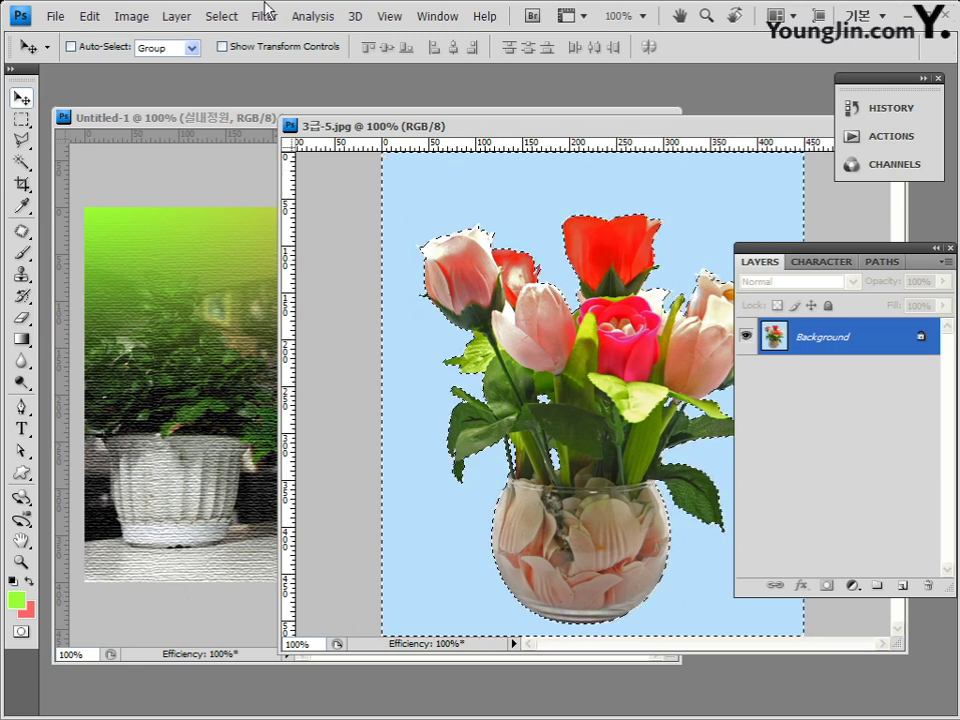
click(228, 18)
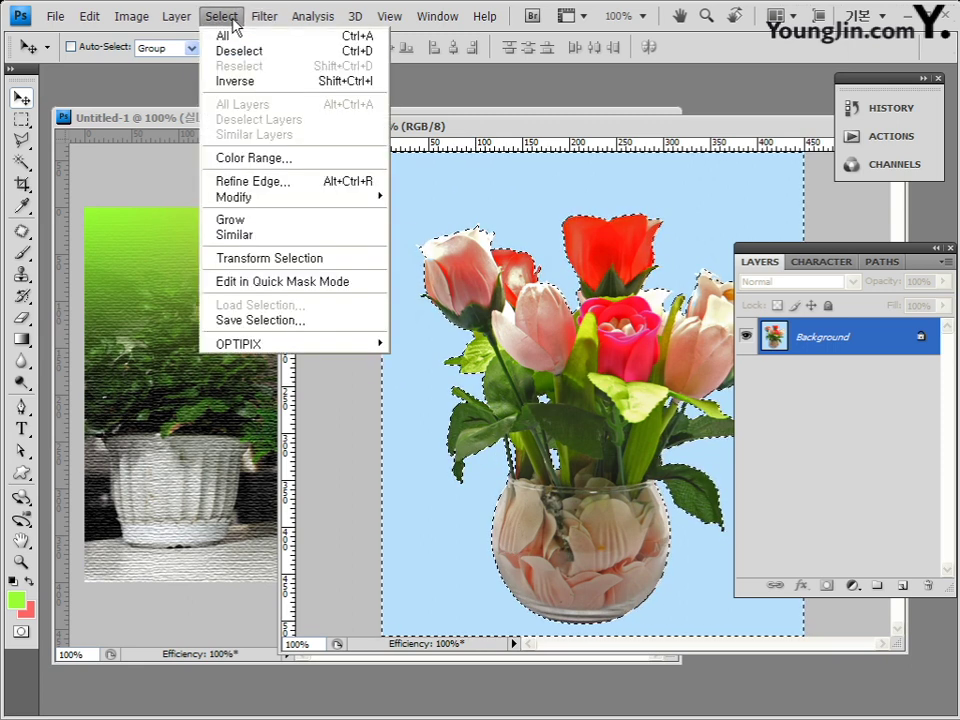
click(251, 86)
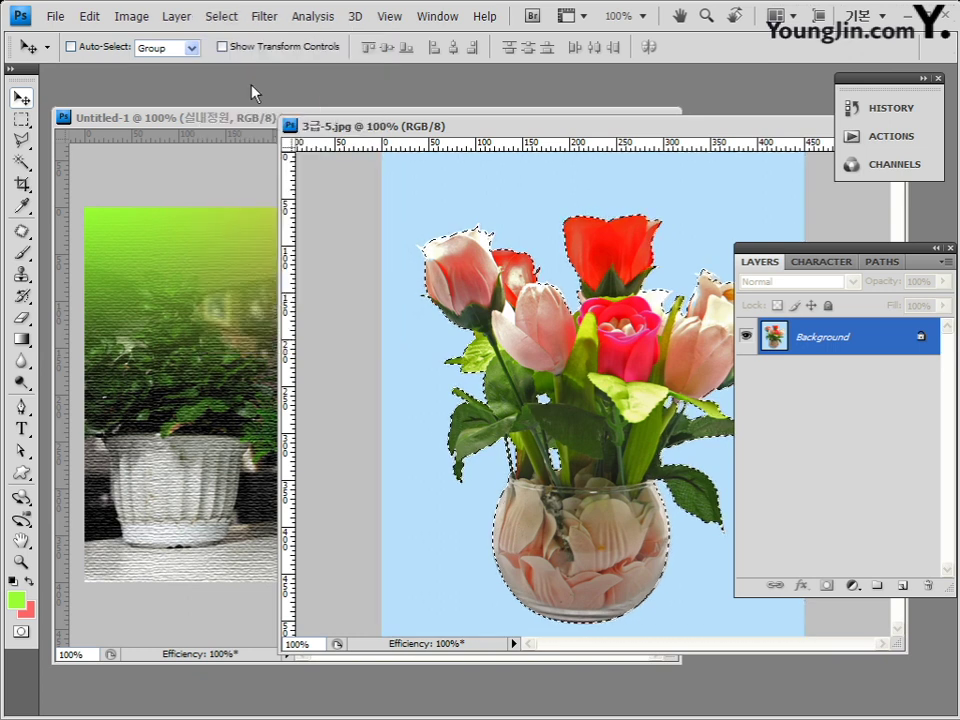
drag(476, 128, 368, 119)
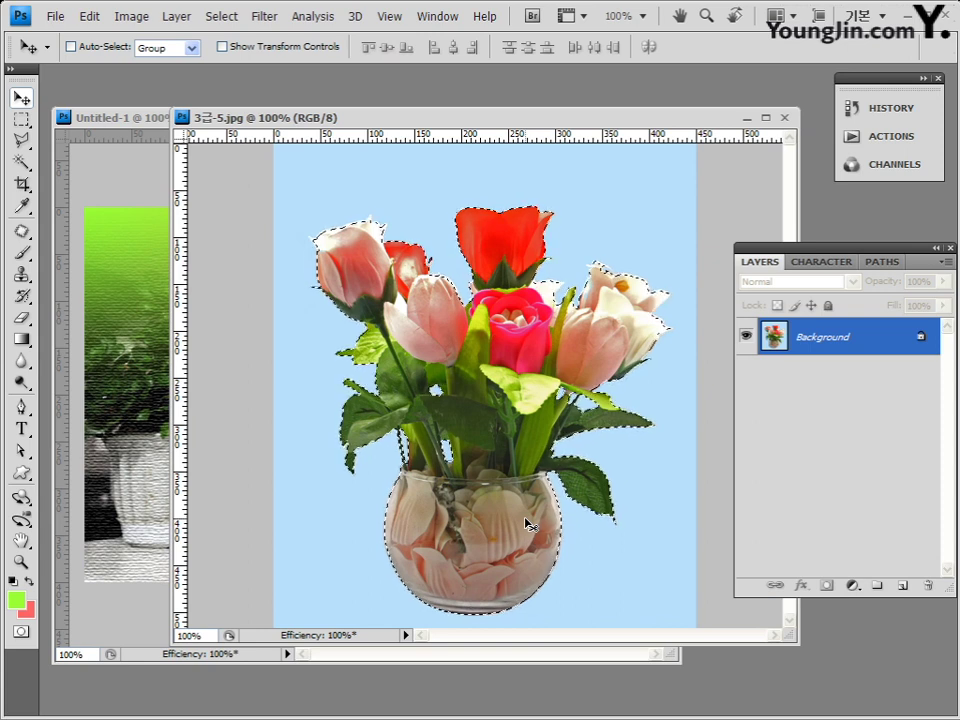
drag(538, 128, 659, 127)
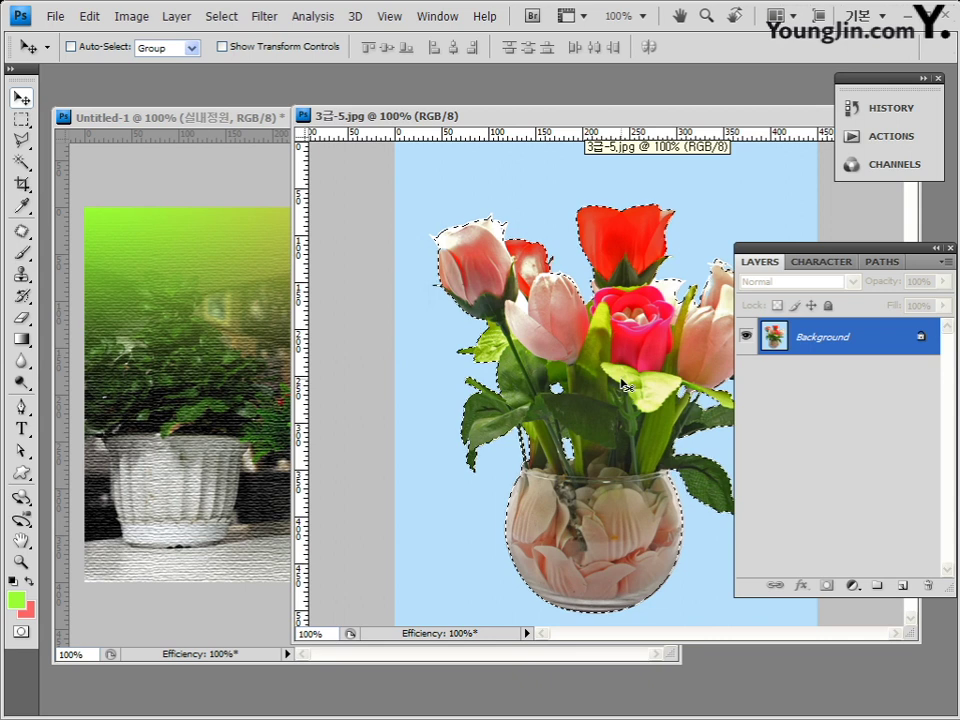
Step: Try to copy the photo into Untitled-1 by moving it from outside the selection, revert to the Gradient history state, and return to 3급-5.jpg
drag(426, 354, 191, 345)
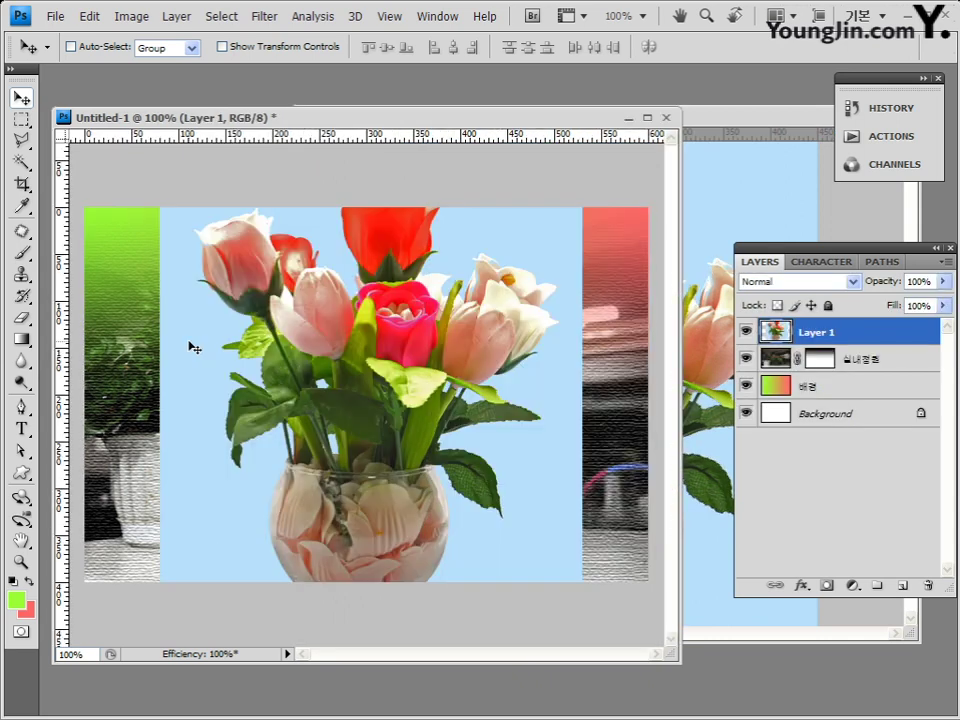
click(913, 109)
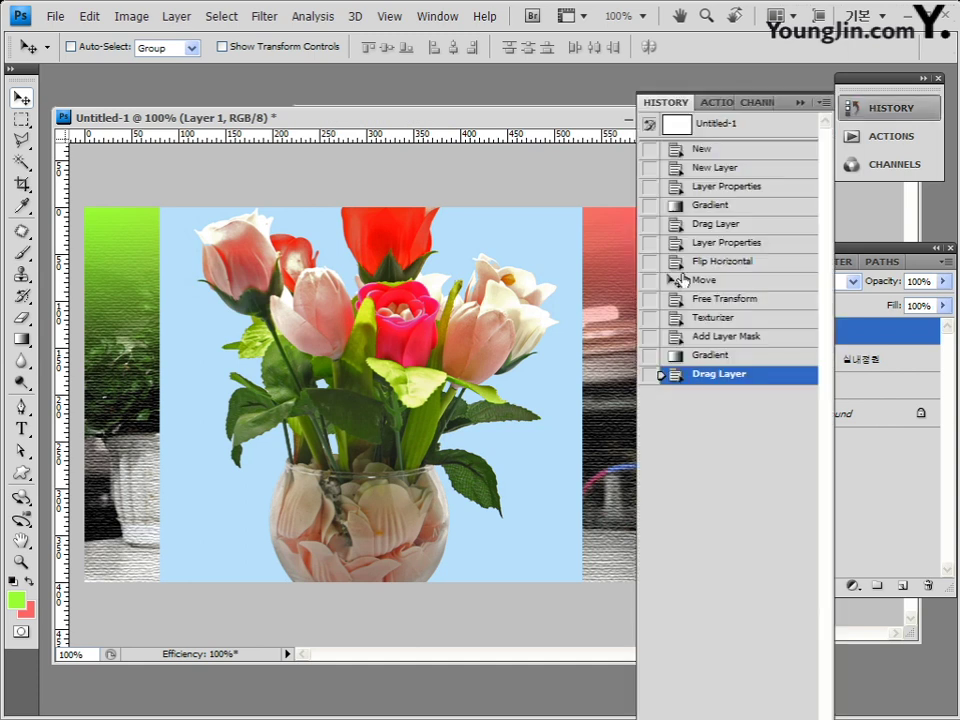
click(700, 355)
click(788, 165)
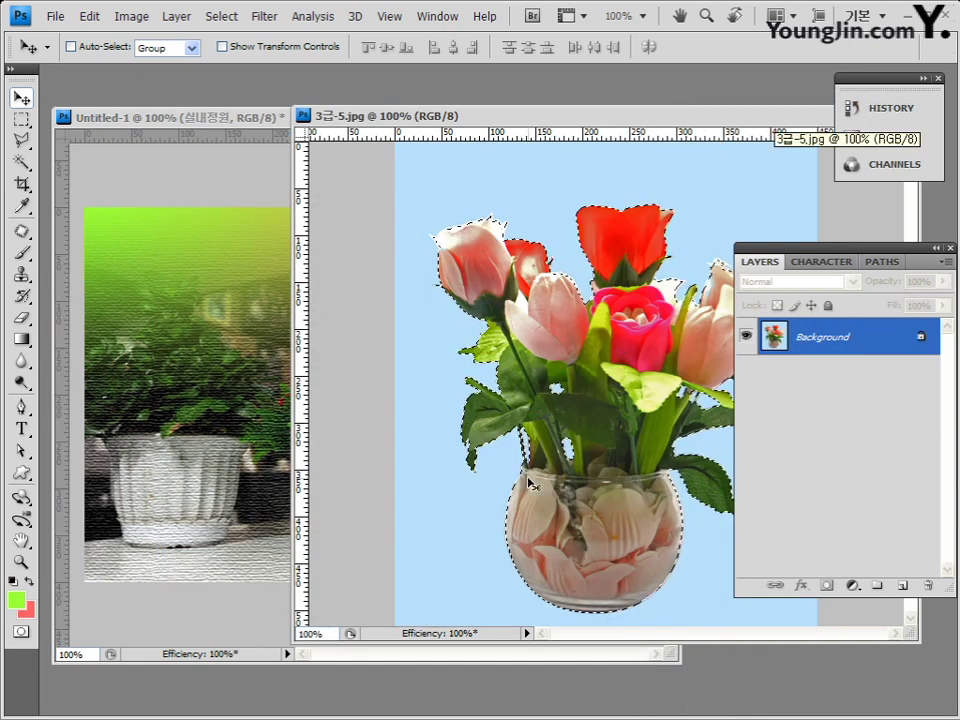
Step: Copy the selected flowers and vase into the left part of the Untitled-1 composition and close 3급-5.jpg
drag(574, 338, 235, 364)
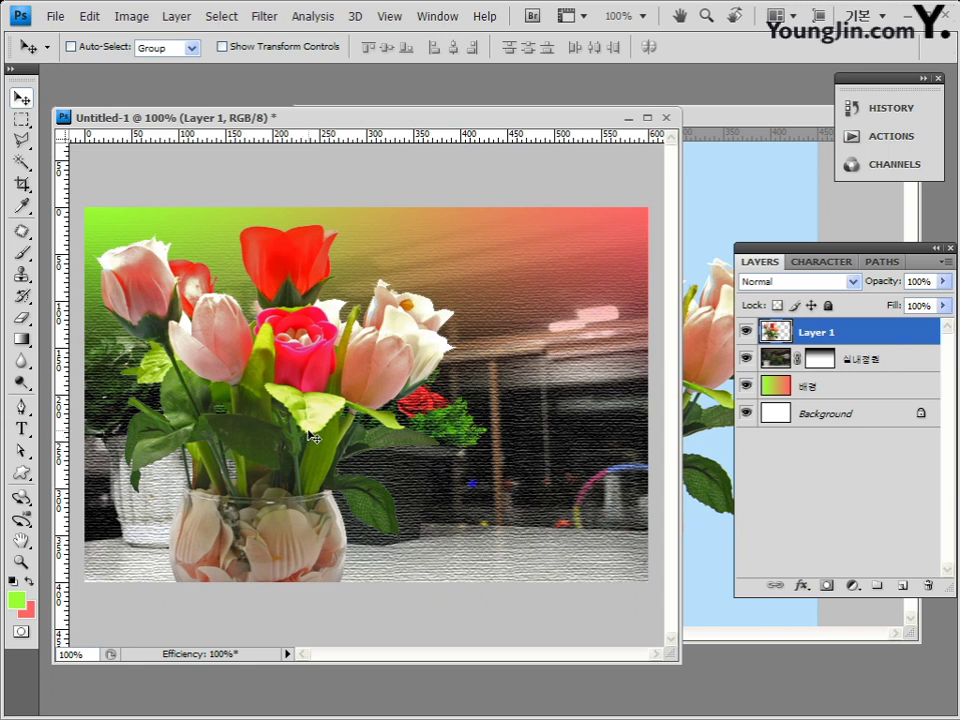
click(743, 124)
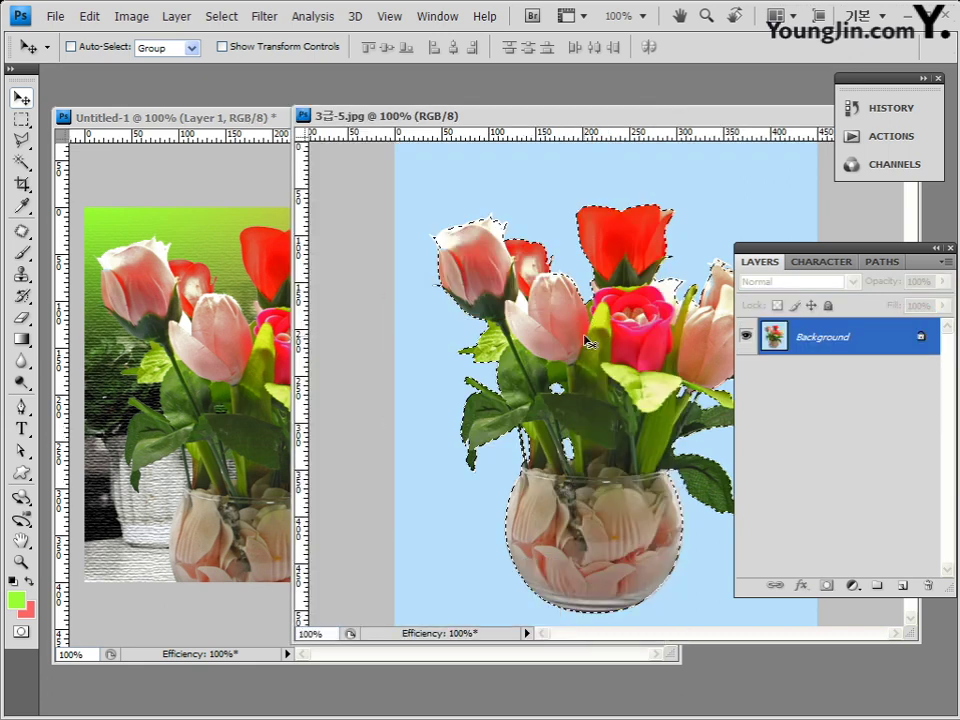
double_click(303, 116)
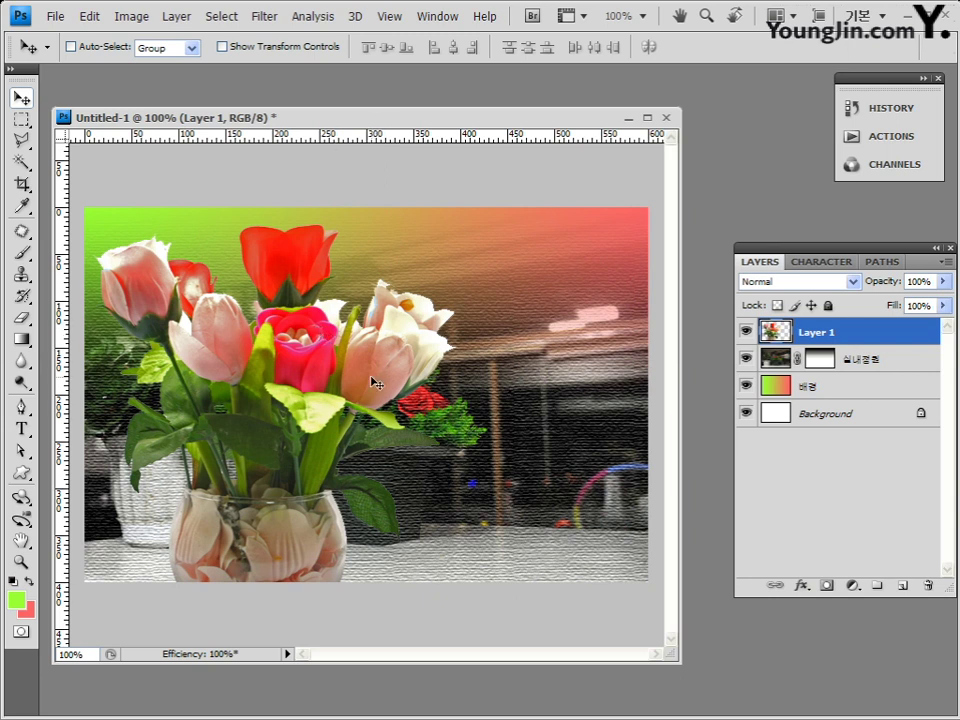
Step: Rename the new flower vase layer to 화분
double_click(818, 333)
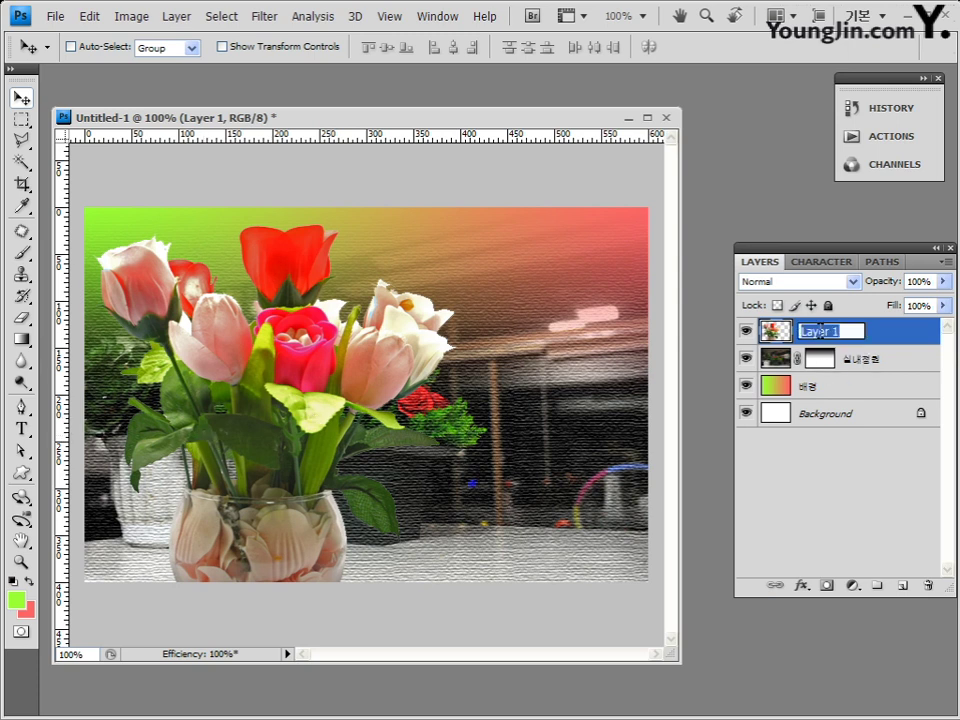
text(화분)
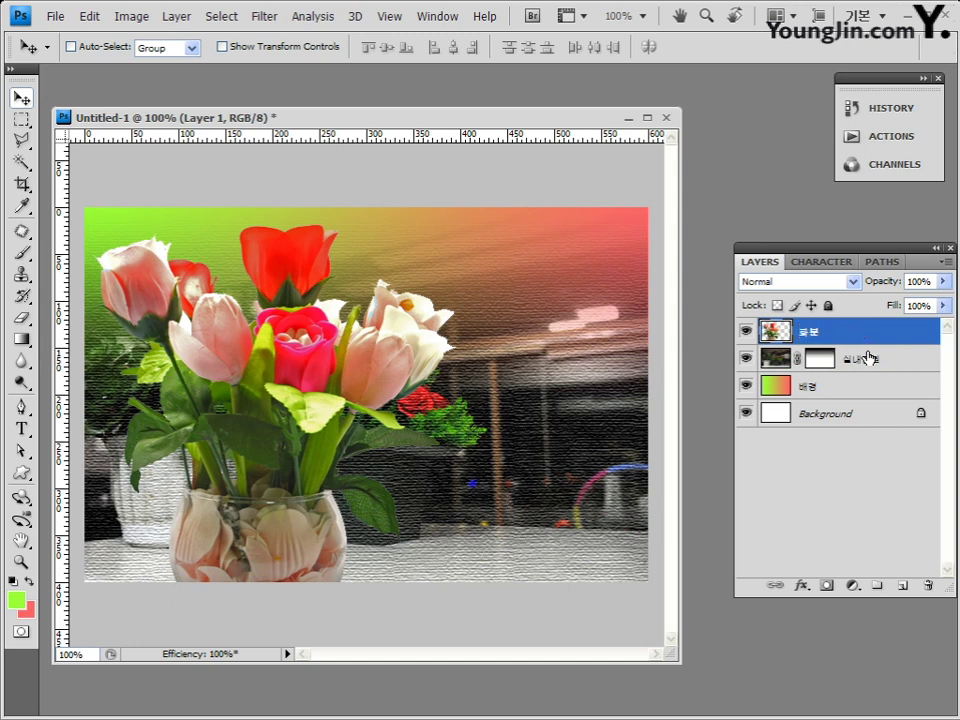
Step: Scale the 화분 flower vase down to 46.3% width and 51.6% height and place it on the table at the composition's right side
key(Return)
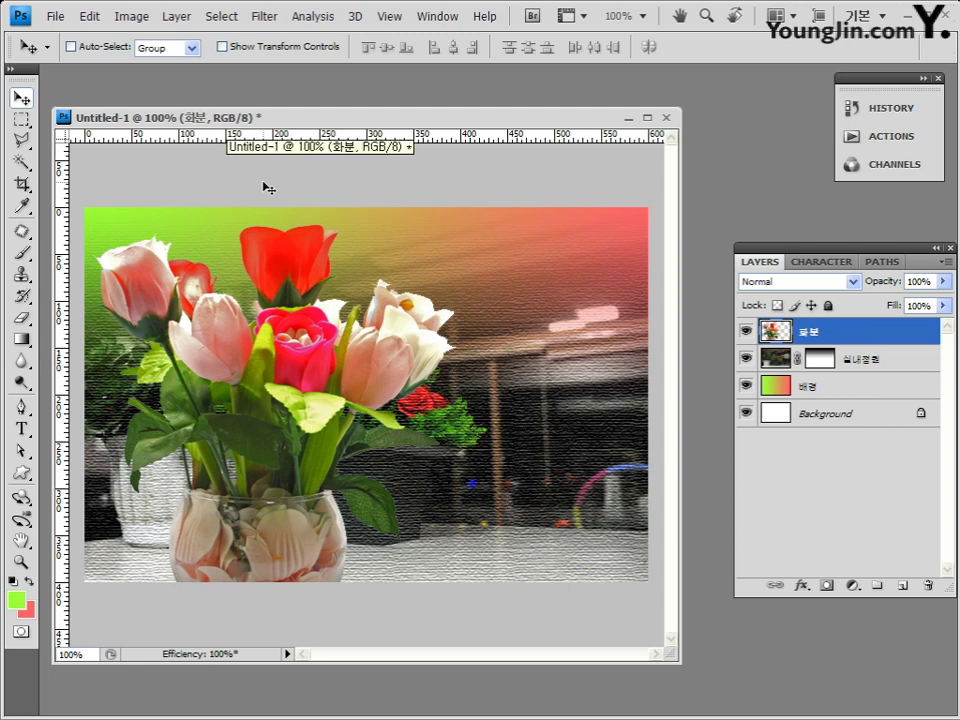
key(ctrl+t)
drag(98, 228, 278, 449)
drag(432, 510, 615, 399)
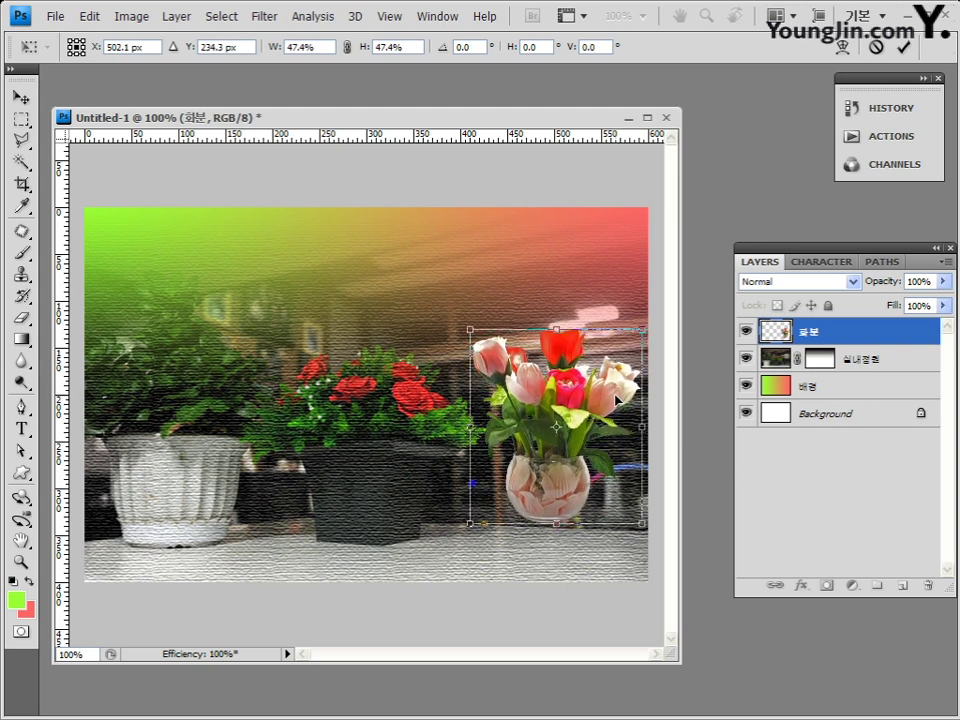
drag(470, 523, 450, 545)
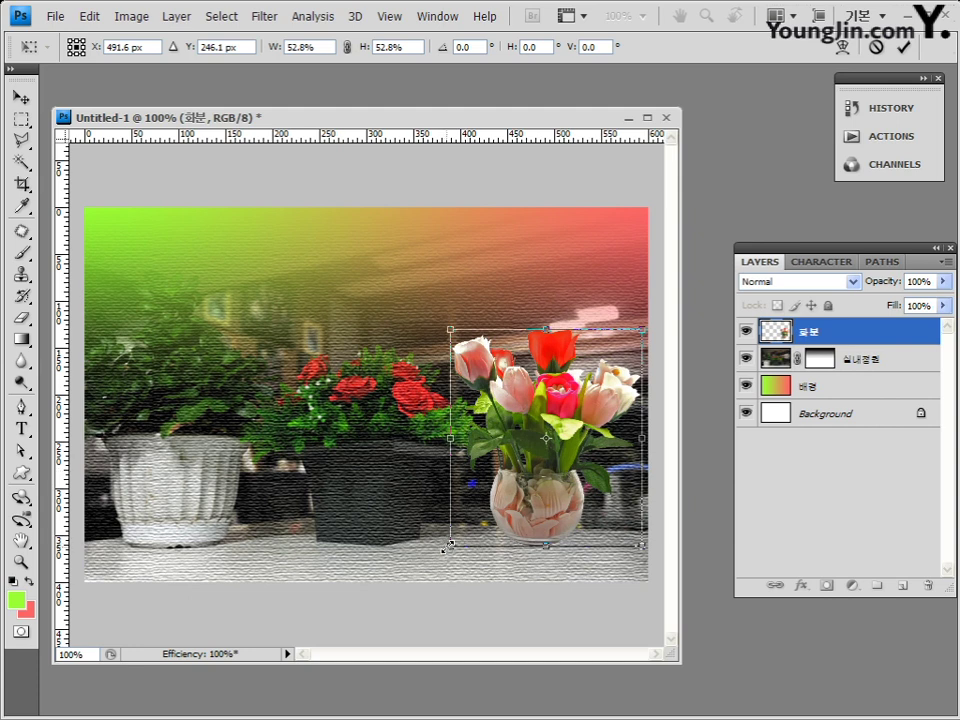
drag(447, 546, 471, 541)
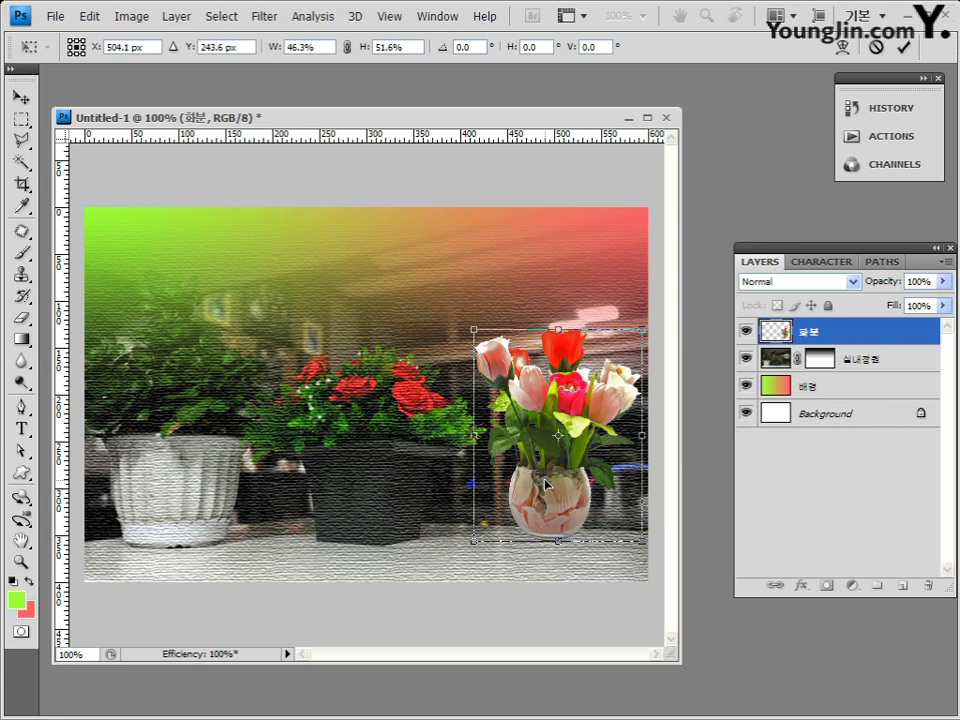
key(Return)
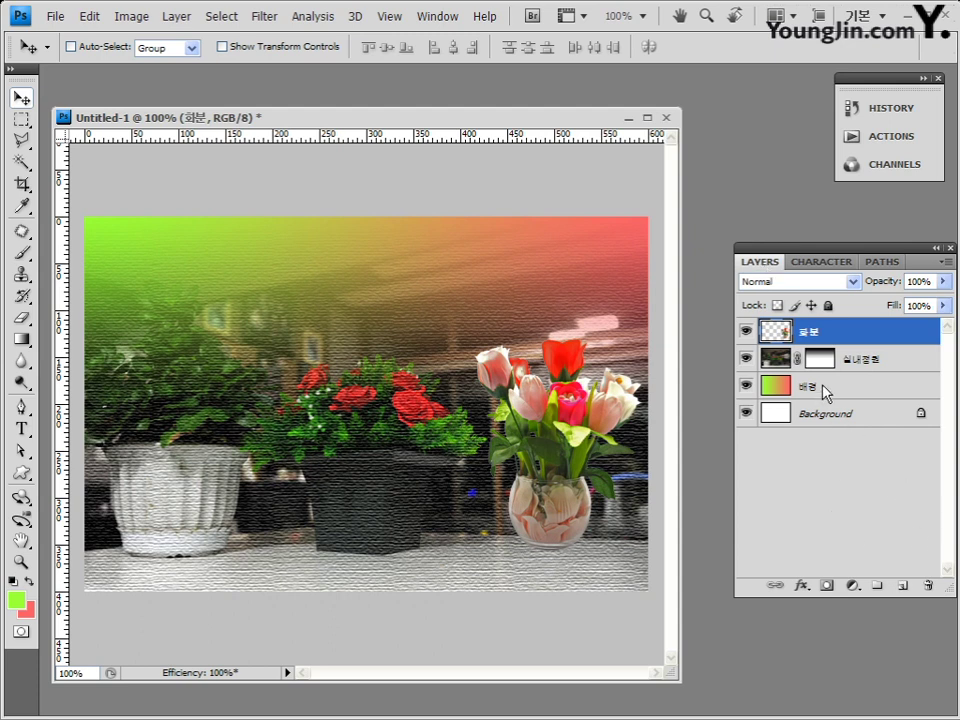
Step: Add a new layer above 화분 and set the foreground colour to ffffff
click(902, 588)
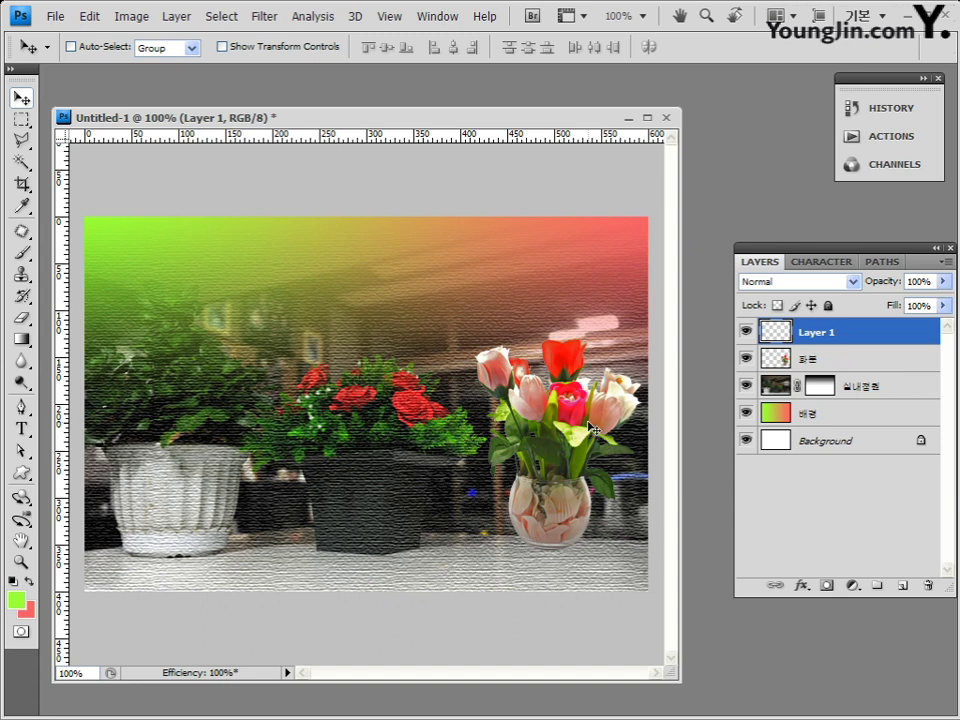
click(16, 601)
click(540, 450)
text(0)
text(ffffff)
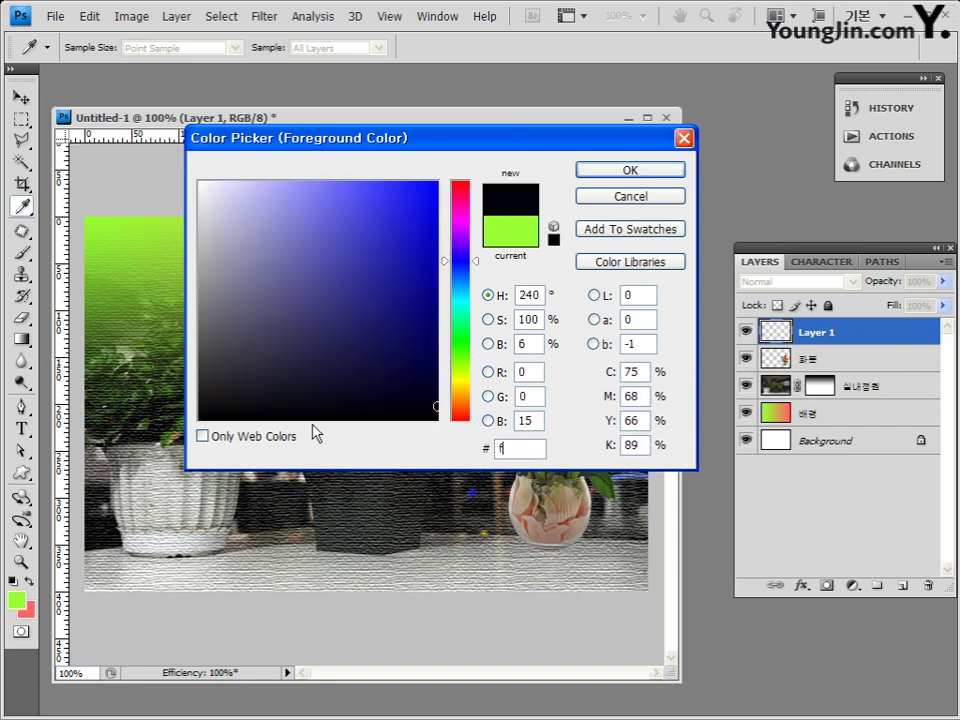
click(624, 172)
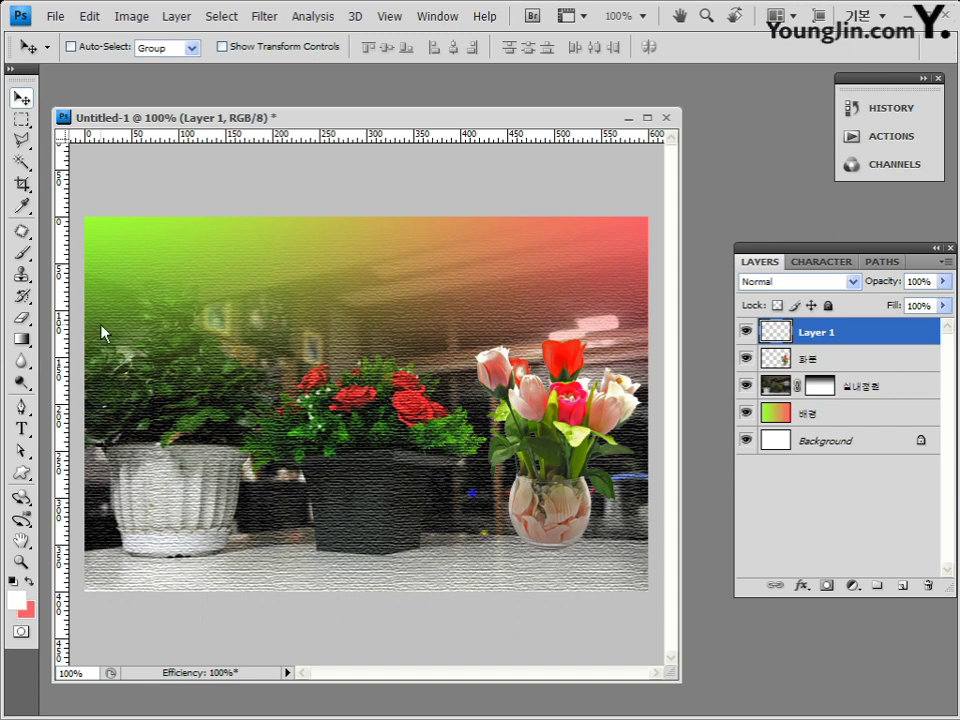
Step: Paint ten scattered white stars across the middle of the image on Layer 1 with the star-outline brush at 45 px
mouse_move(24, 255)
mouse_down()
mouse_move(100, 270)
mouse_move(97, 278)
mouse_move(93, 261)
mouse_move(88, 287)
mouse_move(87, 257)
mouse_move(26, 262)
mouse_up()
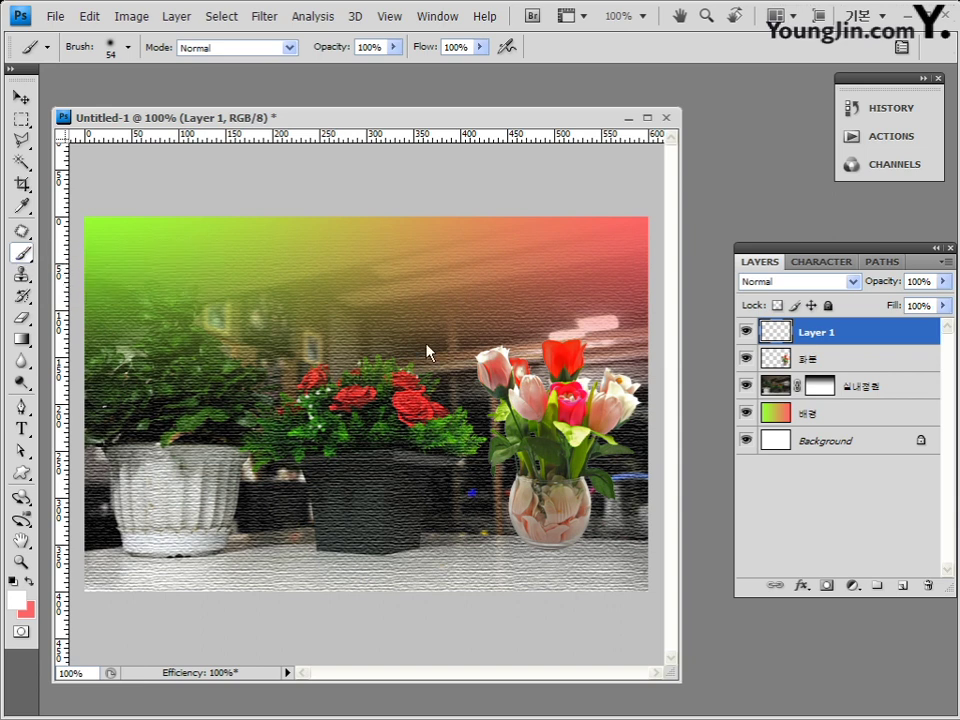
click(127, 48)
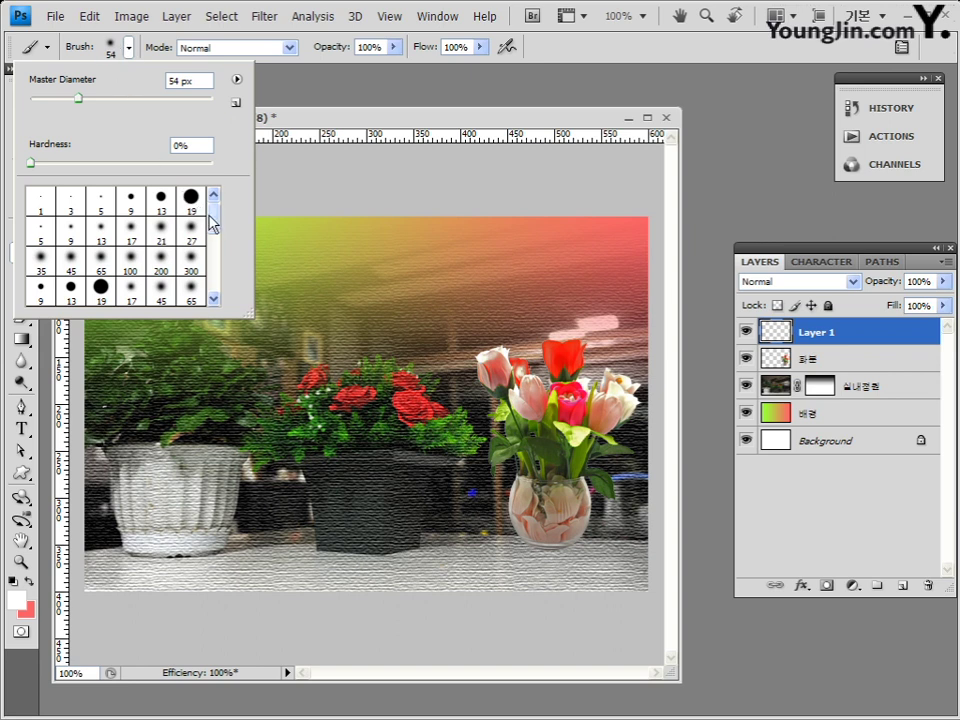
drag(211, 222, 212, 285)
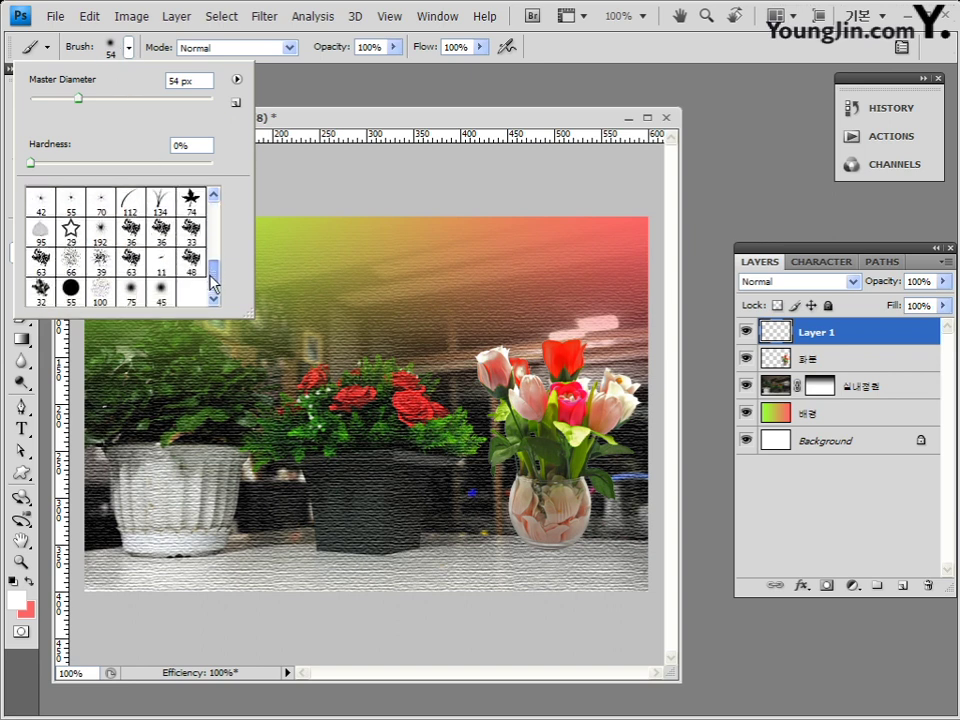
click(76, 233)
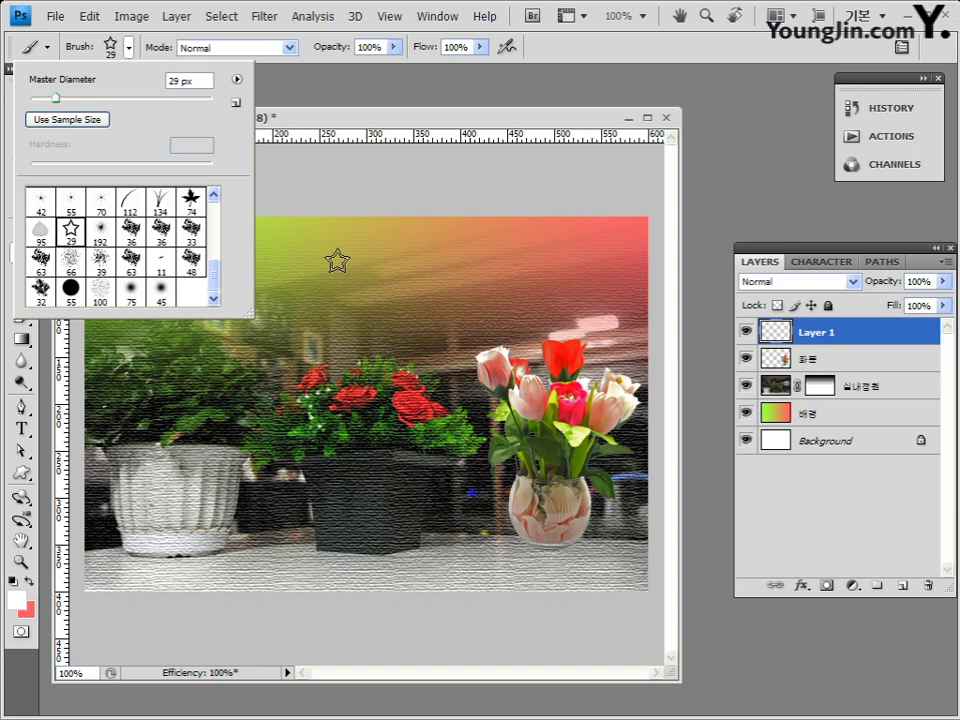
double_click(176, 80)
drag(55, 103, 72, 103)
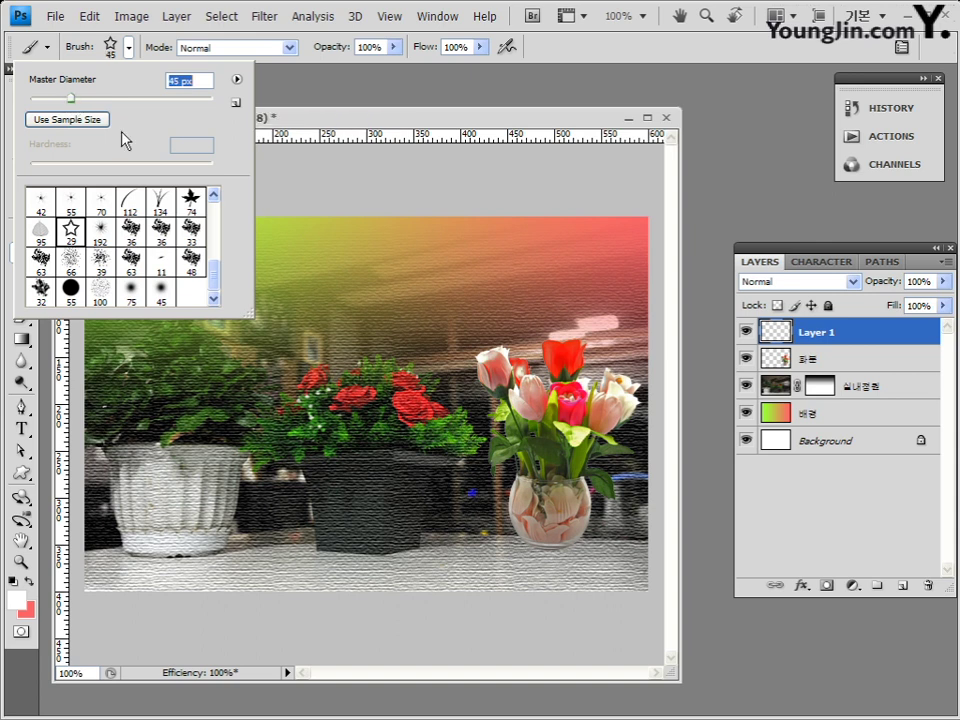
click(293, 127)
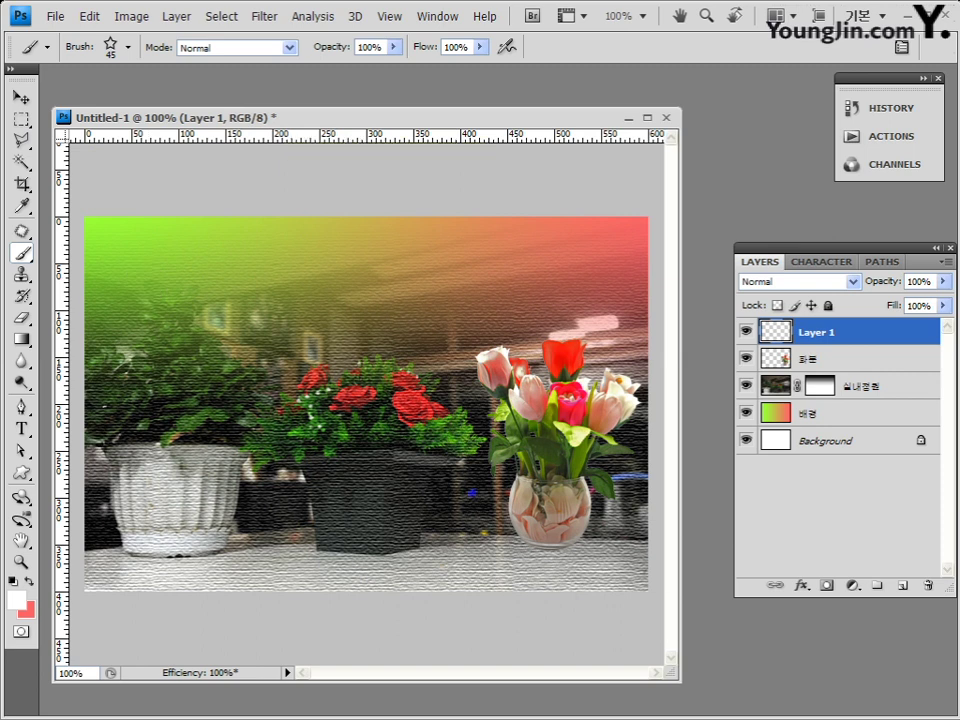
drag(125, 345, 610, 334)
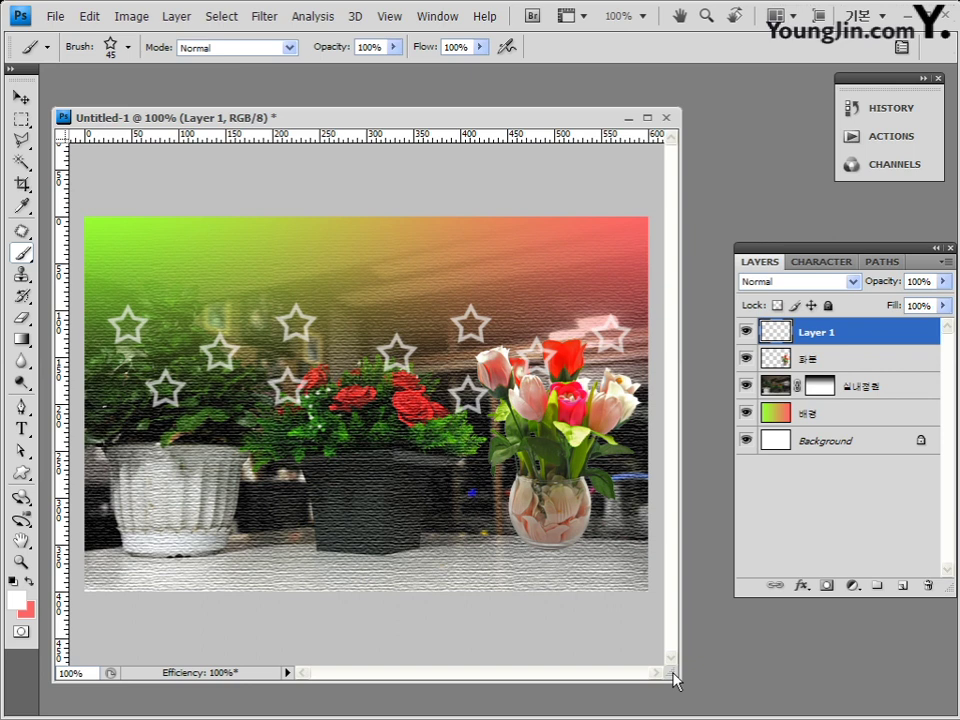
Step: Set the foreground colour to ff6600
click(17, 603)
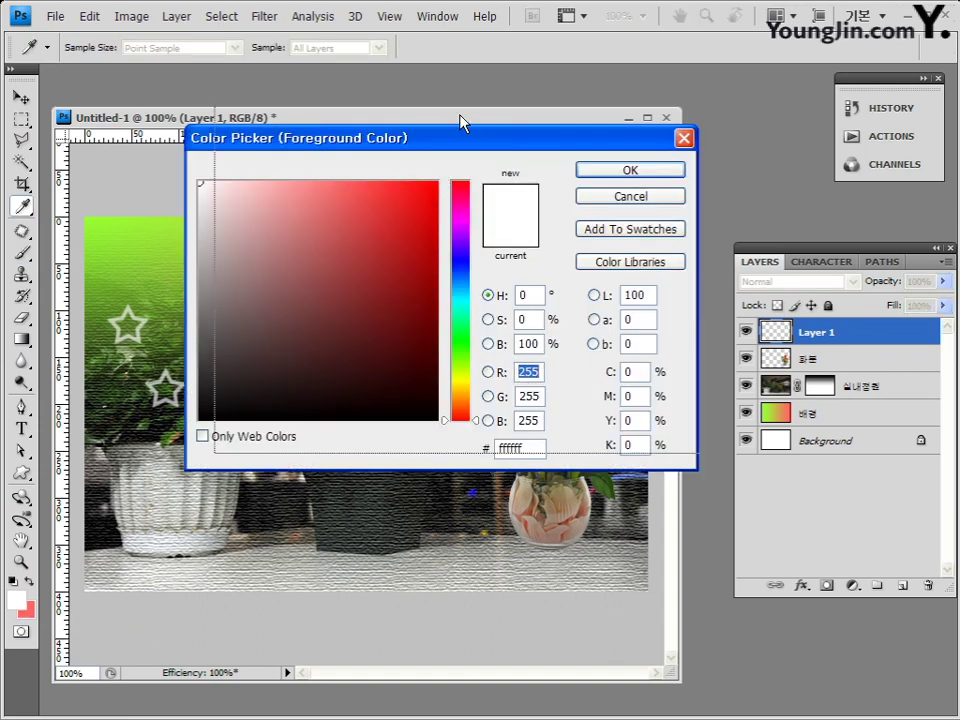
drag(460, 122, 460, 122)
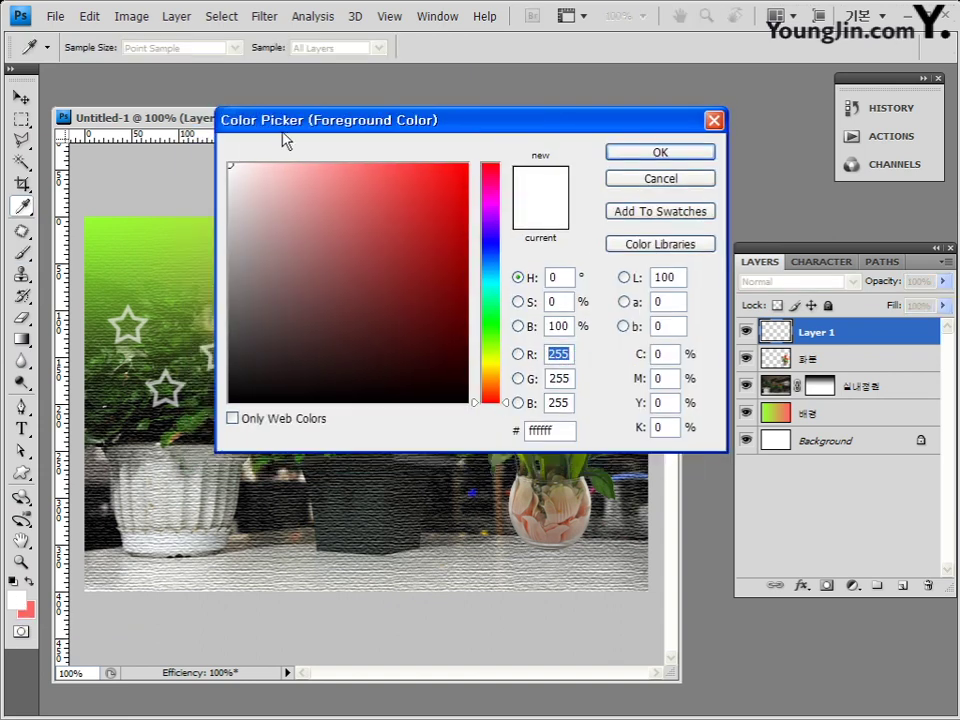
click(555, 432)
text(ff6600)
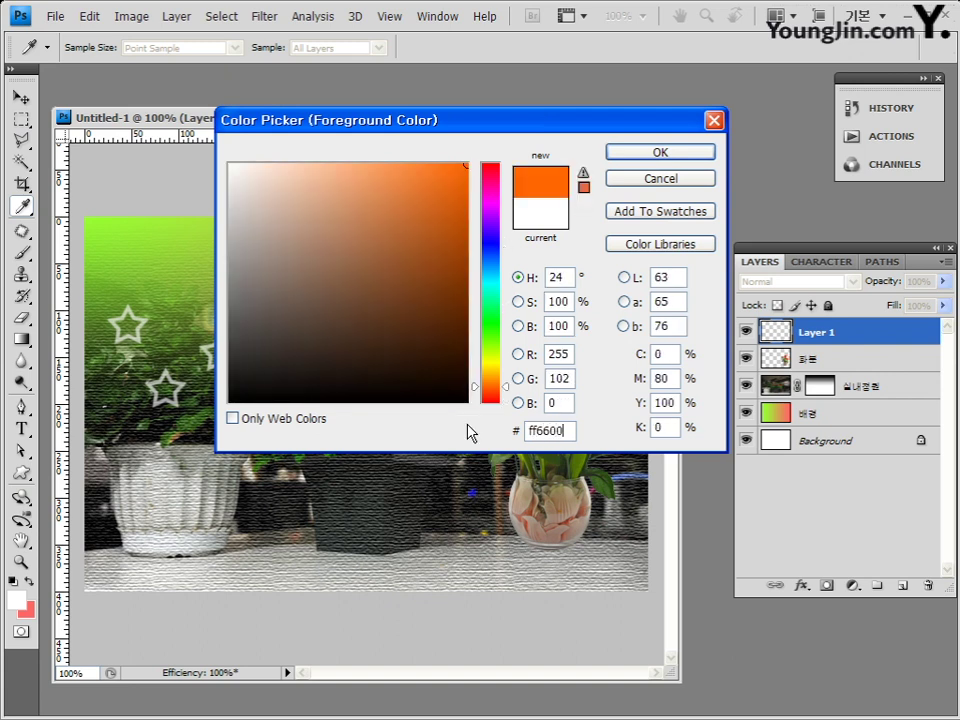
click(677, 157)
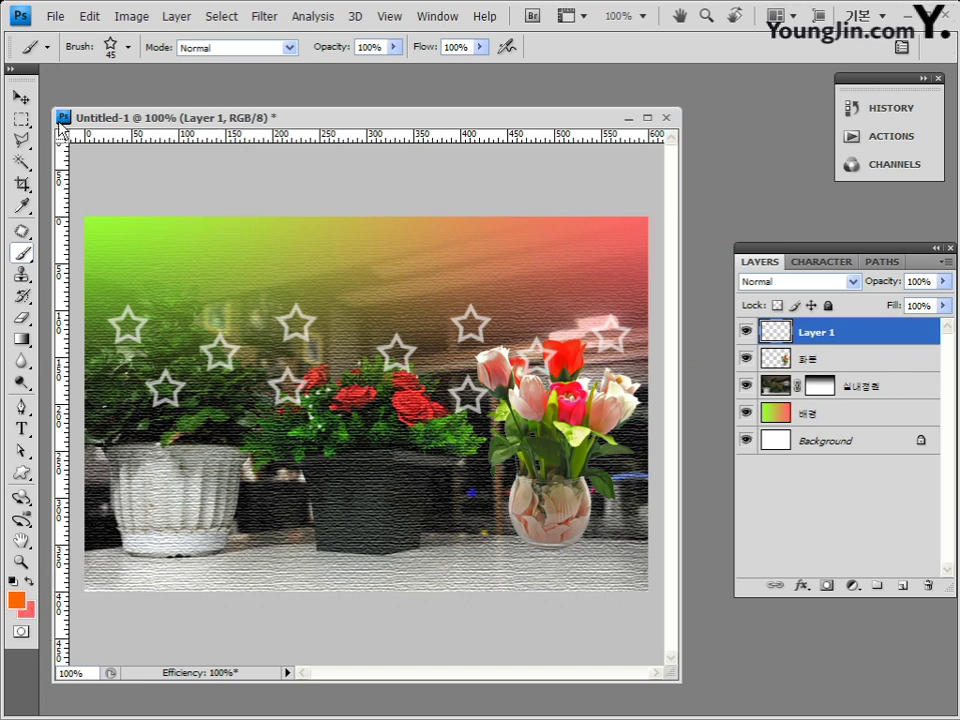
click(22, 474)
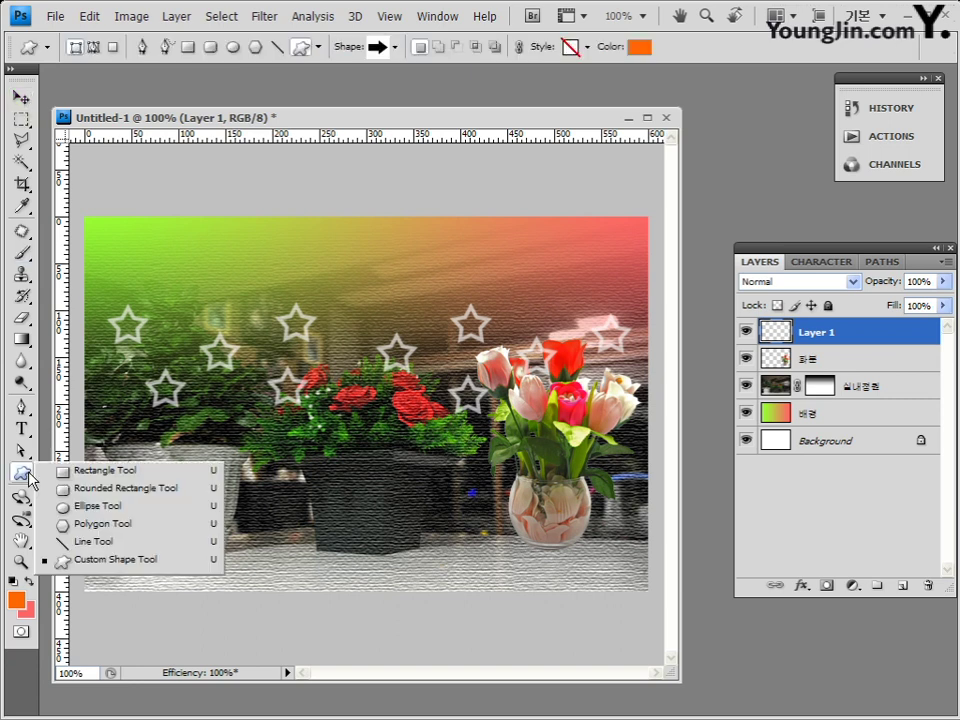
click(80, 473)
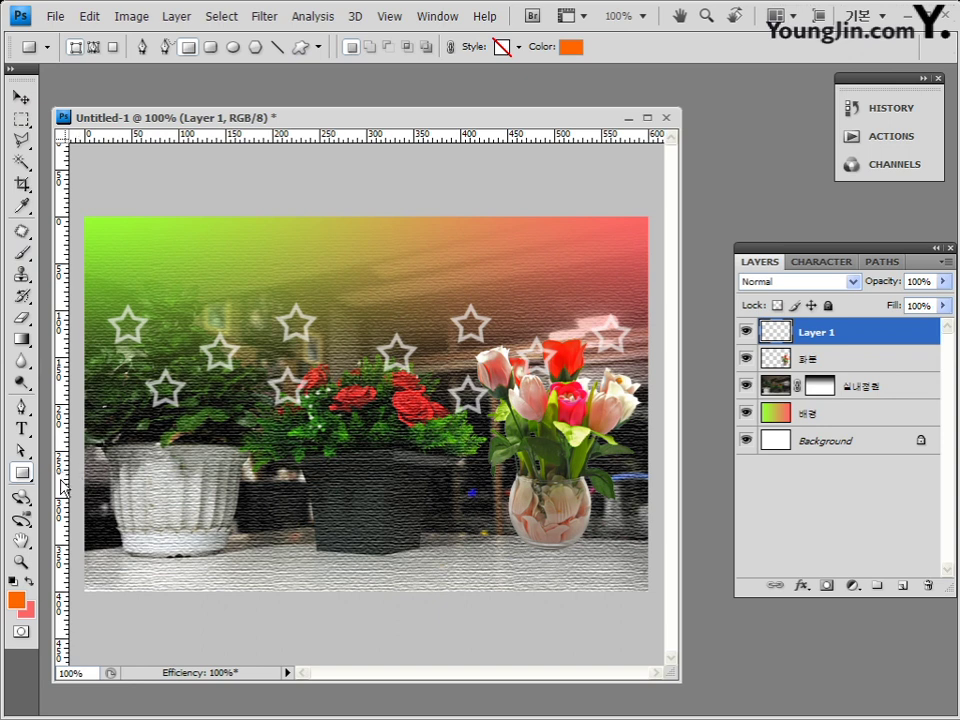
click(22, 474)
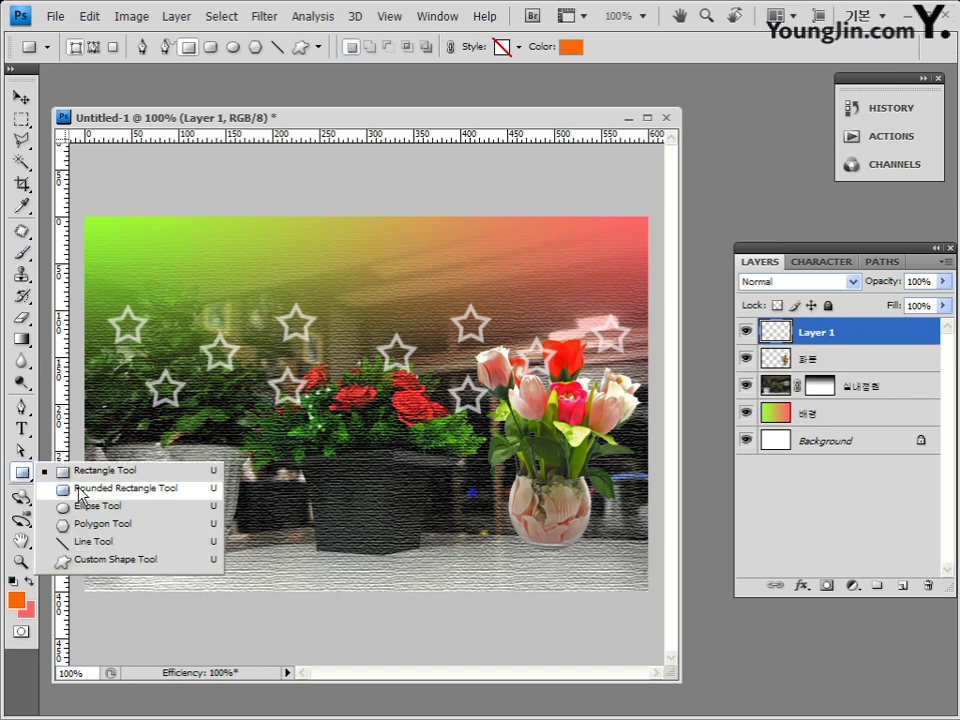
click(80, 490)
Step: Activate the Custom Shape tool and replace its current shapes with the Shapes library
click(21, 475)
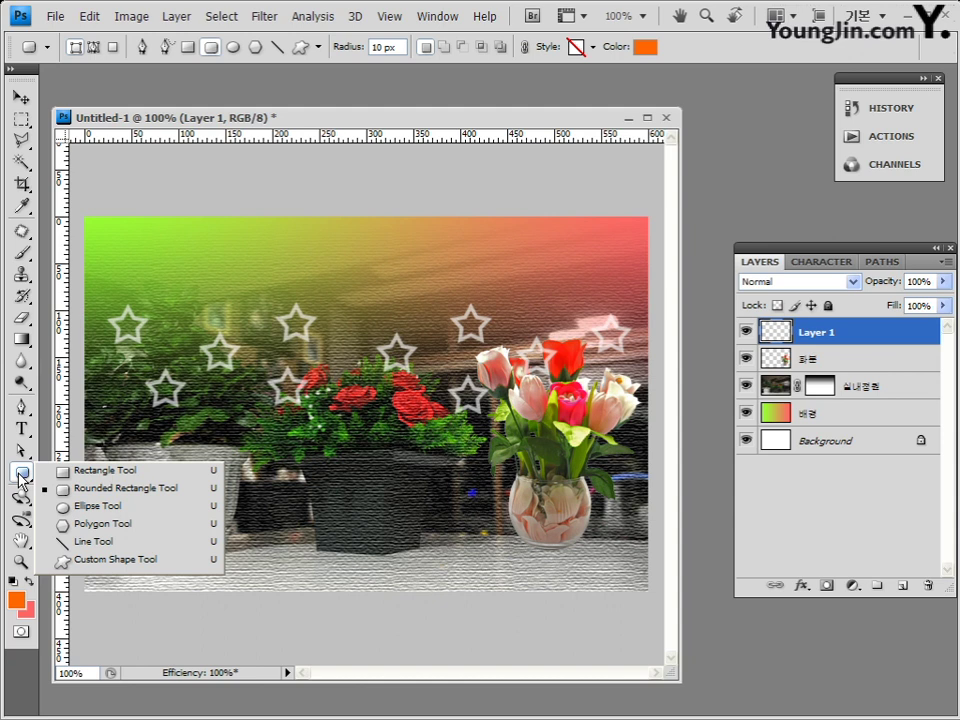
click(125, 573)
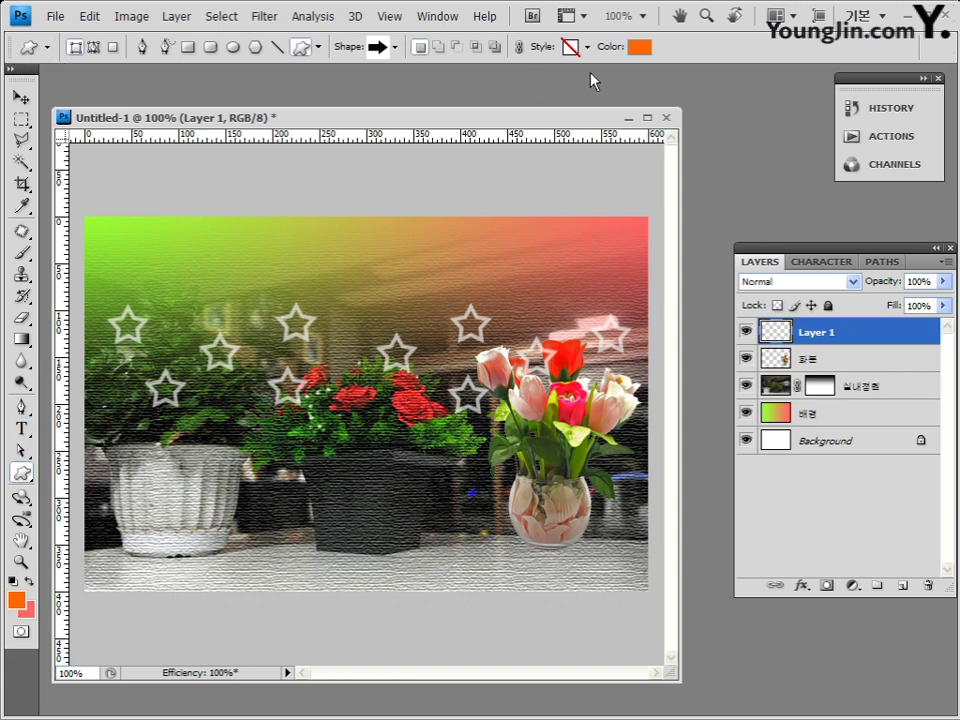
click(395, 47)
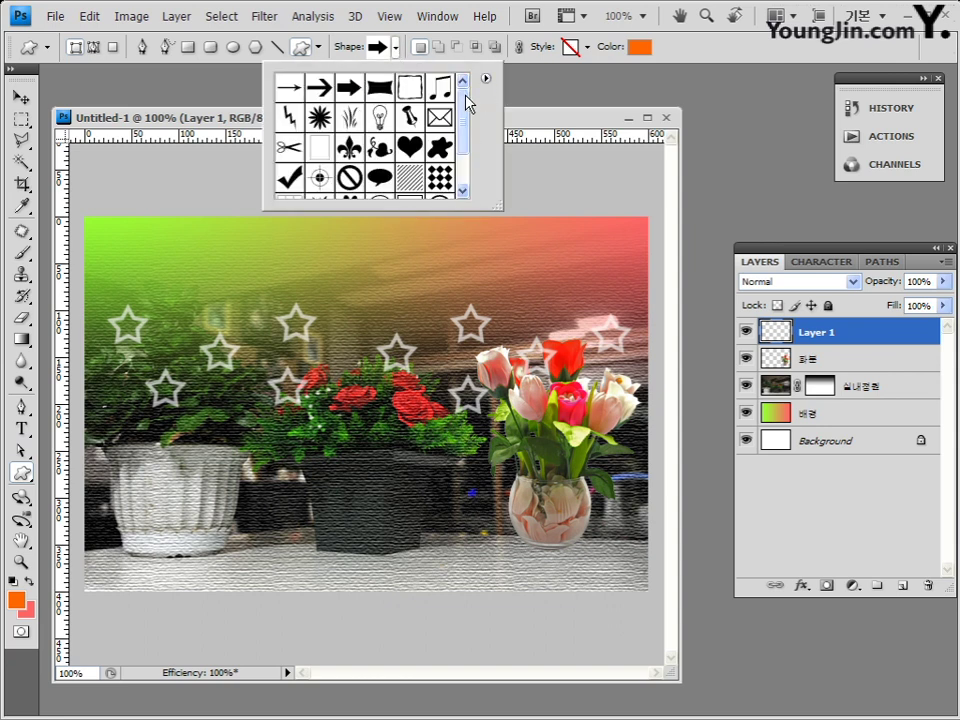
mouse_move(465, 107)
mouse_down()
mouse_move(471, 171)
mouse_move(465, 87)
mouse_up()
click(487, 80)
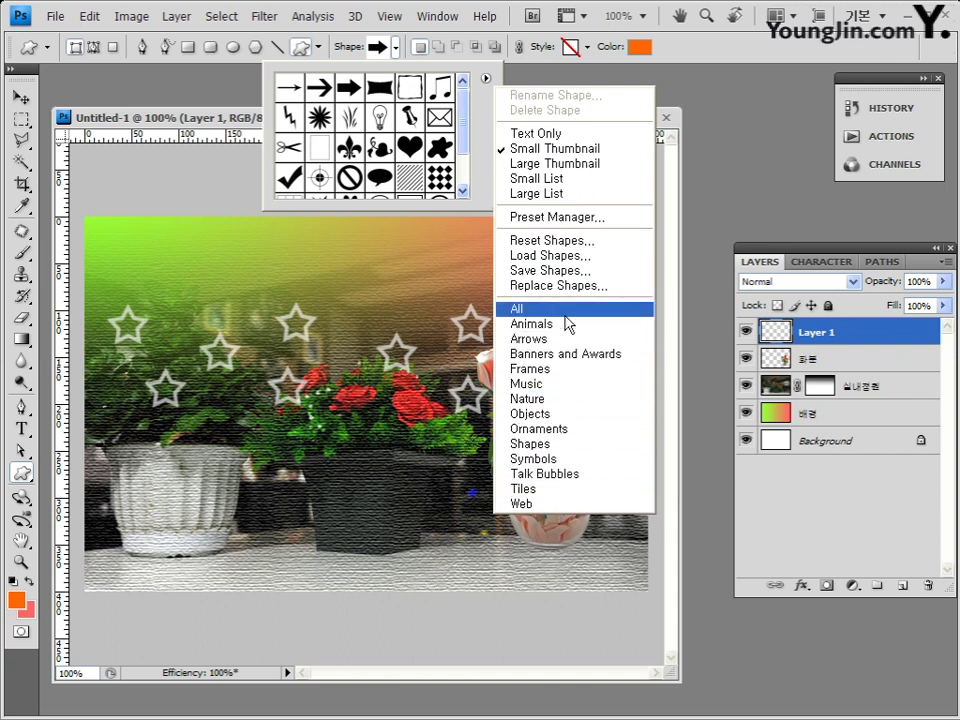
click(559, 452)
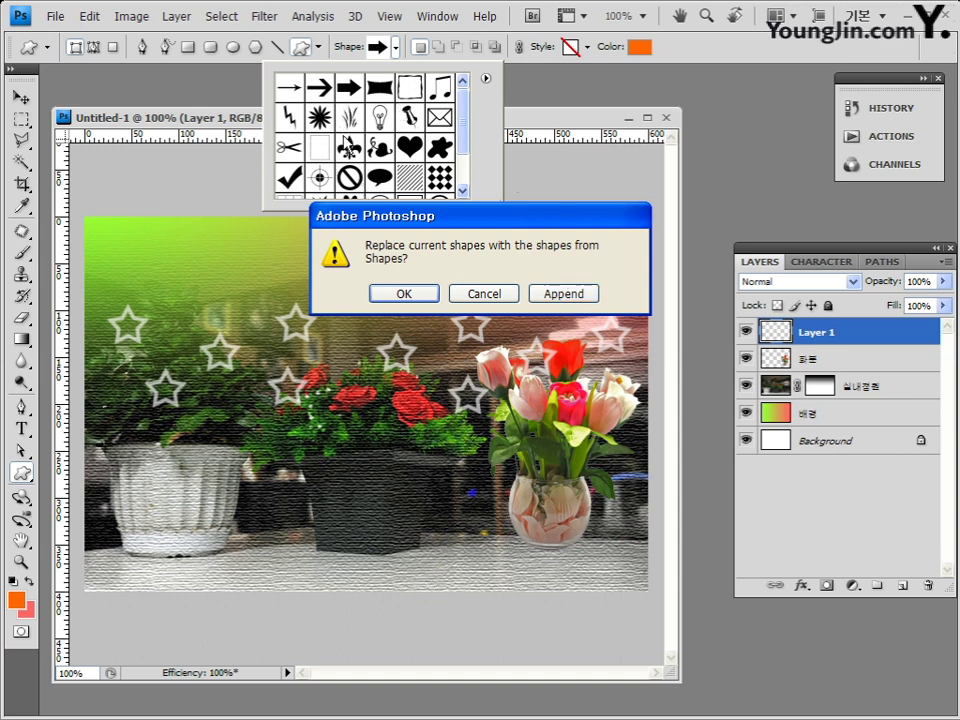
key(Return)
Step: Choose the spade shape, shorten the document window, and draw an orange spade about 75 px wide in the image's upper-left corner
scroll(461, 100, down, 1)
scroll(462, 98, up, 1)
click(413, 130)
click(439, 122)
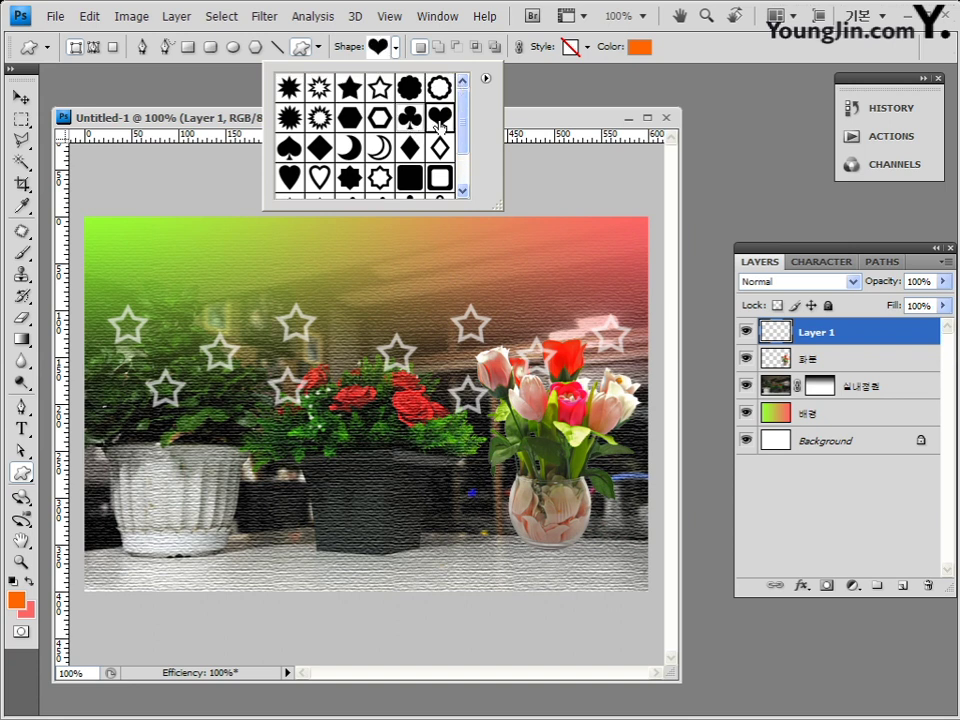
click(289, 147)
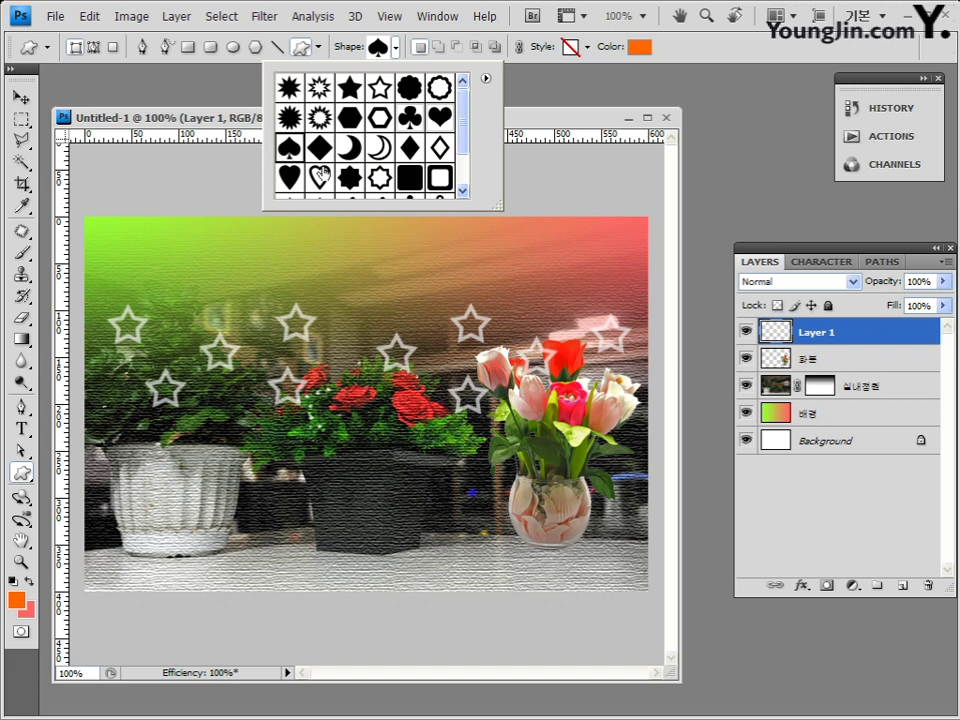
click(520, 125)
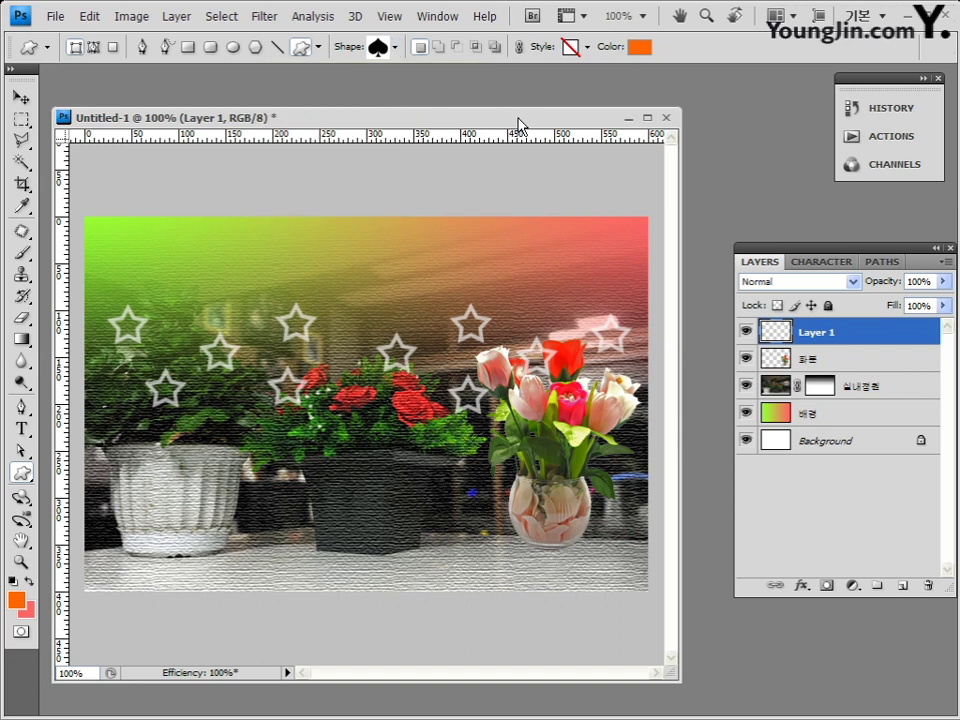
drag(496, 681, 495, 540)
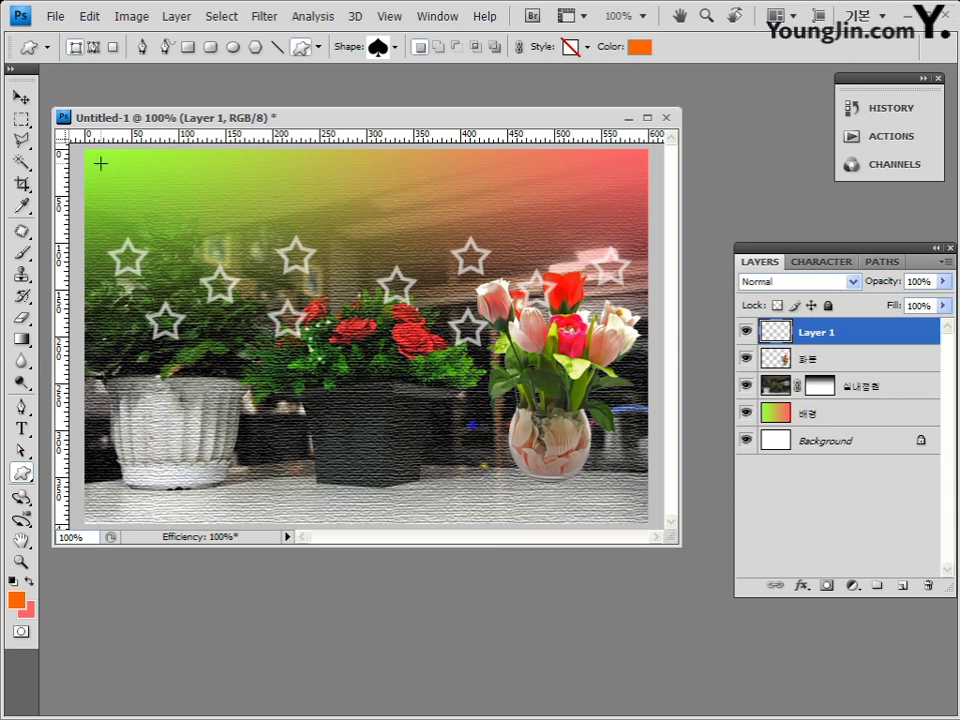
drag(95, 160, 168, 231)
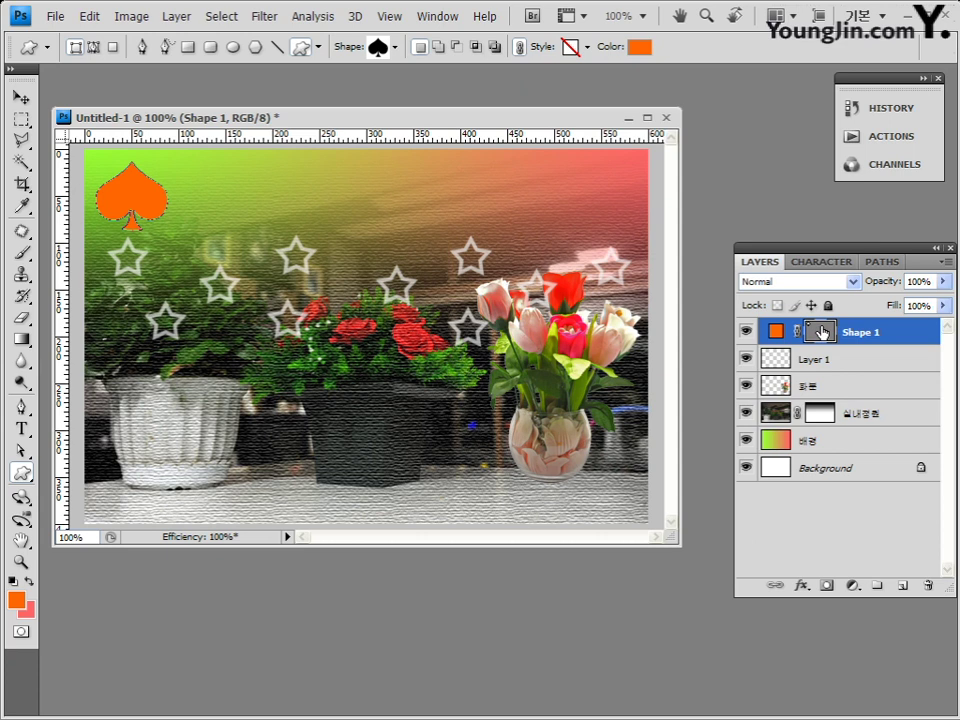
Step: Slightly lower the opacity of the Shape 1 spade layer
click(821, 333)
drag(946, 281, 931, 305)
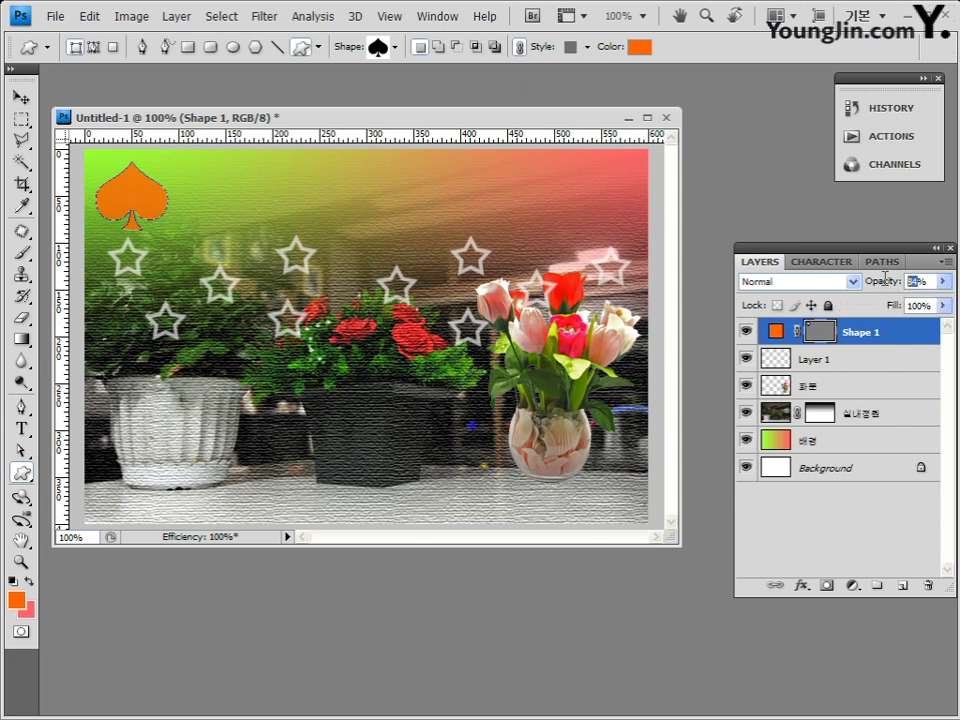
key(Up)
click(868, 360)
click(868, 390)
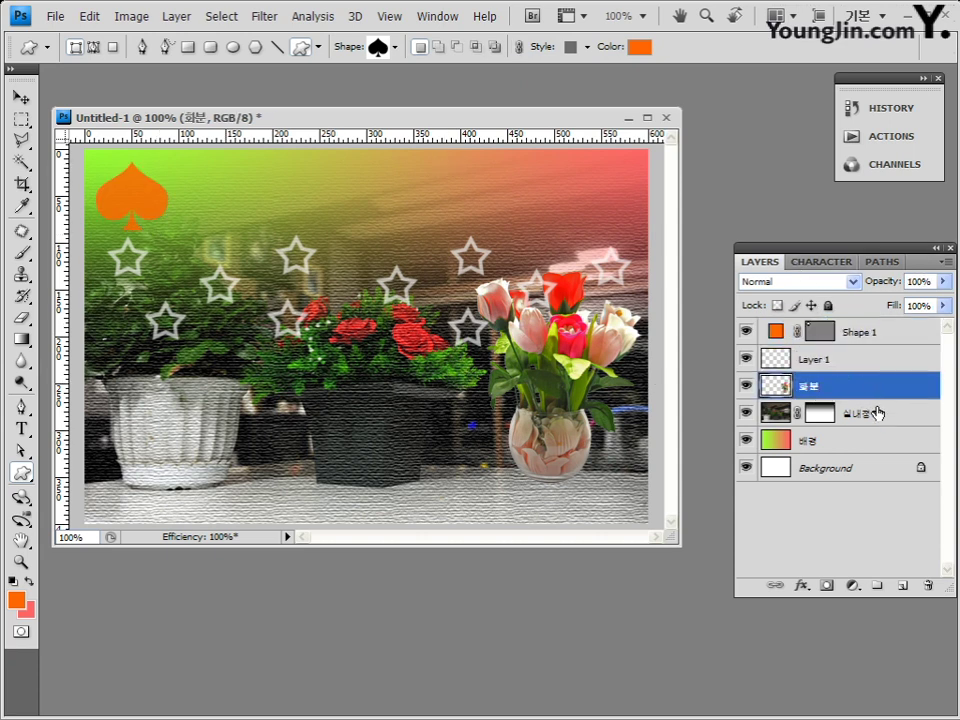
click(880, 413)
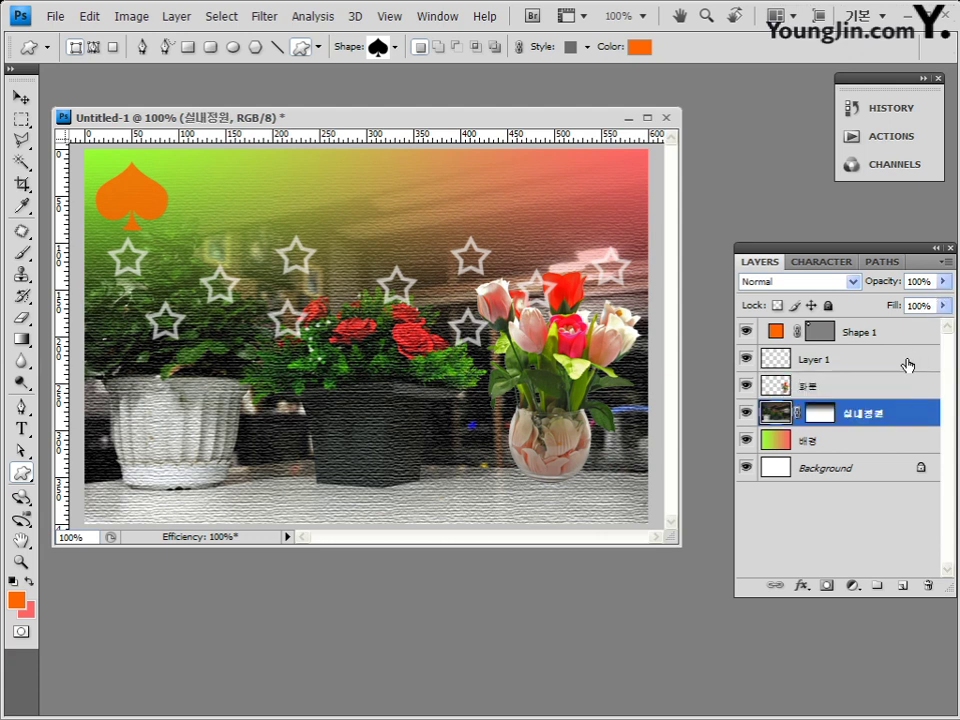
Step: Select the Shape 1 layer and set up the Horizontal Type tool with a 40 pt font size
click(886, 334)
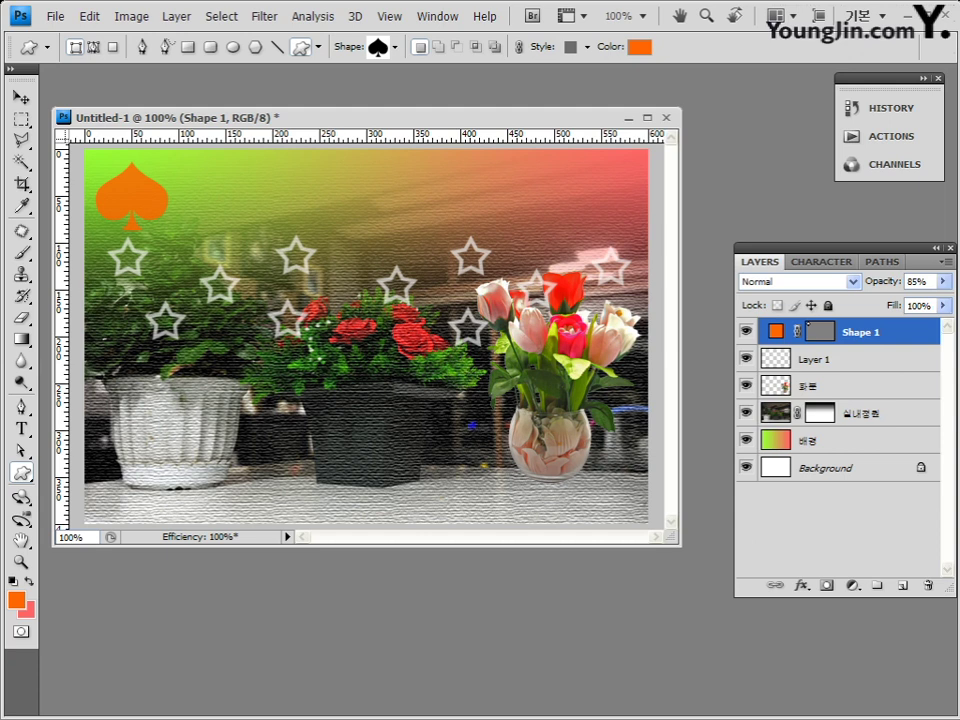
click(19, 430)
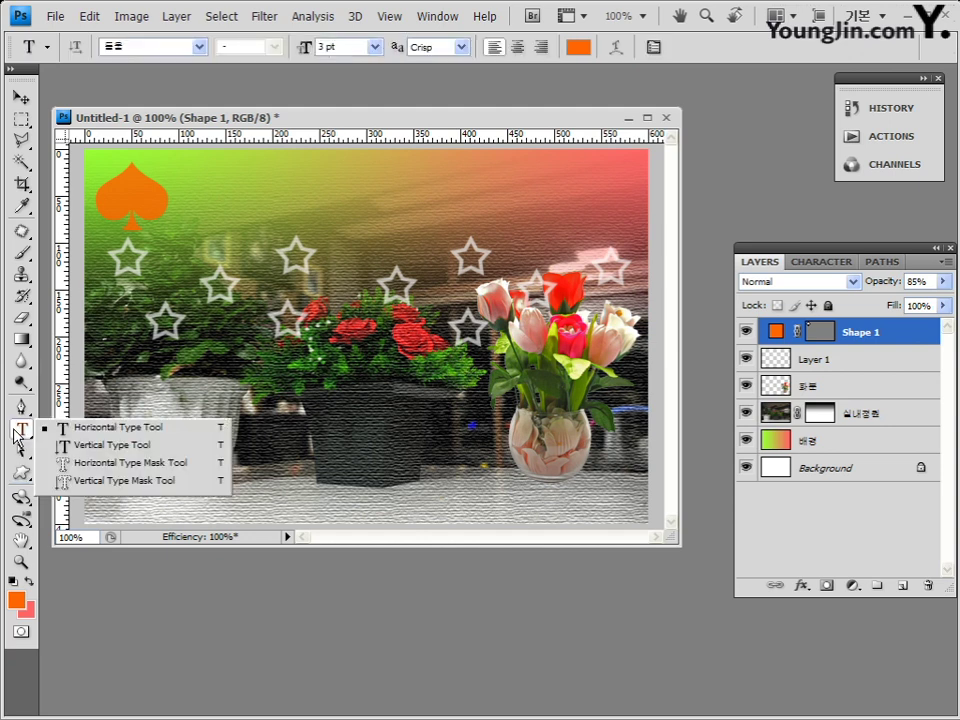
click(134, 47)
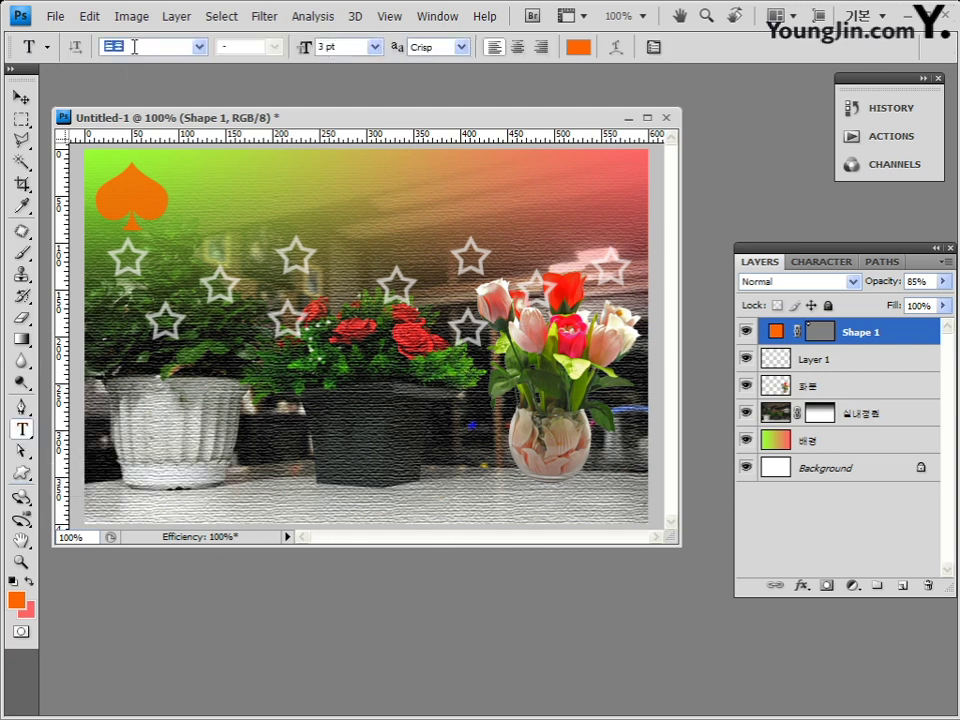
click(374, 47)
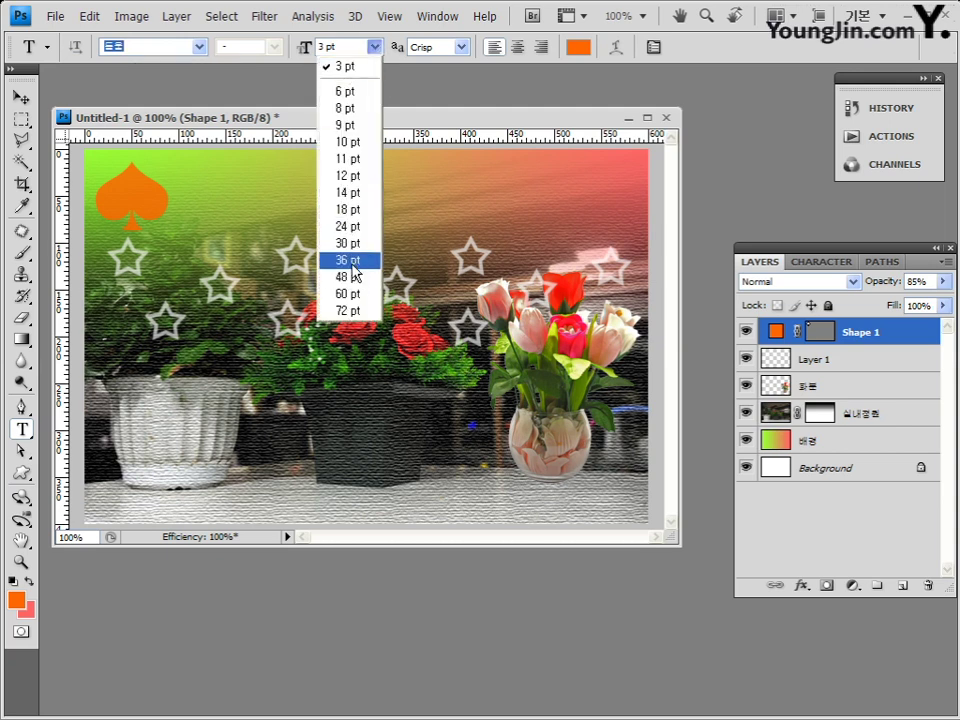
click(348, 45)
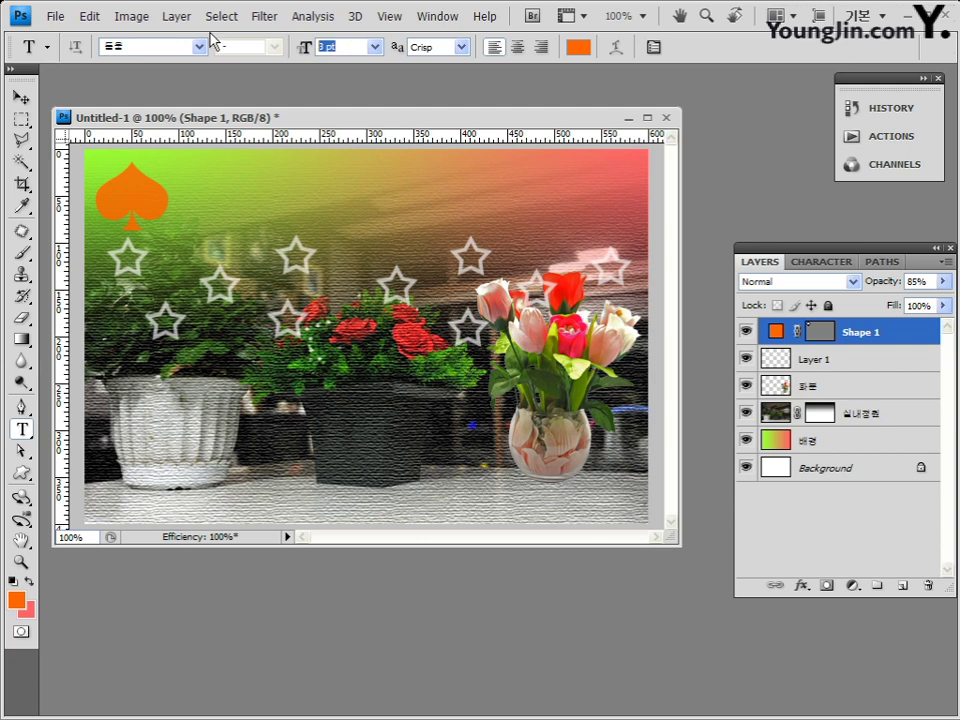
text(40)
Step: Set the foreground colour to ffffff
click(17, 603)
click(566, 430)
drag(566, 430, 407, 432)
text(ffffff)
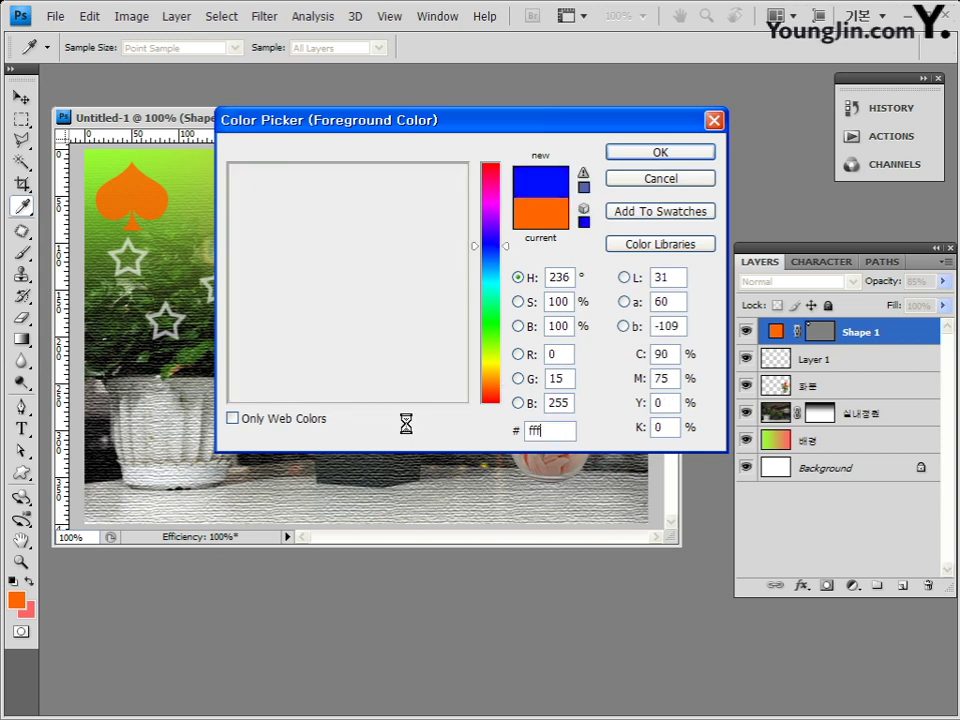
click(662, 155)
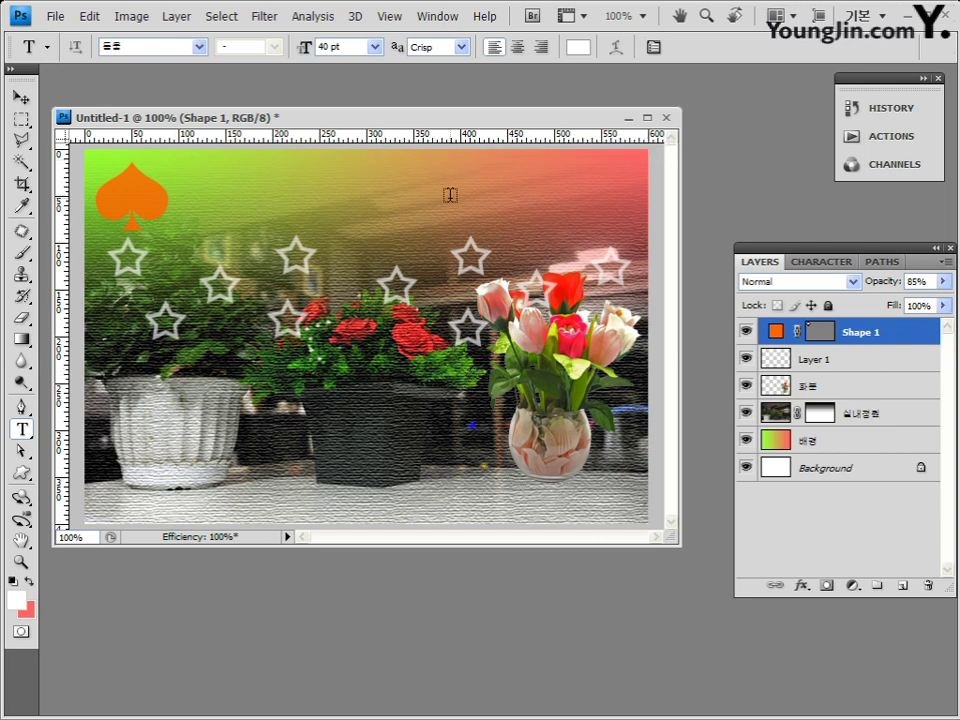
Step: Add the two-line text "간단한 주거환경 / 화단을 꾸며봐요" in the upper-right part of the image
click(371, 183)
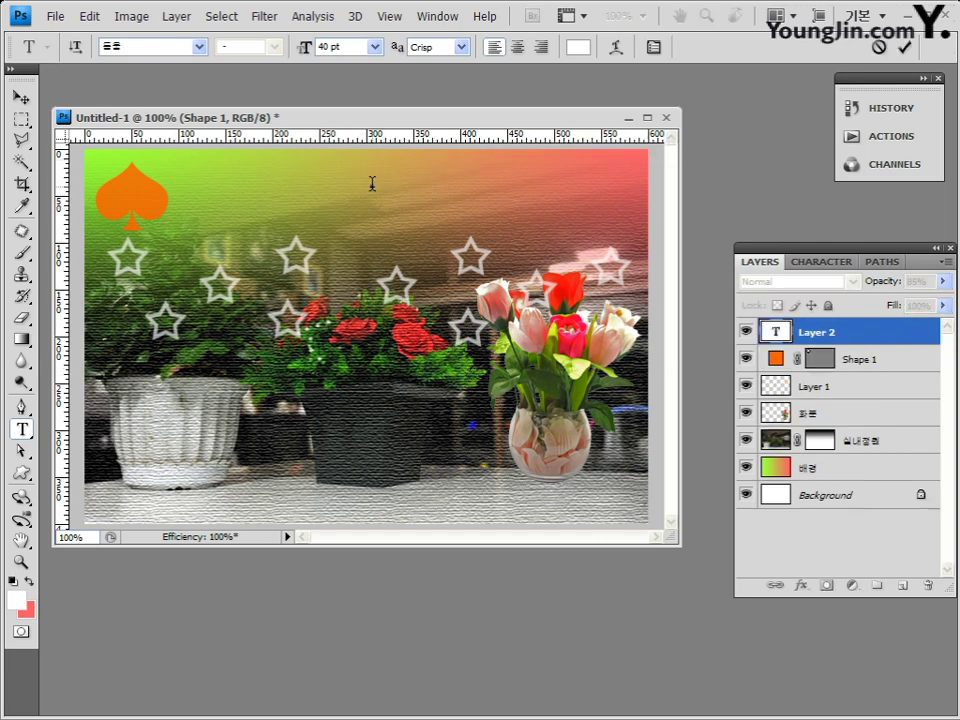
right_click(374, 184)
key(Escape)
text(간단한 주거환경 화단을 꾸며봐요)
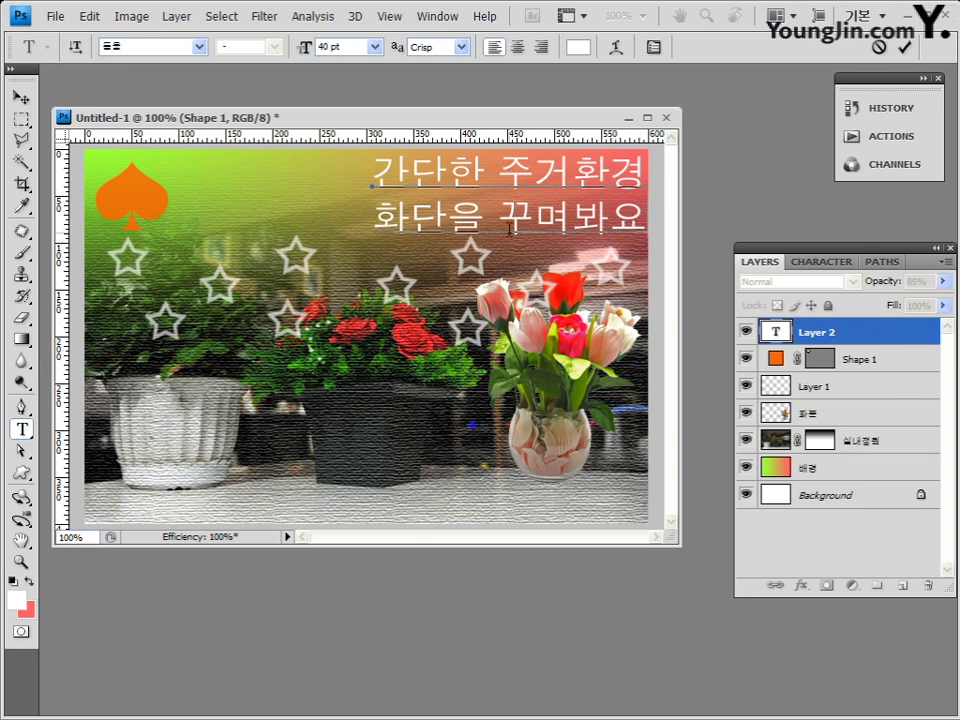
Step: Reposition the white two-line title inside the image's upper-right corner, beside the right edge, and commit the text
drag(246, 178, 224, 180)
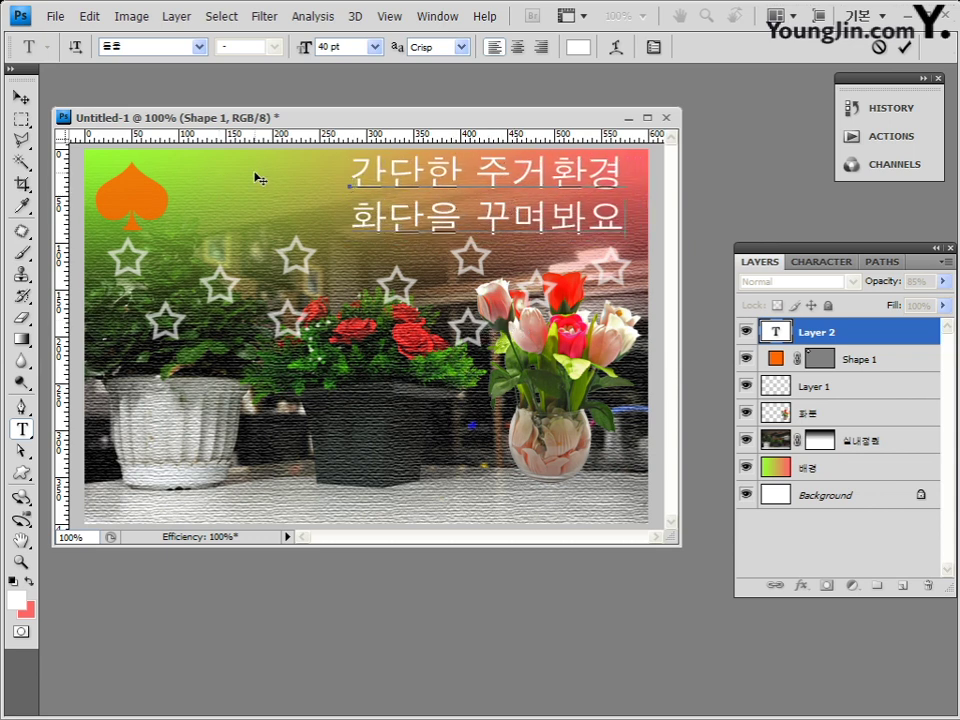
mouse_move(518, 353)
mouse_down()
mouse_move(518, 366)
mouse_move(485, 361)
mouse_move(539, 378)
mouse_move(522, 350)
mouse_move(528, 360)
mouse_up()
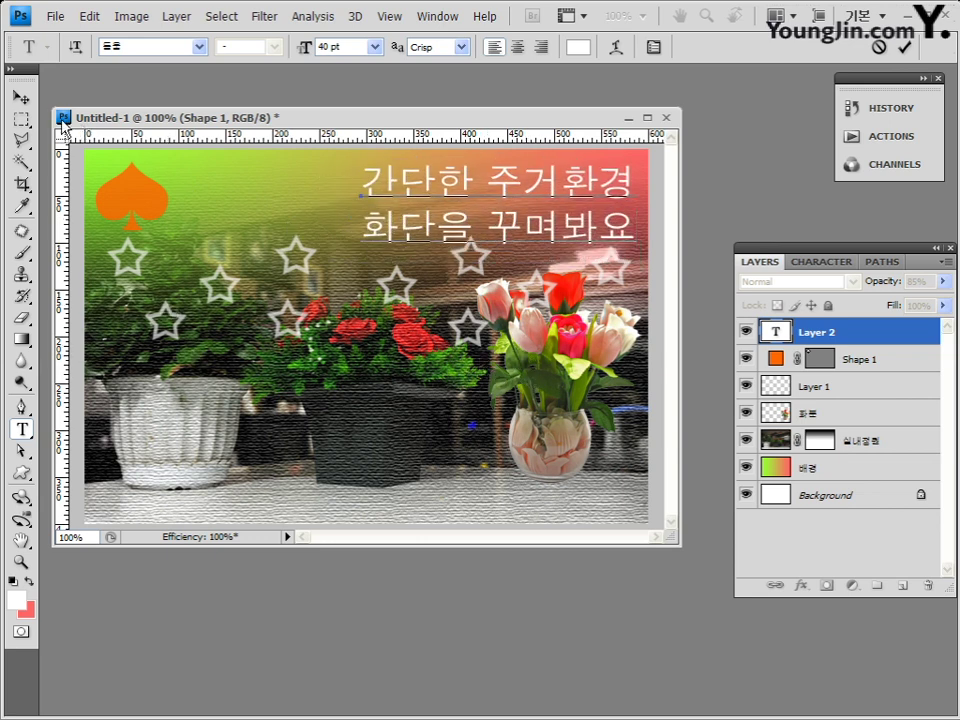
click(21, 98)
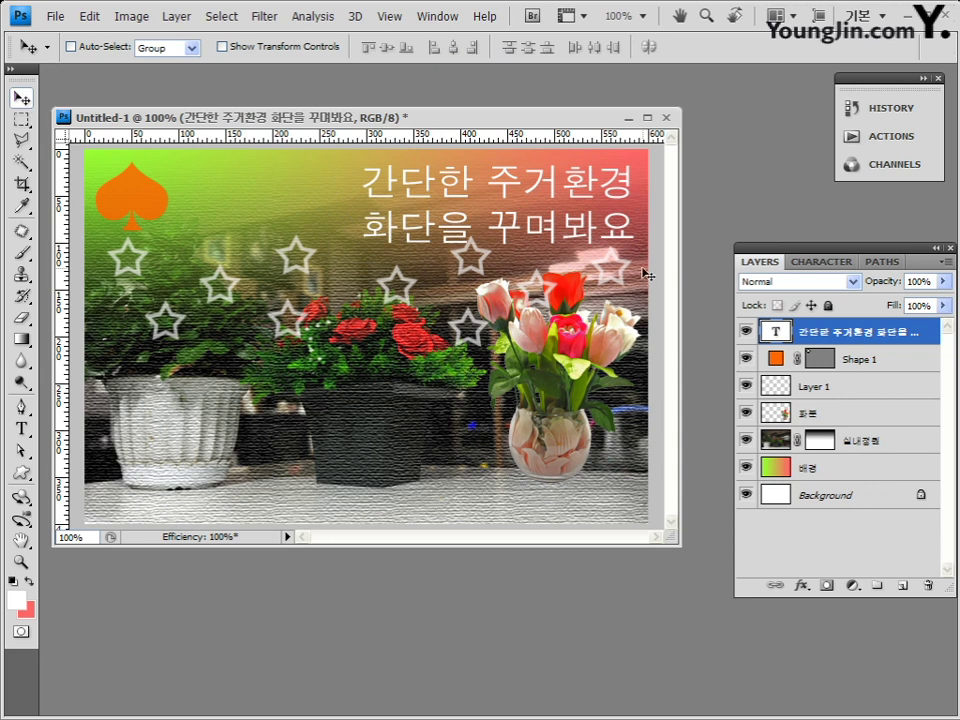
mouse_move(529, 185)
mouse_down()
mouse_move(515, 190)
mouse_move(536, 187)
mouse_move(531, 181)
mouse_up()
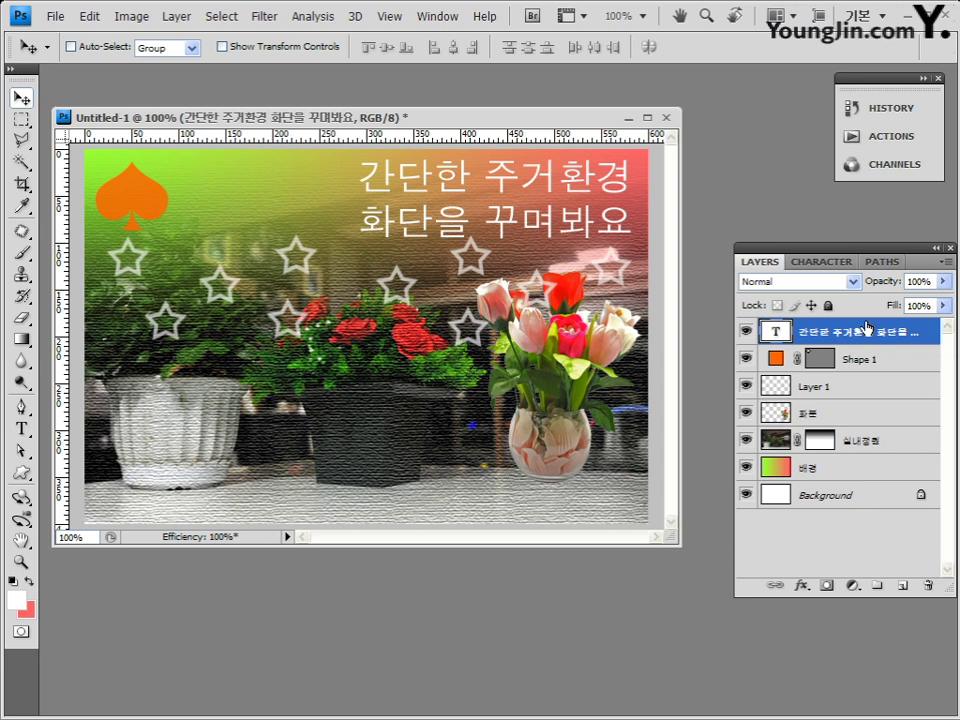
Step: Move the Layers panel slightly up in the workspace and keep it expanded
click(810, 593)
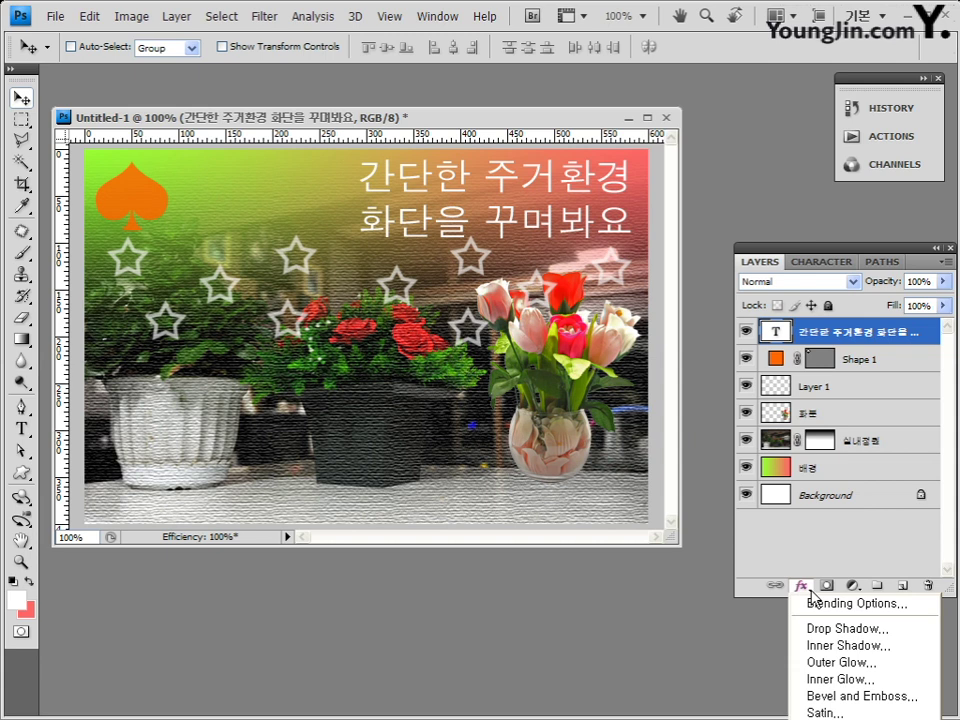
click(857, 253)
drag(857, 213, 790, 231)
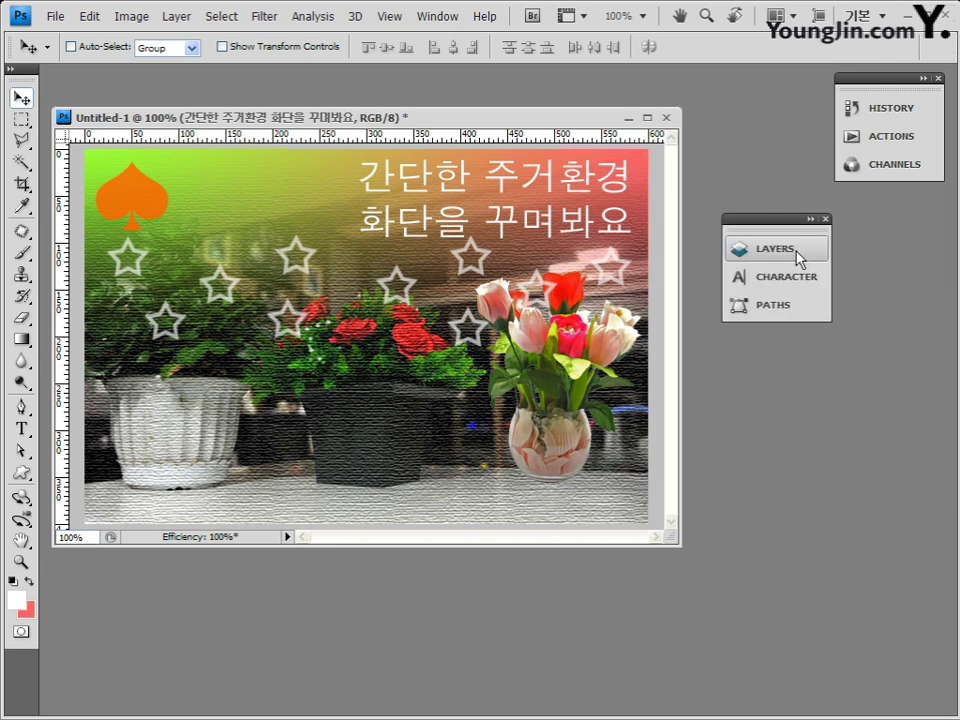
click(790, 248)
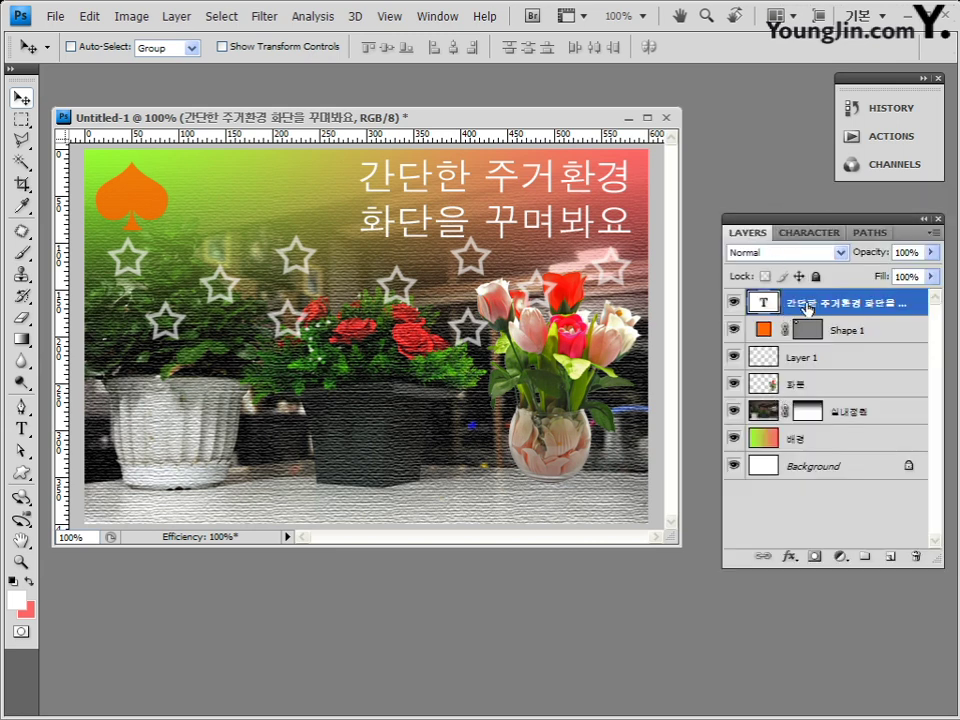
click(789, 556)
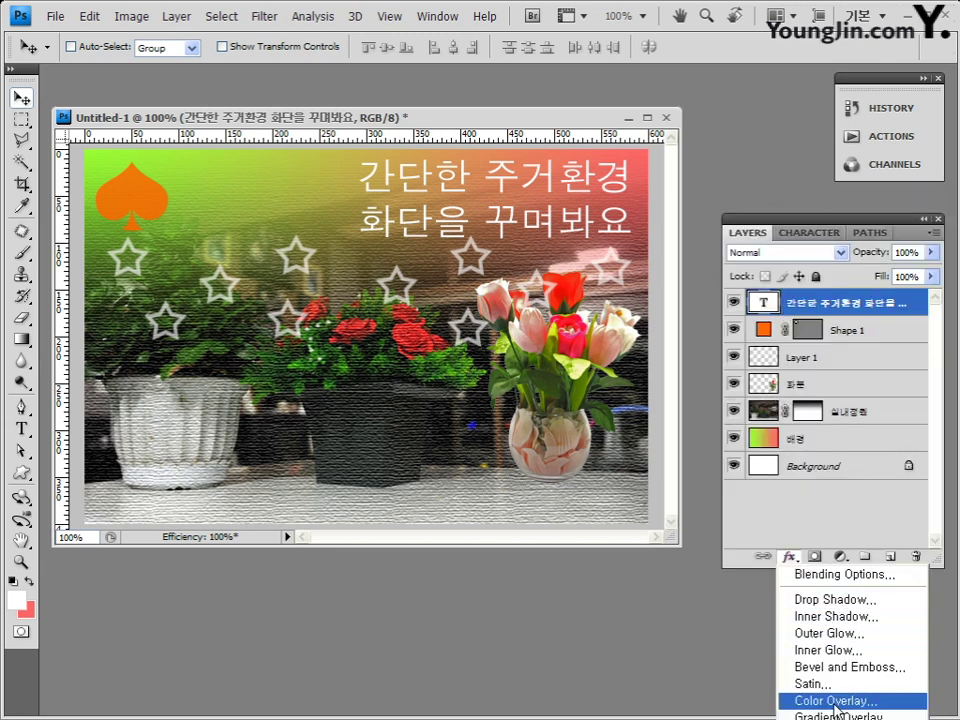
click(858, 600)
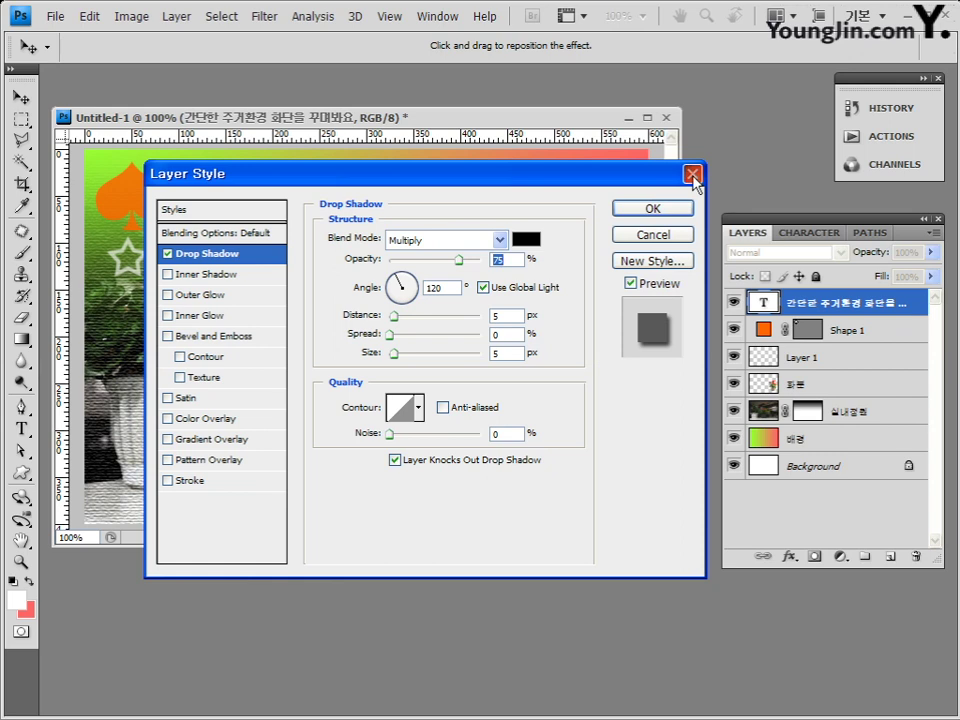
click(693, 176)
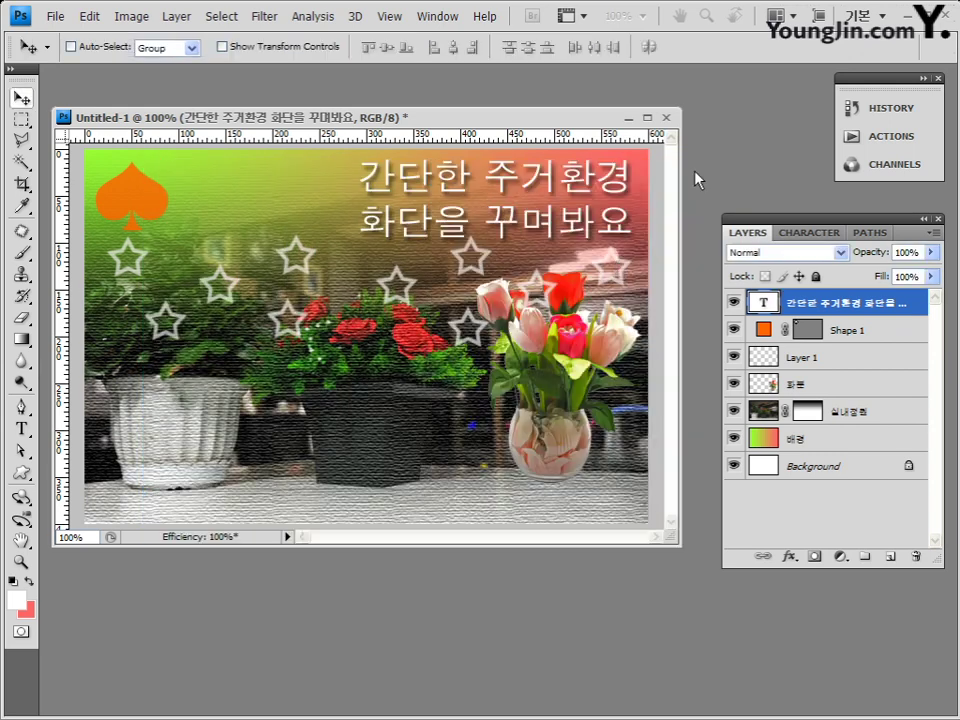
Step: Give the title text layer a Drop Shadow with a 140° angle and a 7 px distance
double_click(919, 304)
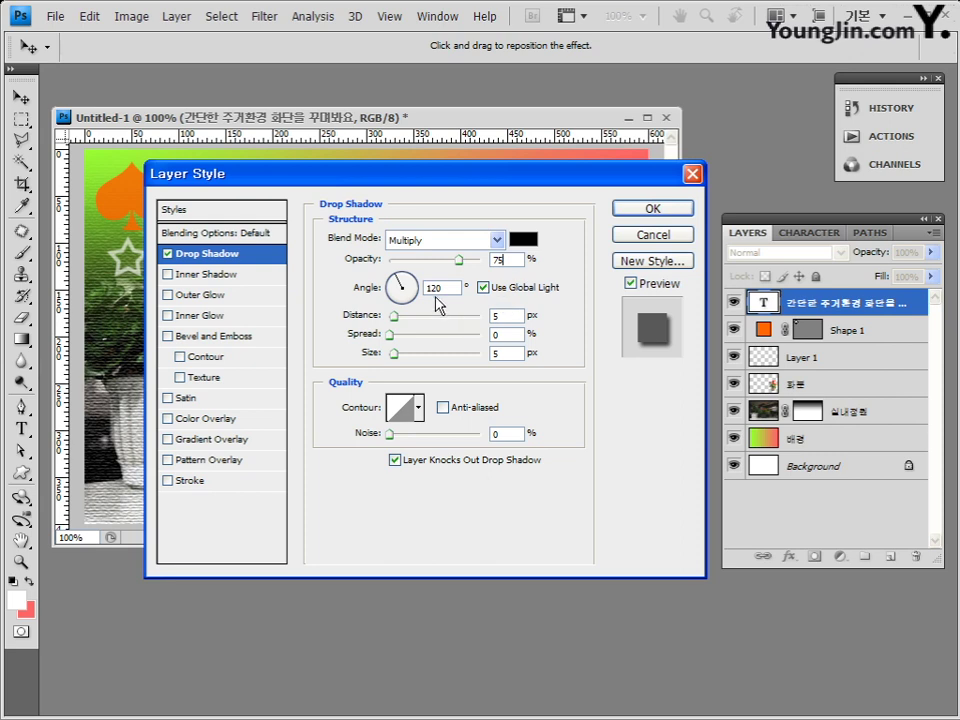
drag(446, 290, 362, 285)
text(140)
click(394, 315)
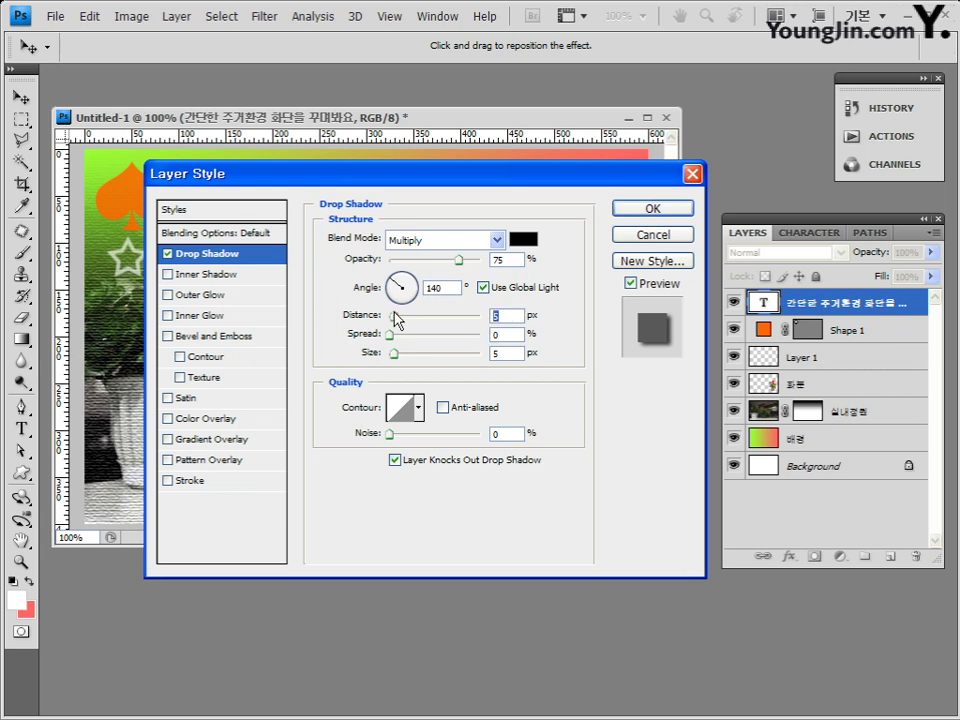
text(7)
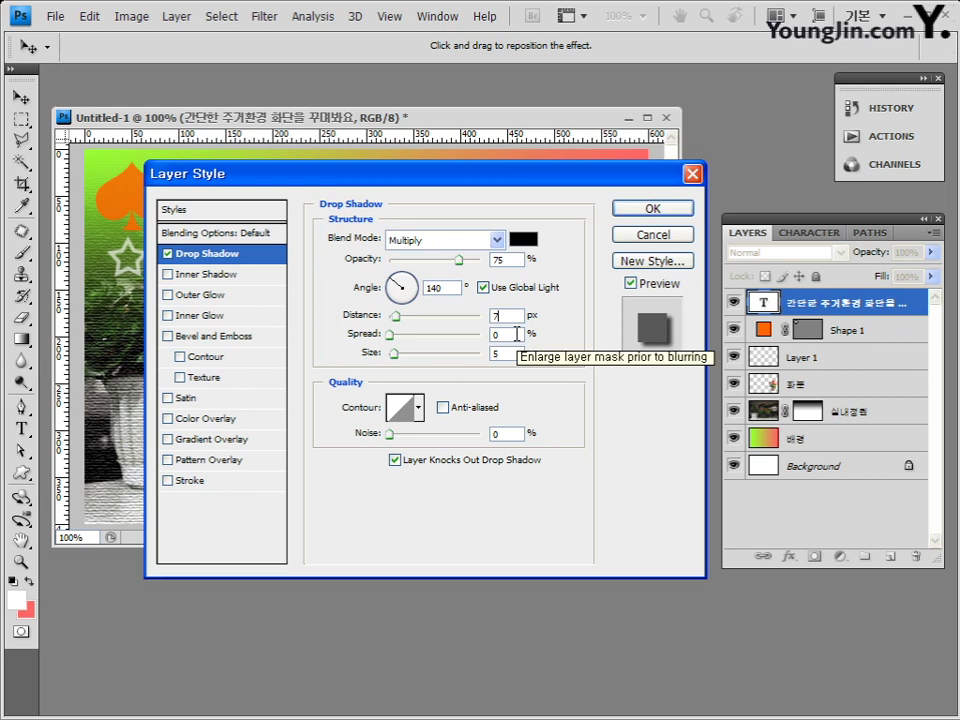
double_click(517, 334)
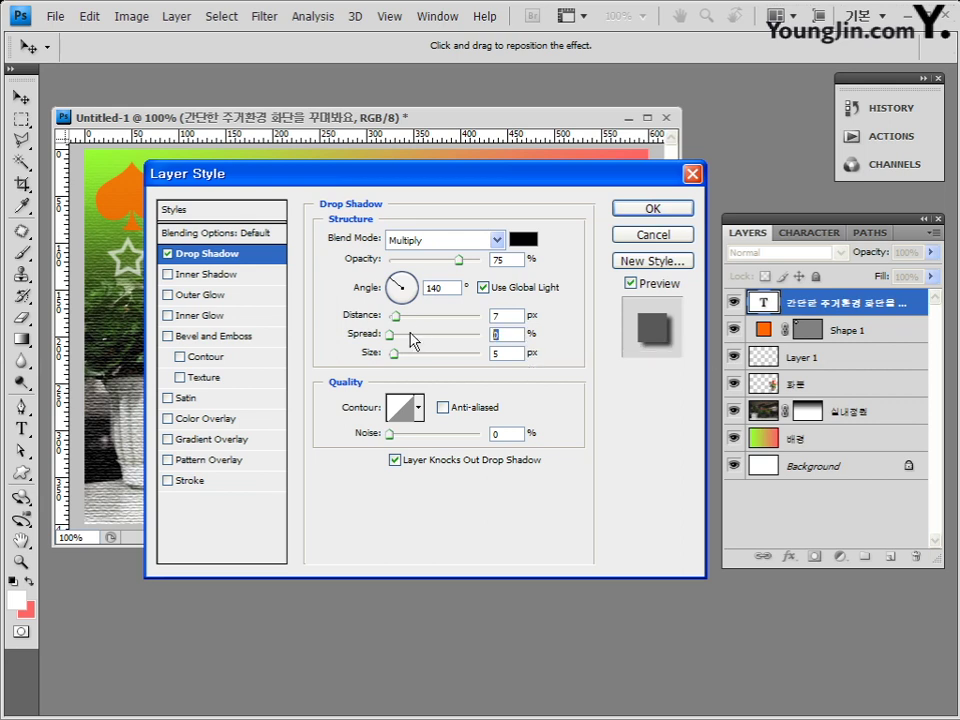
key(Tab)
Step: Add a 2 px black (000000) Stroke to the title text and apply the layer style
click(189, 482)
double_click(505, 237)
text(2)
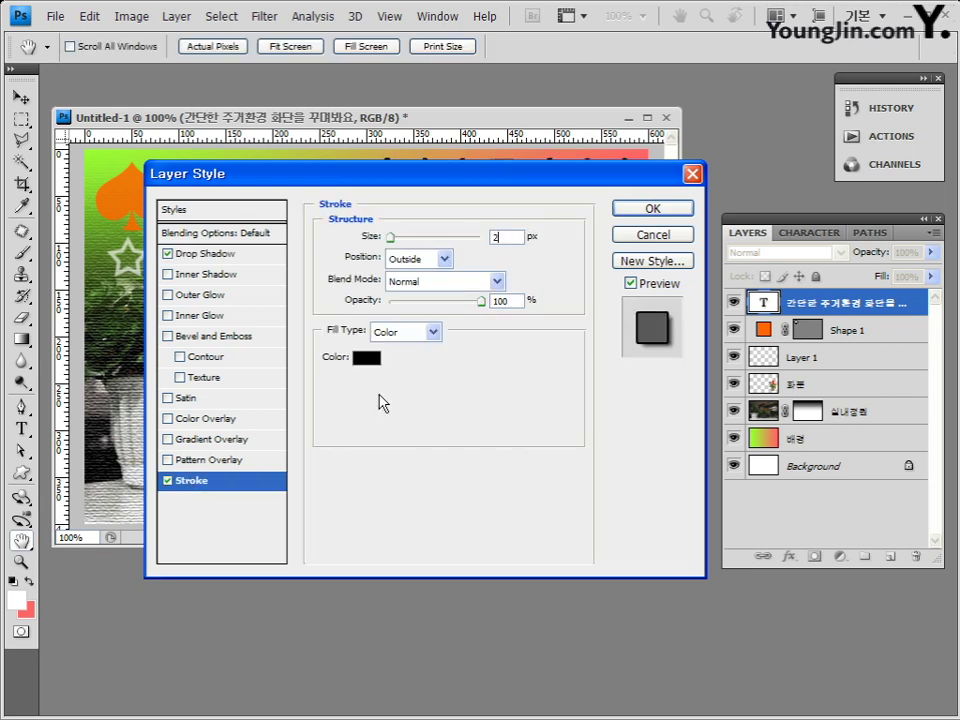
click(366, 361)
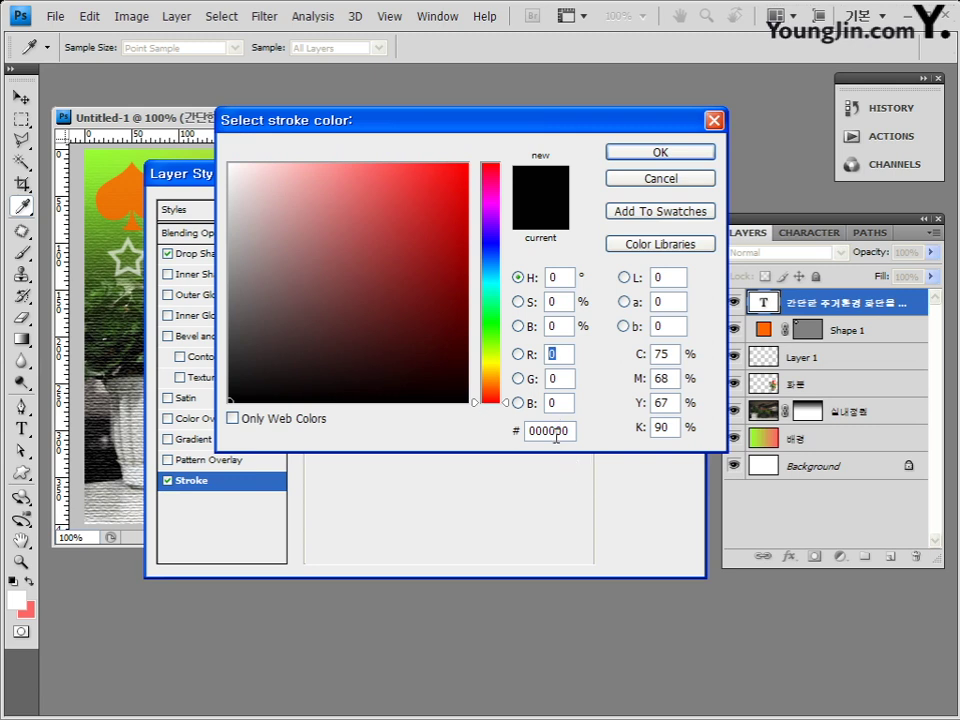
click(658, 154)
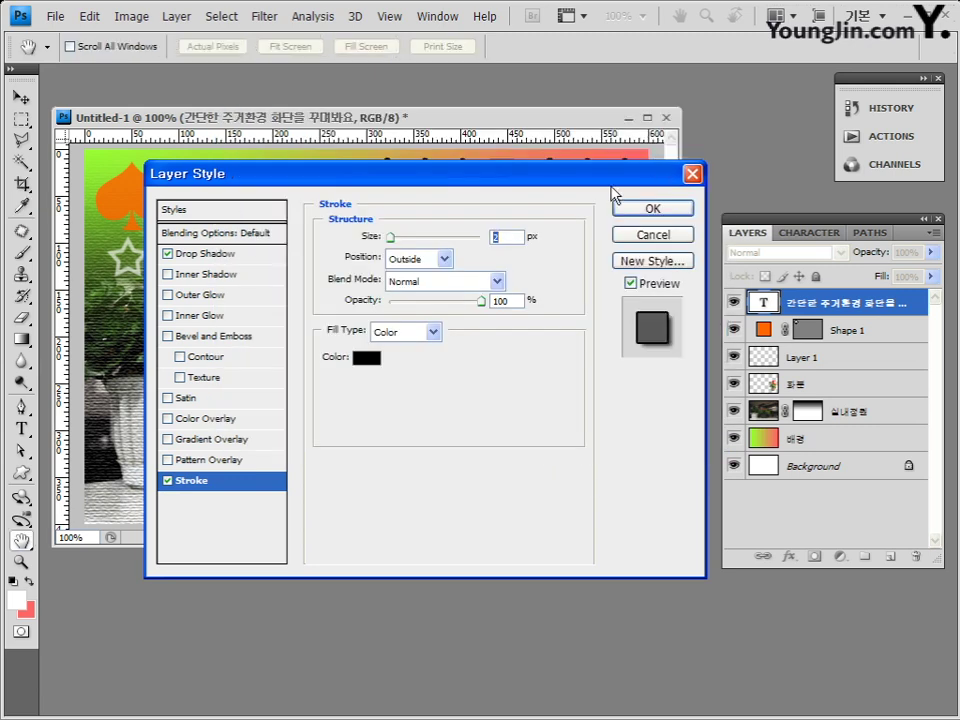
drag(634, 178, 630, 285)
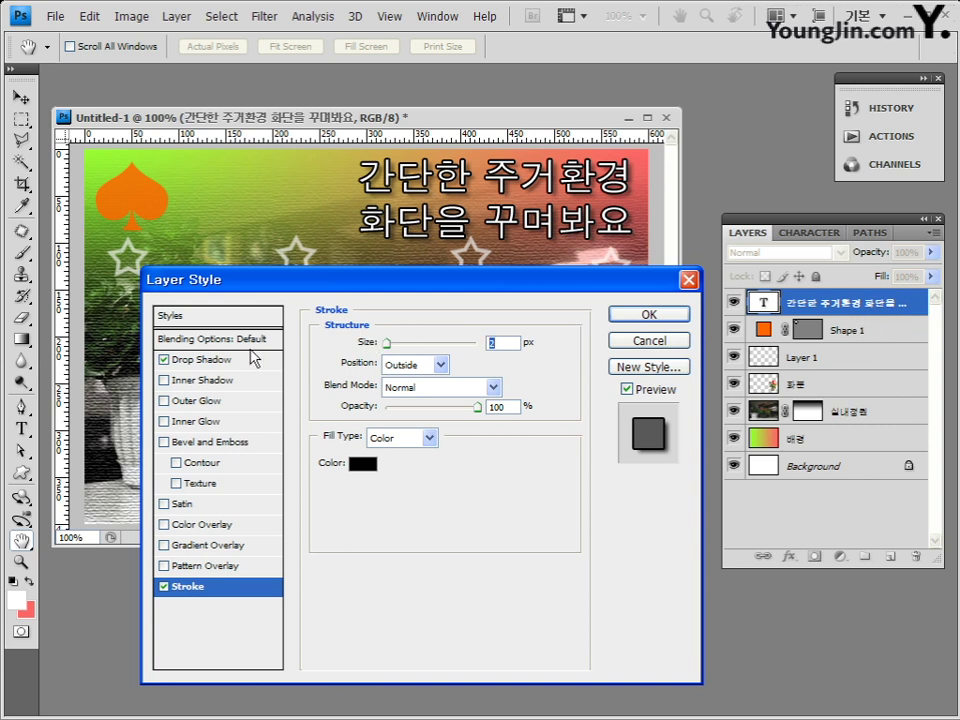
click(665, 317)
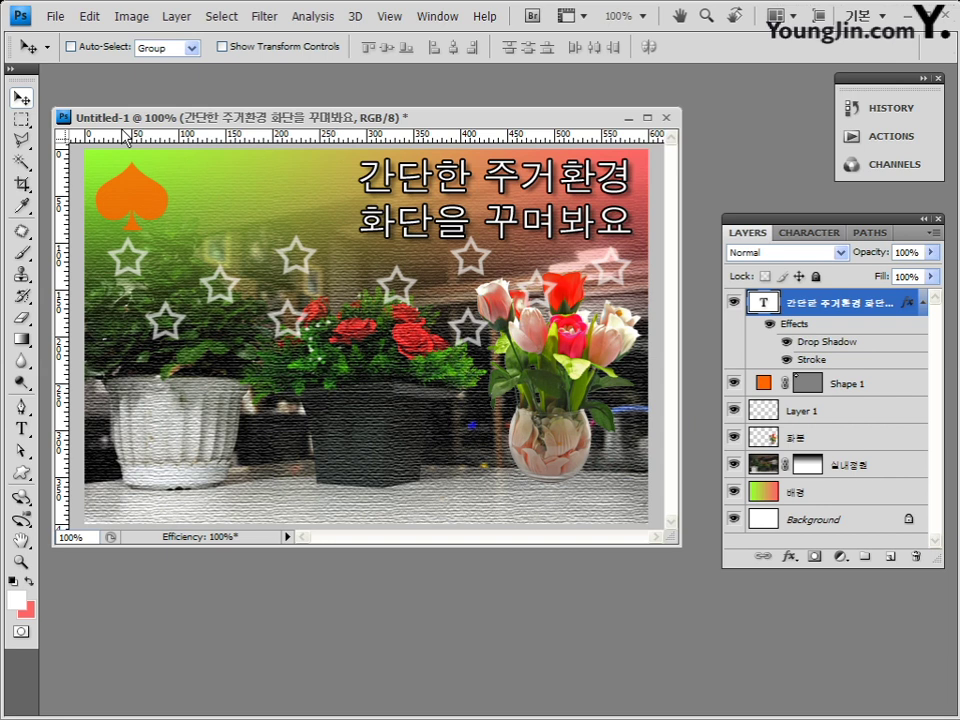
Step: Start saving the composition under a new name and choose the GTQ folder inside 내 문서 as the destination
click(57, 17)
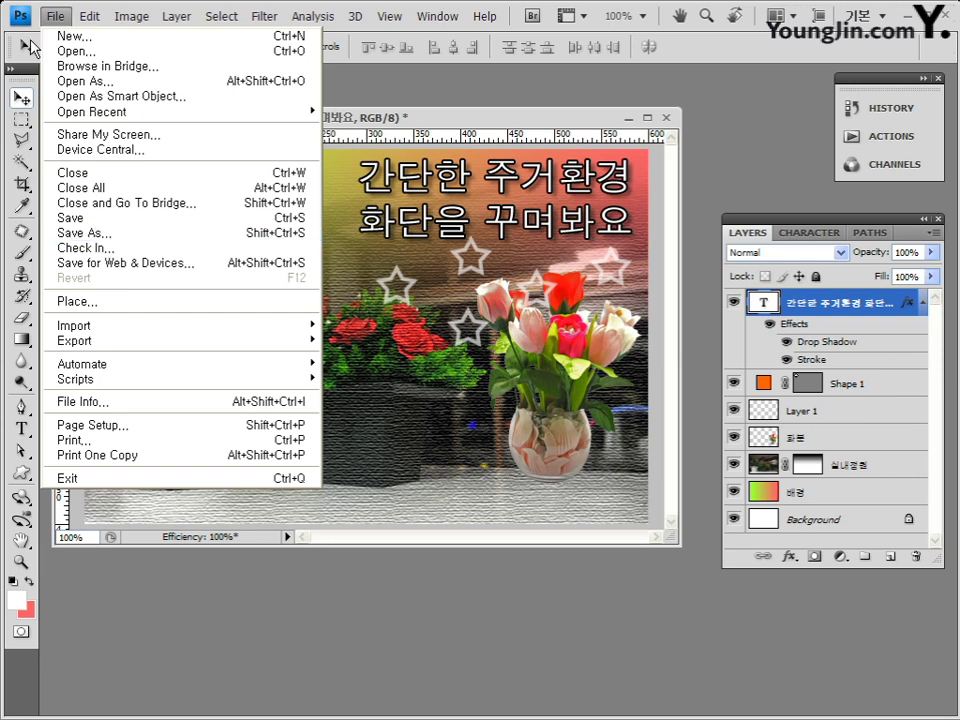
click(55, 17)
click(55, 17)
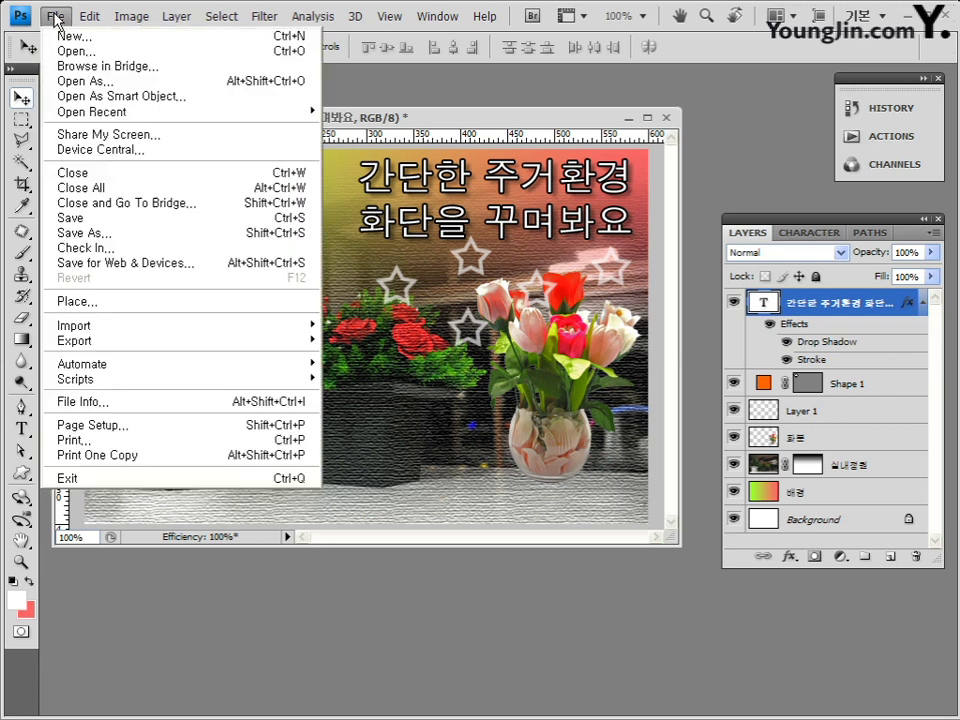
click(100, 232)
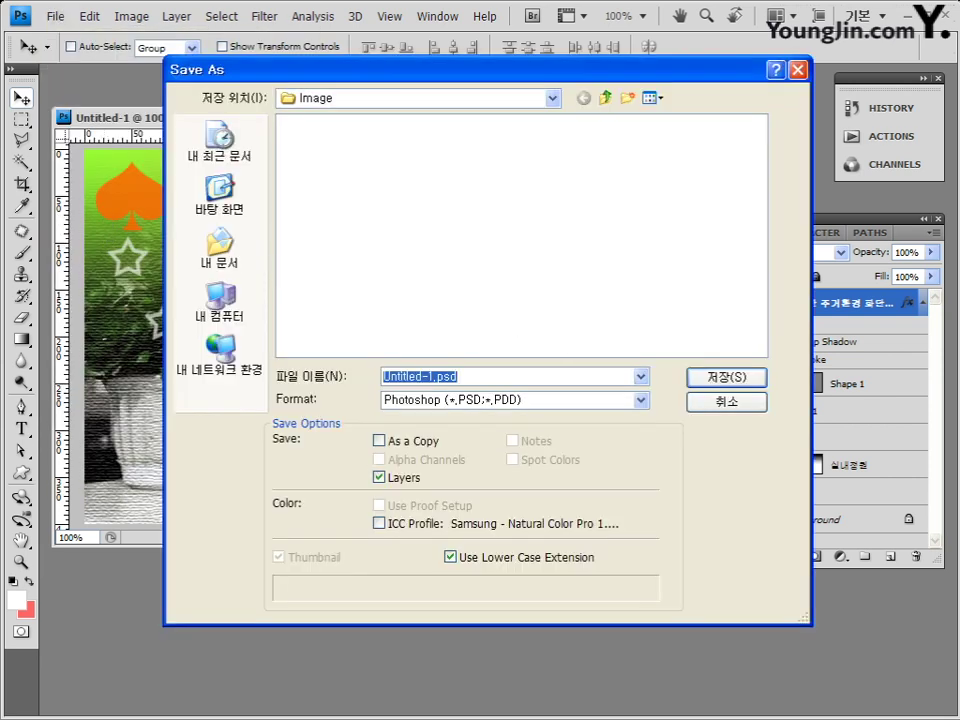
click(380, 292)
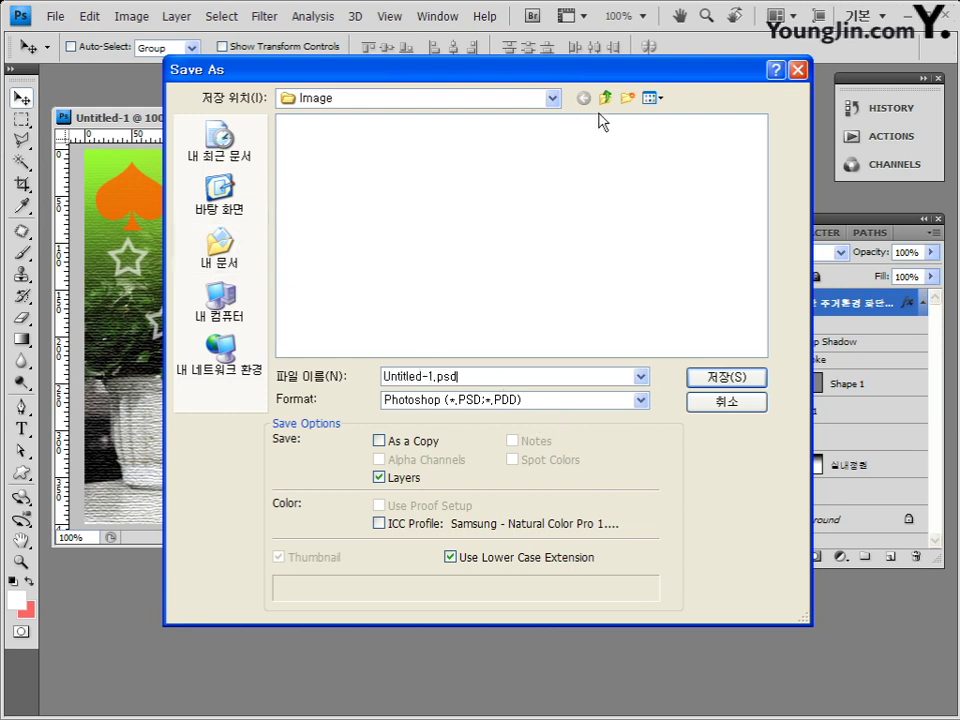
click(220, 250)
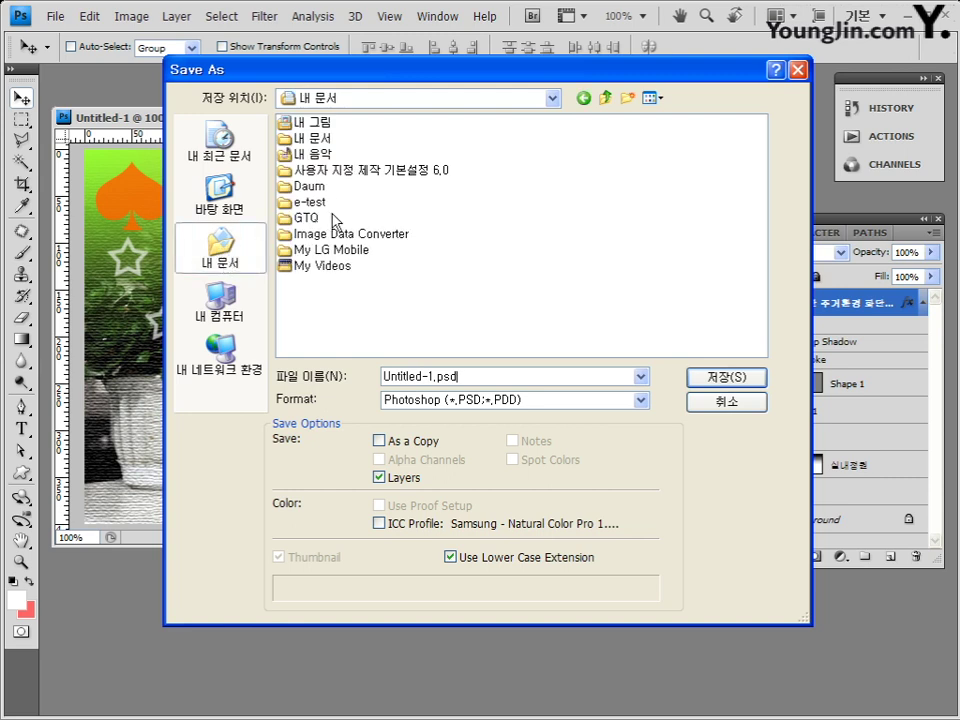
double_click(312, 216)
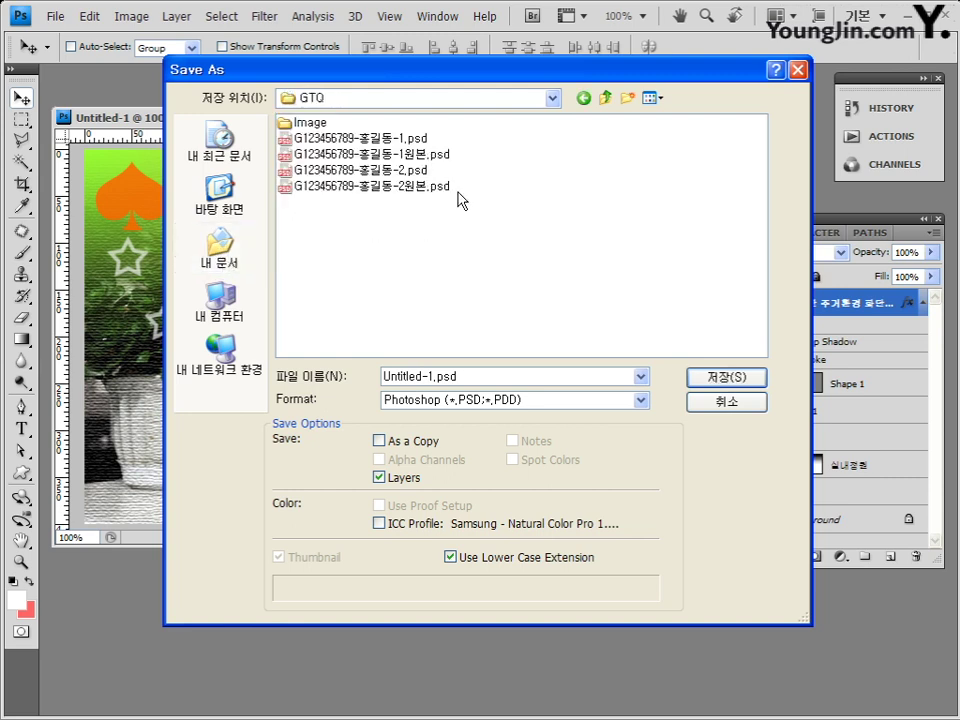
Step: Name the file with the candidate's number and name followed by "-3원본.psd", based on the existing -2원본 file, and save it as a layered PSD
click(400, 186)
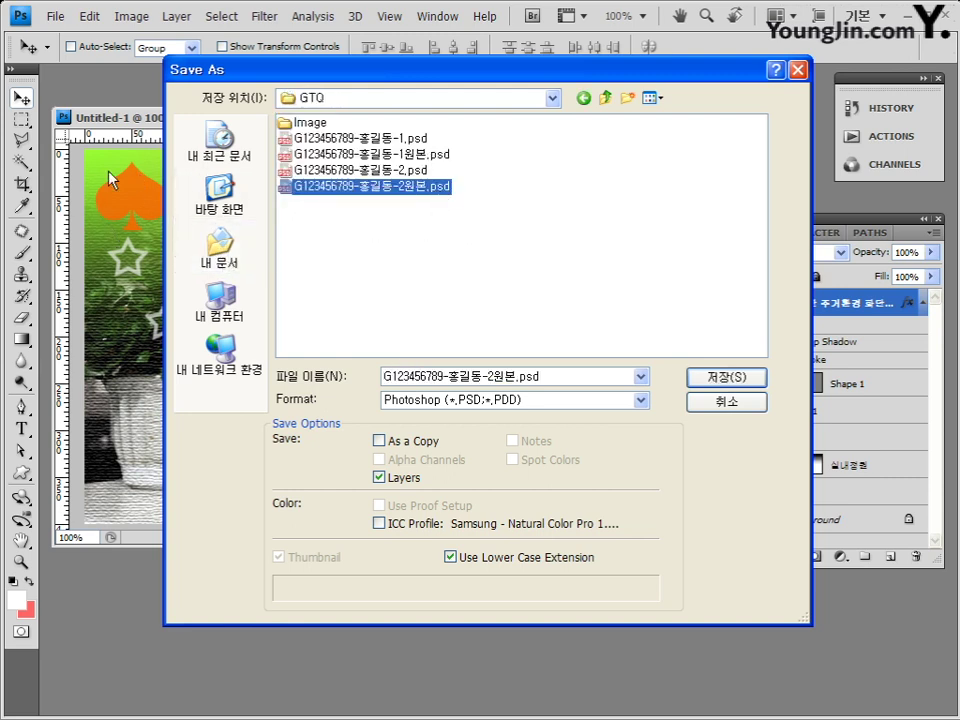
click(487, 376)
click(487, 376)
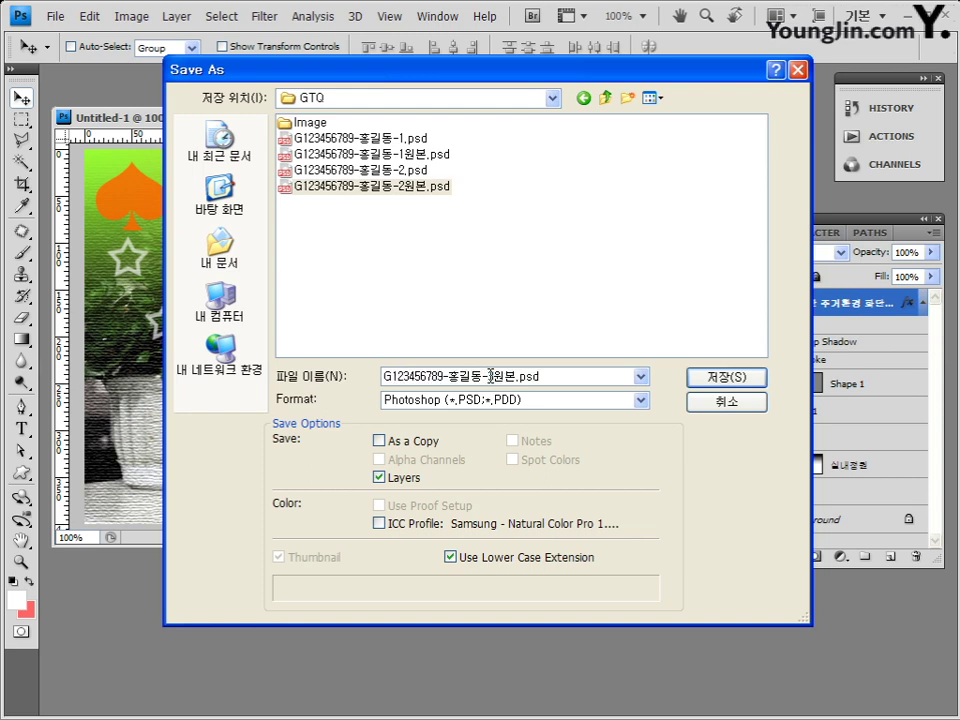
key(Delete)
text(3)
key(Return)
click(558, 212)
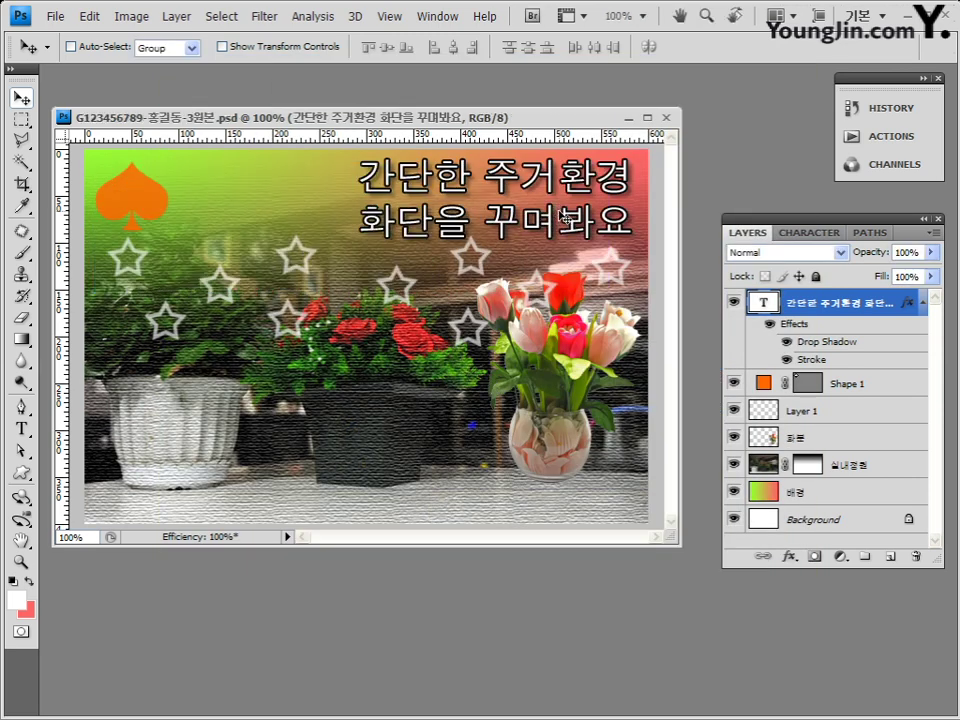
Step: Save a JPEG copy at Maximum quality 12, Baseline ("Standard"), in the GTQ folder, dropping 원본 so the name ends in "-3.jpg"
click(57, 20)
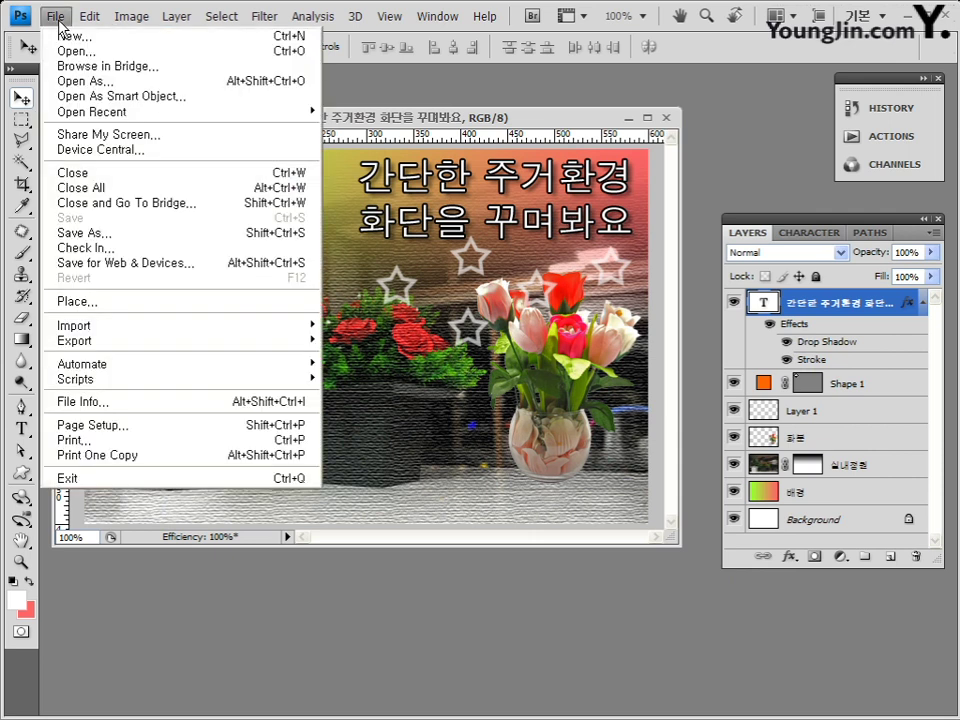
click(112, 233)
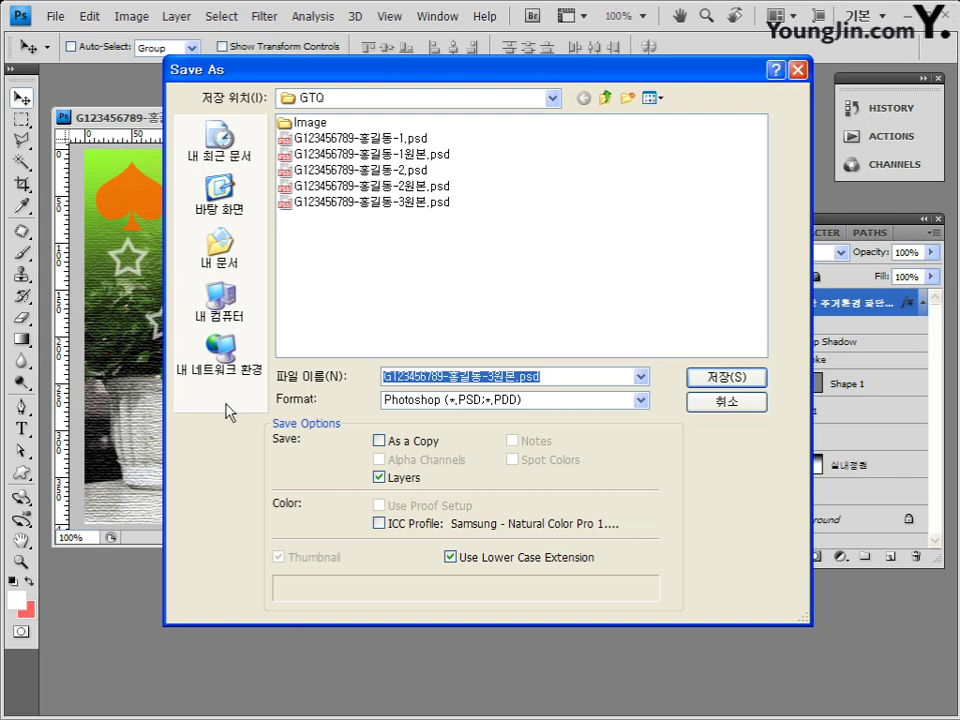
click(640, 400)
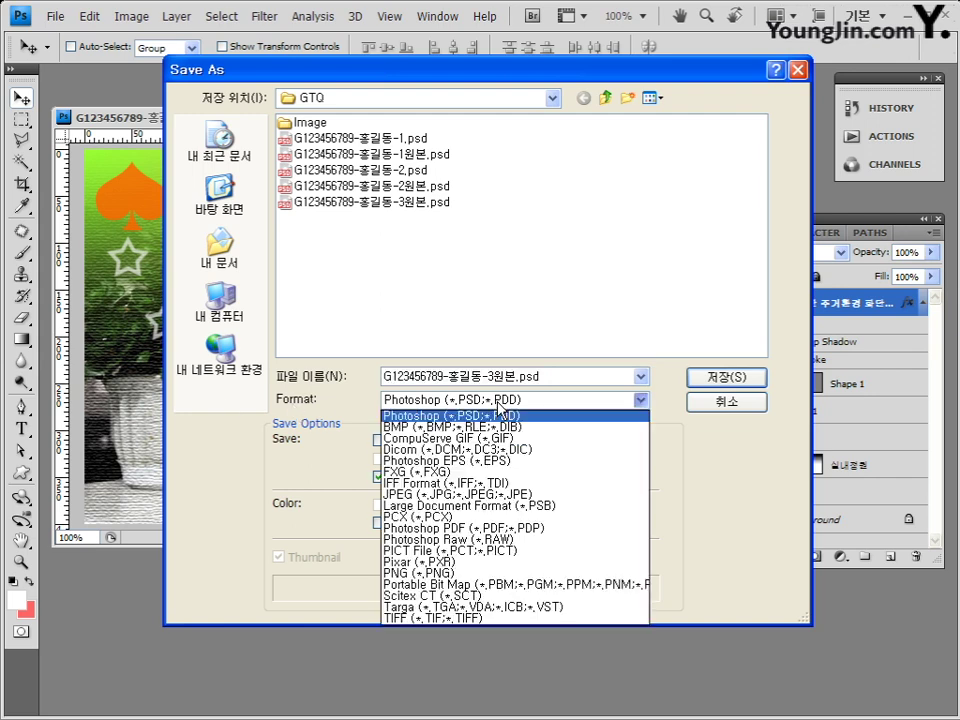
click(518, 496)
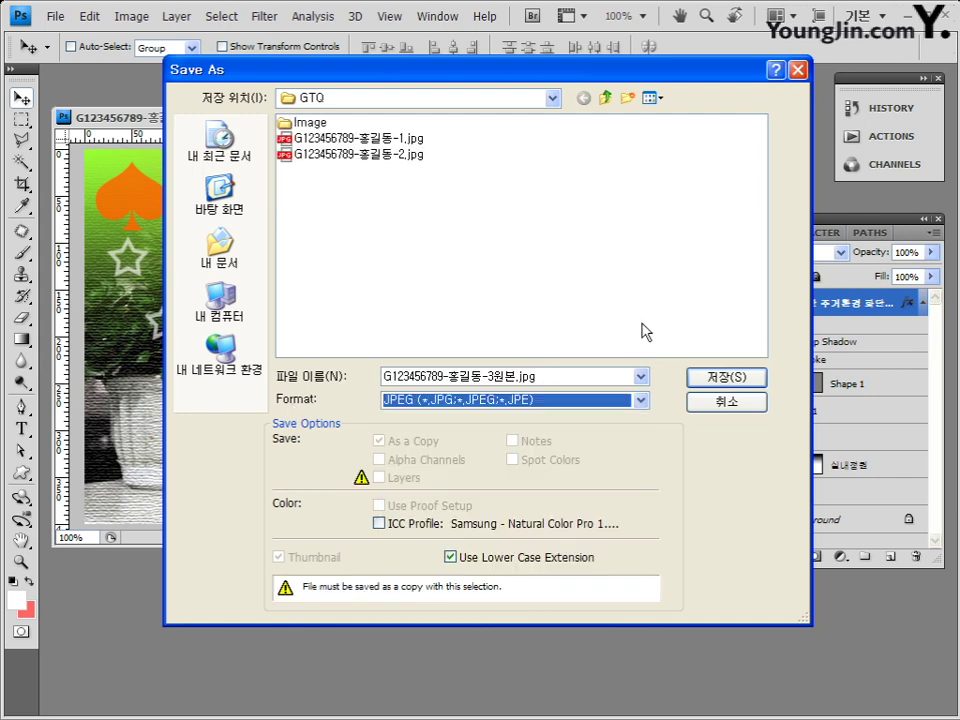
double_click(485, 378)
drag(517, 377, 496, 377)
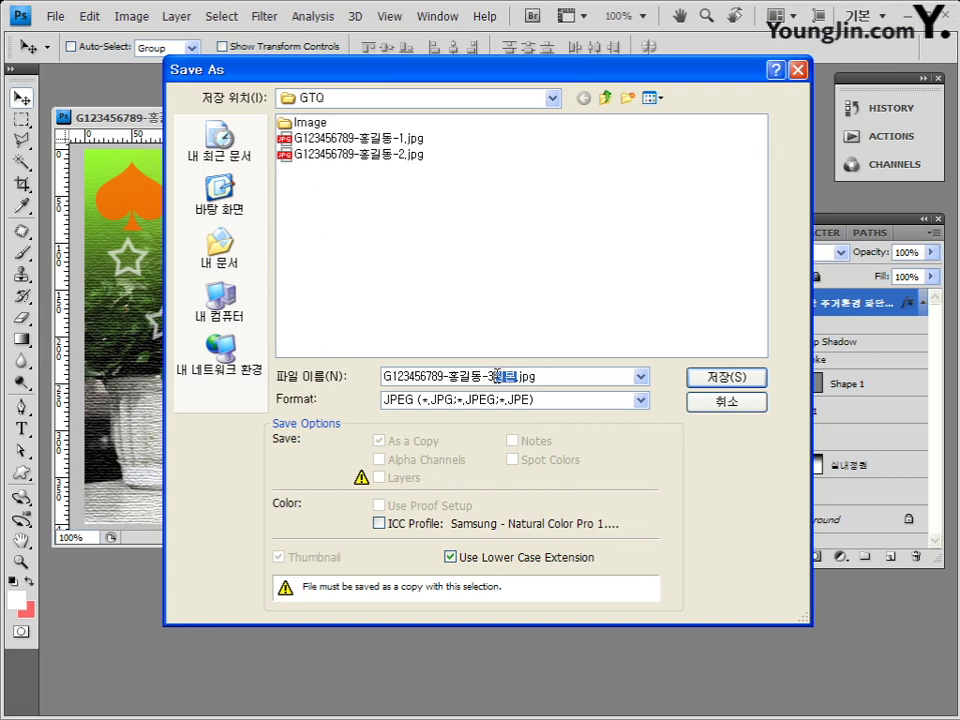
key(BackSpace)
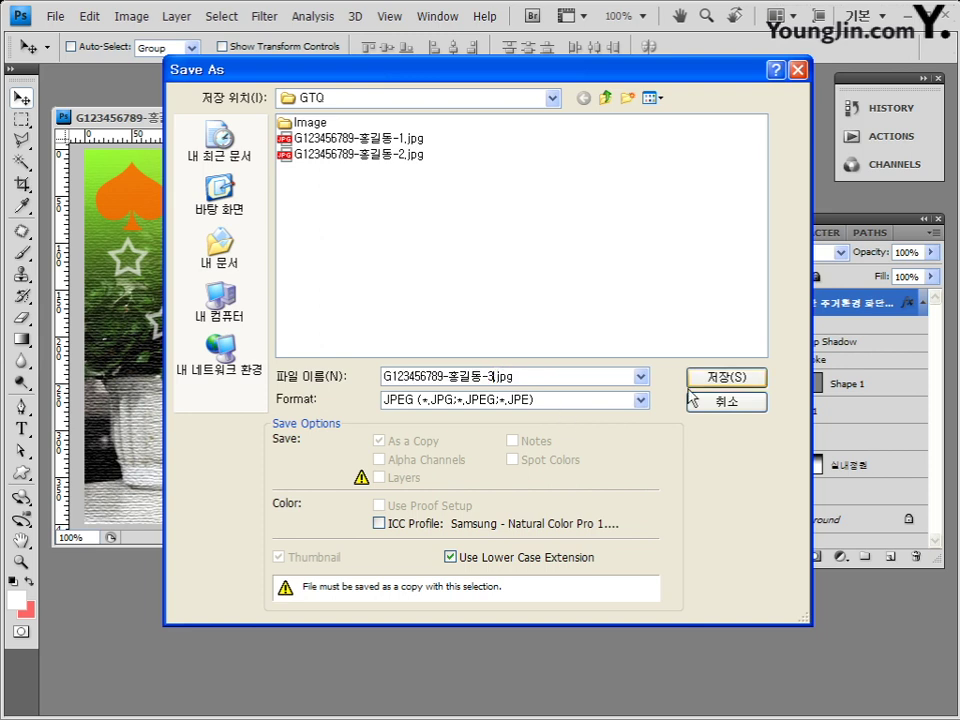
click(717, 379)
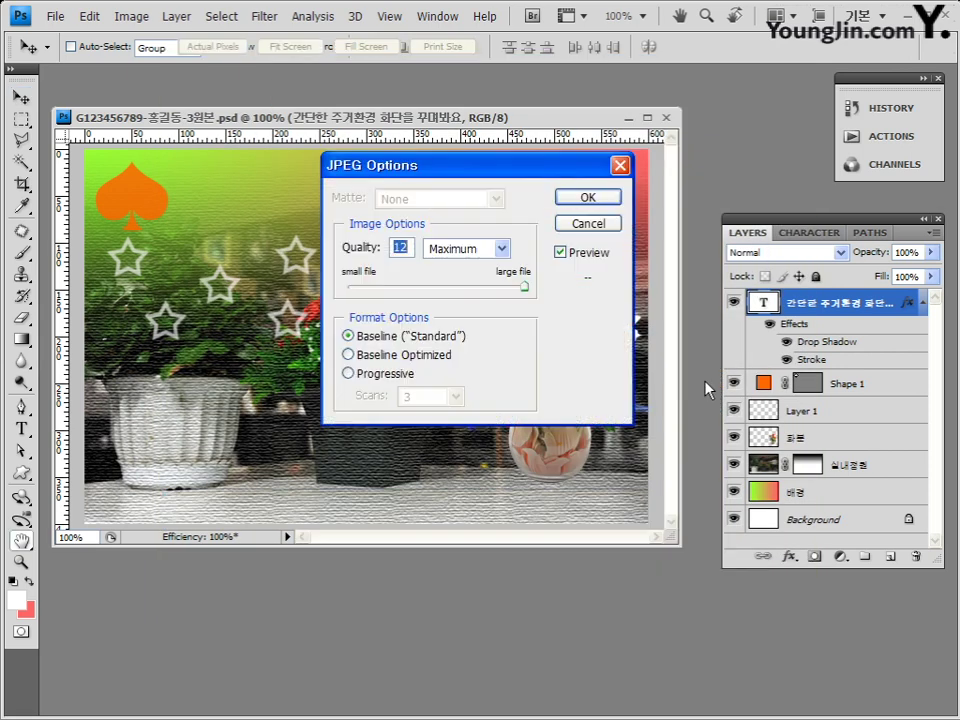
click(601, 197)
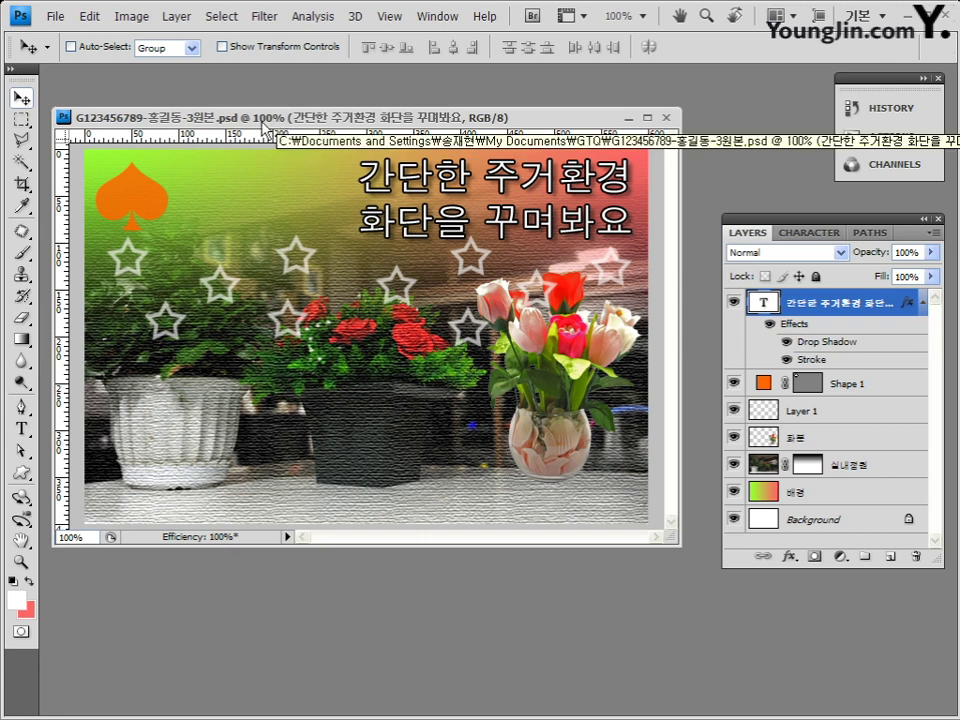
Step: Resize the image to 60 × 40 pixels with proportions constrained
click(137, 18)
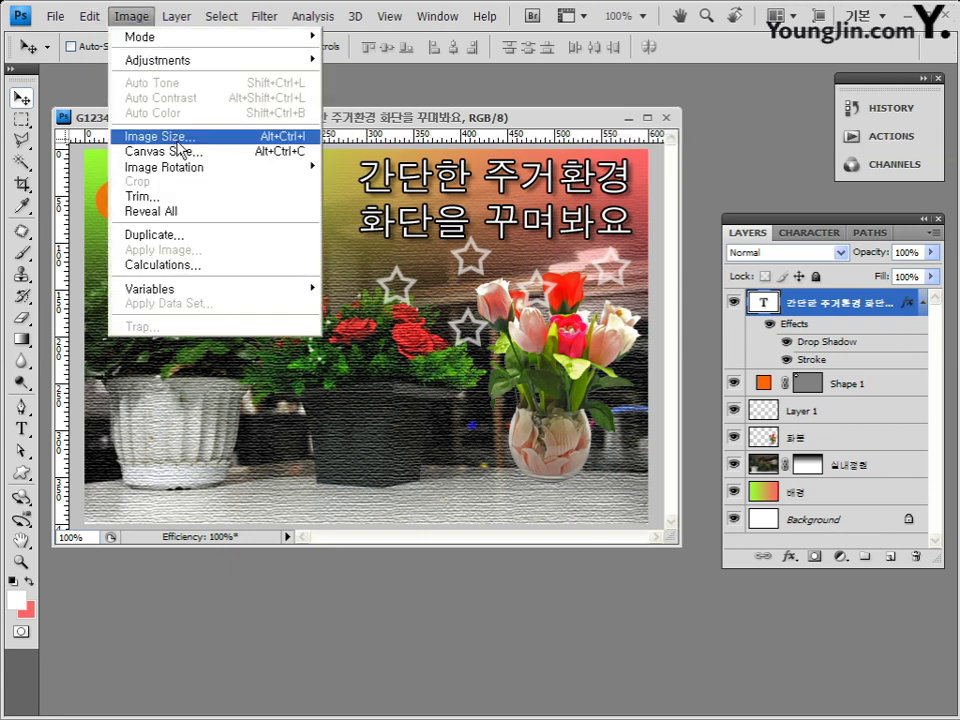
click(200, 145)
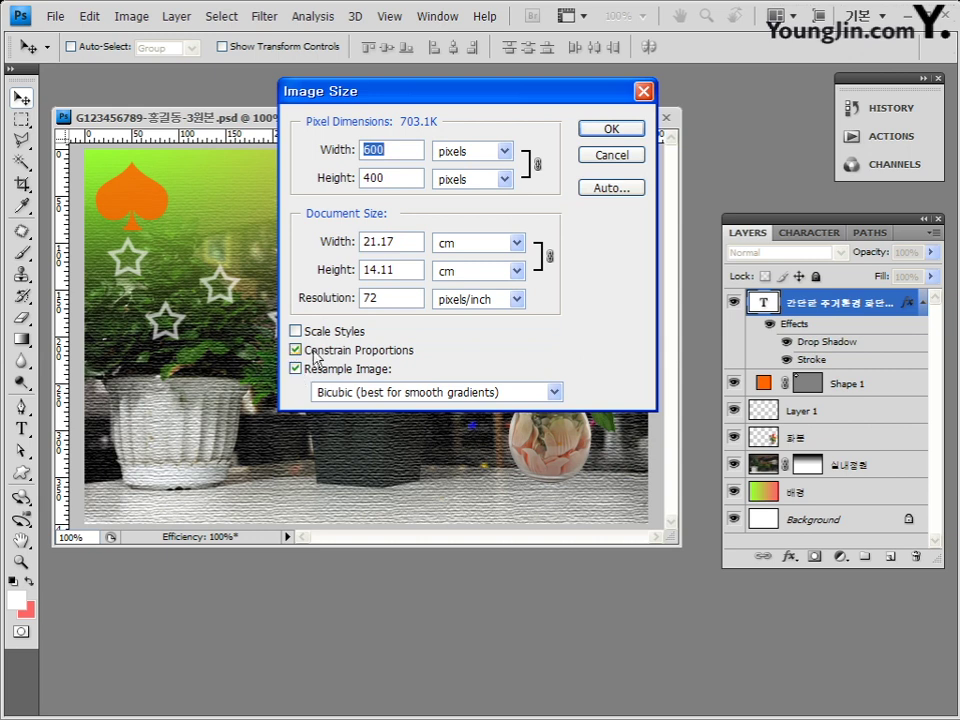
click(380, 151)
key(BackSpace)
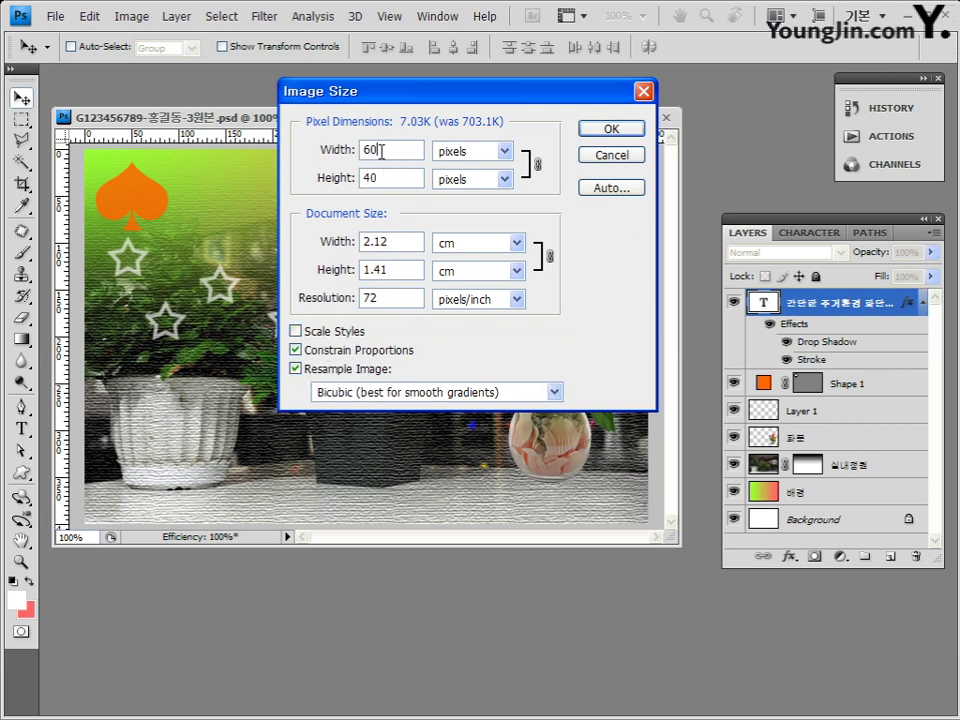
text(0)
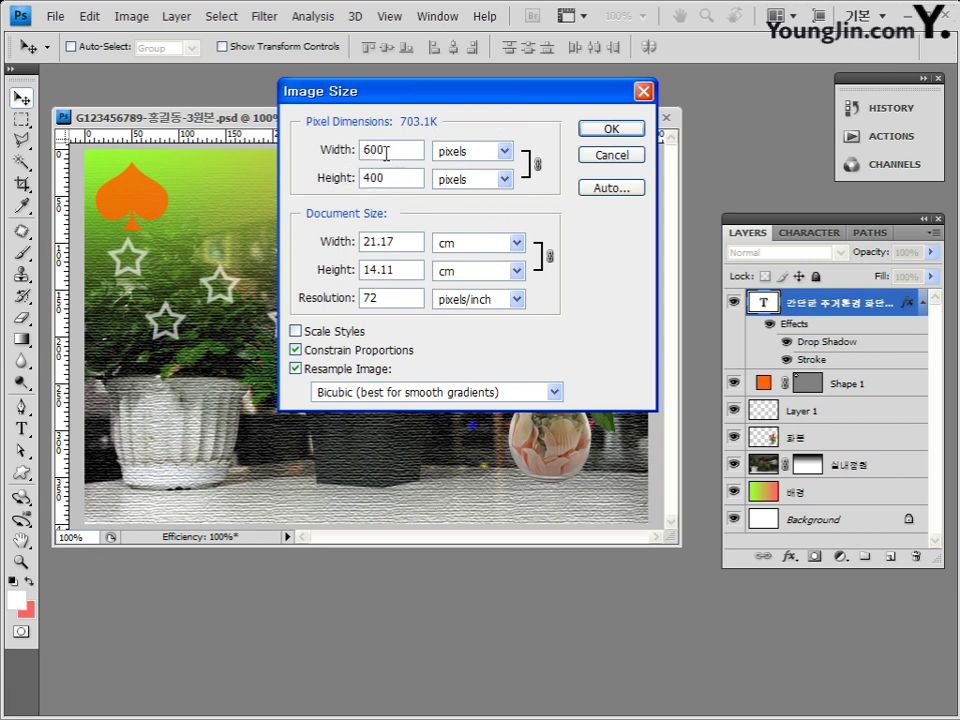
key(BackSpace)
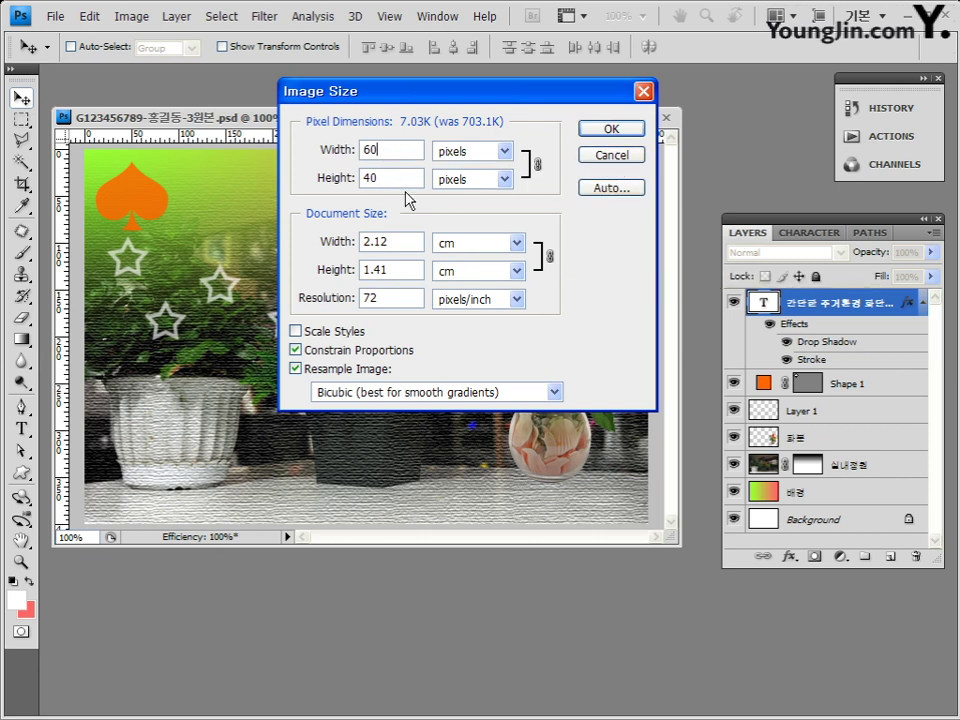
click(627, 131)
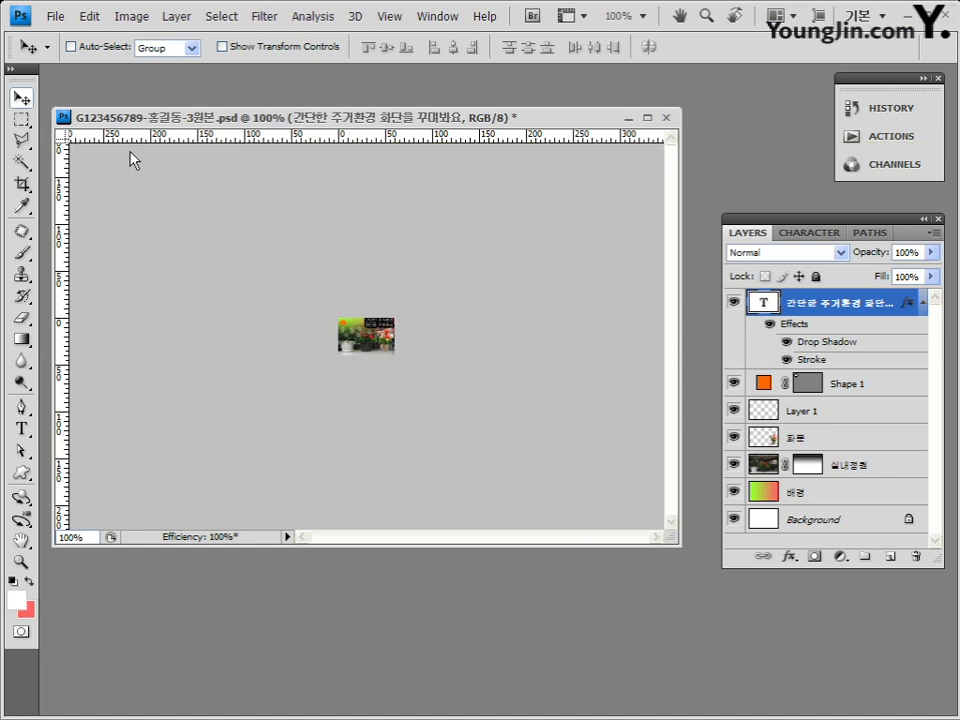
Step: Save the reduced image as a separate layered PSD whose name ends in "-3.psd" in the GTQ folder, and close the document
click(55, 16)
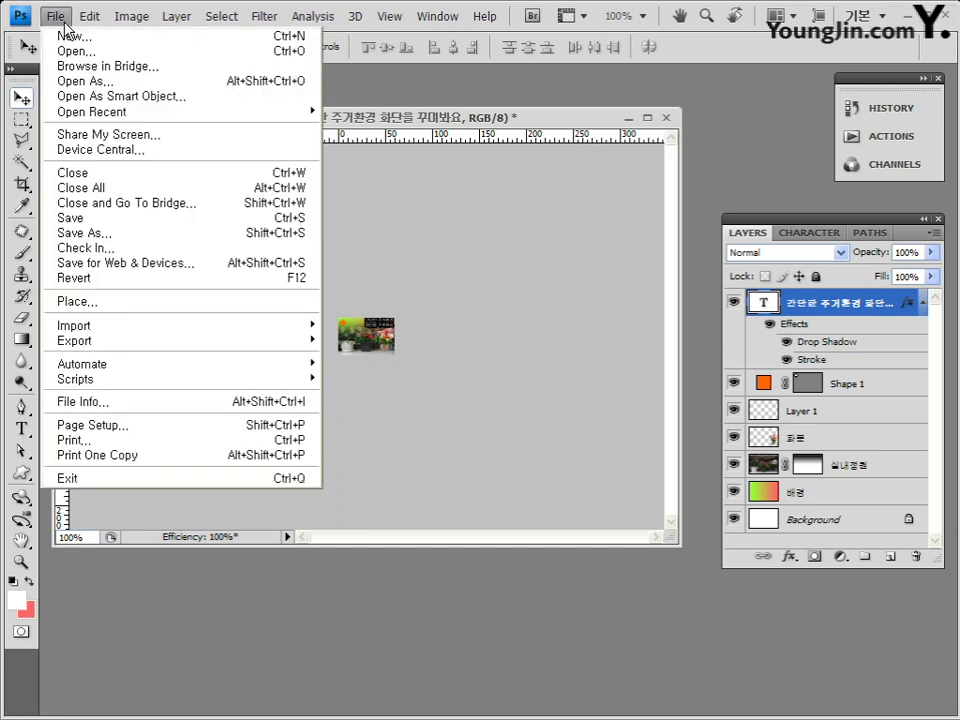
click(118, 234)
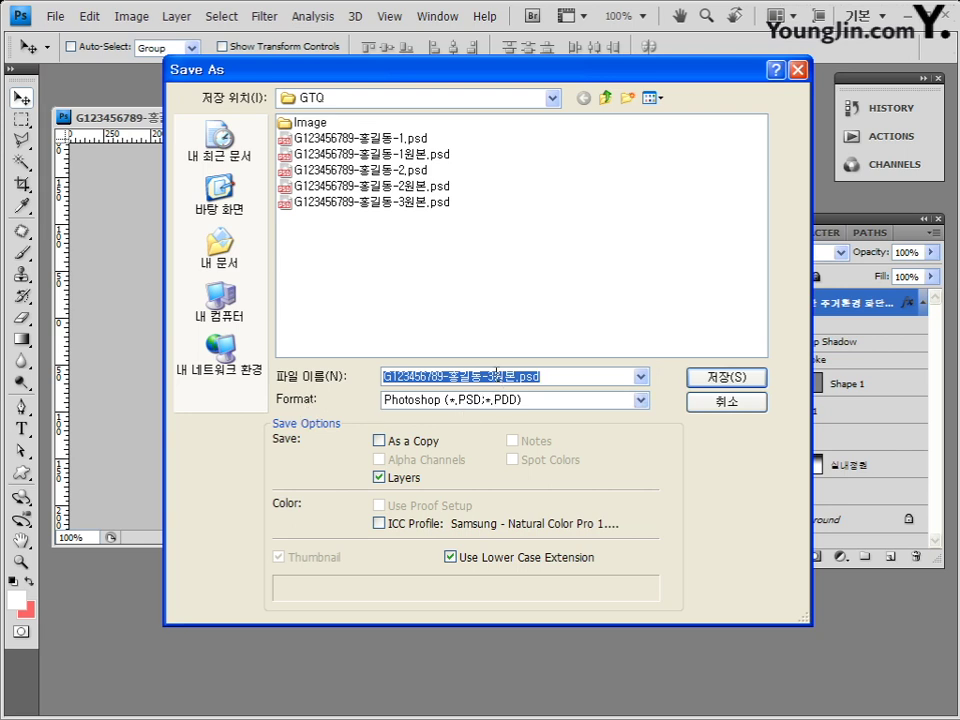
click(535, 375)
key(Left)
key(Left)
key(Left)
key(Left)
key(BackSpace)
key(BackSpace)
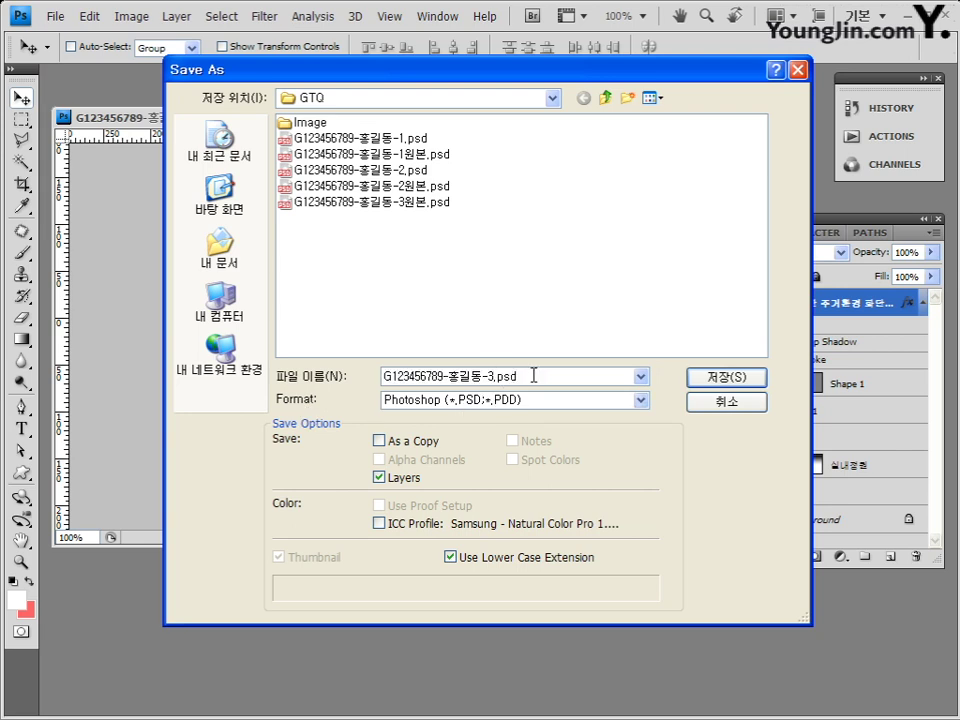
click(752, 380)
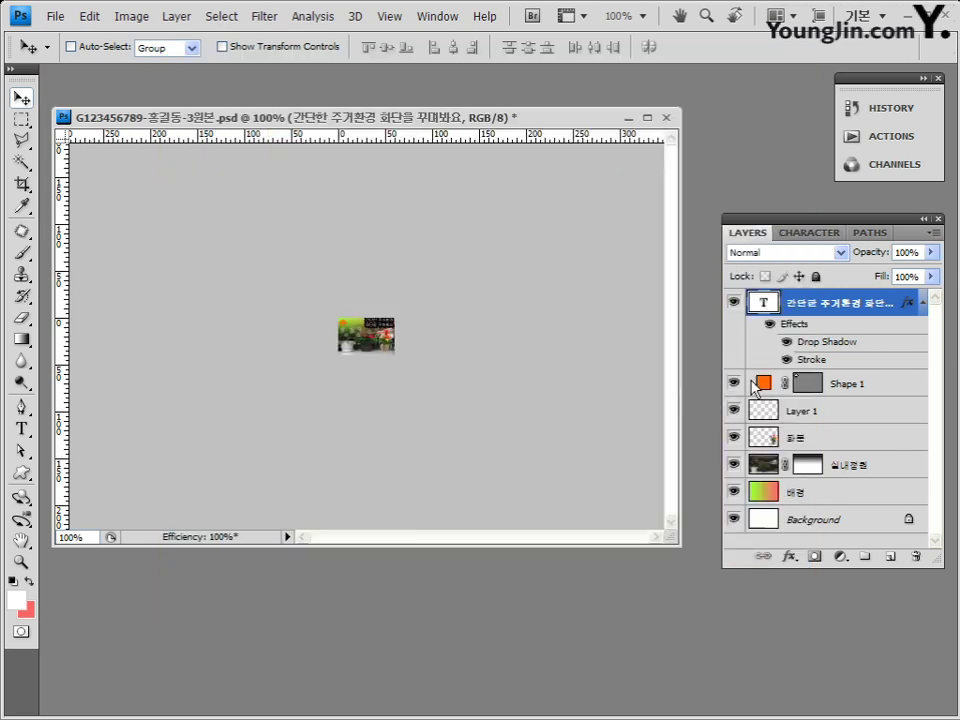
click(559, 212)
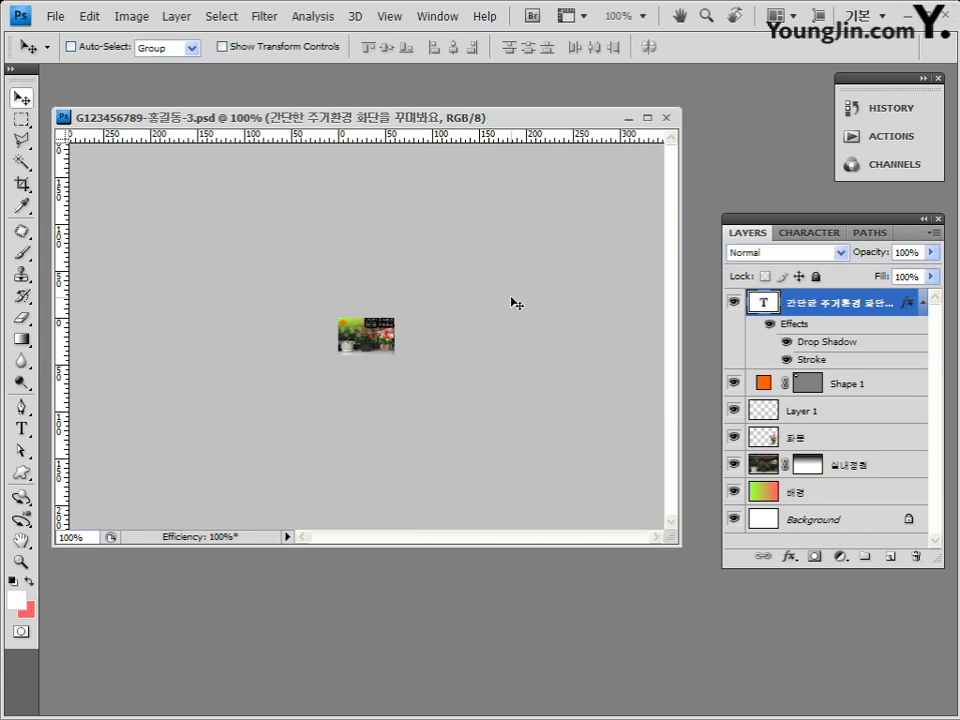
click(666, 117)
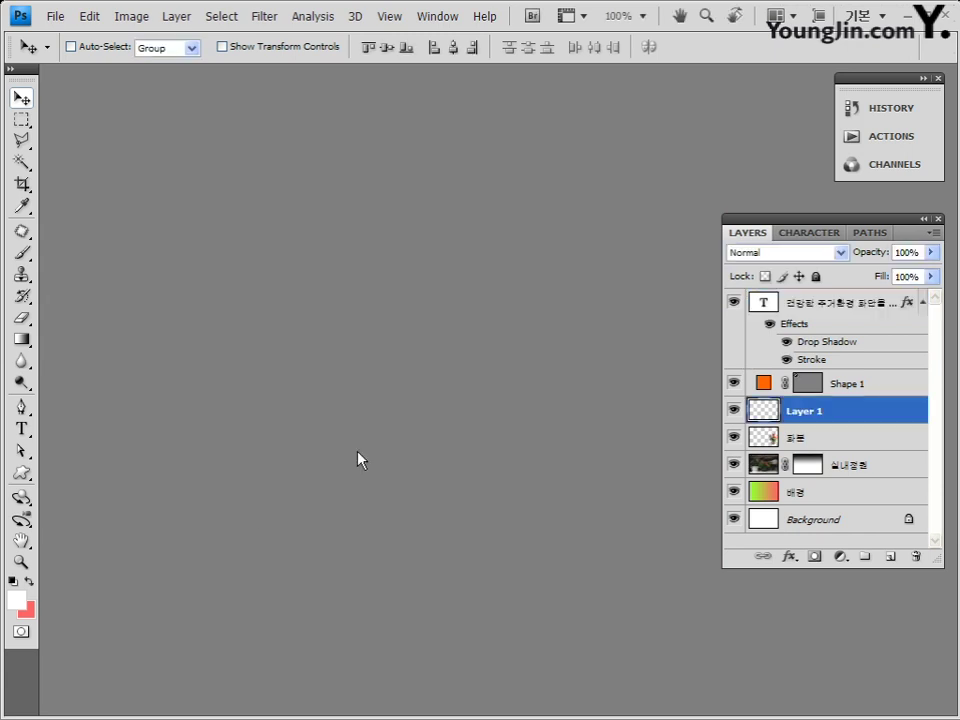
Step: Check the JPG and PSD submission files numbered 1 to 3 in the GTQ folder and preview the "-1.jpg" file without opening anything
double_click(411, 295)
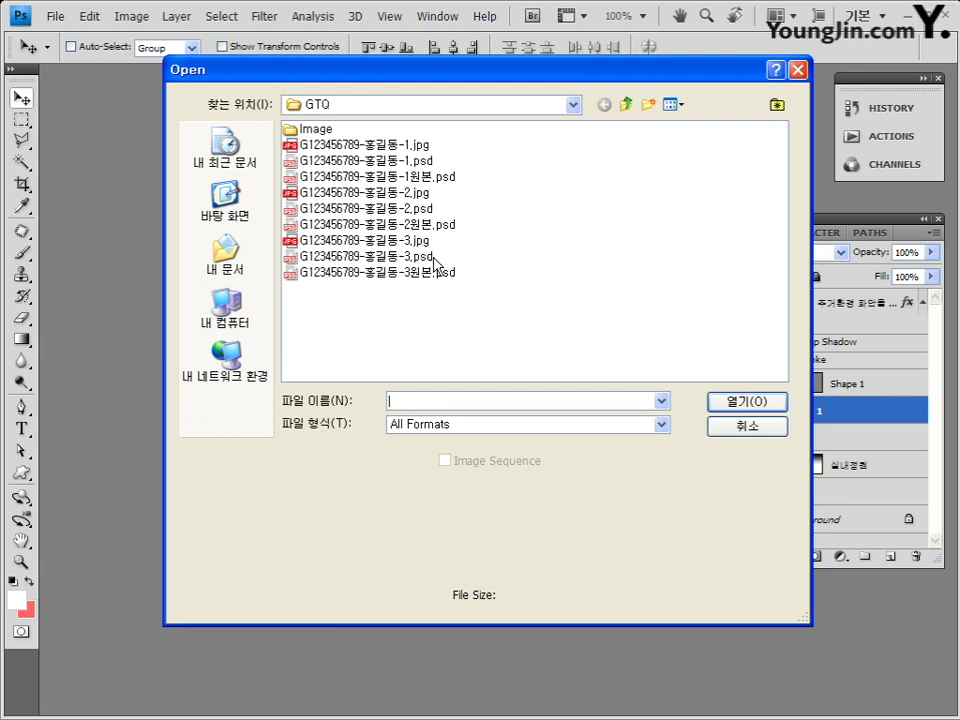
drag(446, 249, 405, 268)
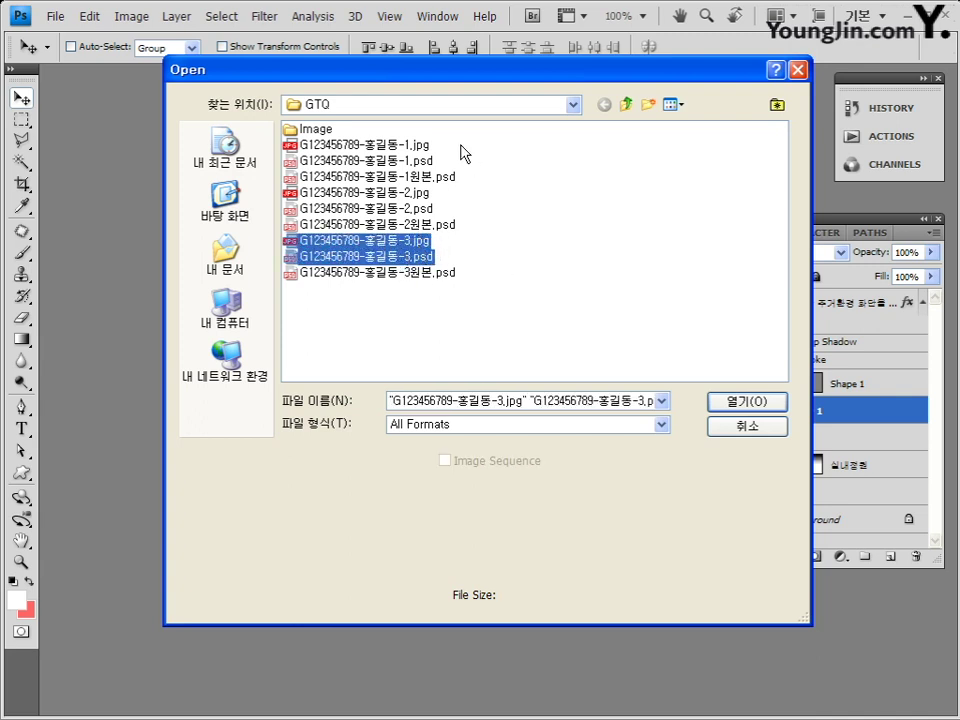
drag(463, 153, 430, 141)
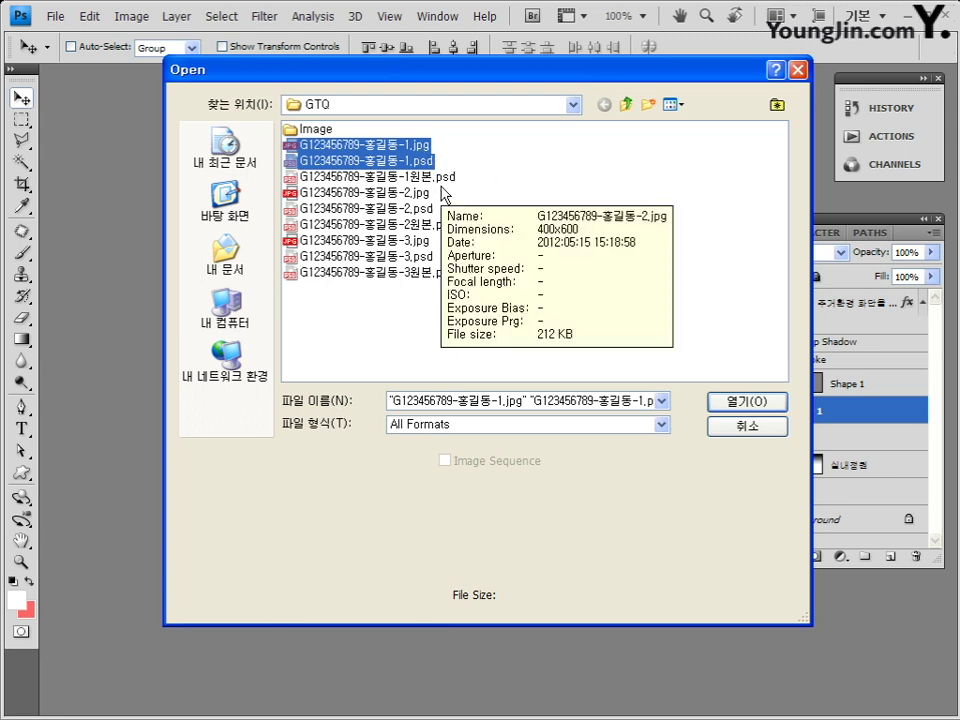
drag(447, 186, 440, 256)
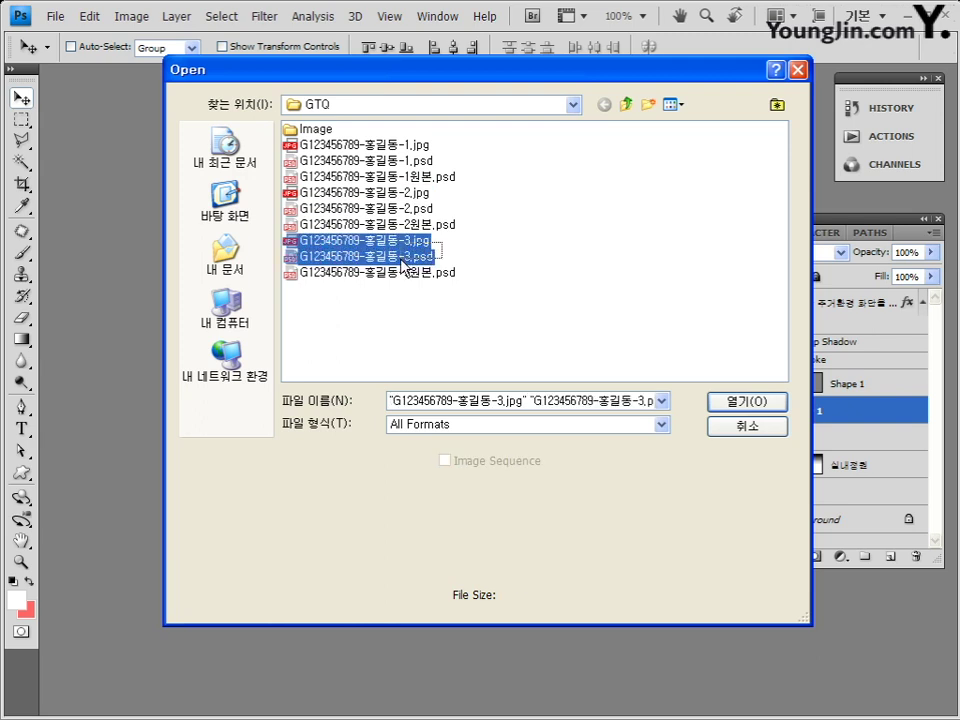
click(755, 437)
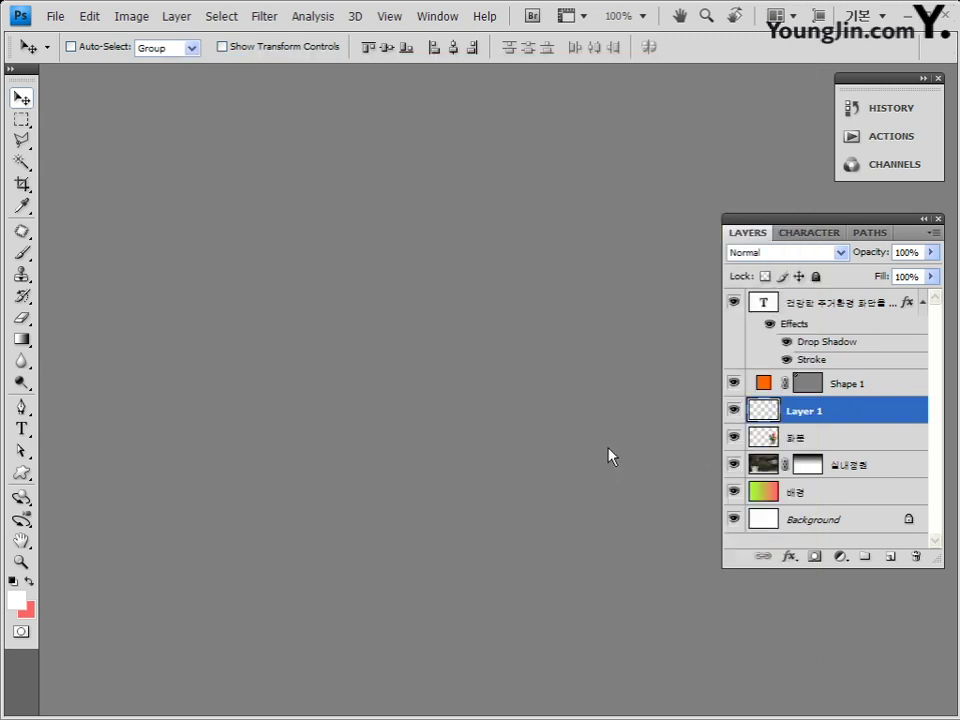
double_click(364, 176)
click(366, 147)
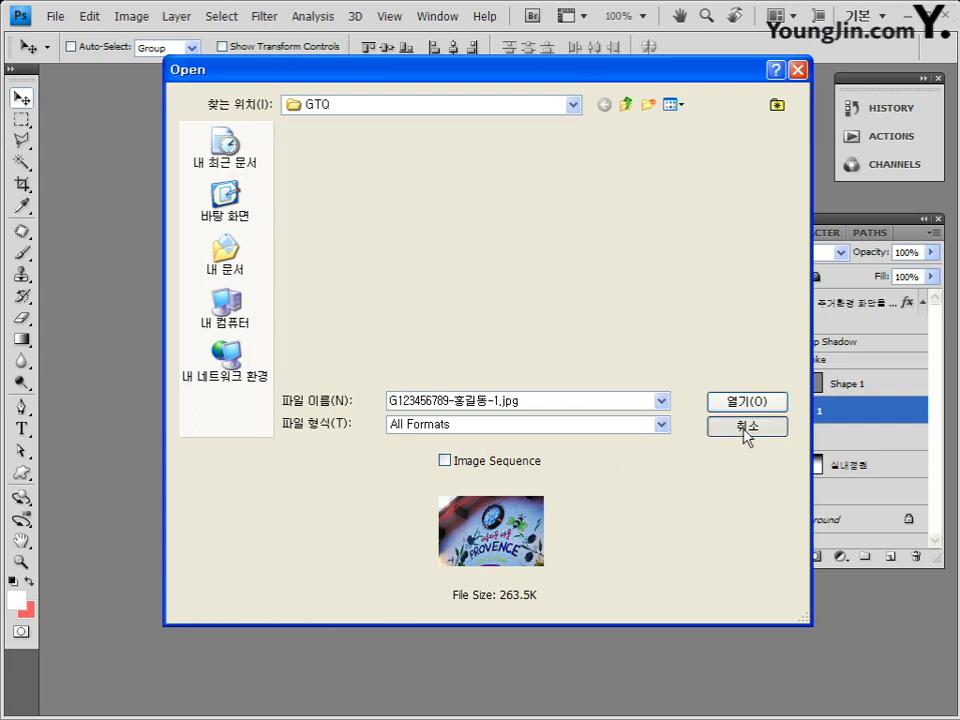
click(746, 430)
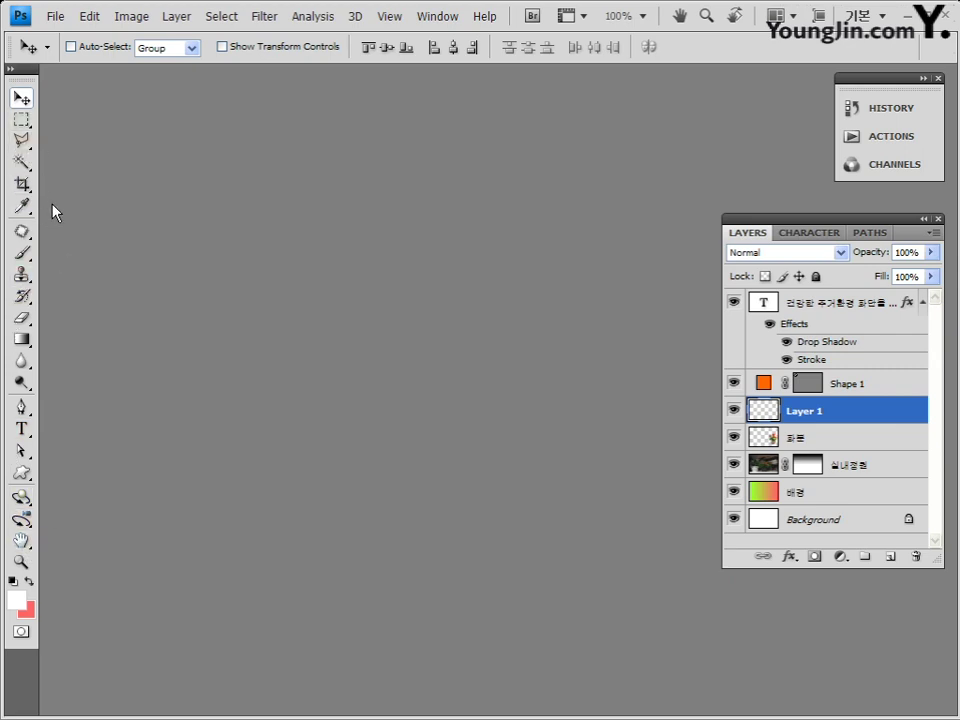
click(21, 339)
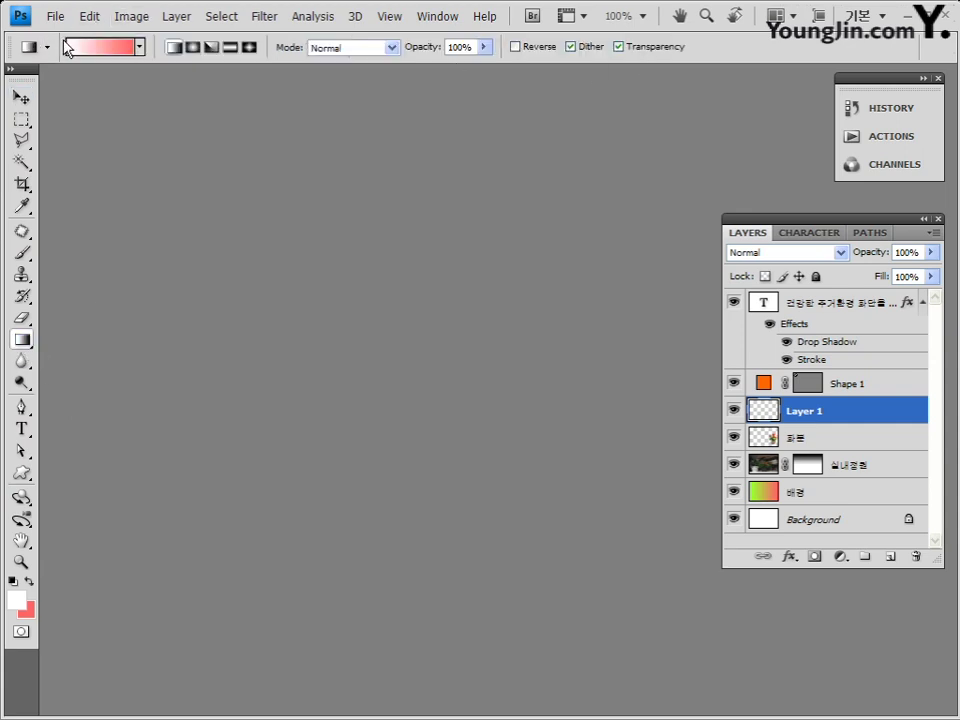
click(22, 253)
click(21, 97)
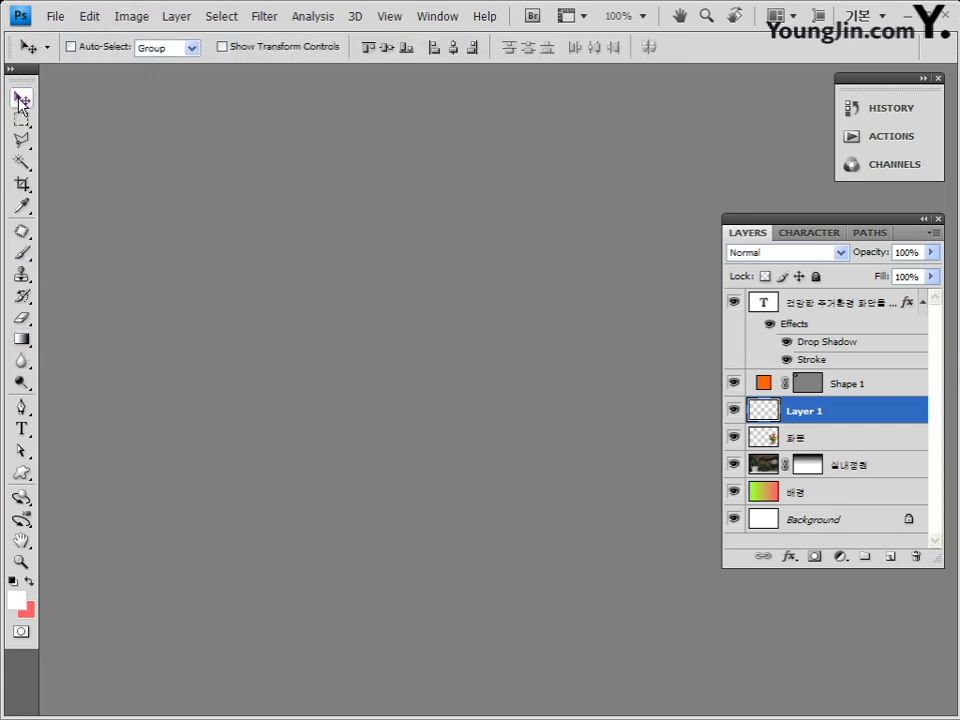
click(23, 163)
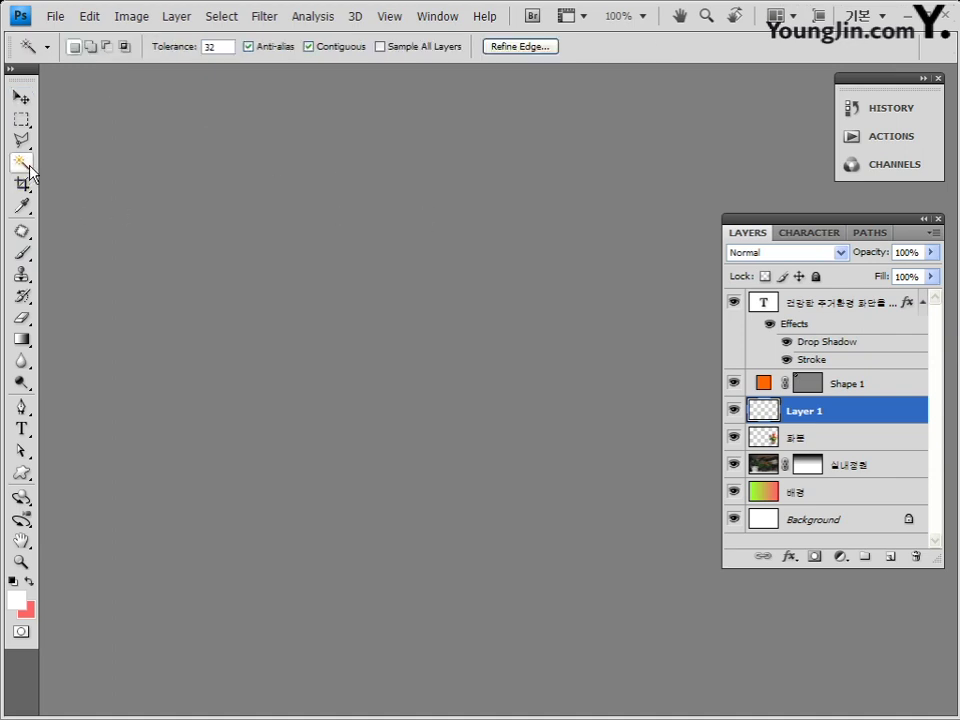